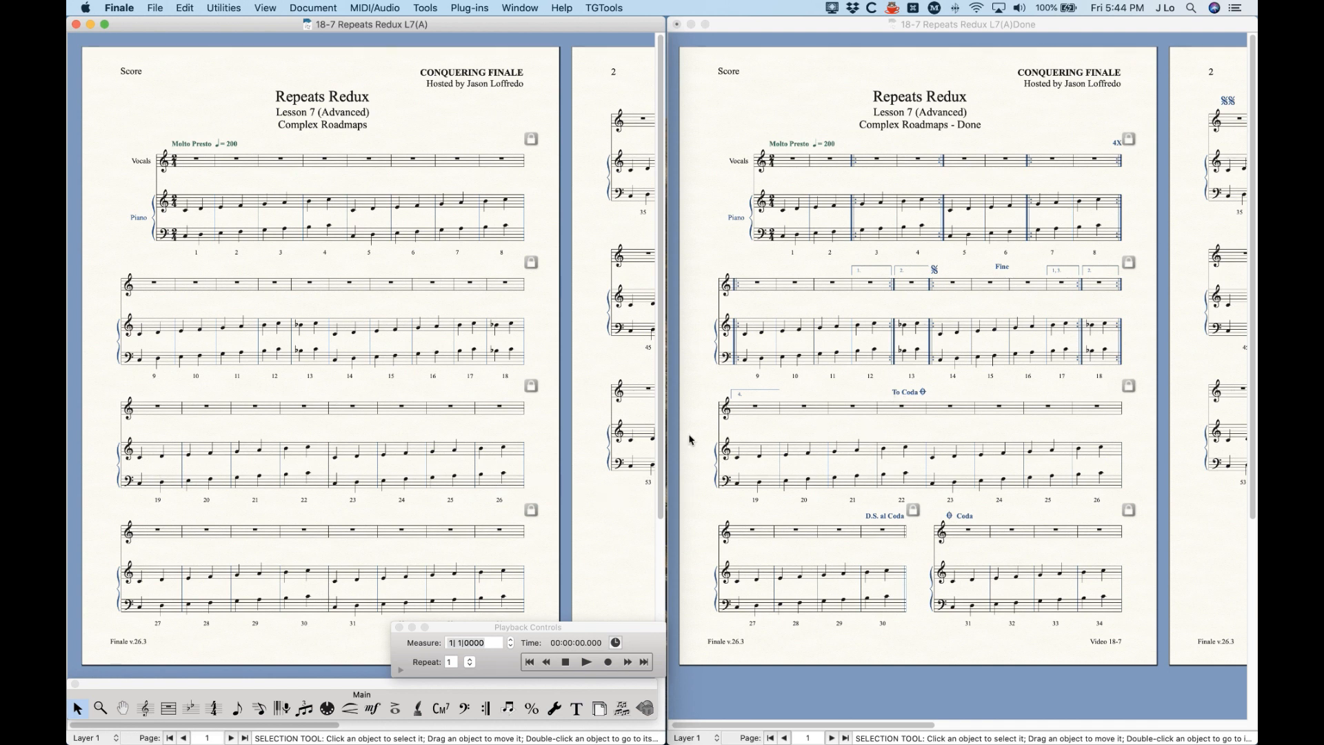
Examine the repeats, endings and coda markings across both pages of the finished score 18-7 Repeats Redux L7(A)Done
{"action": "left_click", "coordinate": [790, 100]}
{"action": "scroll", "coordinate": [795, 514], "scroll_direction": "right", "scroll_amount": 2}
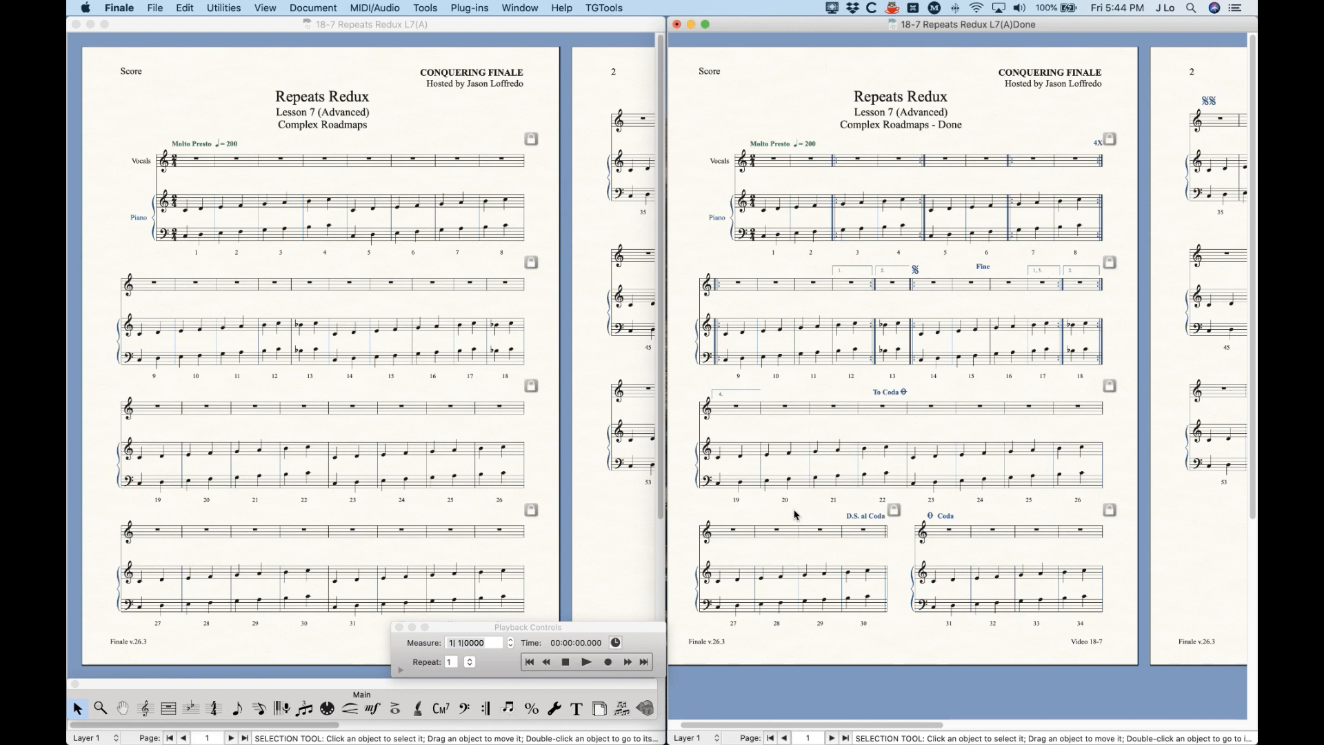
{"action": "key", "text": "super+equal"}
{"action": "key", "text": "super+equal"}
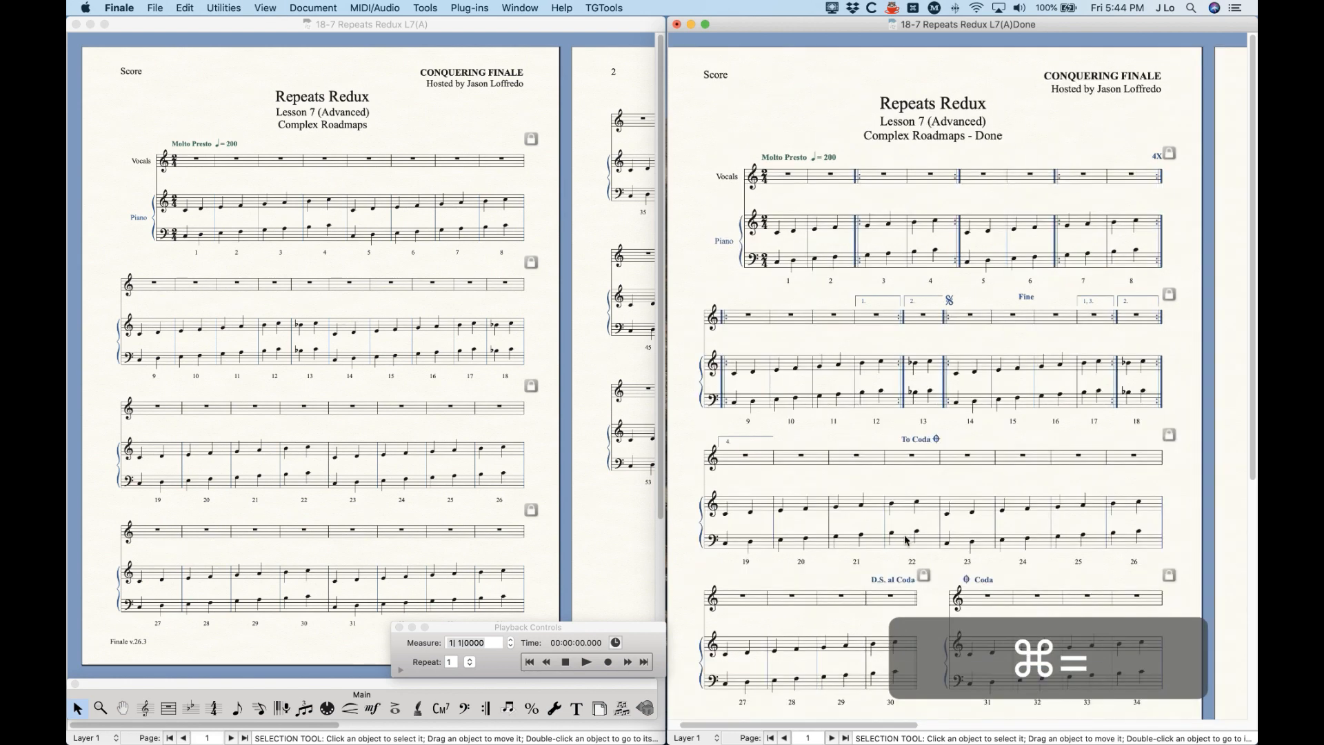
{"action": "scroll", "coordinate": [836, 517], "scroll_direction": "right", "scroll_amount": 5}
{"action": "scroll", "coordinate": [835, 516], "scroll_direction": "left", "scroll_amount": 5}
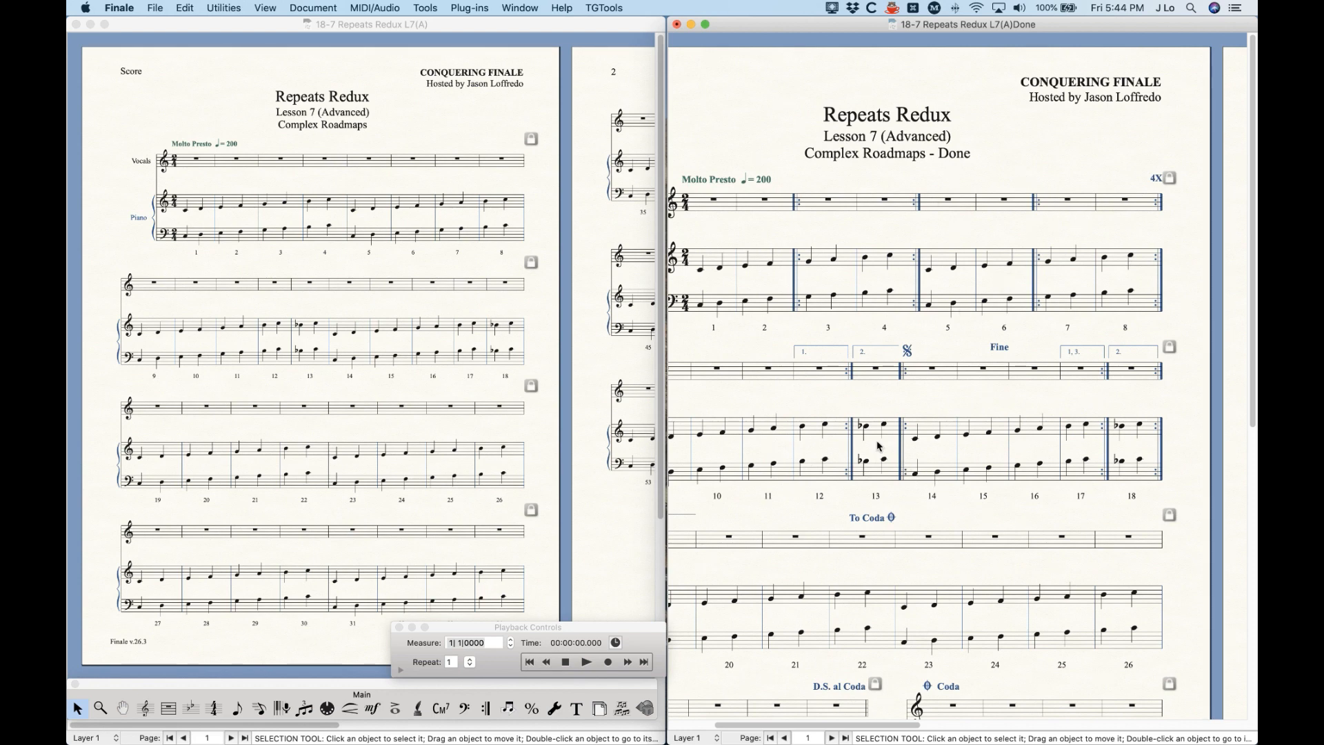
{"action": "scroll", "coordinate": [909, 471], "scroll_direction": "down", "scroll_amount": 5}
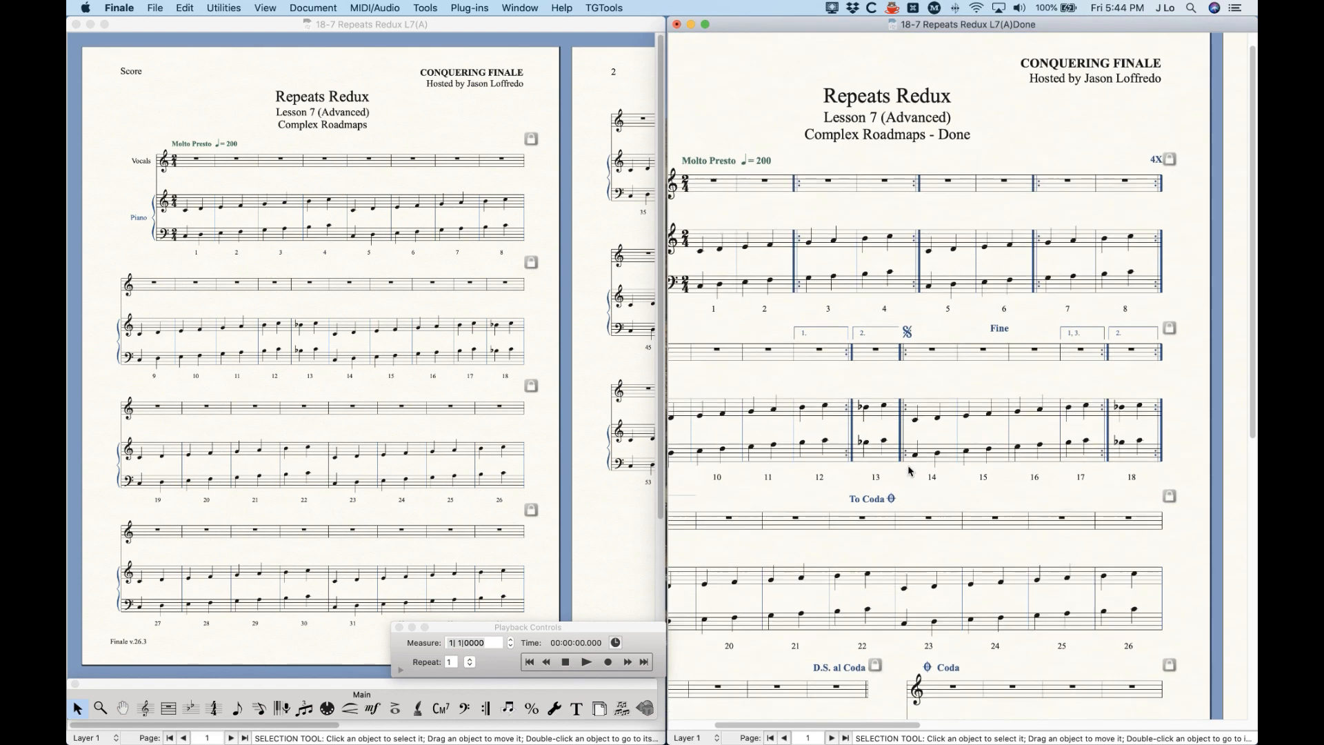
{"action": "scroll", "coordinate": [922, 520], "scroll_direction": "down", "scroll_amount": 15}
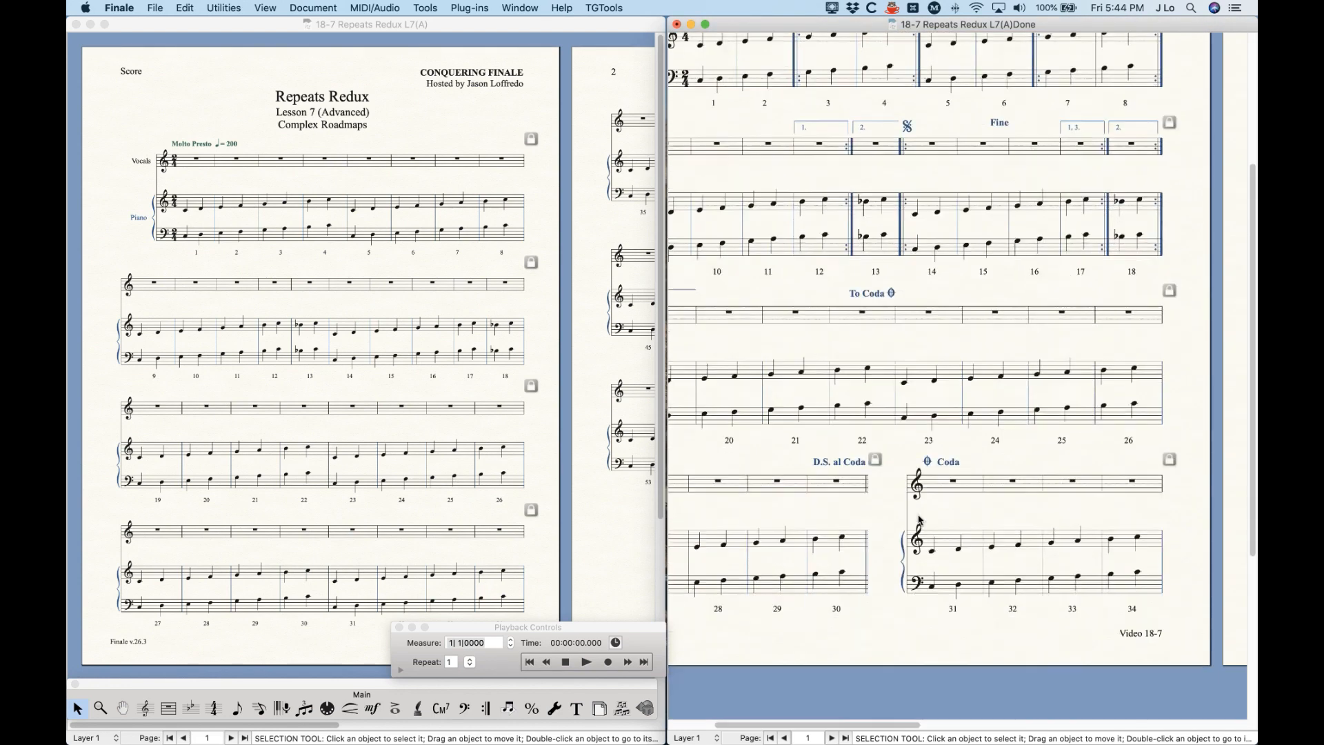
{"action": "scroll", "coordinate": [941, 511], "scroll_direction": "right", "scroll_amount": 6}
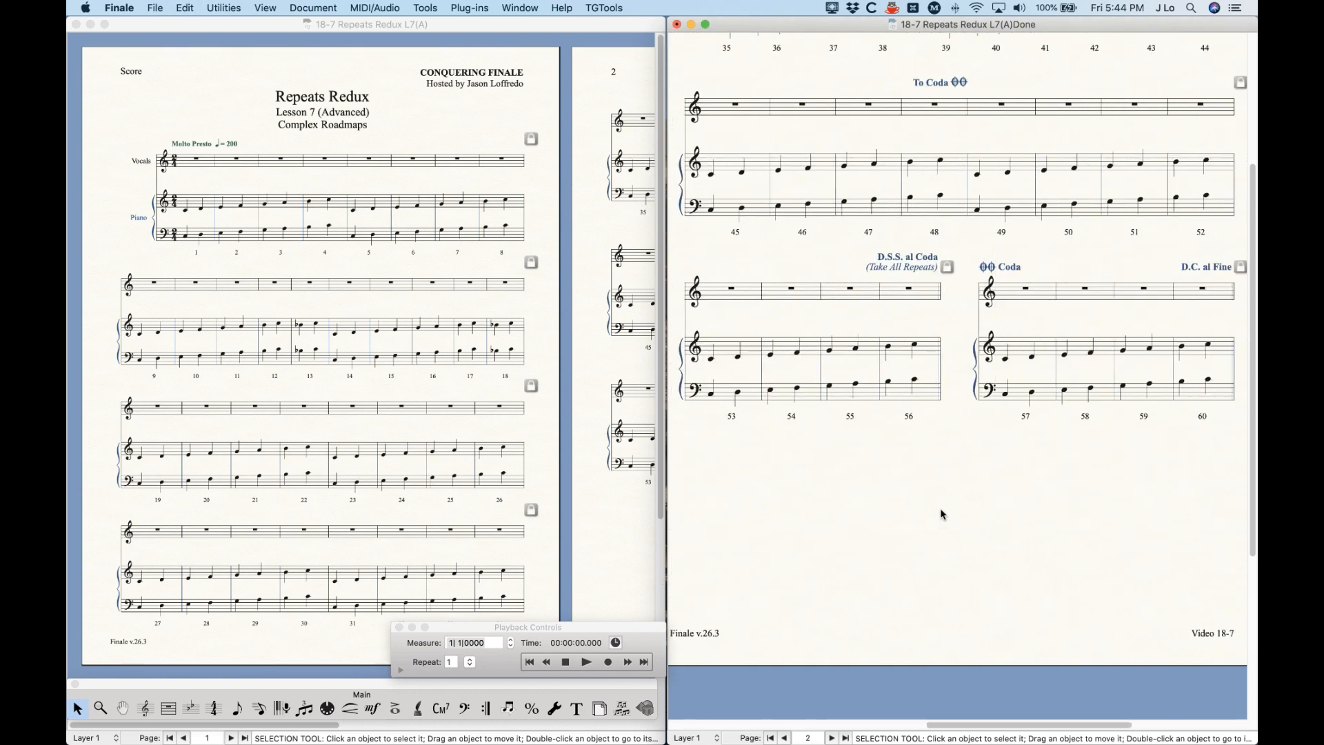
{"action": "key", "text": "super+minus"}
{"action": "scroll", "coordinate": [900, 512], "scroll_direction": "up", "scroll_amount": 6}
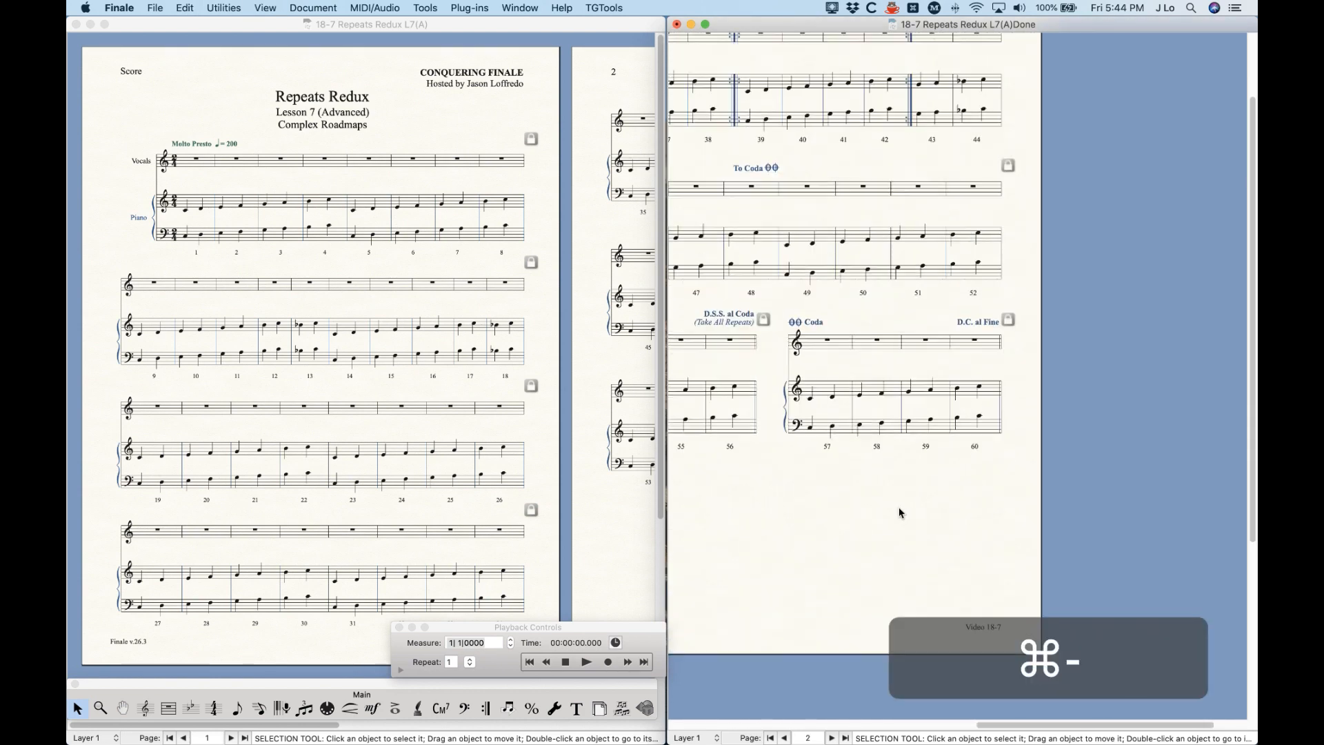
{"action": "scroll", "coordinate": [898, 511], "scroll_direction": "left", "scroll_amount": 9}
{"action": "scroll", "coordinate": [897, 511], "scroll_direction": "right", "scroll_amount": 2}
{"action": "scroll", "coordinate": [897, 510], "scroll_direction": "left", "scroll_amount": 1}
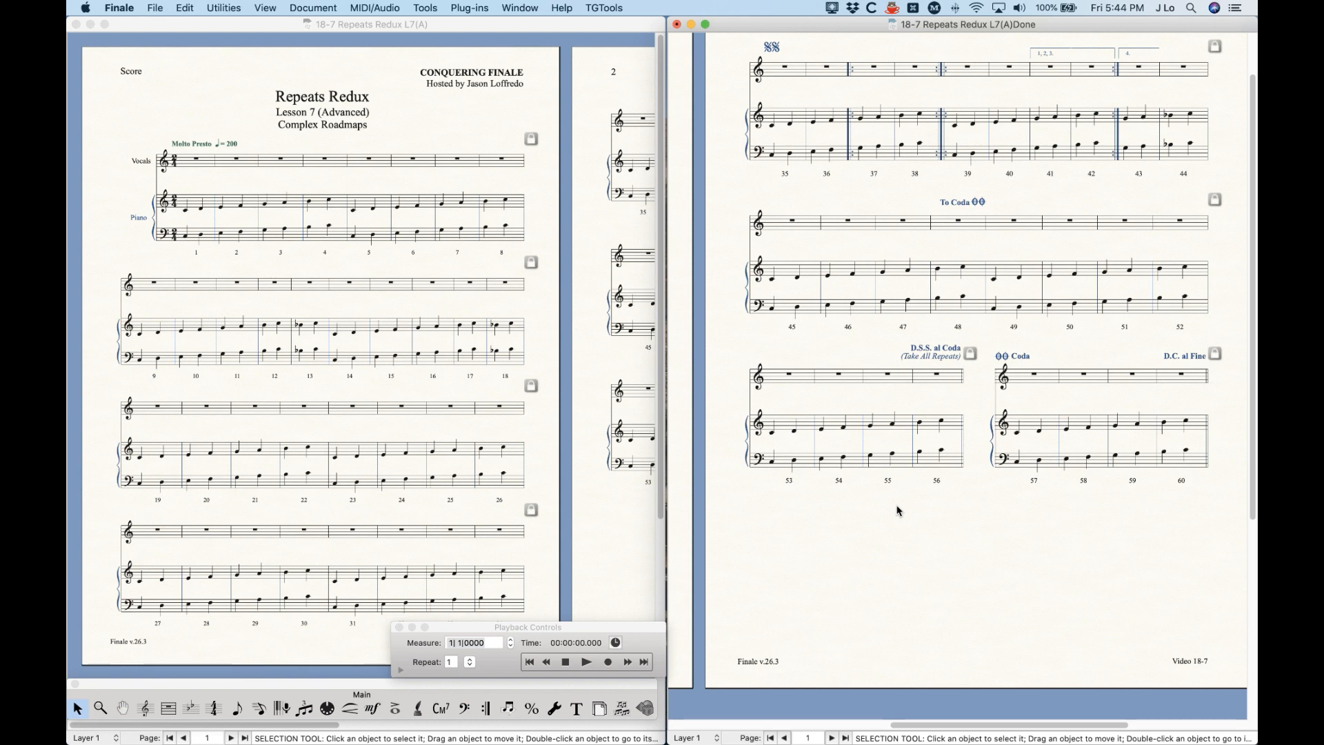
{"action": "scroll", "coordinate": [897, 510], "scroll_direction": "up", "scroll_amount": 3}
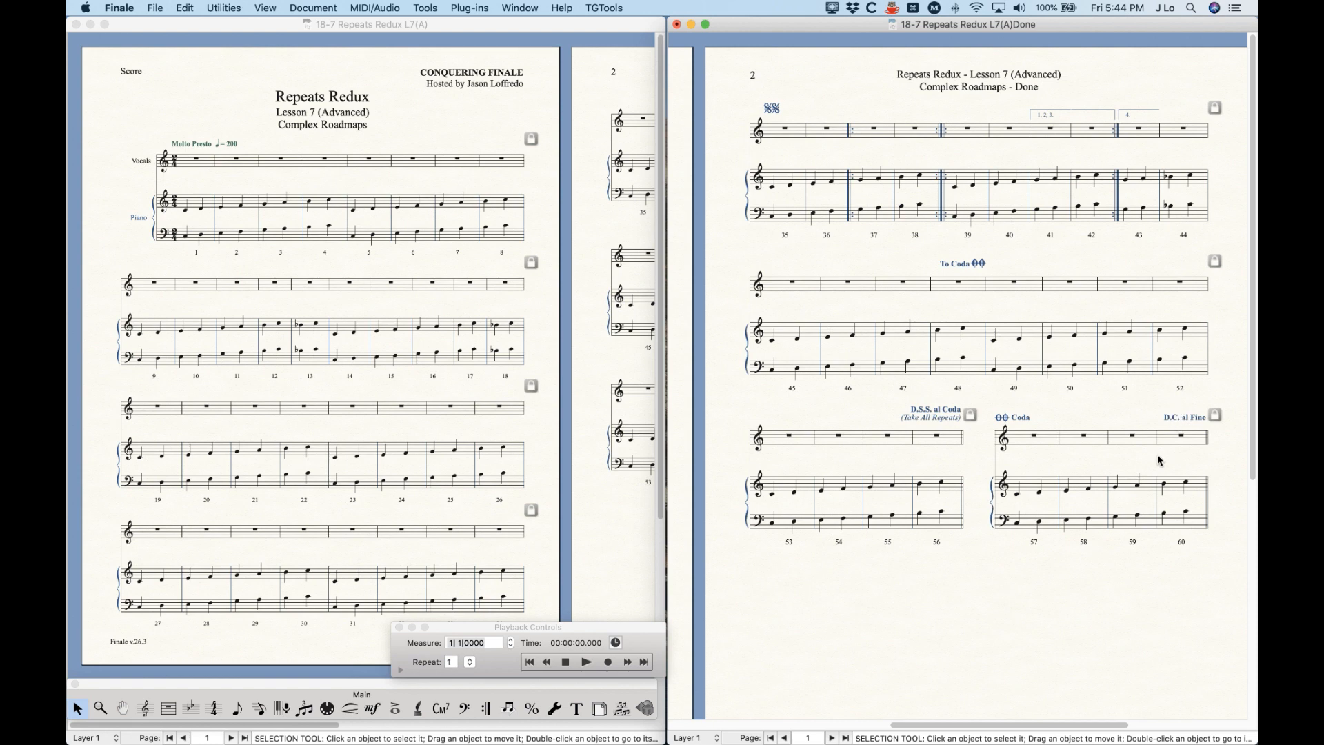
{"action": "scroll", "coordinate": [802, 111], "scroll_direction": "left", "scroll_amount": 5}
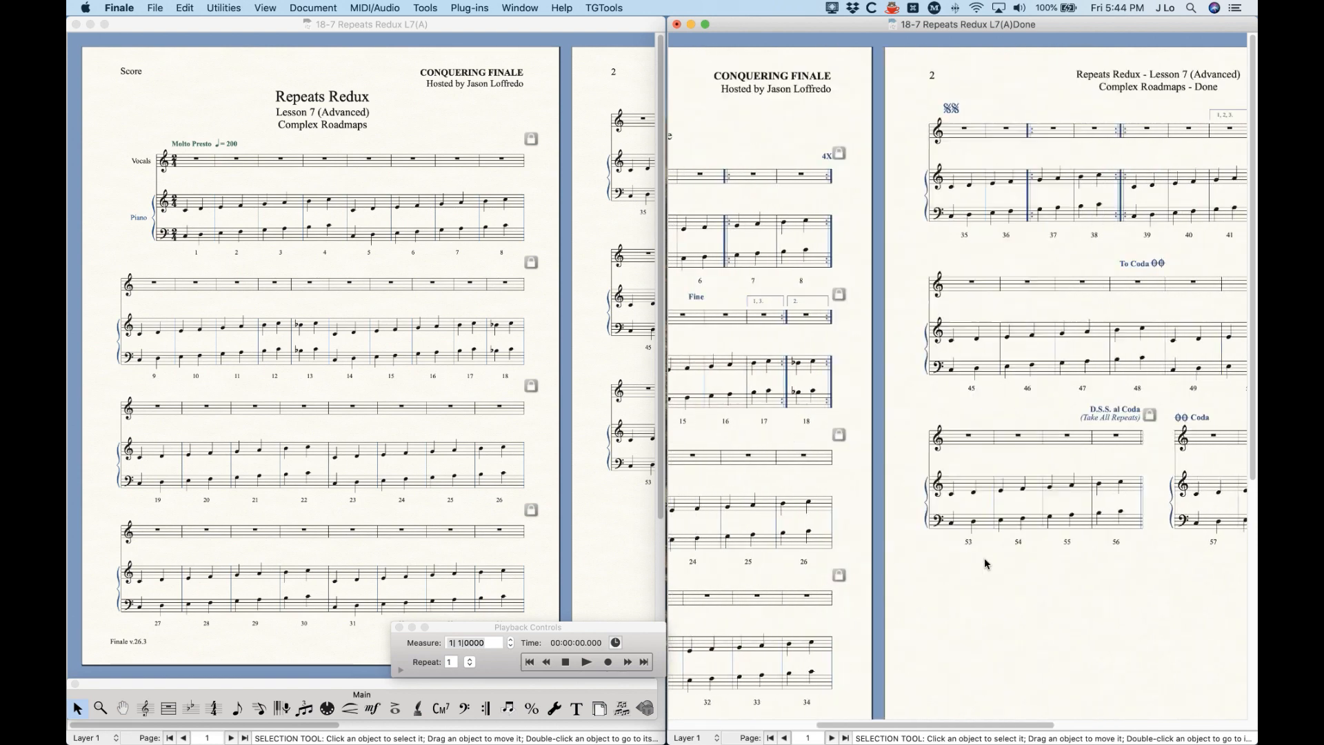
{"action": "scroll", "coordinate": [984, 557], "scroll_direction": "left", "scroll_amount": 5}
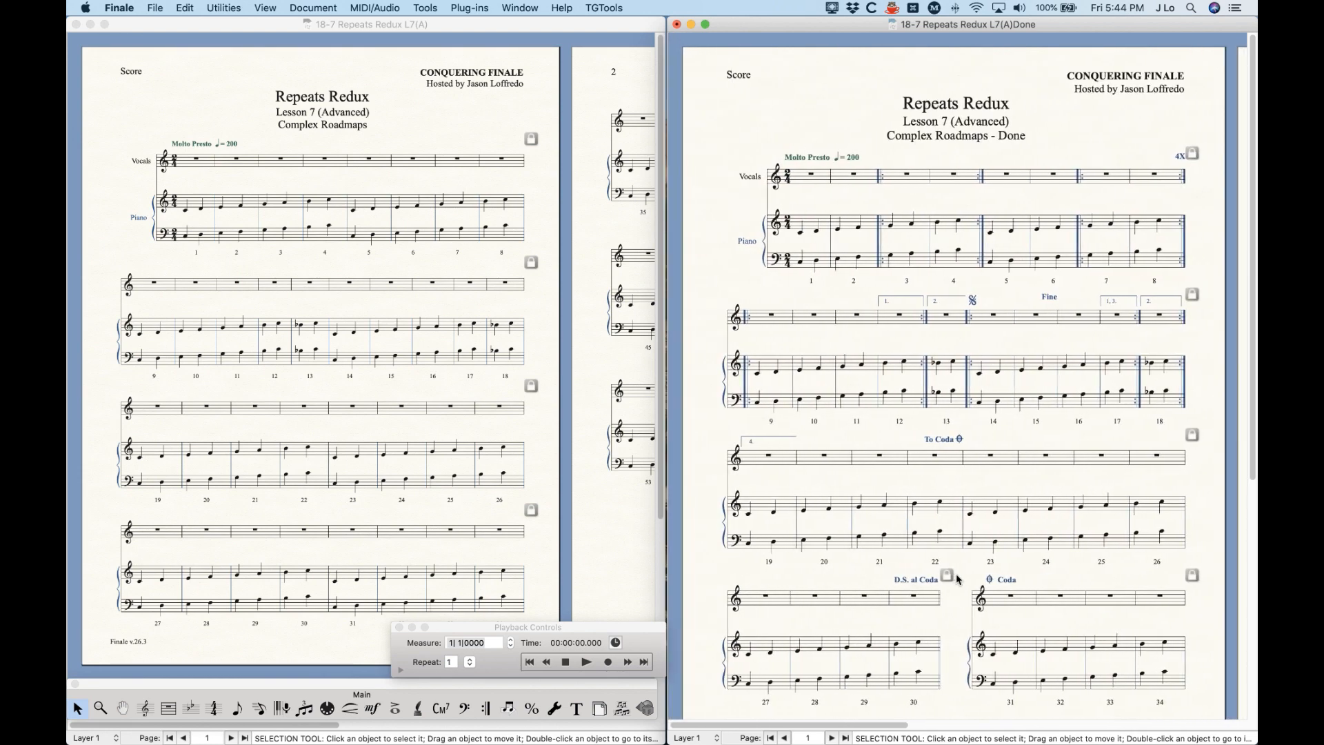
{"action": "key", "text": "super+1"}
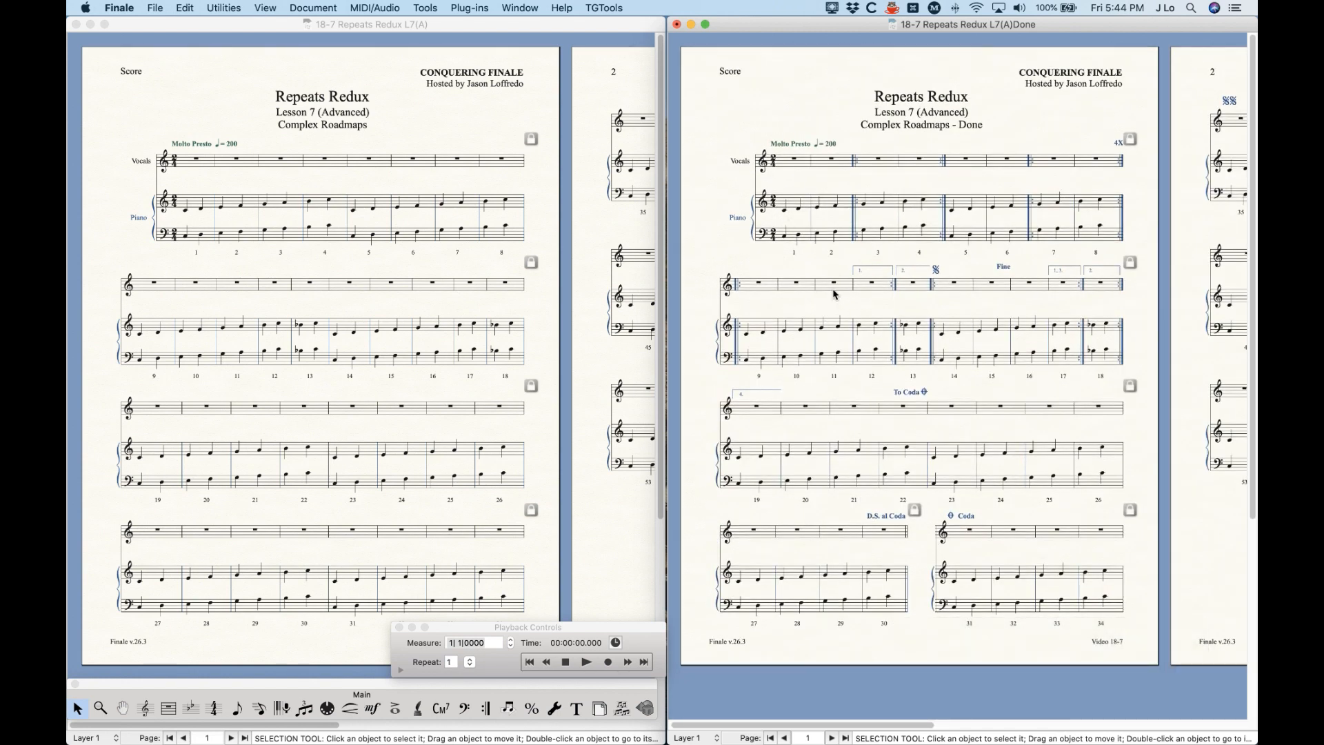
{"action": "scroll", "coordinate": [820, 467], "scroll_direction": "right", "scroll_amount": 5}
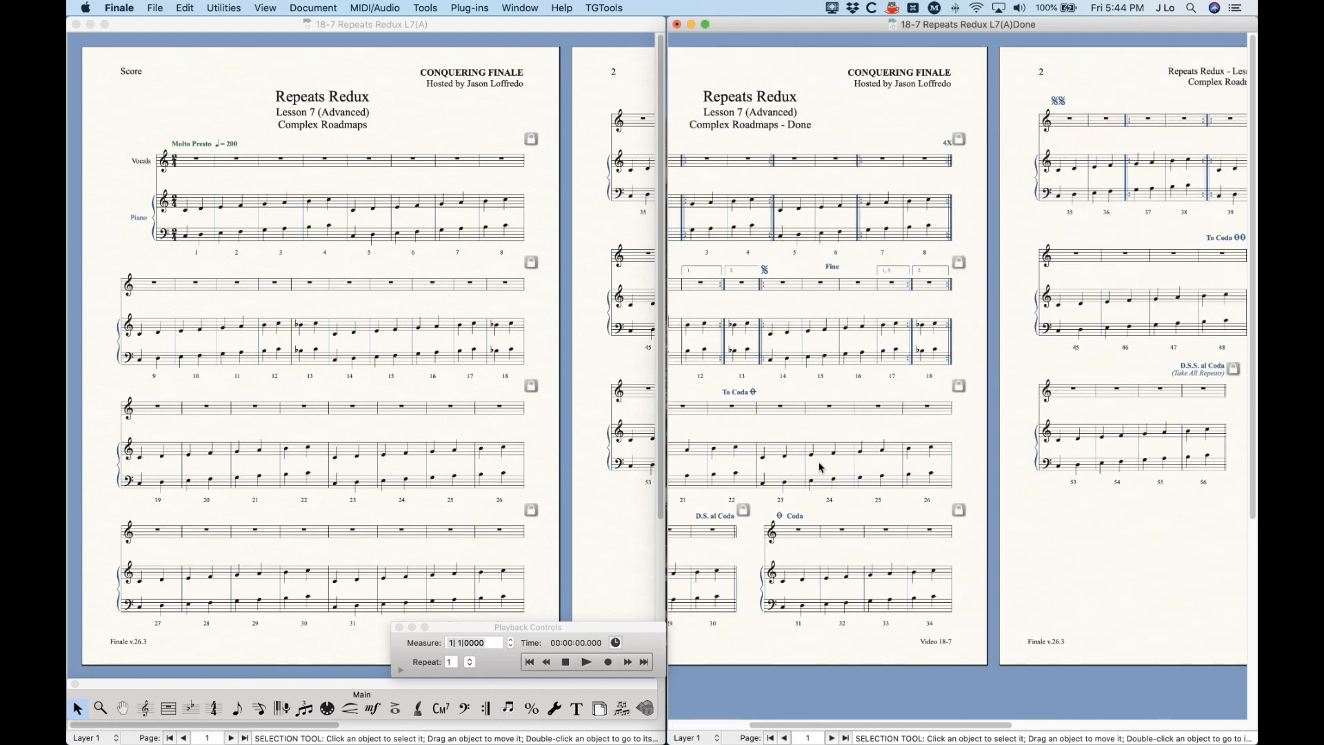
{"action": "scroll", "coordinate": [821, 467], "scroll_direction": "right", "scroll_amount": 2}
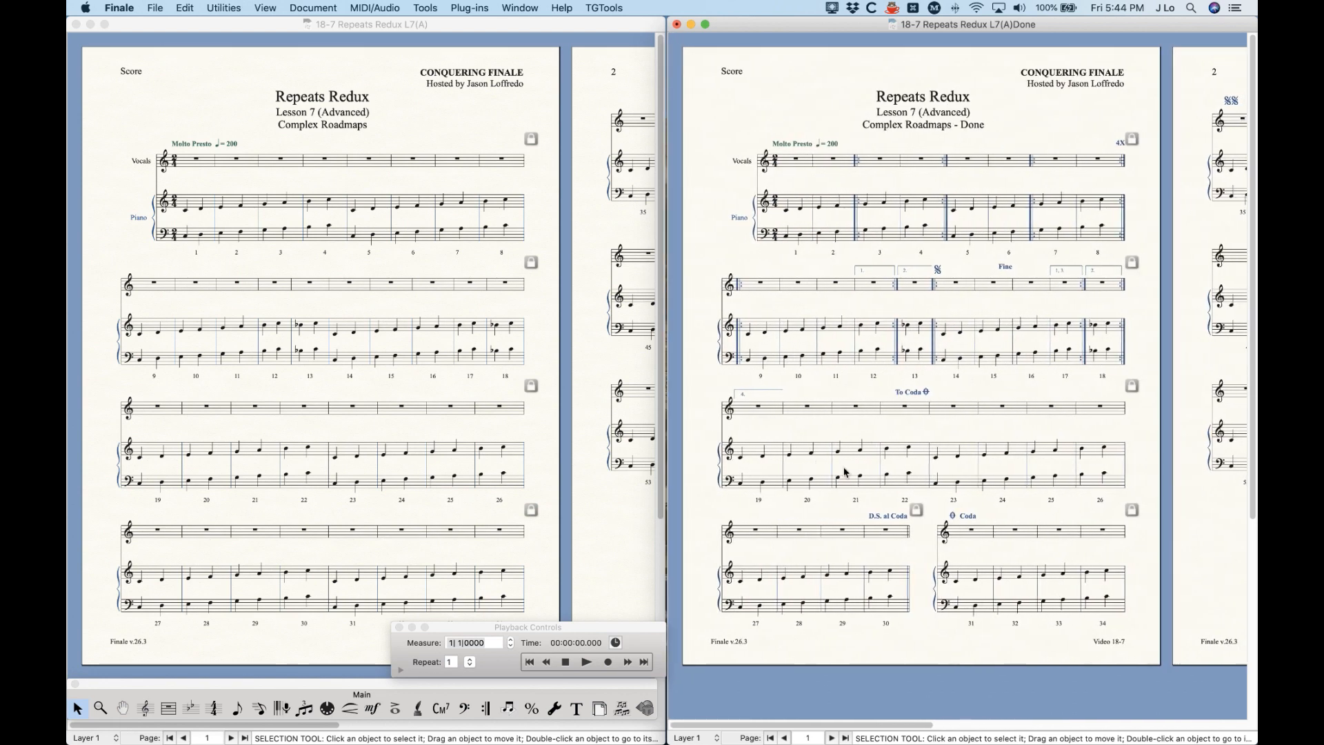
{"action": "scroll", "coordinate": [847, 475], "scroll_direction": "right", "scroll_amount": 5}
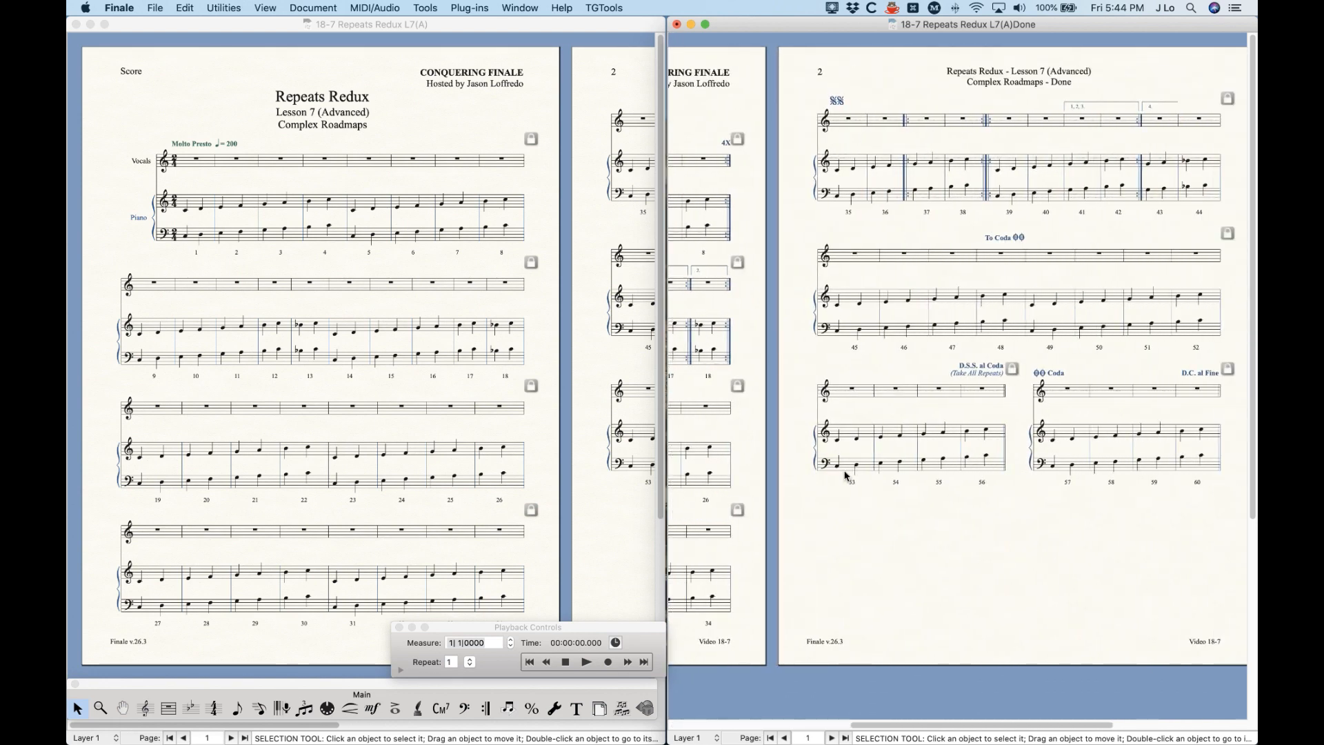
{"action": "scroll", "coordinate": [842, 471], "scroll_direction": "left", "scroll_amount": 10}
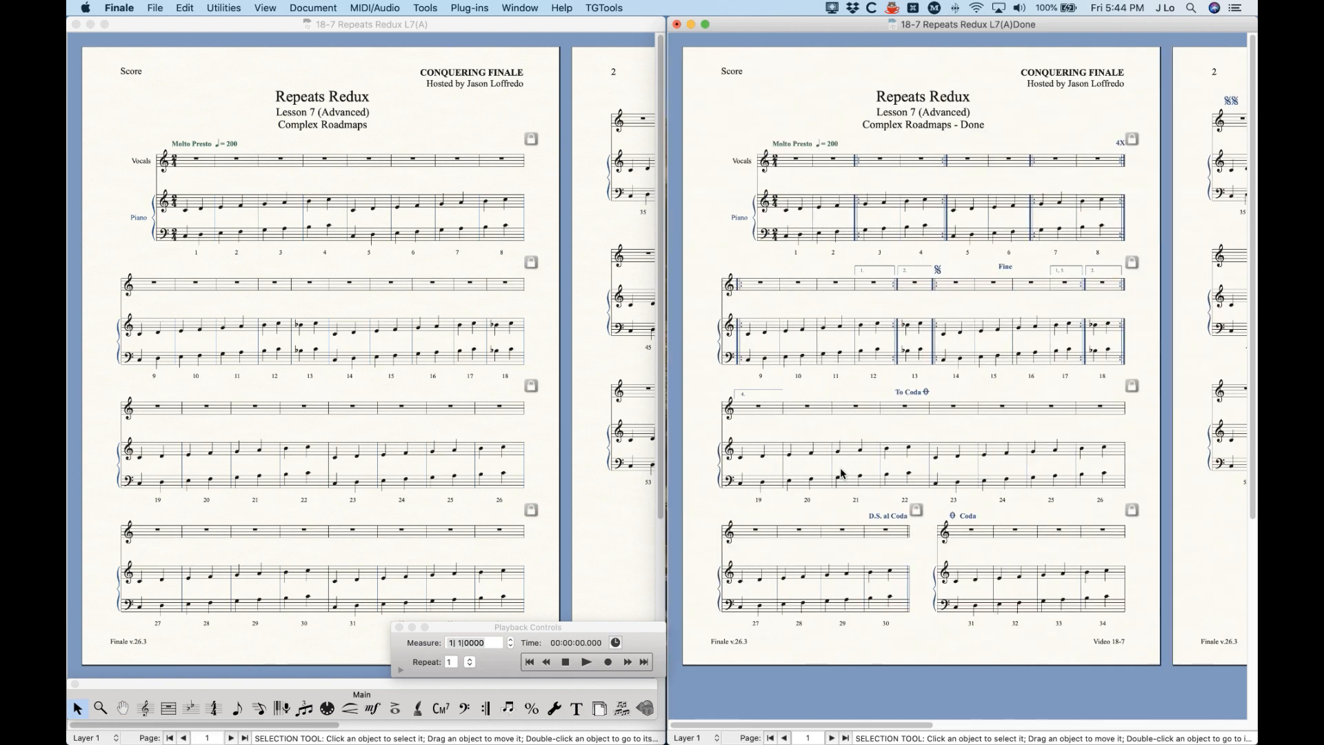
In the unfinished score, use the Repeat tool to create a simple repeat around measures 3–4
{"action": "left_click", "coordinate": [443, 137]}
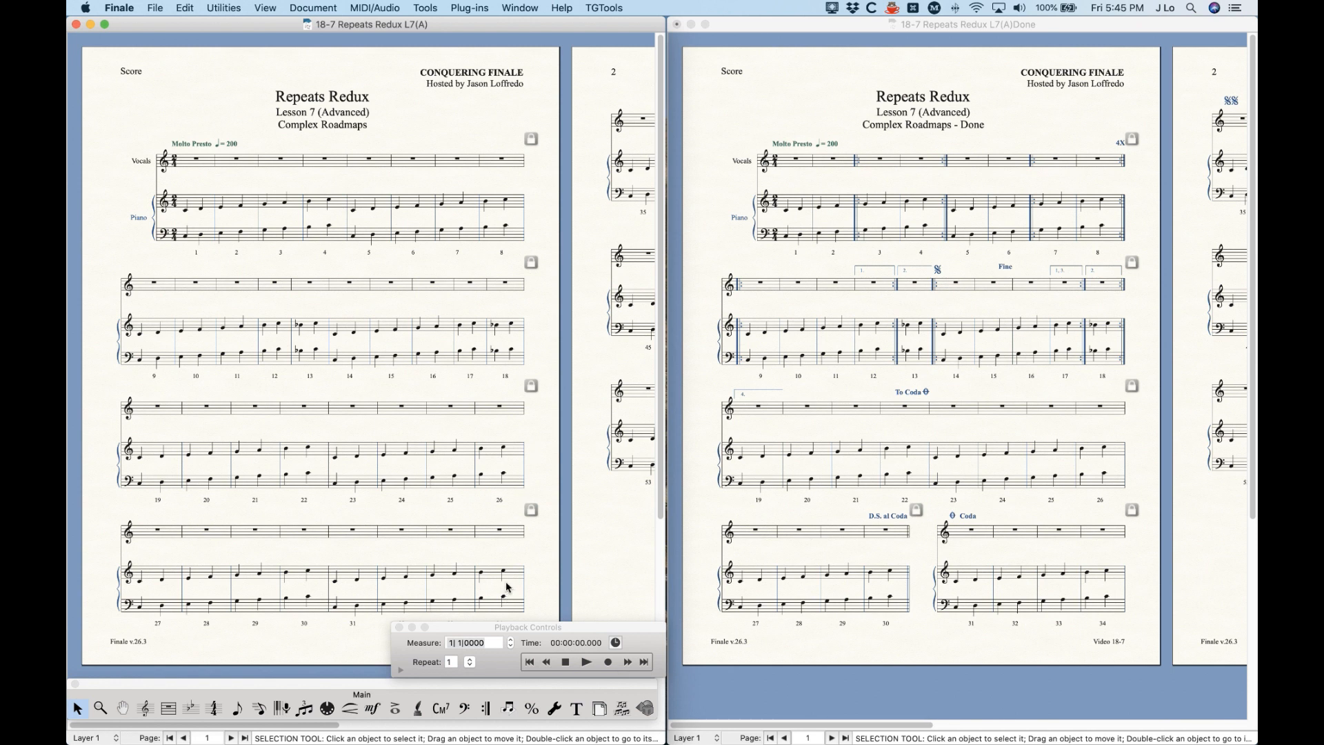
{"action": "left_click", "coordinate": [487, 709]}
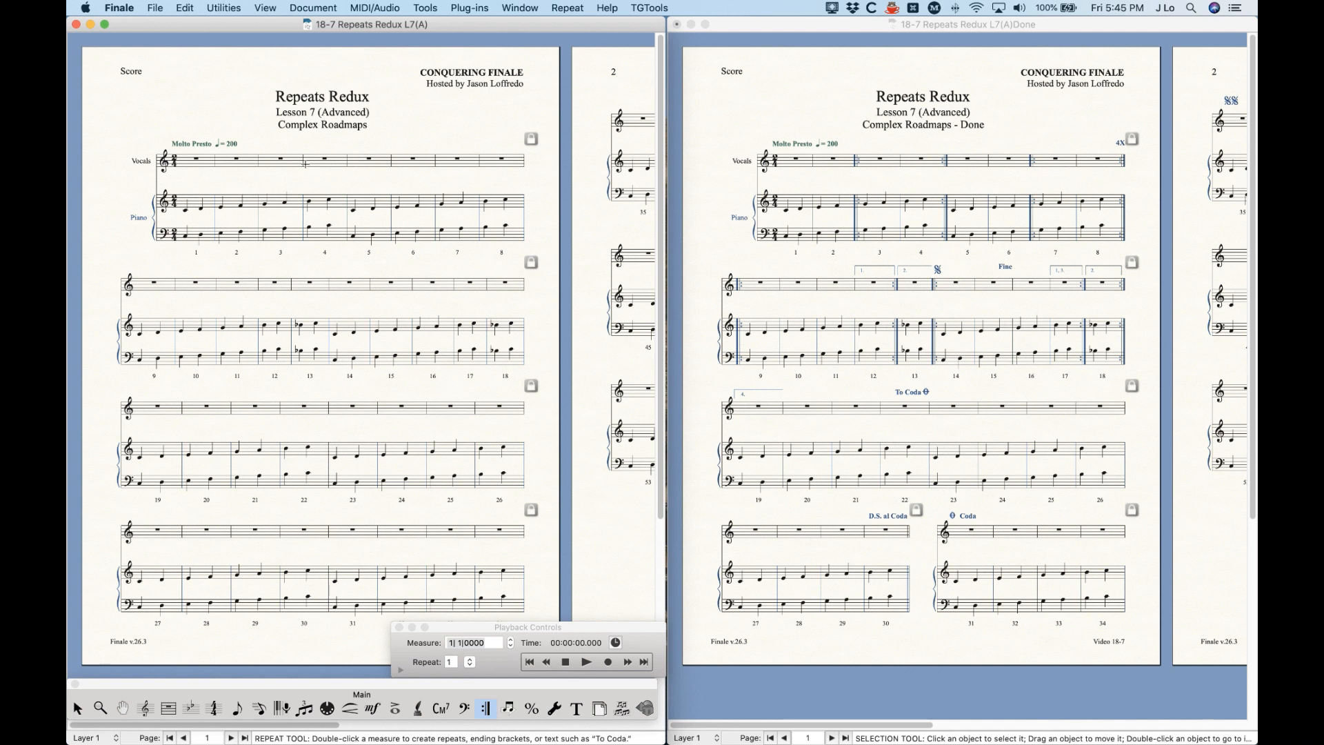
{"action": "left_click", "coordinate": [286, 161]}
{"action": "left_click", "coordinate": [317, 161], "text": "shift"}
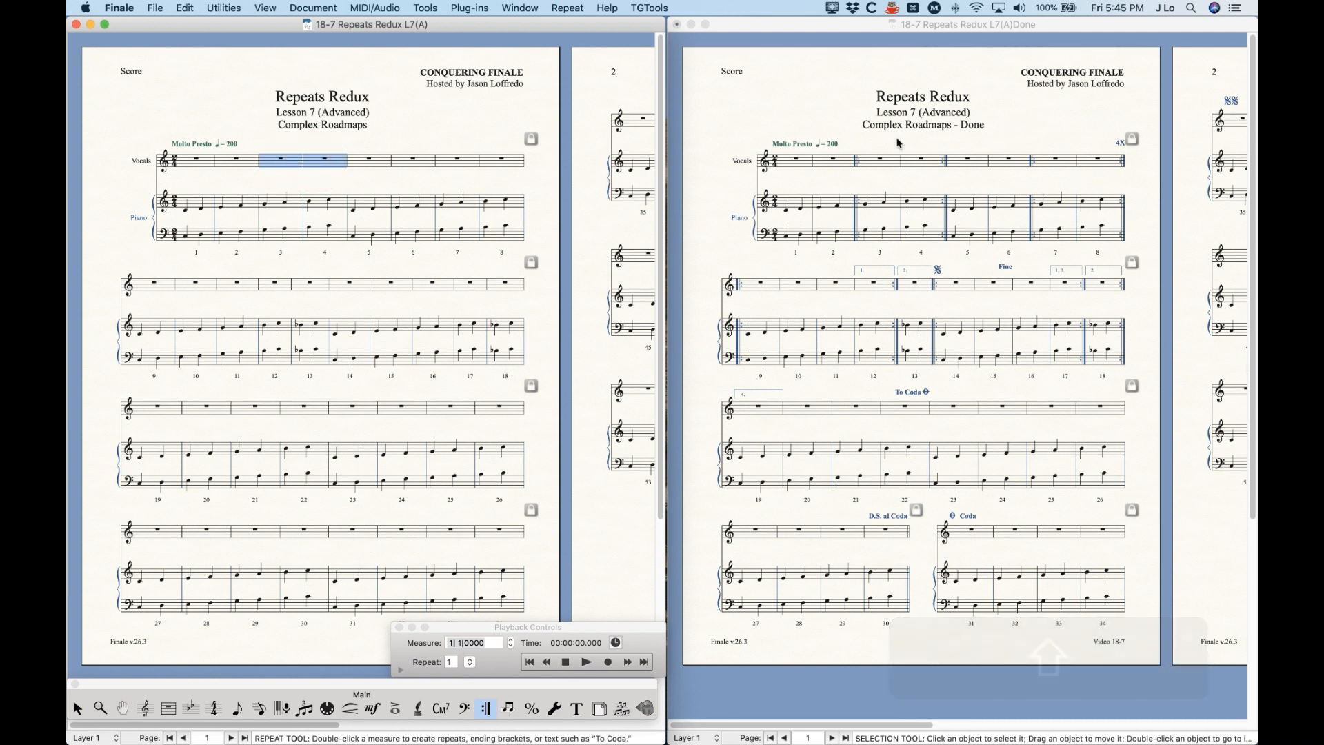
{"action": "right_click", "coordinate": [296, 160]}
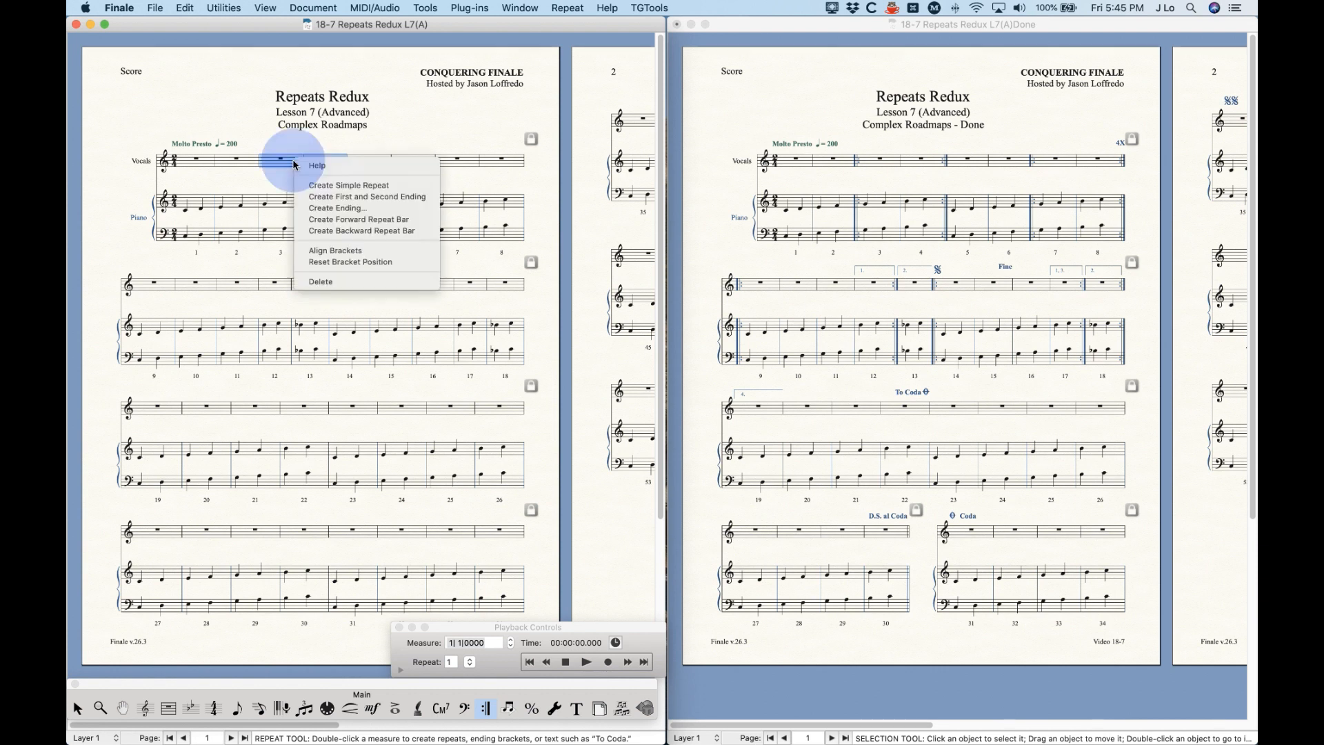
{"action": "left_click", "coordinate": [351, 185]}
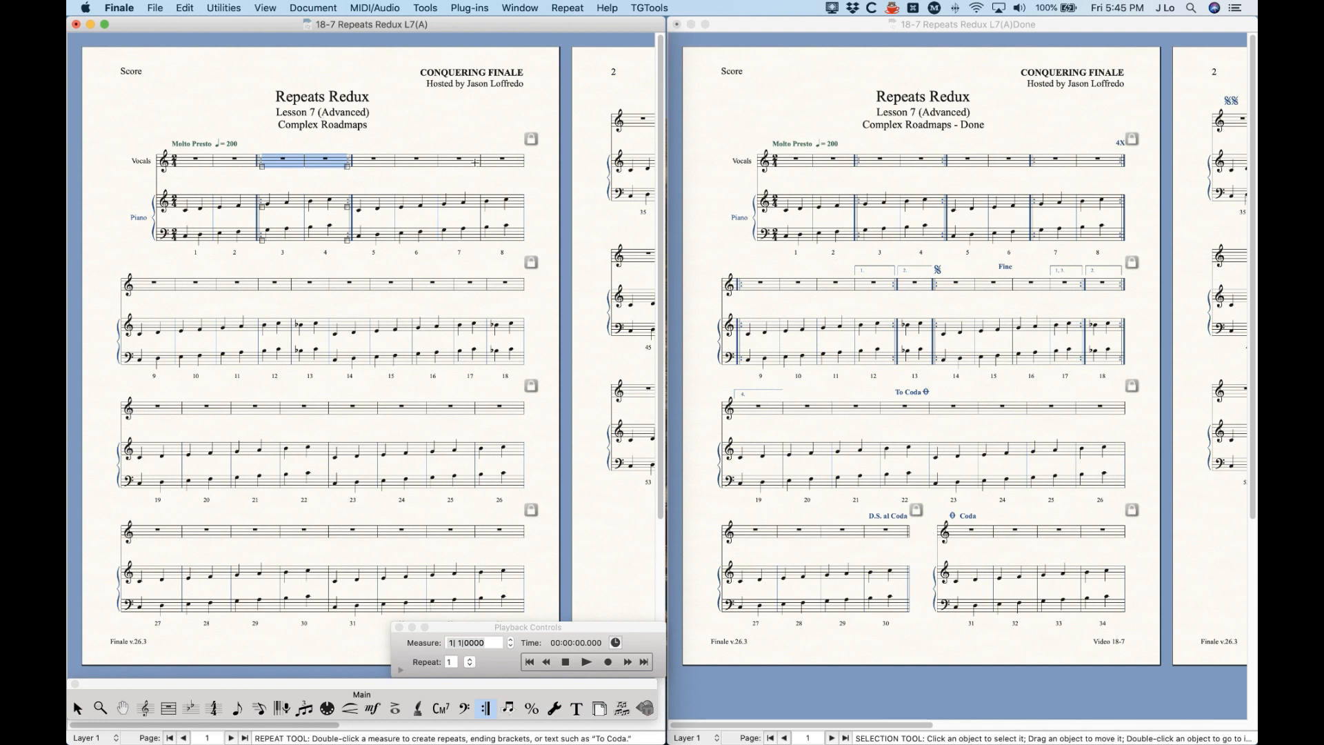
Create a simple repeat around measures 7–8
{"action": "left_click", "coordinate": [475, 163]}
{"action": "left_click", "coordinate": [496, 164], "text": "shift"}
{"action": "right_click", "coordinate": [465, 161]}
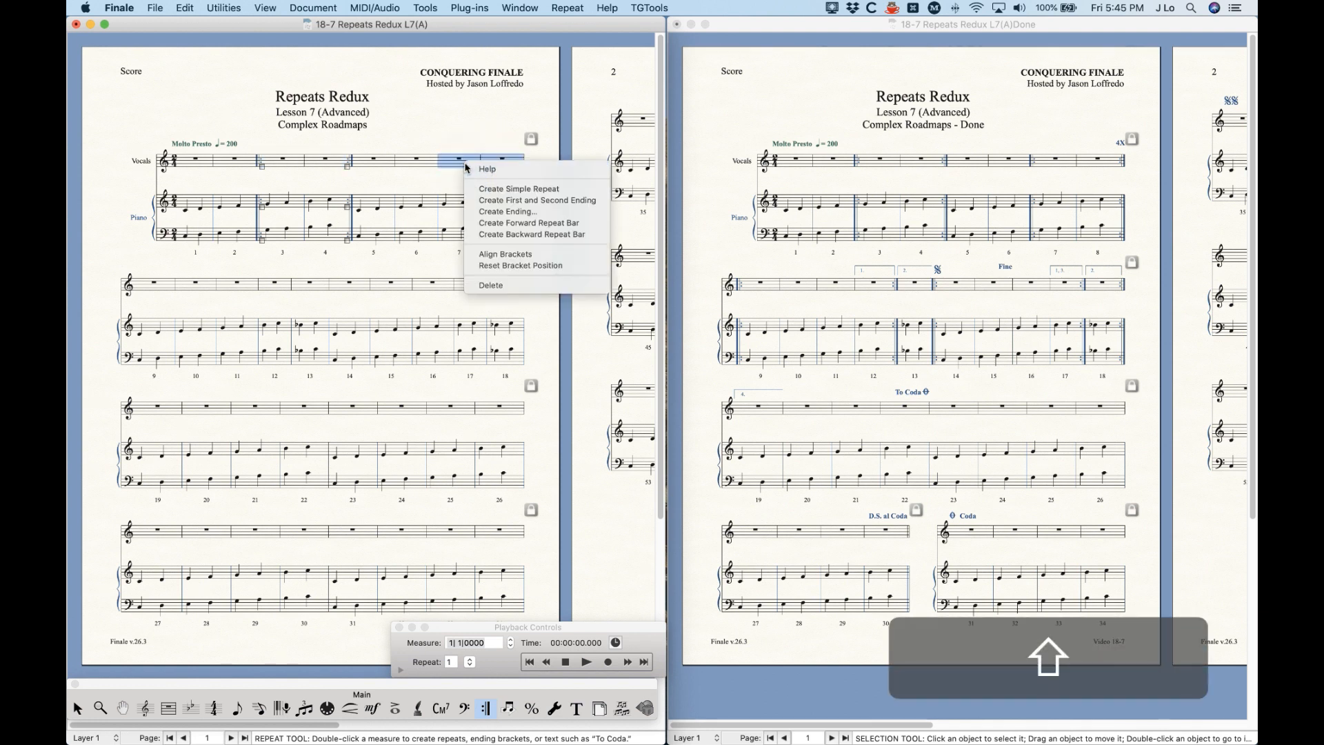
{"action": "left_click", "coordinate": [509, 190]}
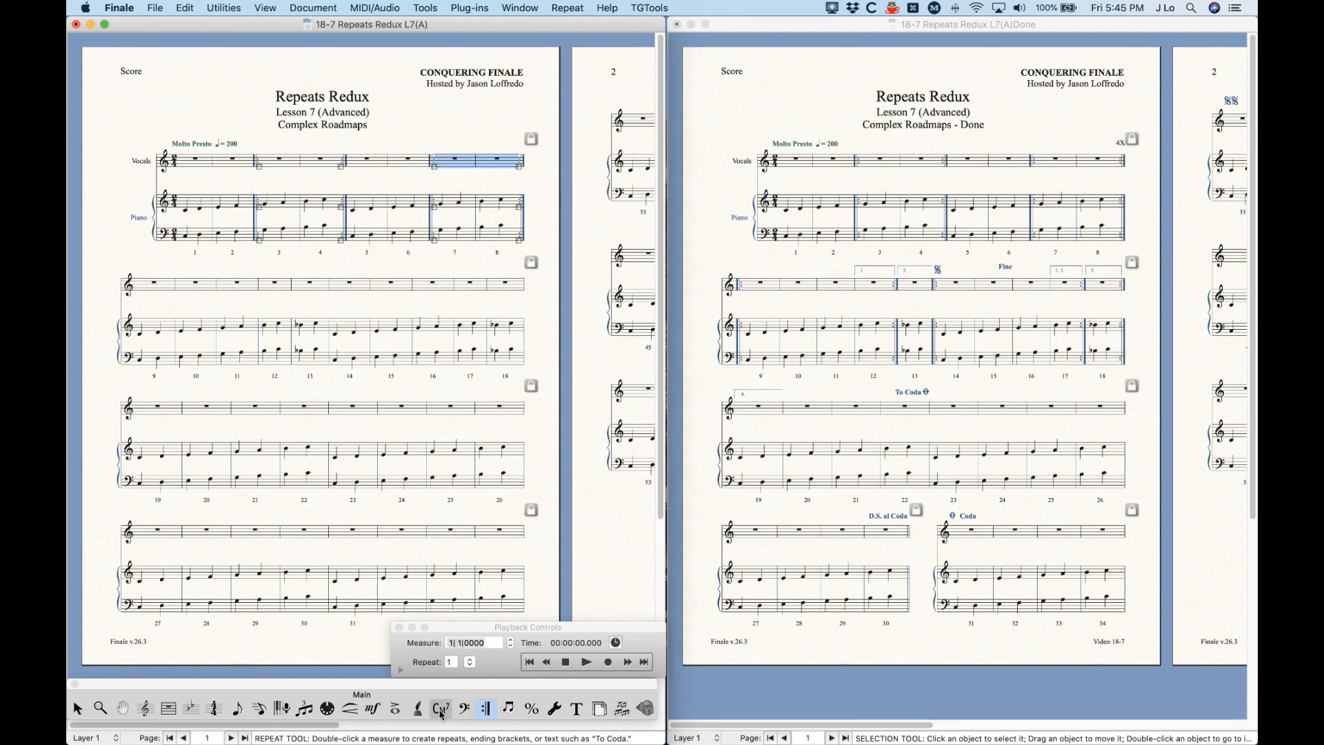
For measure 8, create a right-justified text repeat reading "#X", with # replaced by Number of Times Played
{"action": "left_click", "coordinate": [490, 134]}
{"action": "left_click", "coordinate": [498, 165]}
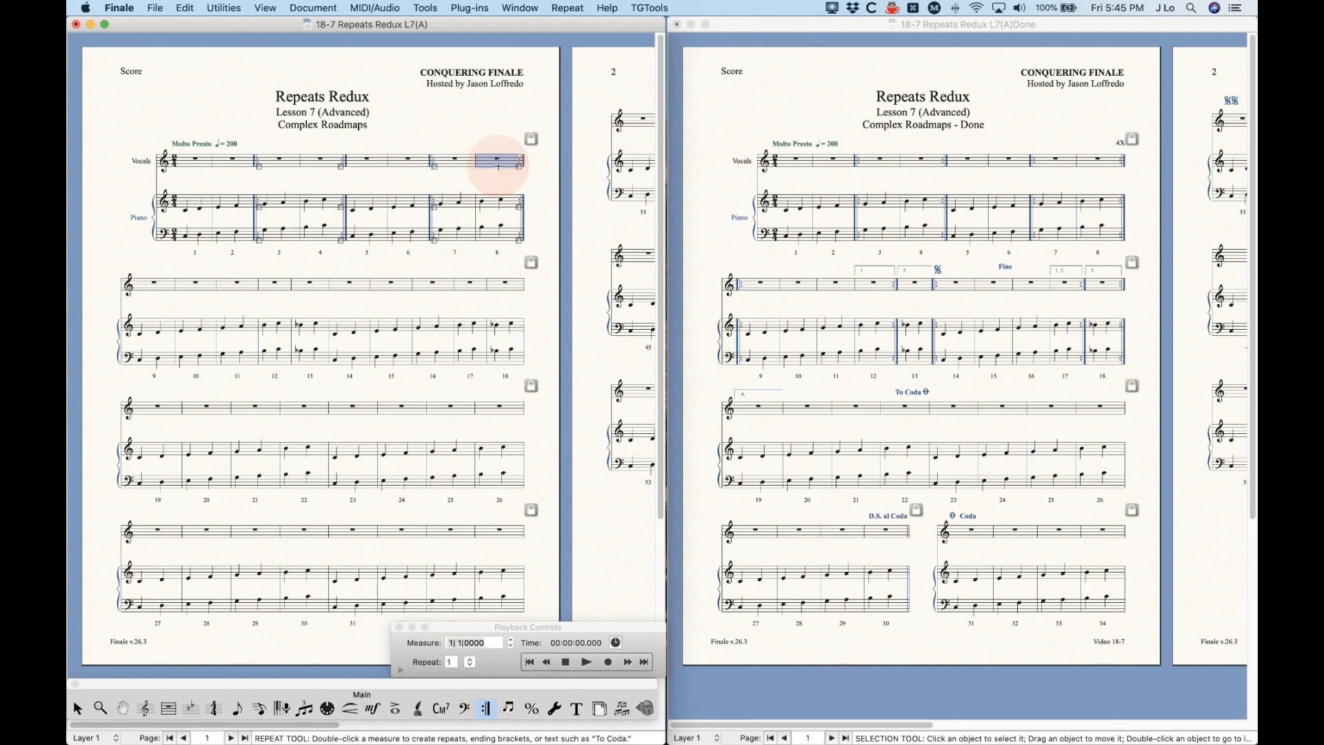
{"action": "key", "text": "Return"}
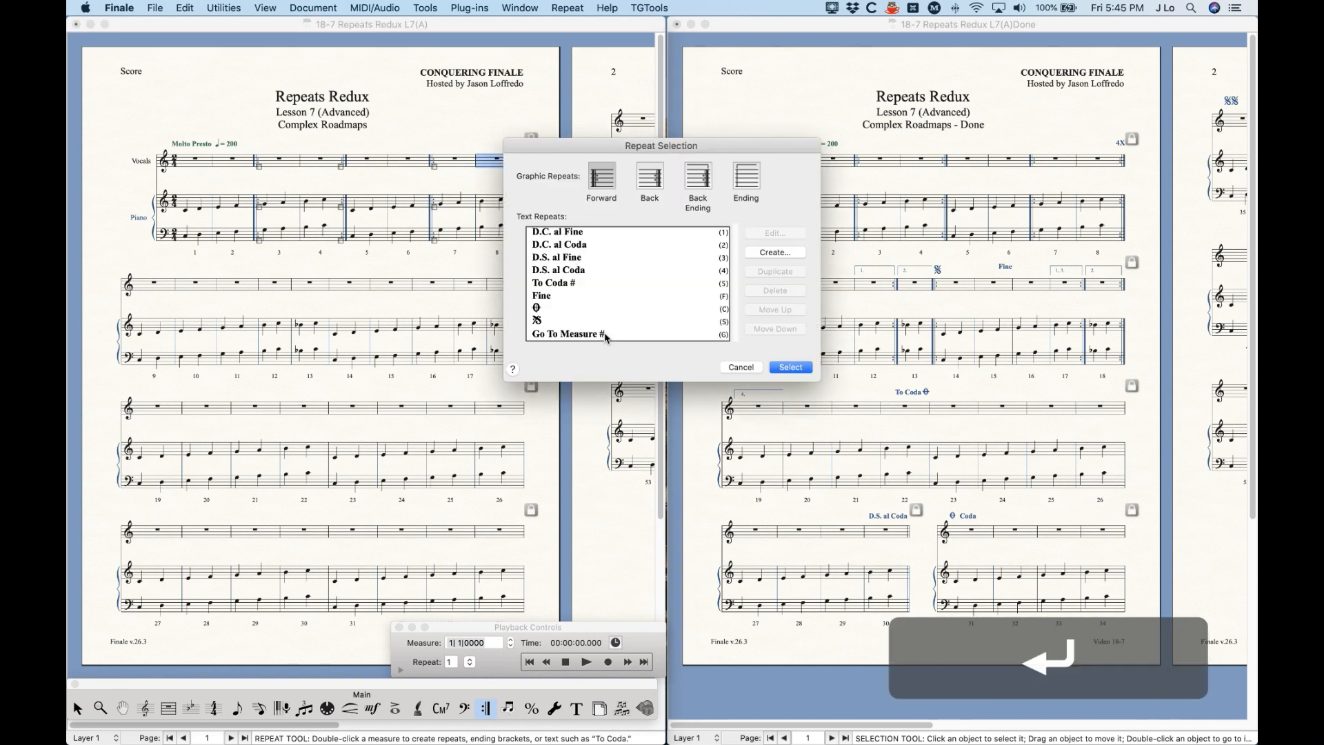
{"action": "left_click", "coordinate": [775, 253]}
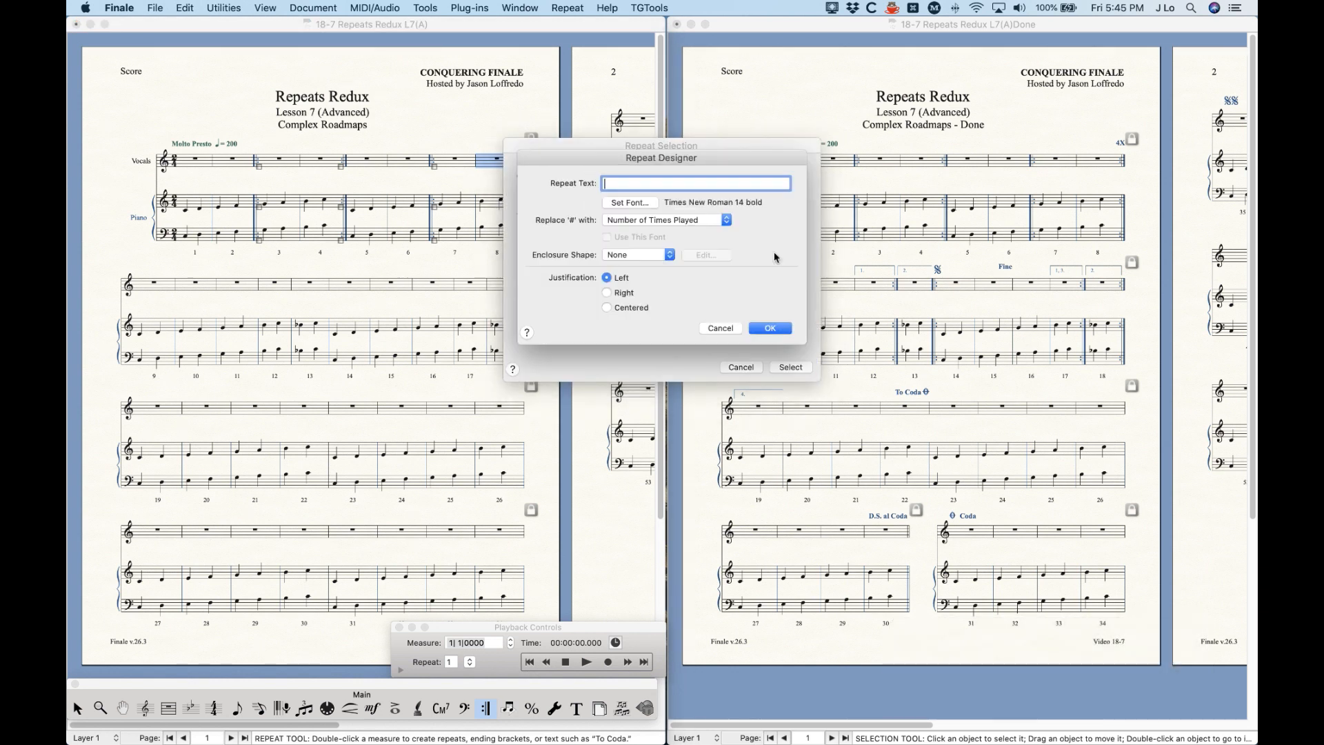
{"action": "type", "text": "#X"}
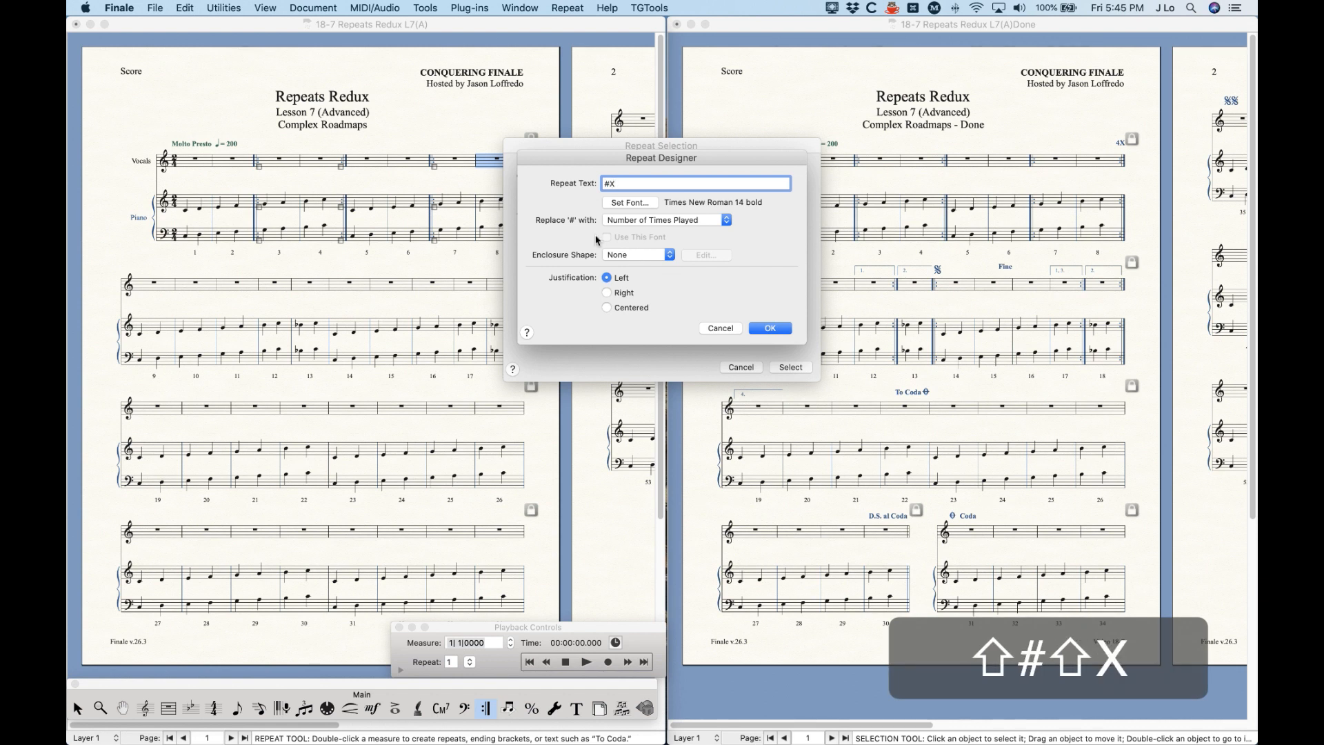
{"action": "left_click", "coordinate": [635, 221]}
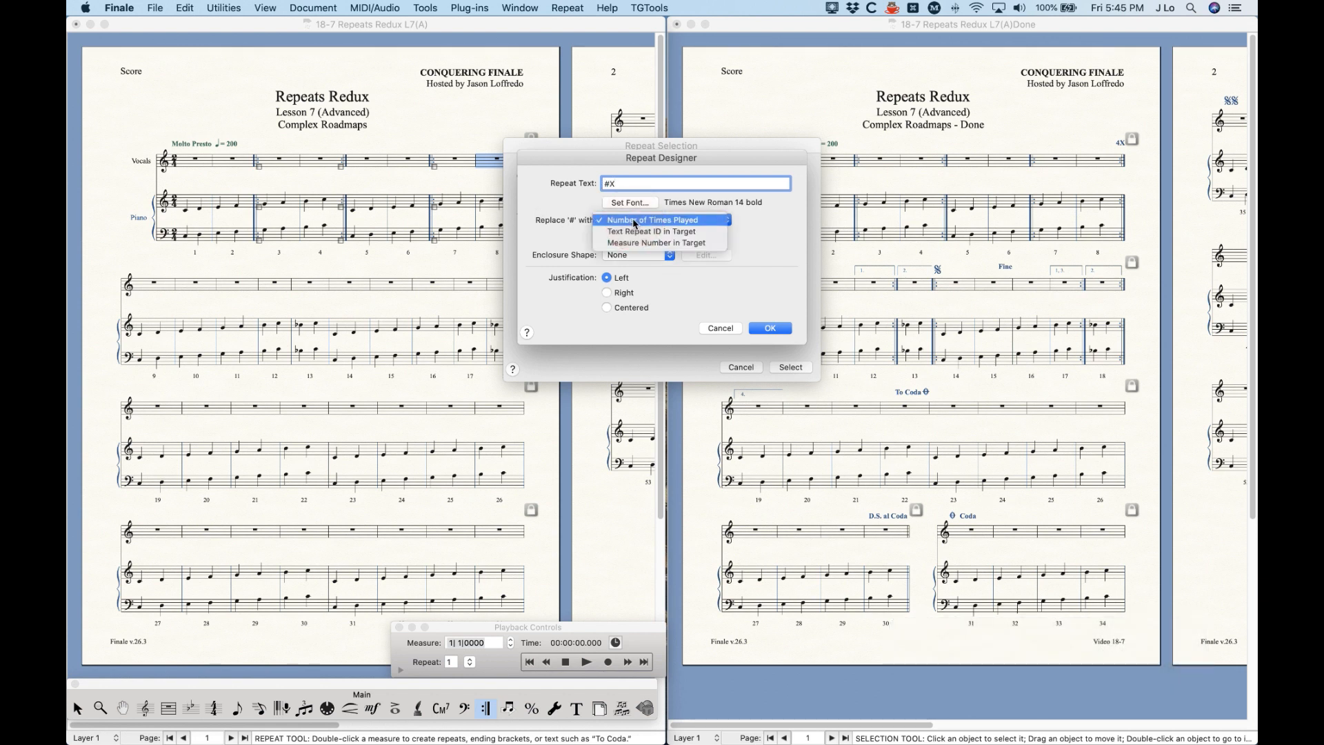
{"action": "left_click", "coordinate": [677, 220]}
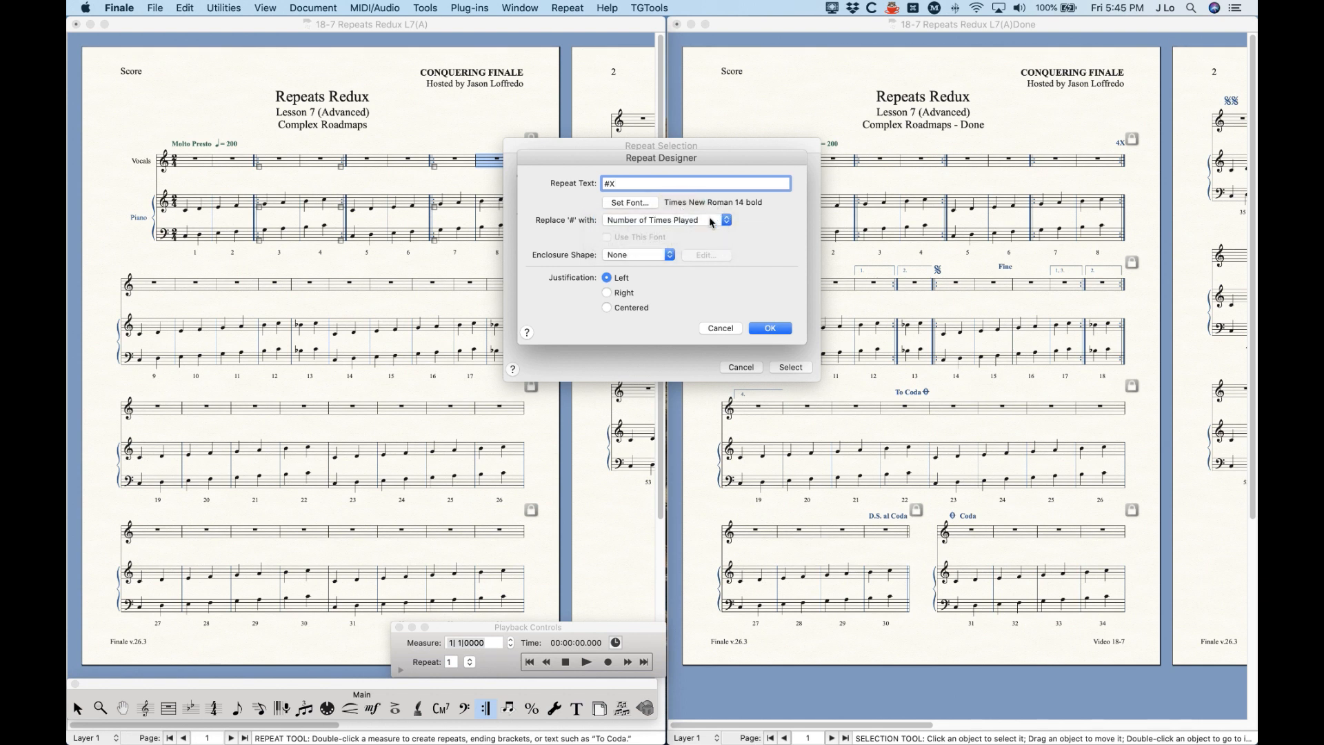
{"action": "left_click", "coordinate": [607, 292]}
{"action": "left_click", "coordinate": [767, 329]}
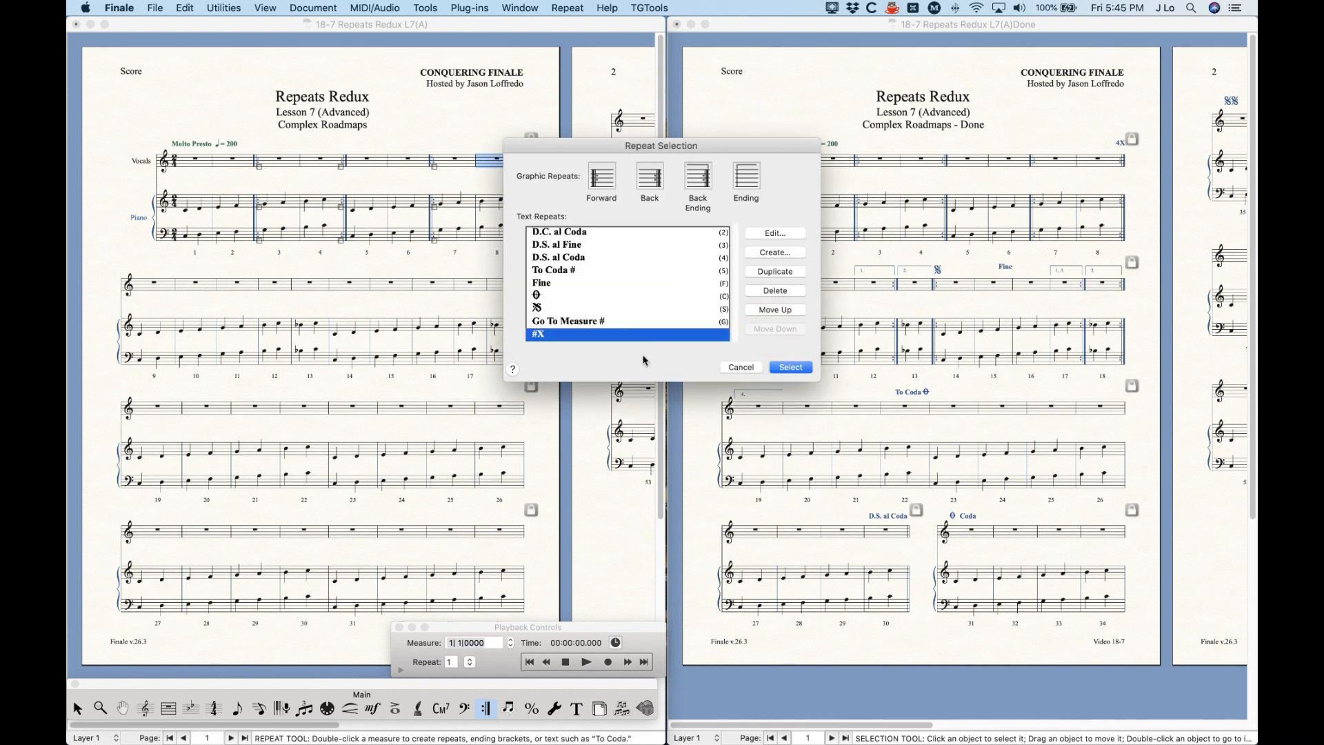
Assign the #X text repeat to measure 8 and set its action to play the section 4 times
{"action": "left_click", "coordinate": [789, 369]}
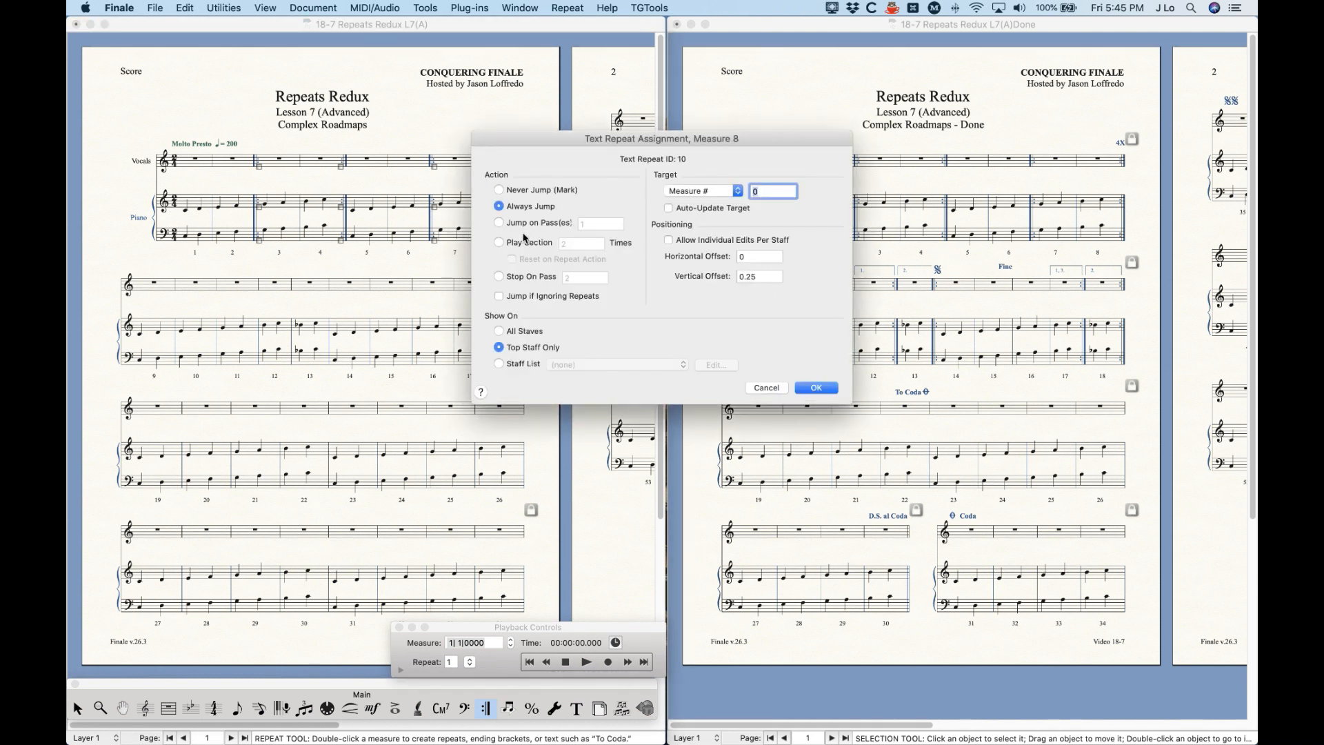
{"action": "left_click", "coordinate": [518, 244]}
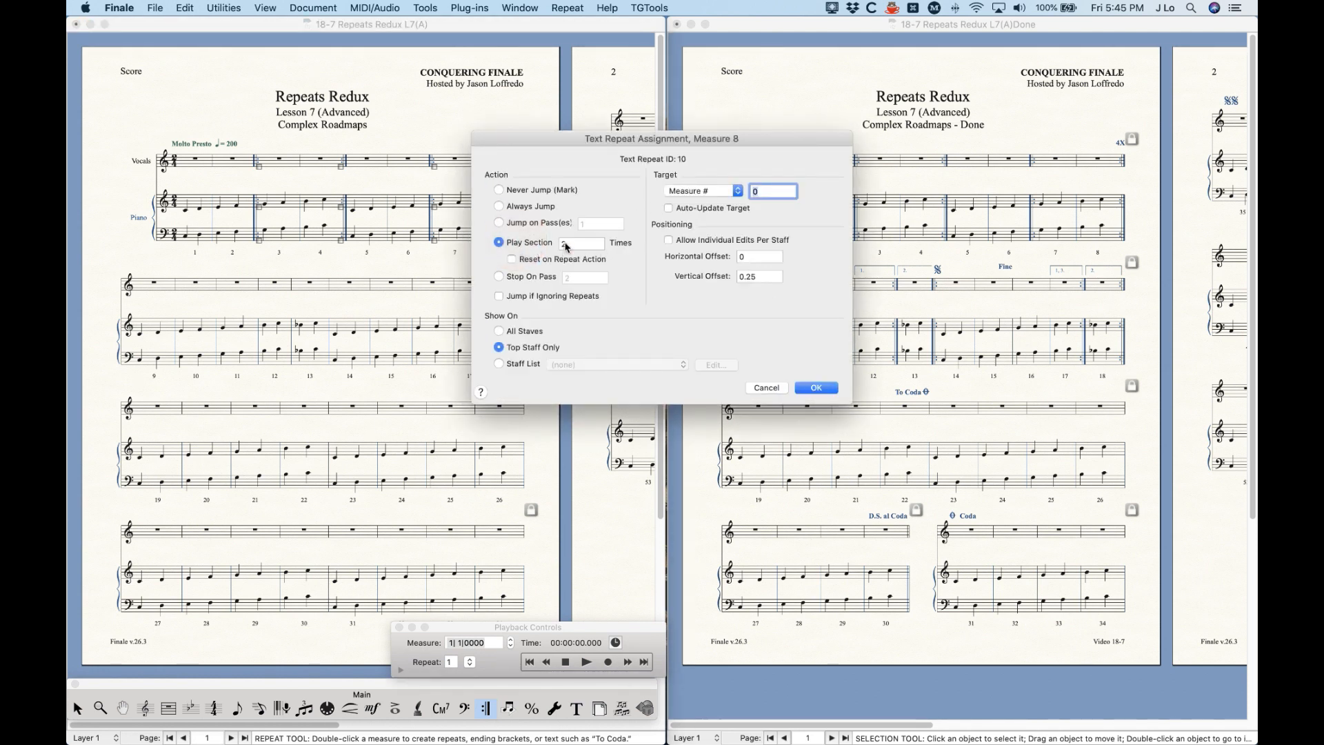
{"action": "double_click", "coordinate": [580, 245]}
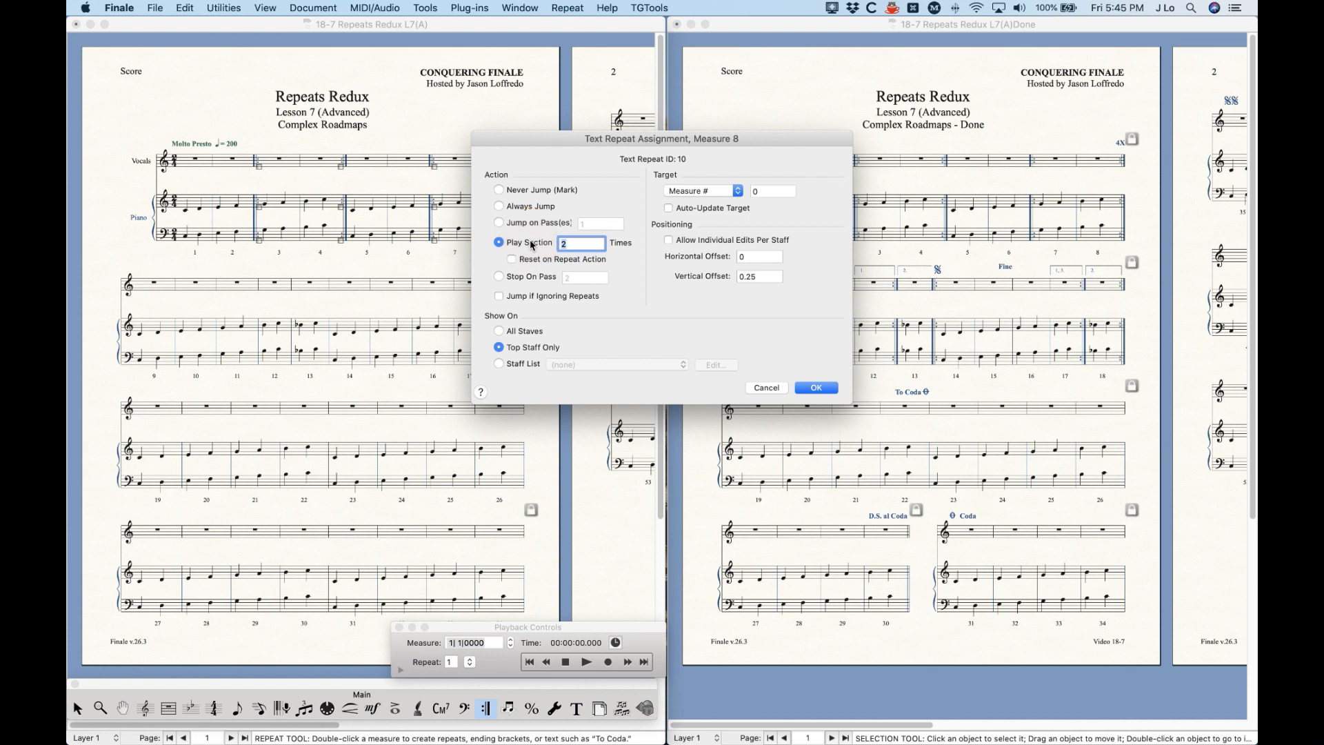
{"action": "type", "text": "4"}
Set the text repeat's target to Backward 1 measure and apply the assignment to measure 8
{"action": "left_click", "coordinate": [706, 197]}
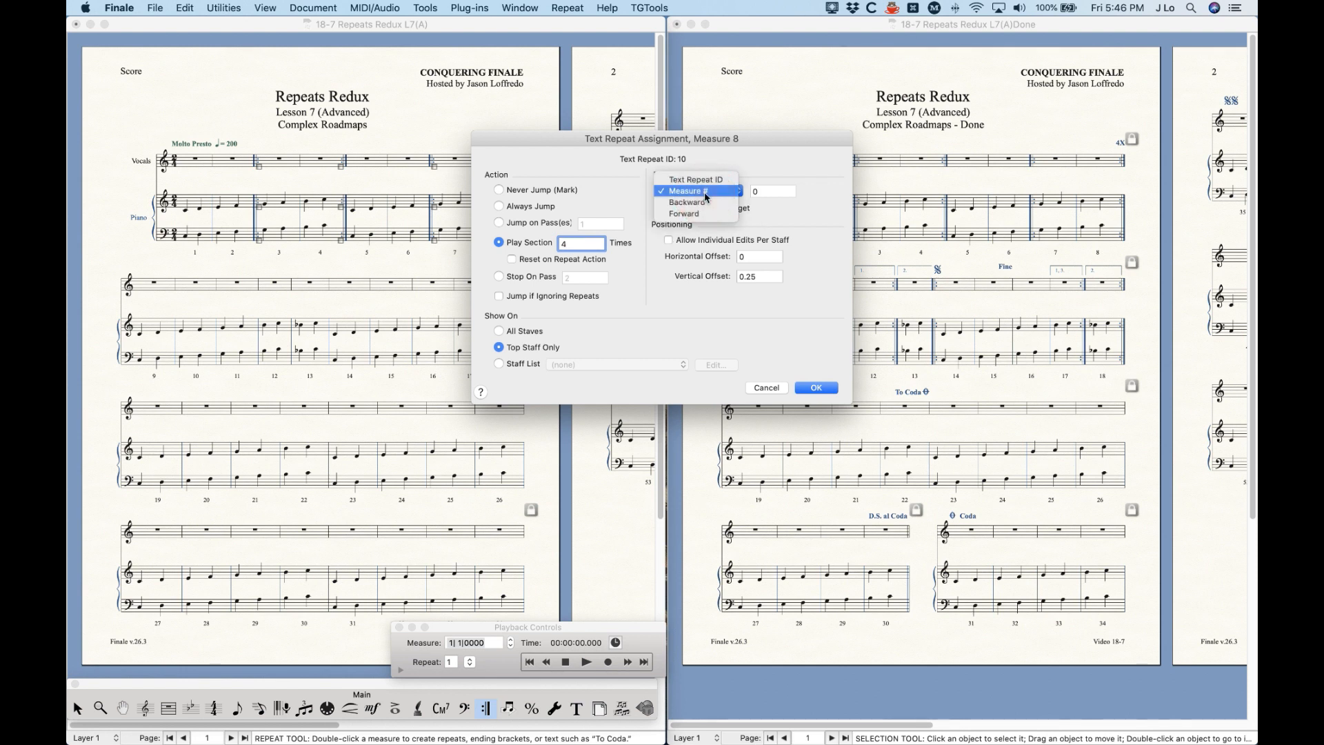
{"action": "left_click", "coordinate": [705, 202]}
{"action": "key", "text": "Tab"}
{"action": "type", "text": "1"}
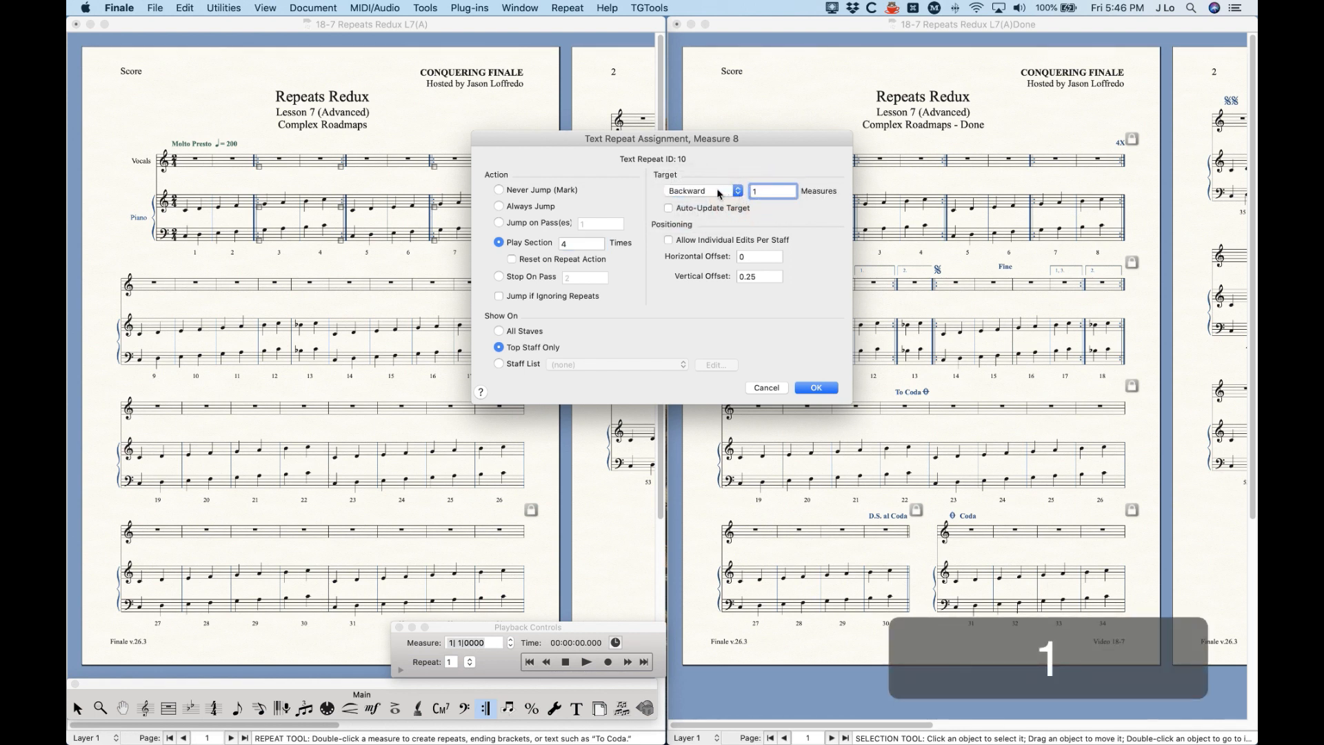
{"action": "left_click", "coordinate": [699, 141]}
{"action": "left_click_drag", "start_coordinate": [699, 141], "coordinate": [766, 233]}
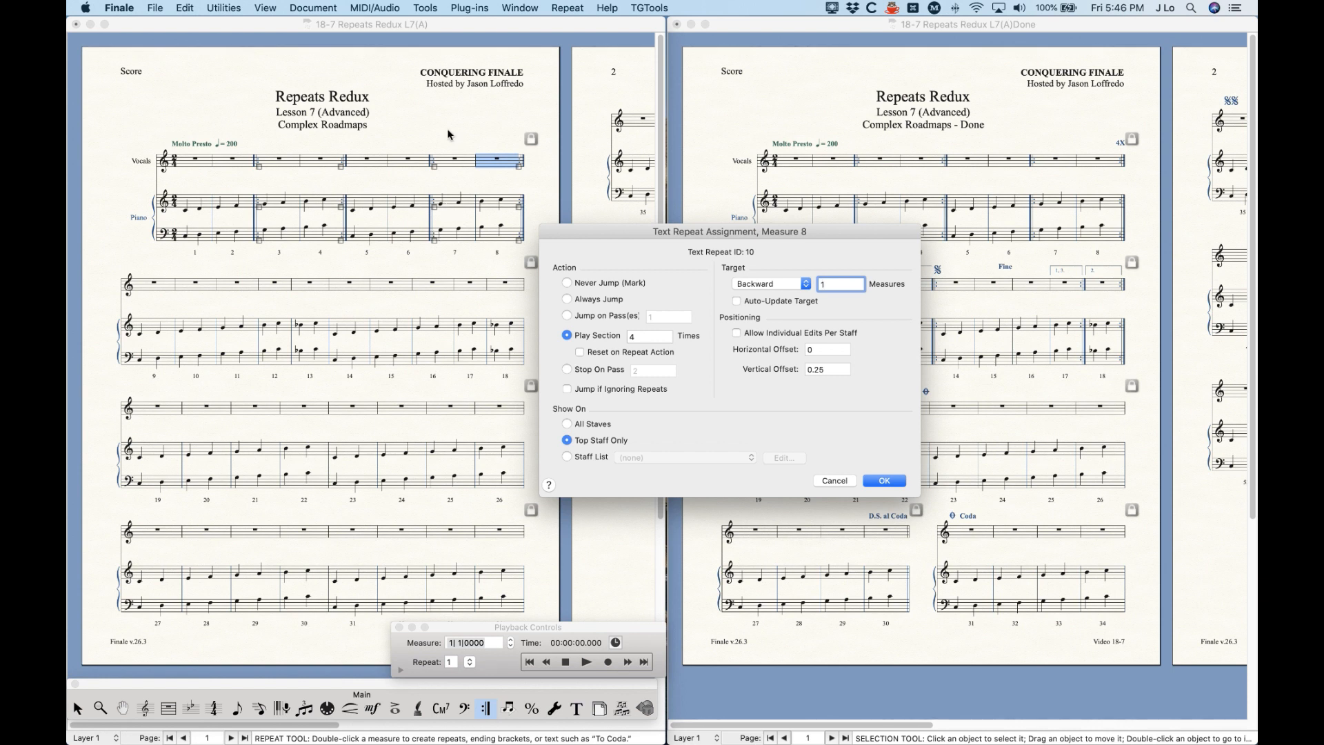
{"action": "left_click", "coordinate": [765, 287]}
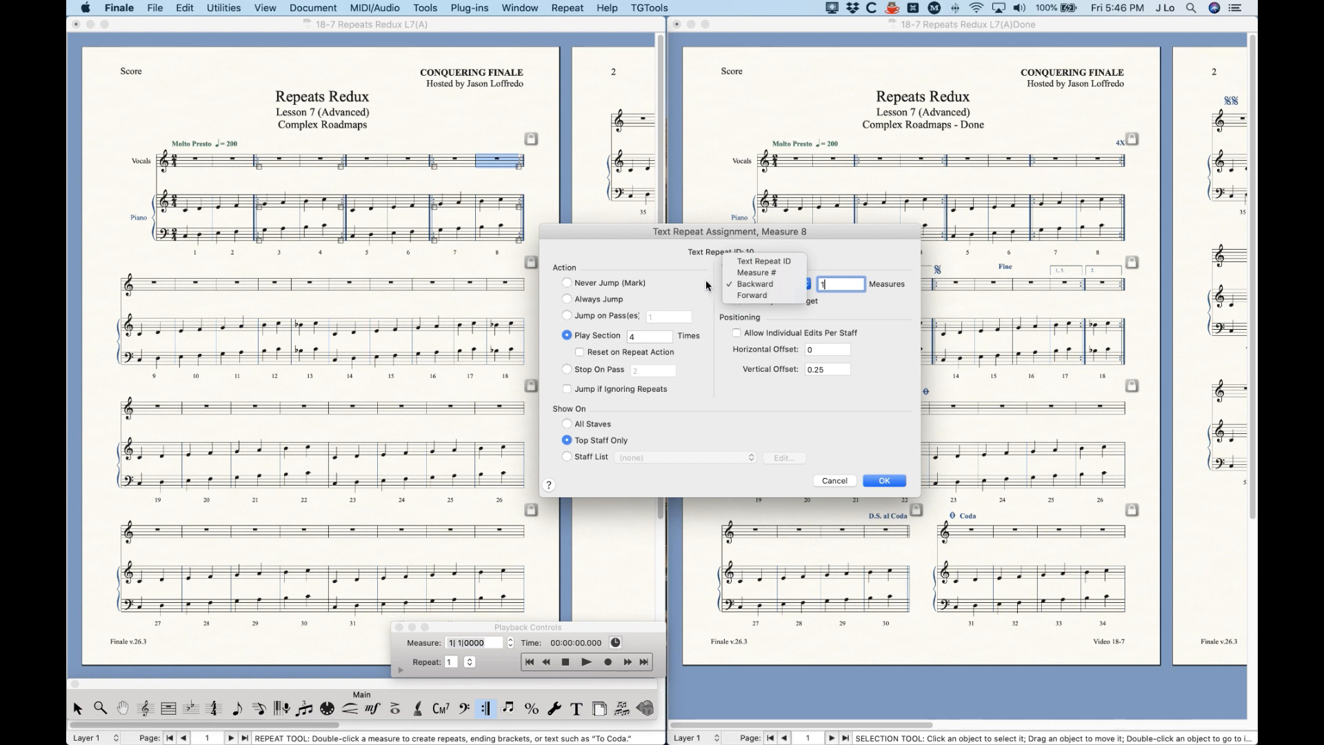
{"action": "left_click", "coordinate": [753, 284]}
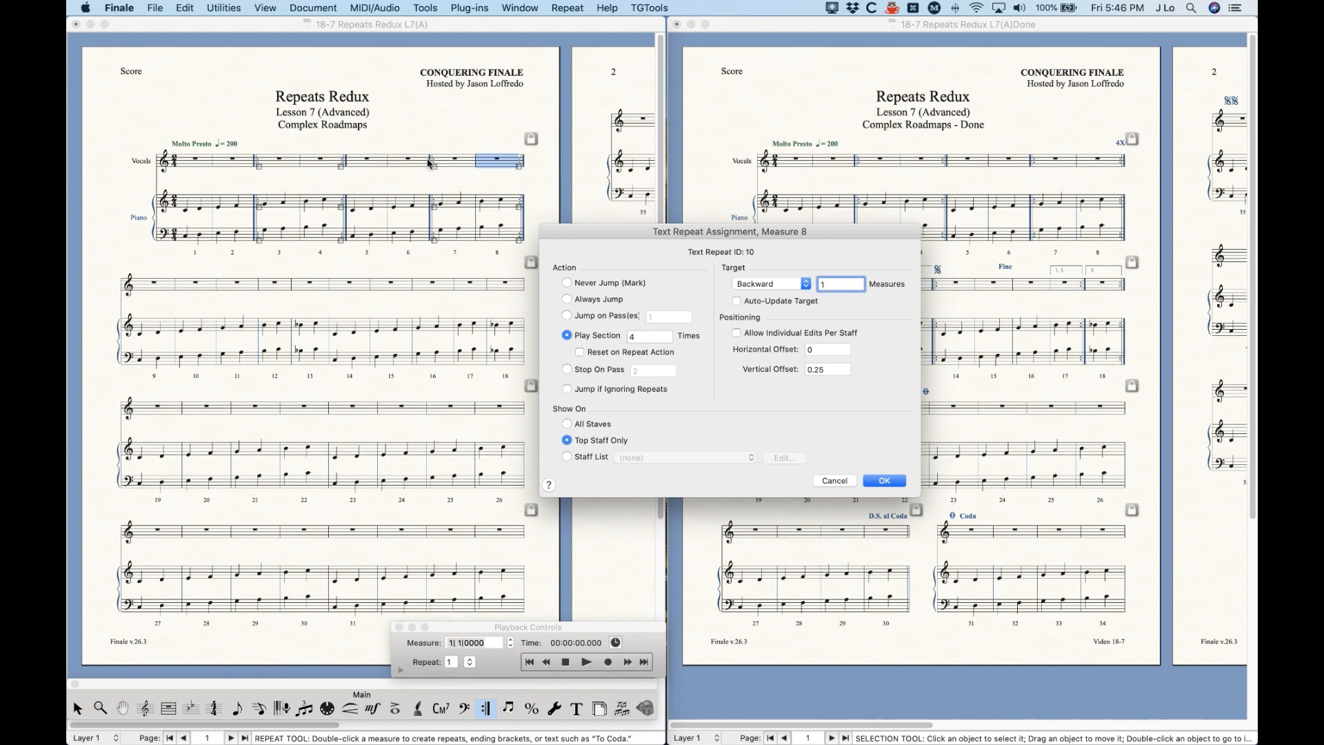
{"action": "left_click", "coordinate": [887, 480]}
{"action": "left_click", "coordinate": [532, 160]}
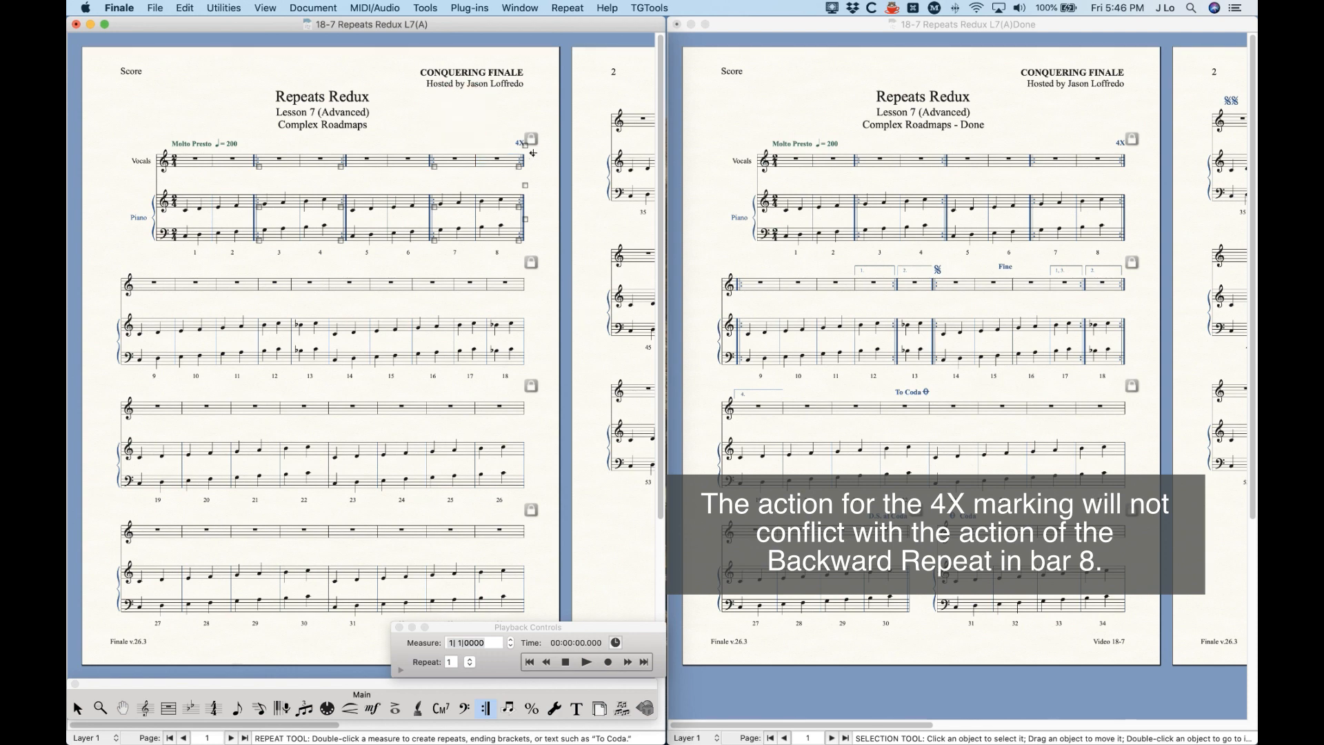
{"action": "key", "text": "super+equal"}
{"action": "key", "text": "super+equal"}
{"action": "scroll", "coordinate": [672, 322], "scroll_direction": "right", "scroll_amount": 5}
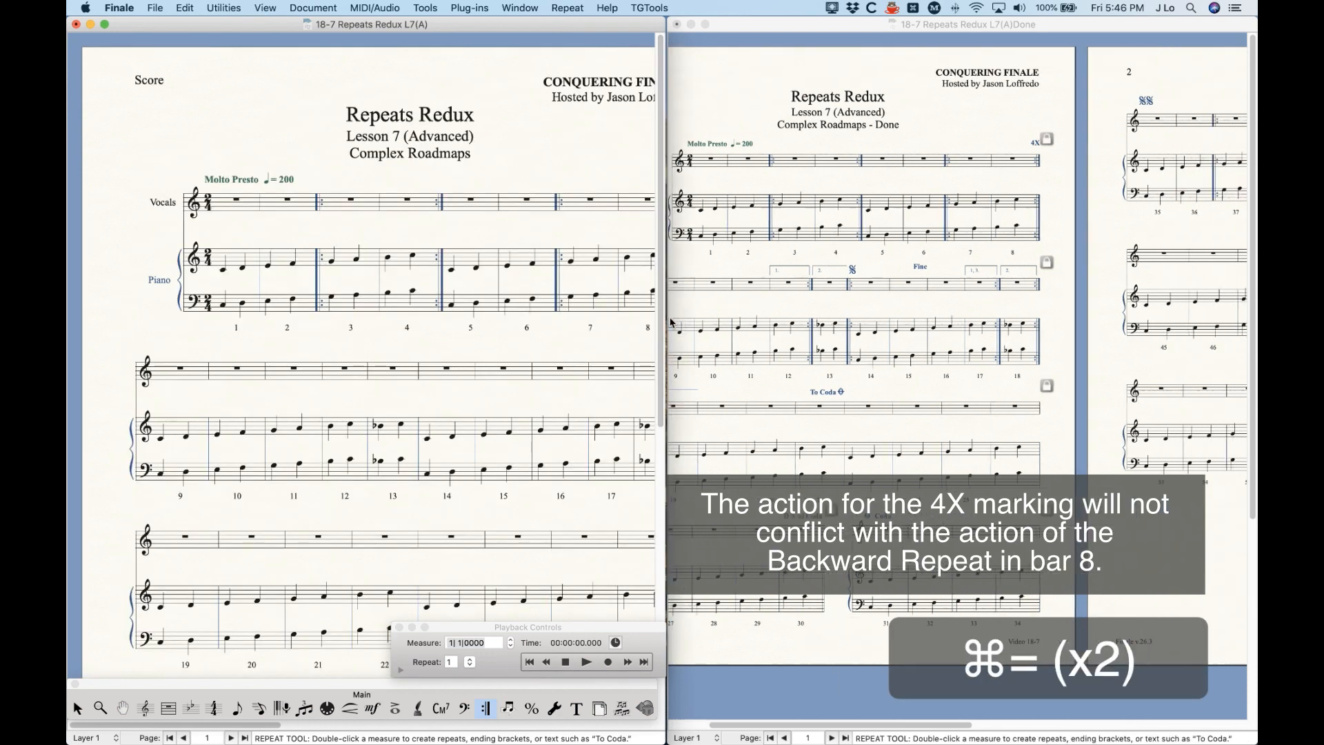
{"action": "left_click", "coordinate": [621, 265]}
{"action": "scroll", "coordinate": [348, 177], "scroll_direction": "right", "scroll_amount": 5}
{"action": "scroll", "coordinate": [426, 252], "scroll_direction": "left", "scroll_amount": 5}
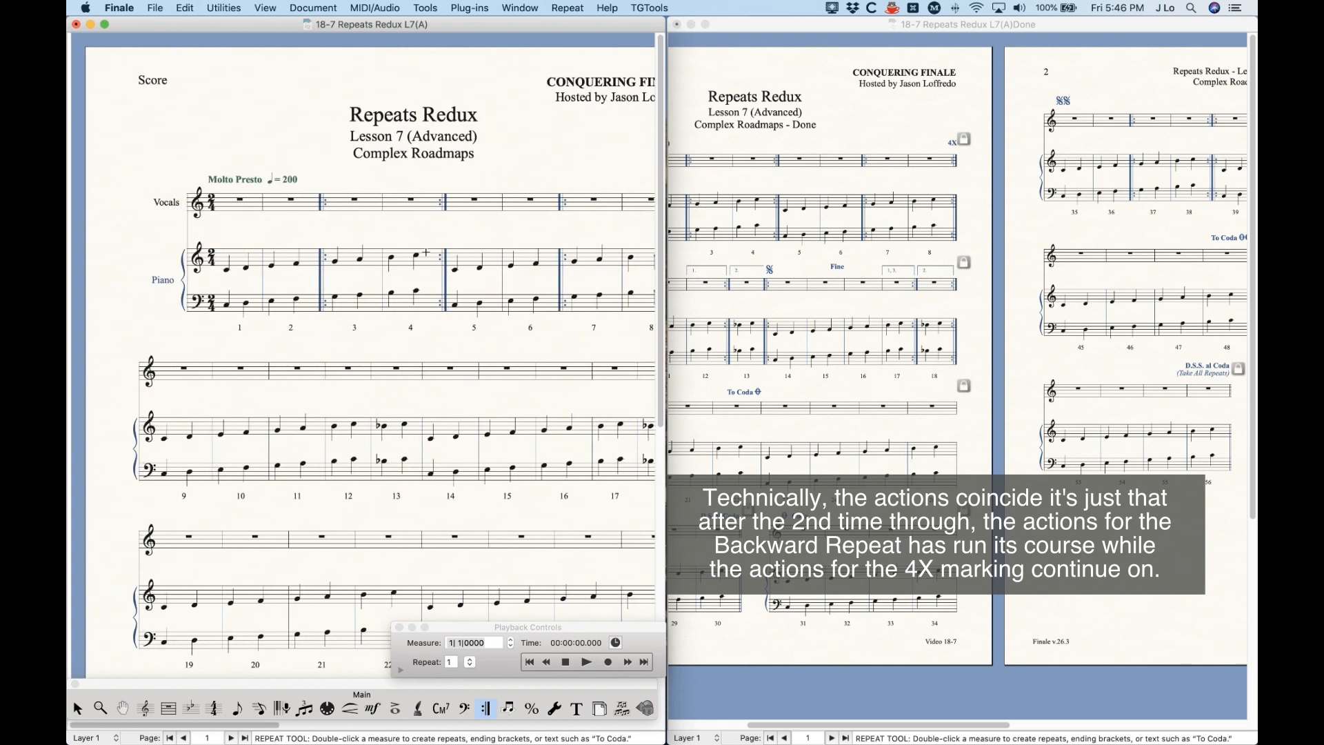
{"action": "key", "text": "super+q"}
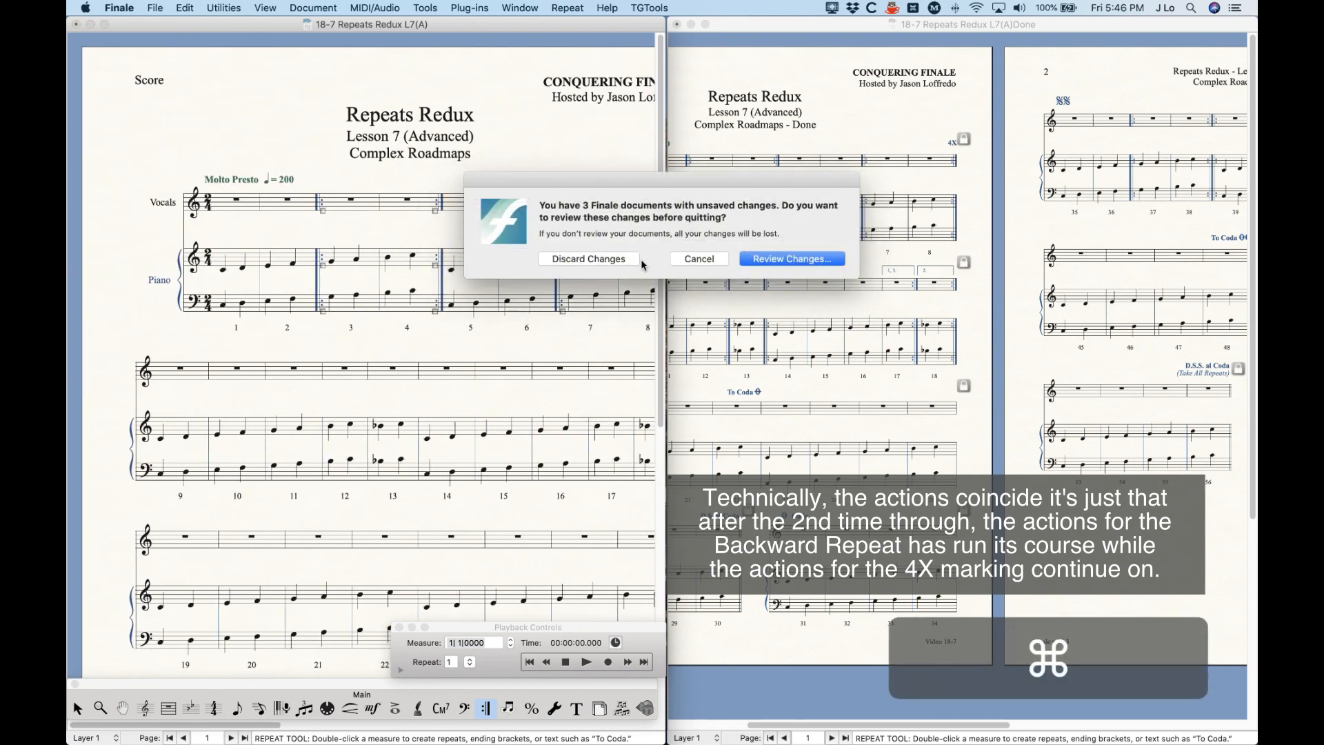
{"action": "left_click", "coordinate": [701, 259]}
{"action": "left_click", "coordinate": [532, 308]}
{"action": "key", "text": "super+minus"}
{"action": "left_click", "coordinate": [859, 273]}
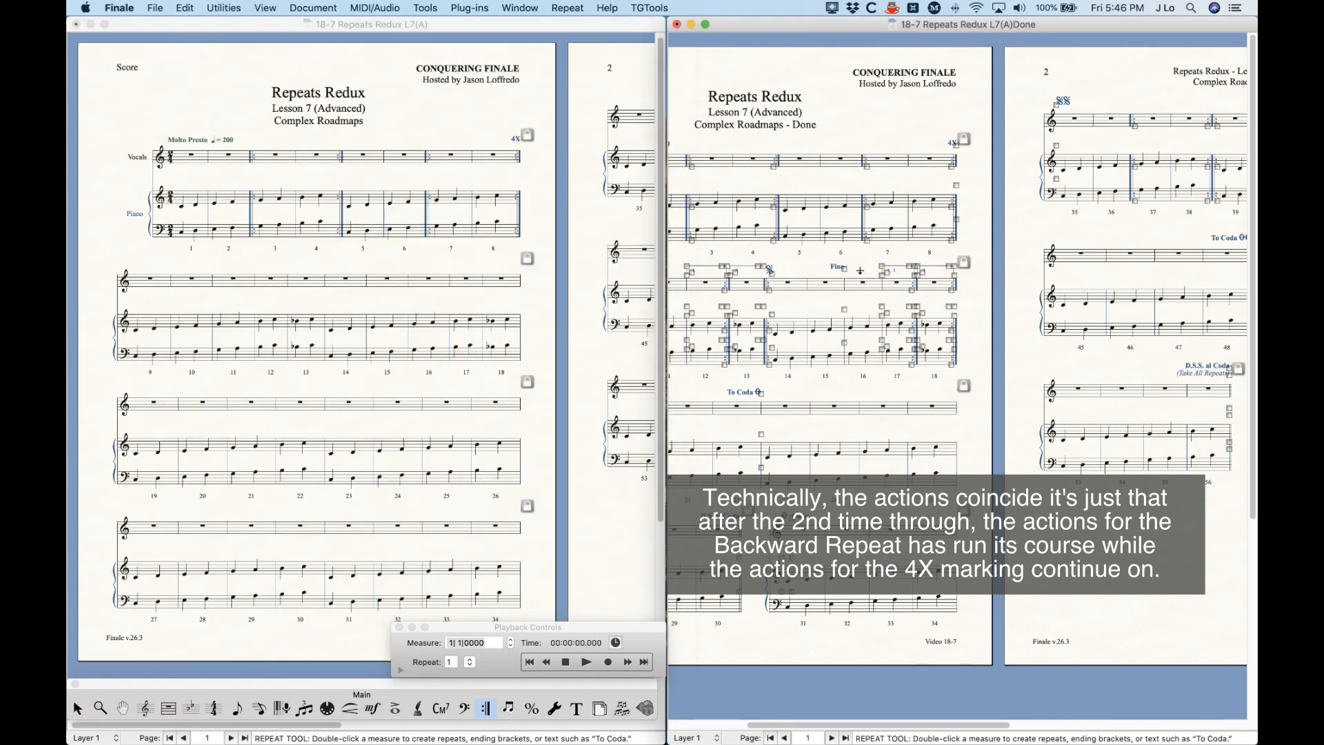
{"action": "scroll", "coordinate": [859, 273], "scroll_direction": "left", "scroll_amount": 5}
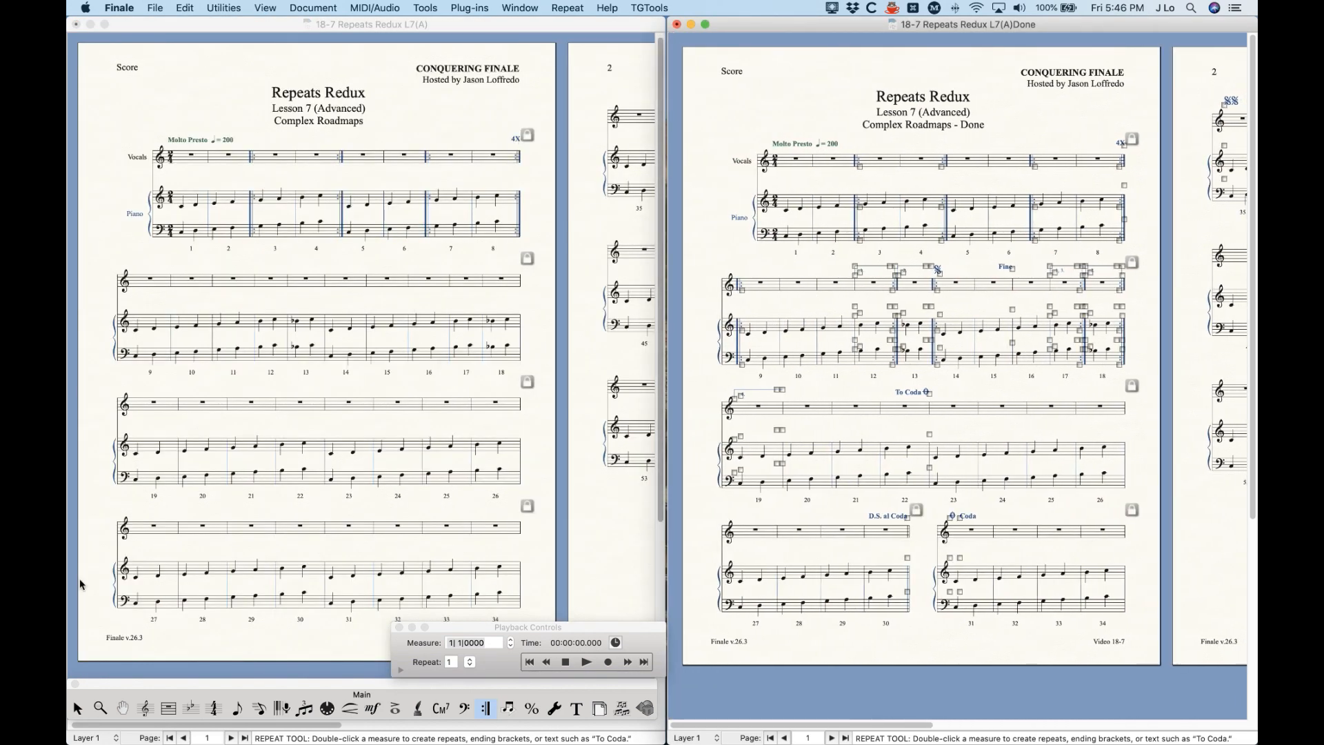
In the unfinished score, create a forward repeat bar at measure 9
{"action": "left_click", "coordinate": [443, 126]}
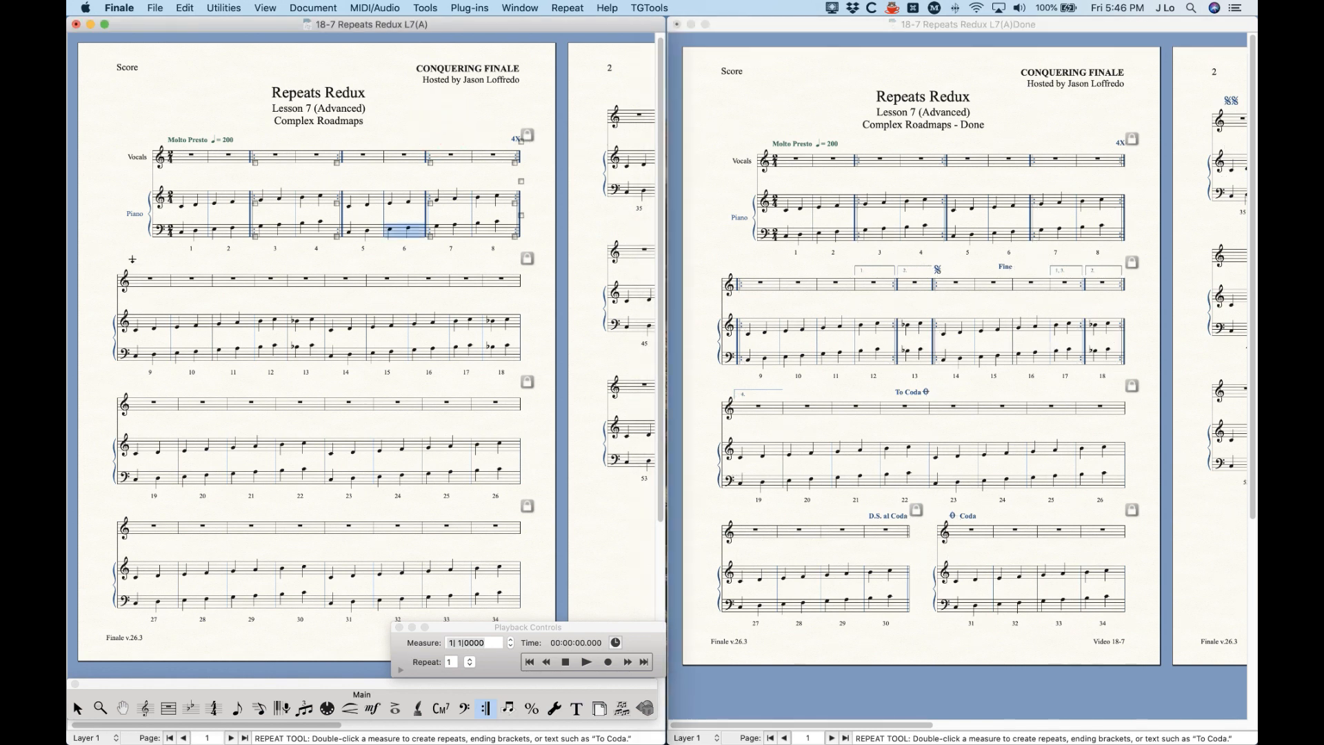
{"action": "left_click", "coordinate": [162, 283]}
{"action": "right_click", "coordinate": [164, 284]}
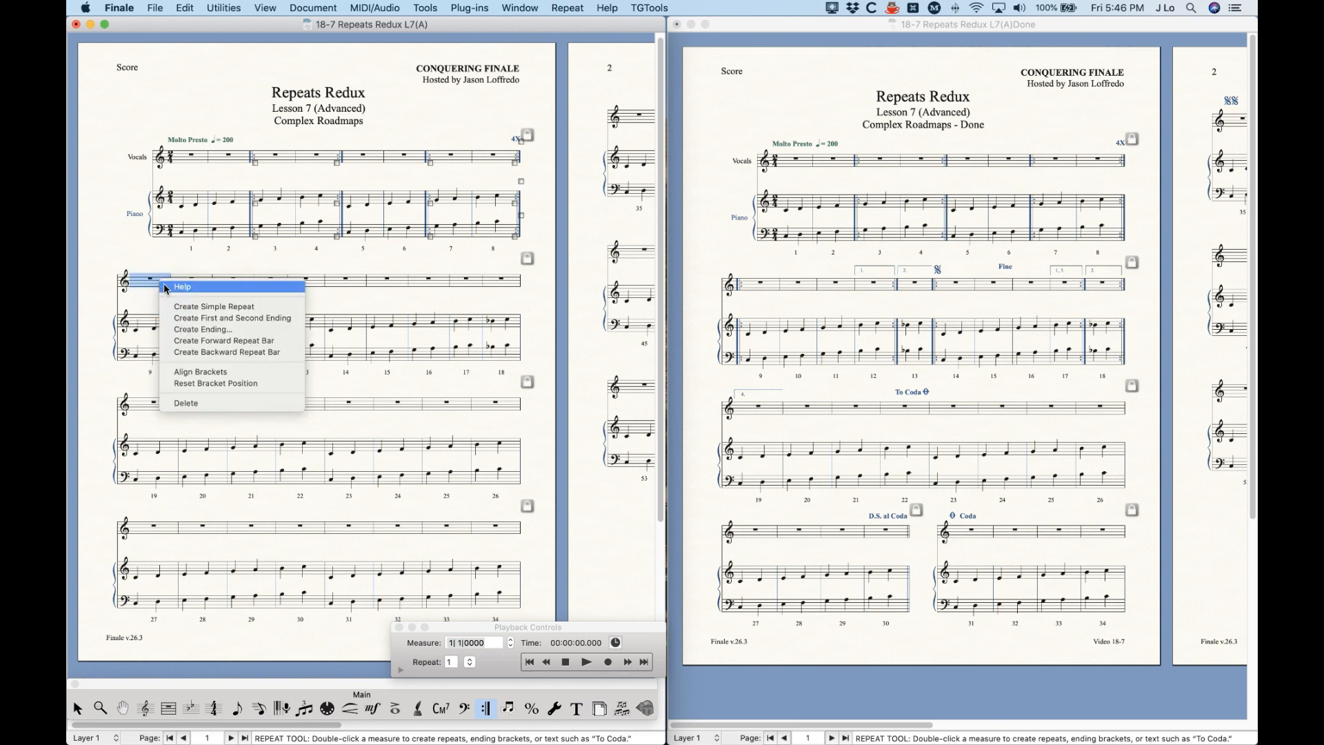
{"action": "left_click", "coordinate": [194, 340]}
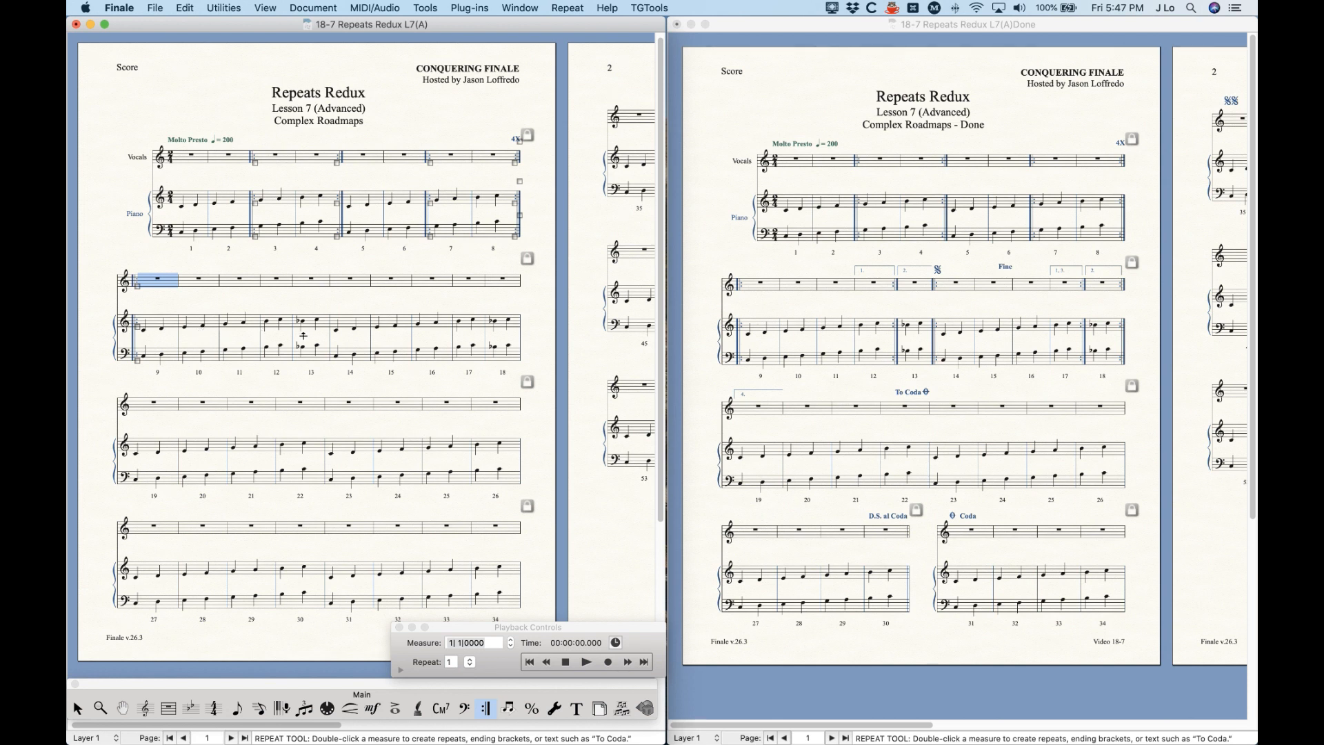
Create a first and second ending starting at measure 12
{"action": "left_click", "coordinate": [275, 284]}
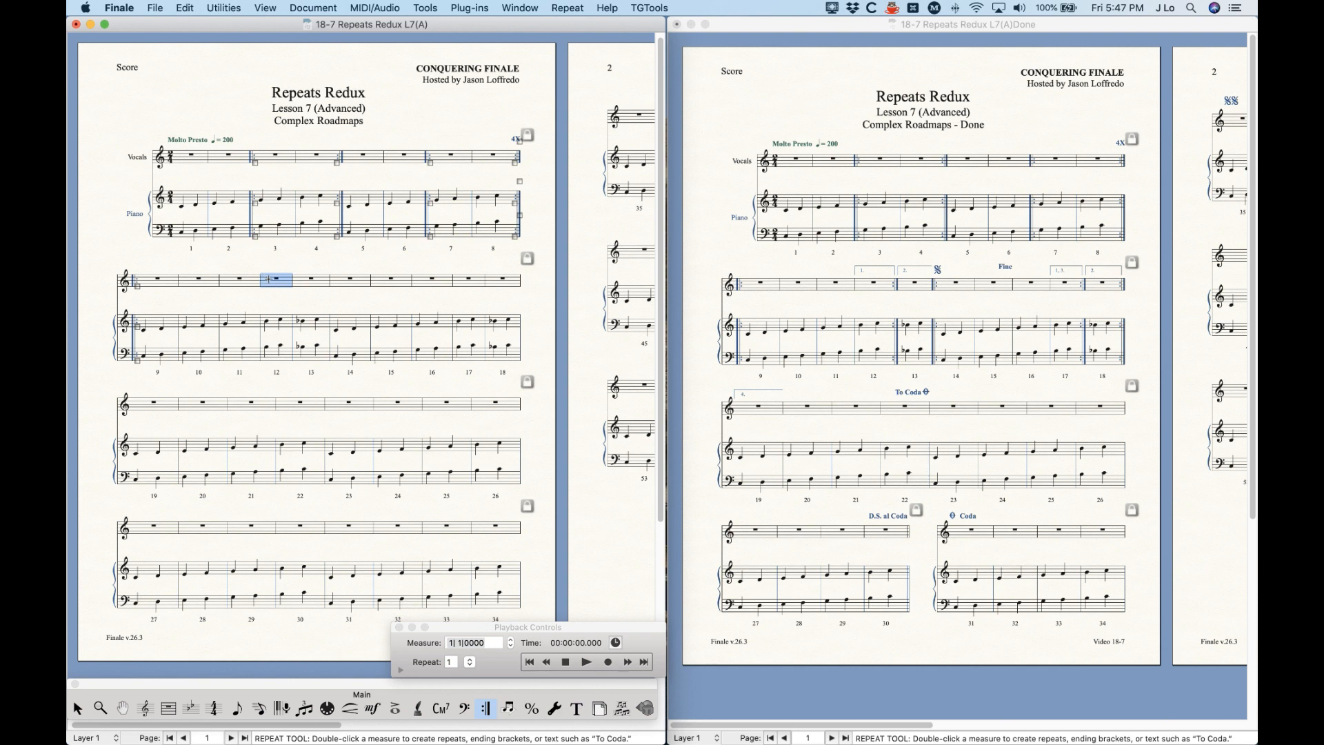
{"action": "right_click", "coordinate": [276, 282]}
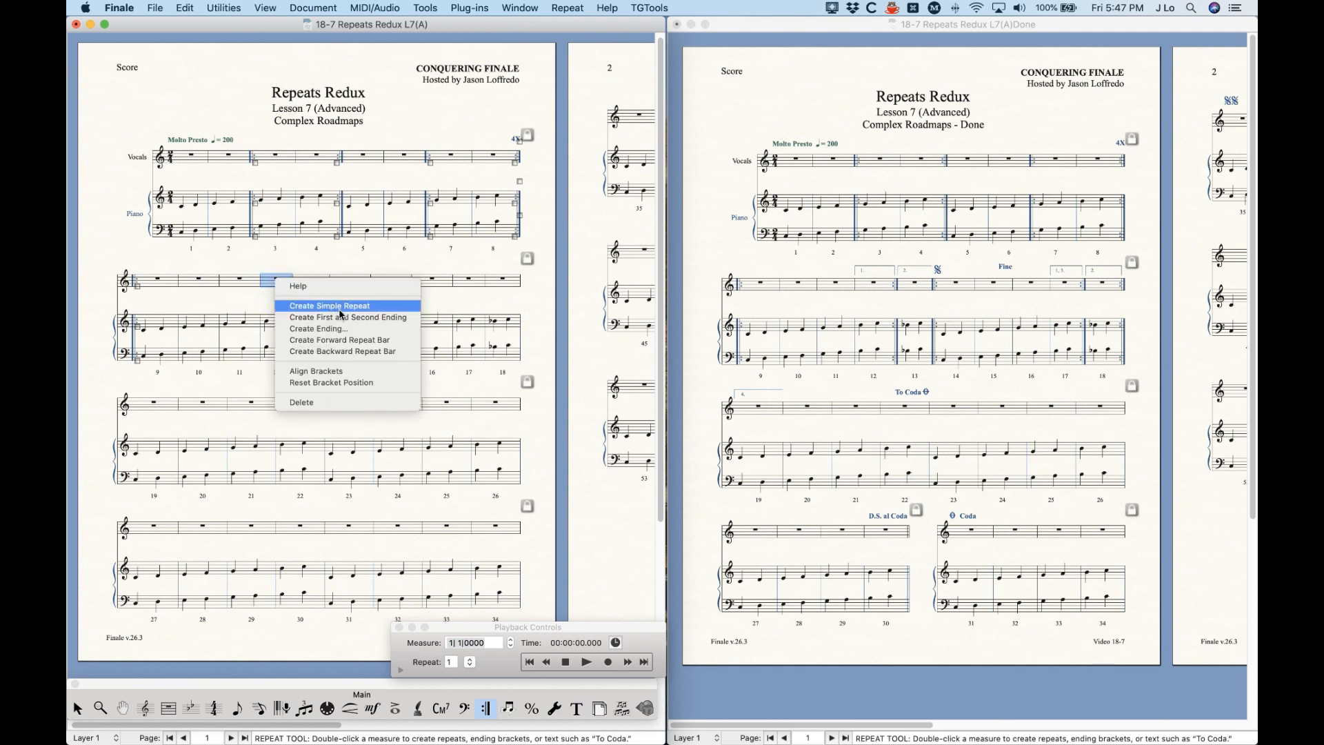
{"action": "left_click", "coordinate": [363, 319]}
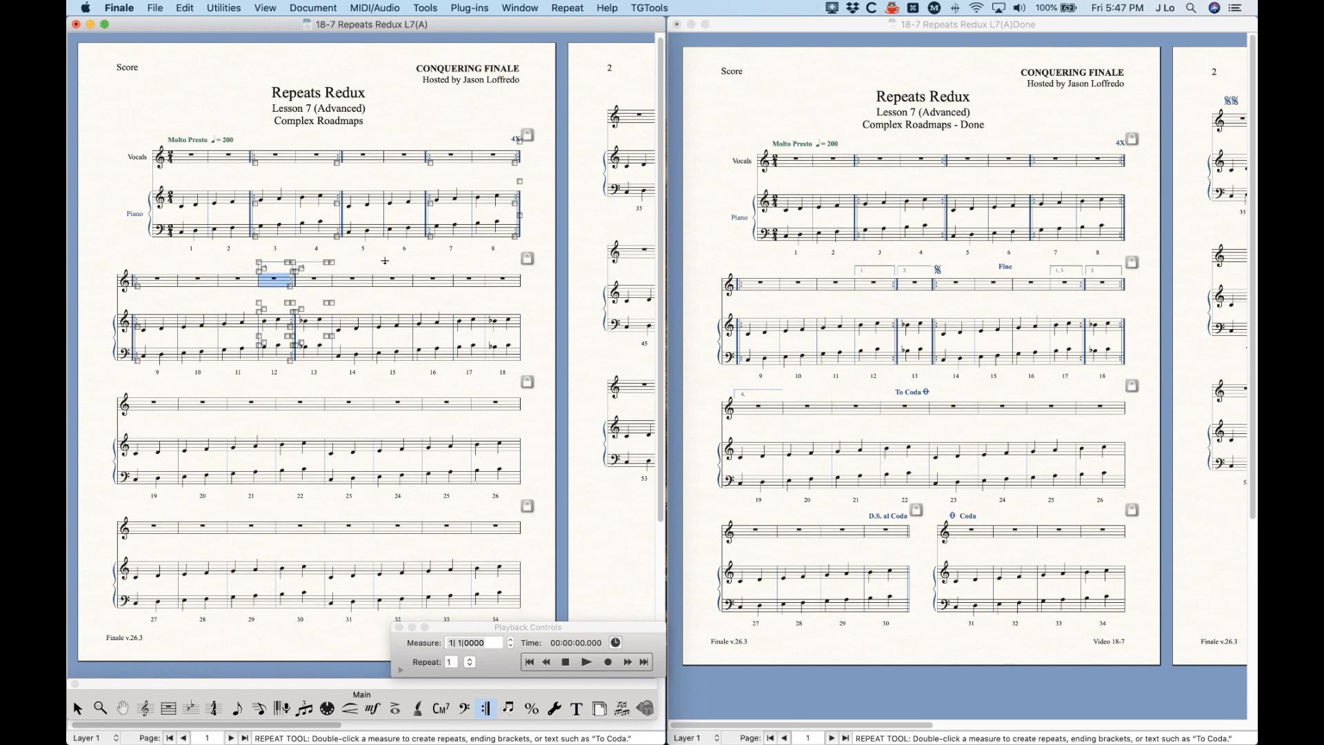
Create a forward repeat bar at measure 14
{"action": "left_click", "coordinate": [359, 281]}
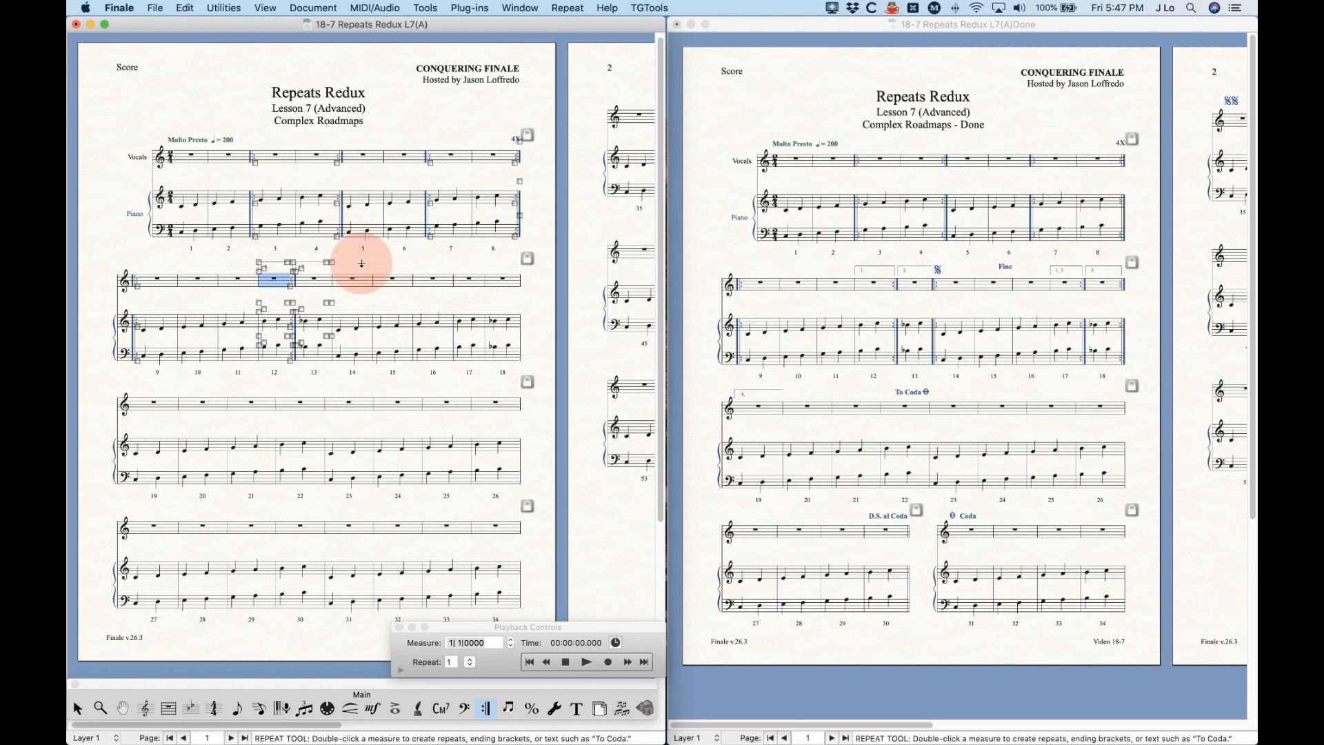
{"action": "left_click", "coordinate": [363, 282]}
{"action": "right_click", "coordinate": [363, 282]}
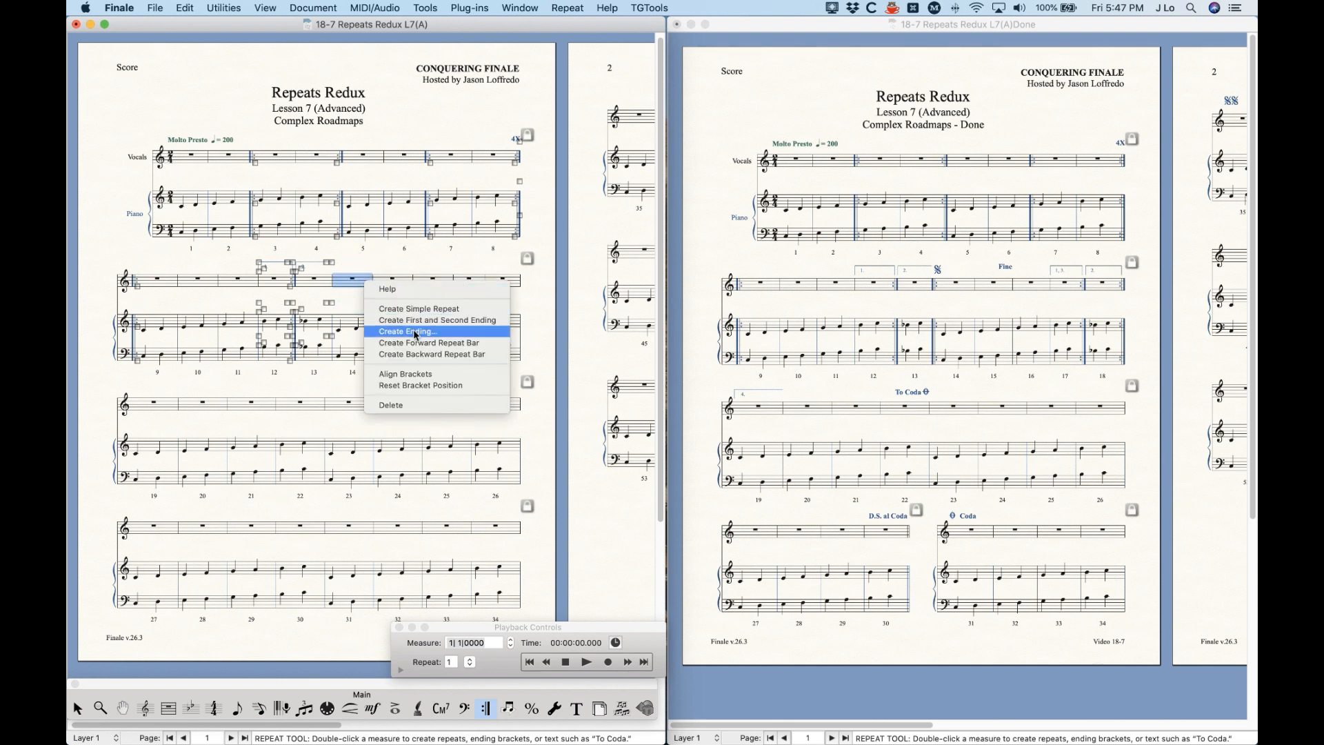
{"action": "left_click", "coordinate": [427, 343]}
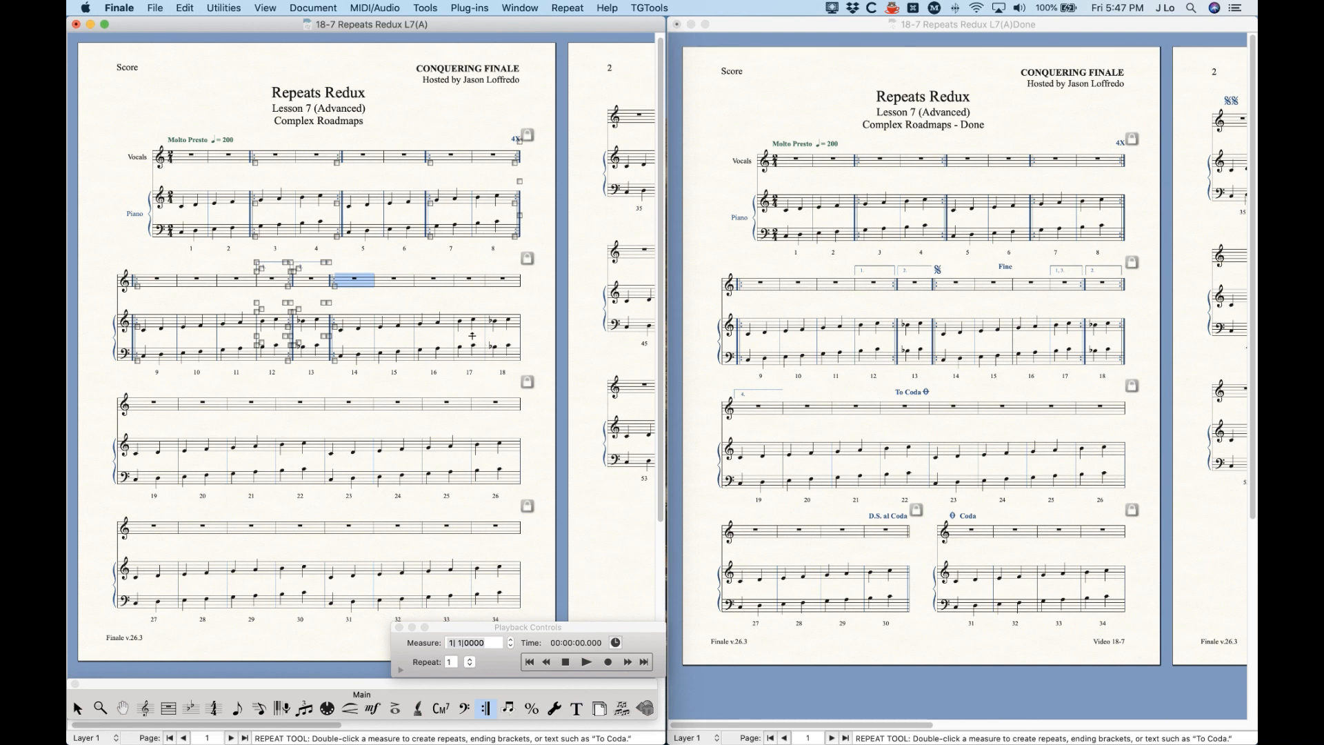
Examine the ending brackets and their numbers above measures 17 and 18 in the finished score
{"action": "left_click", "coordinate": [464, 280]}
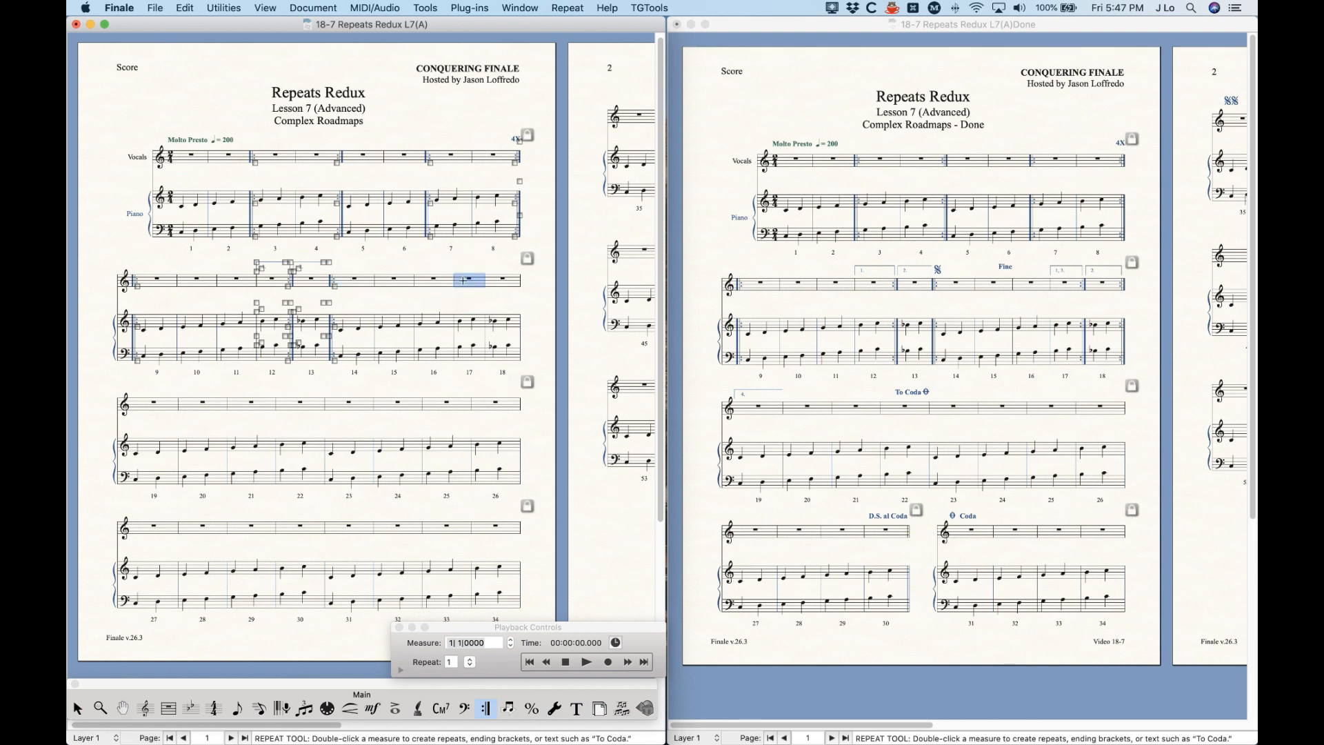
{"action": "left_click", "coordinate": [1030, 257]}
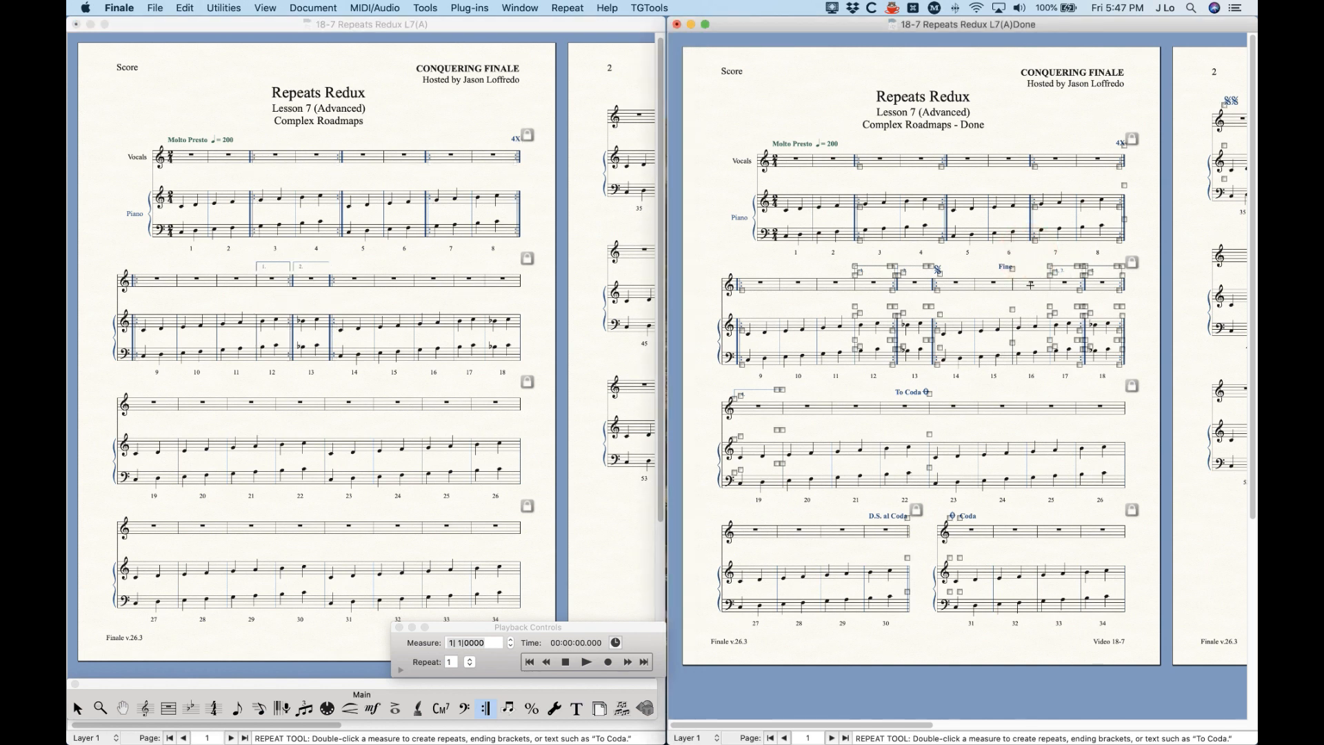
{"action": "left_click", "coordinate": [78, 709]}
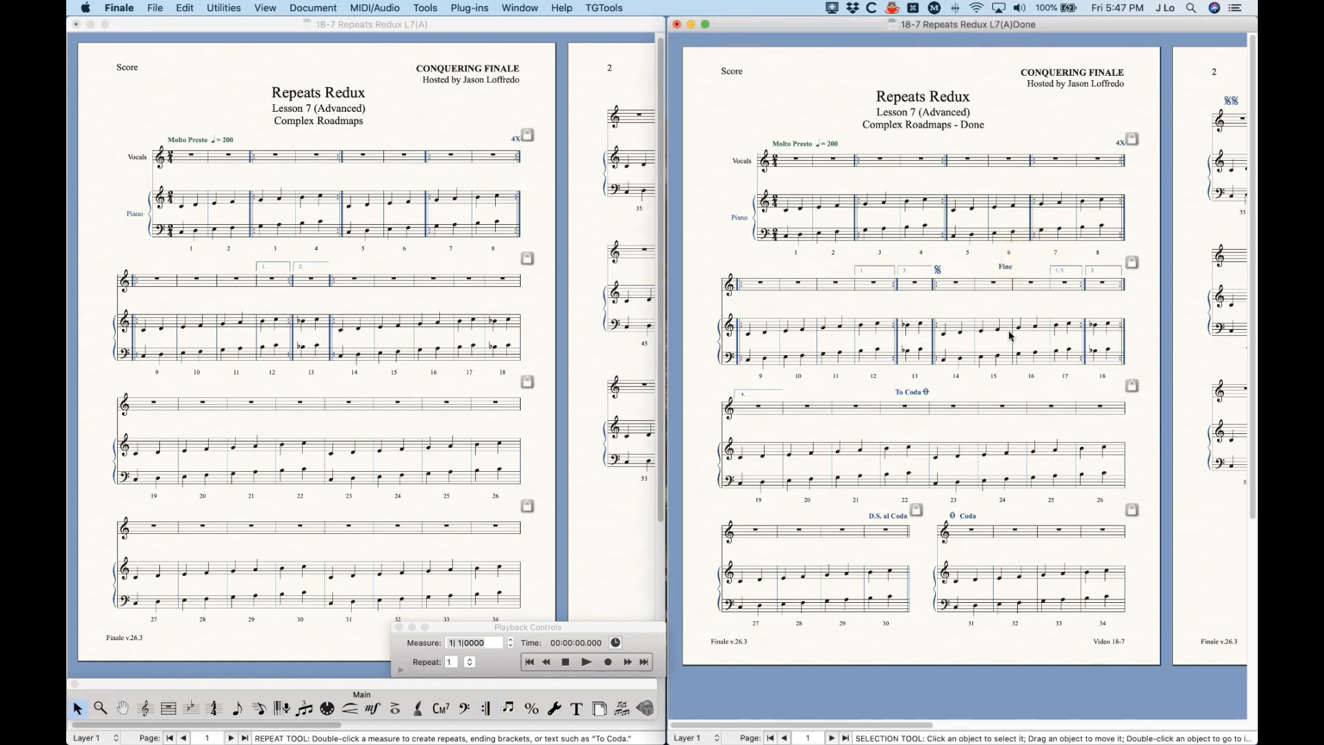
{"action": "key", "text": "super+minus"}
{"action": "key", "text": "super+equal"}
{"action": "key", "text": "super+equal"}
{"action": "key", "text": "super+equal"}
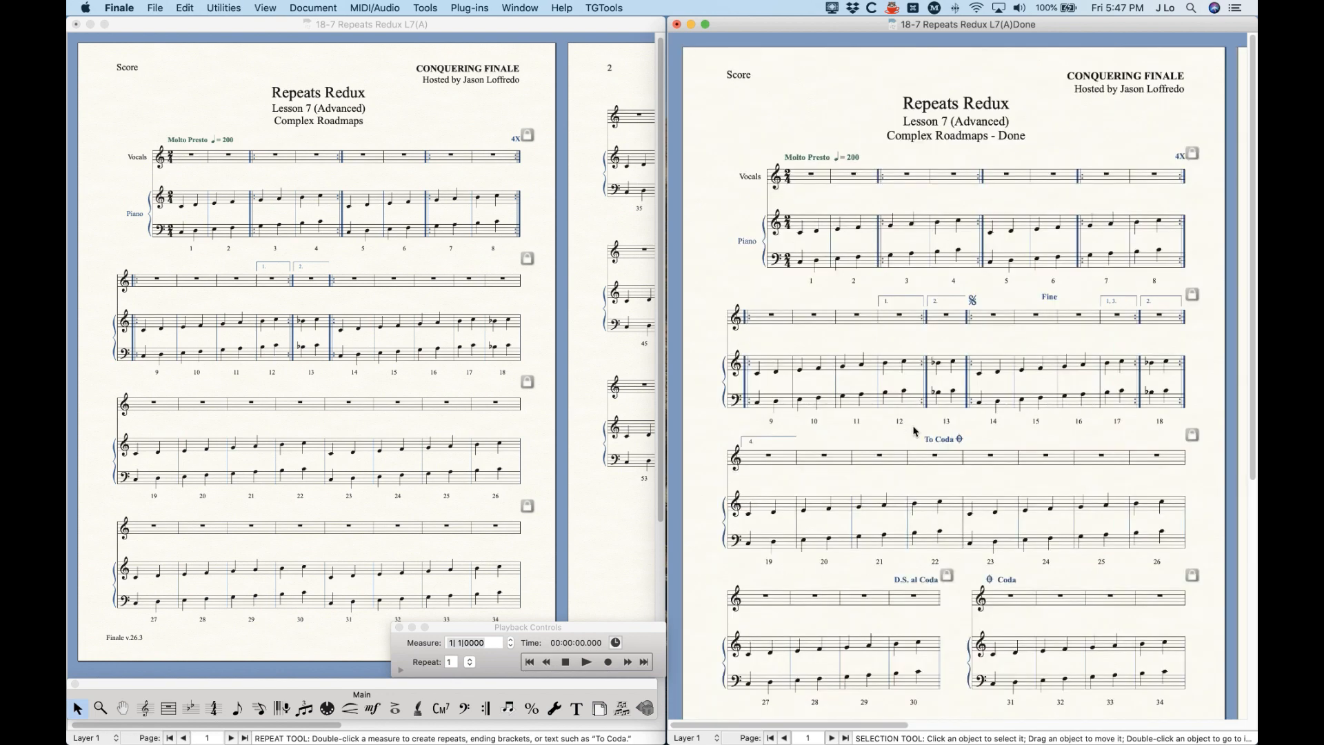
{"action": "scroll", "coordinate": [907, 434], "scroll_direction": "right", "scroll_amount": 10}
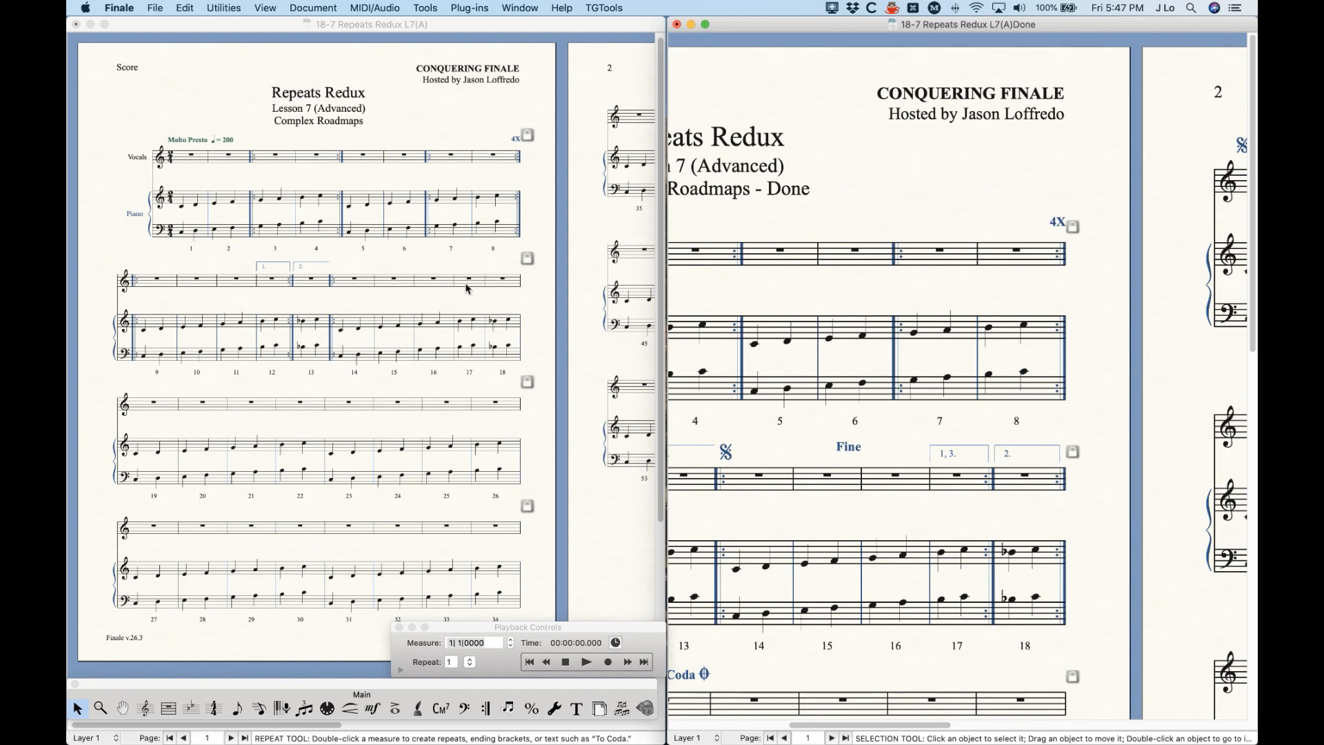
In the unfinished score, use the Repeat tool to create an ending numbered 1, 3 with a backward repeat bar at measure 17
{"action": "left_click", "coordinate": [460, 262]}
{"action": "key", "text": "super+equal"}
{"action": "key", "text": "super+equal"}
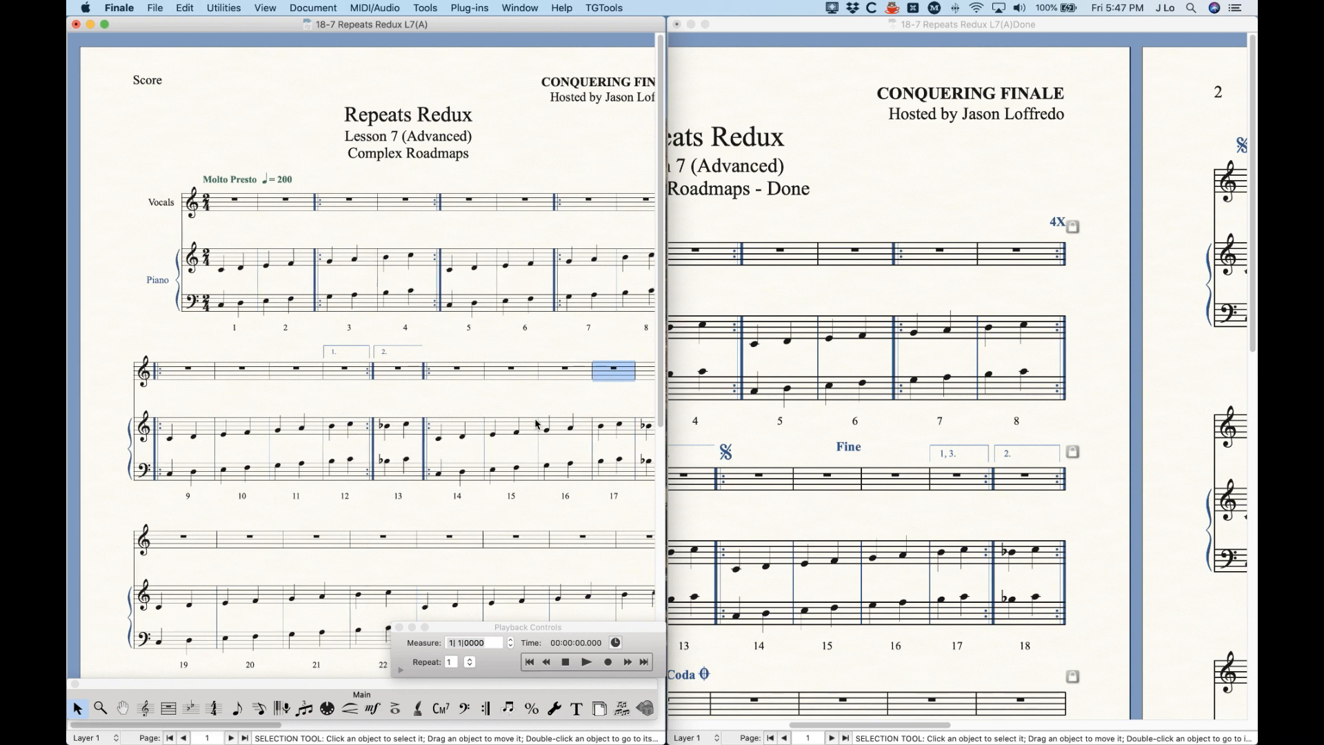
{"action": "scroll", "coordinate": [538, 427], "scroll_direction": "right", "scroll_amount": 2}
{"action": "left_click", "coordinate": [486, 711]}
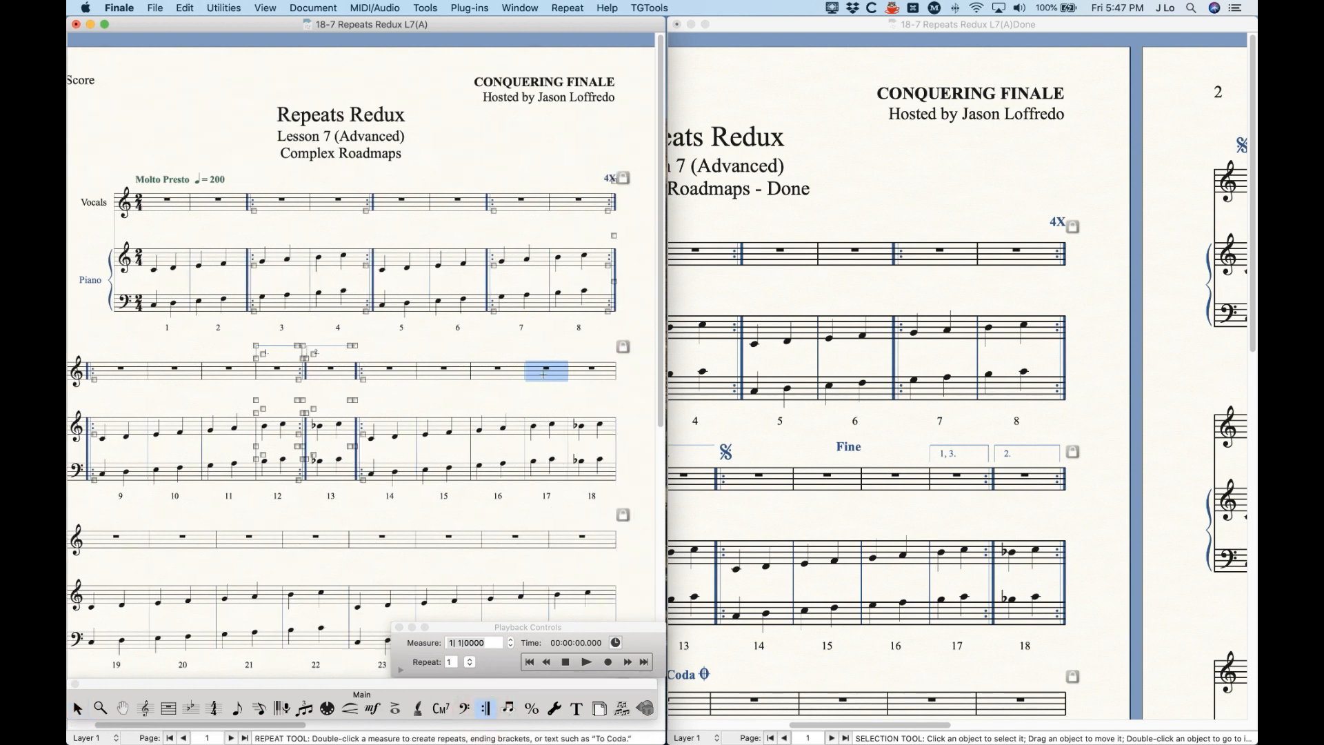
{"action": "double_click", "coordinate": [542, 374]}
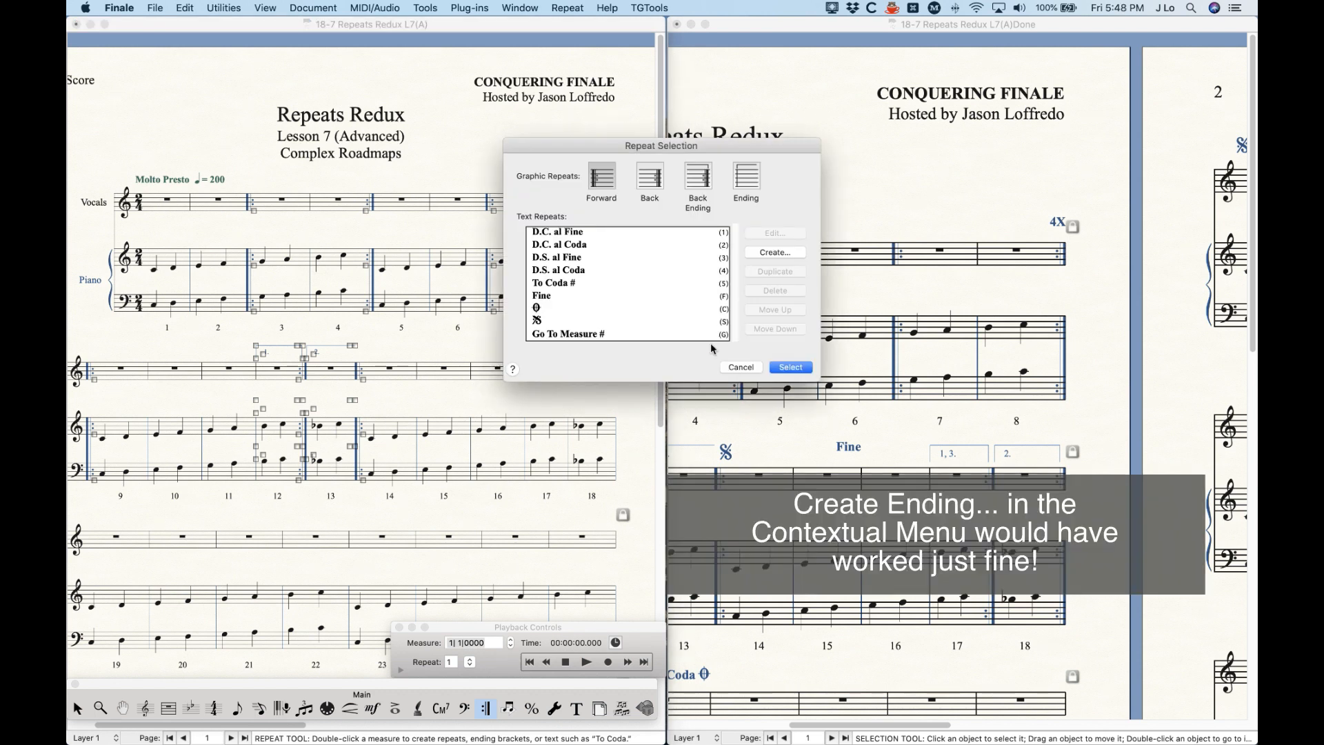
{"action": "left_click", "coordinate": [742, 182]}
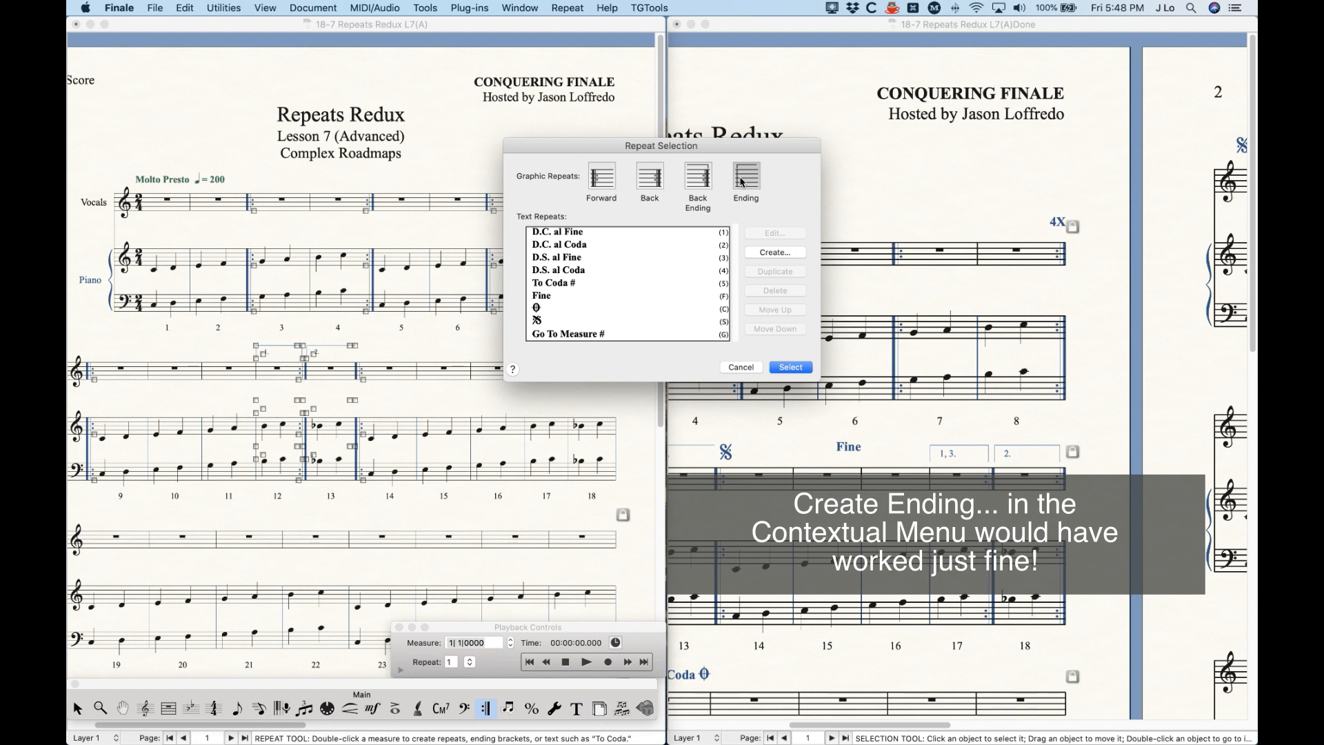
{"action": "left_click", "coordinate": [790, 367]}
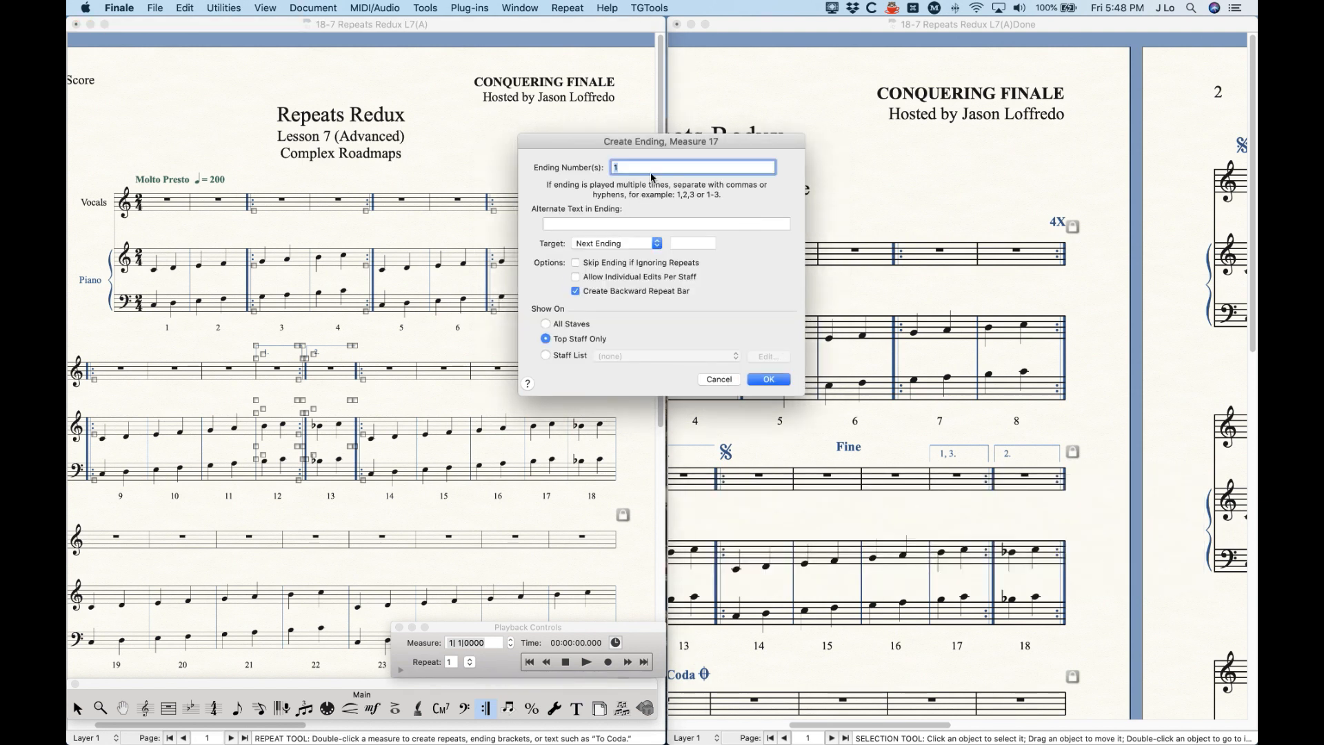
{"action": "left_click", "coordinate": [641, 169]}
{"action": "left_click", "coordinate": [611, 246]}
{"action": "left_click", "coordinate": [545, 252]}
{"action": "left_click", "coordinate": [767, 376]}
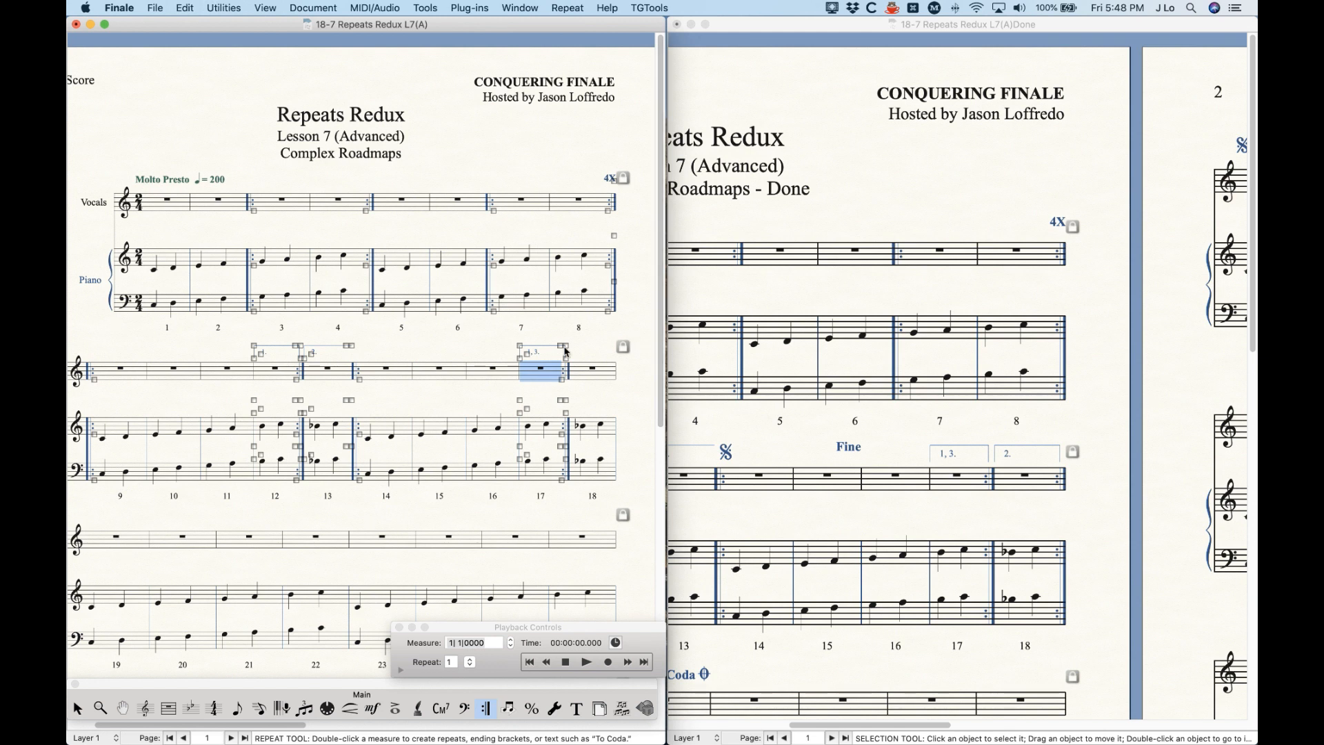
Create an ending numbered 2 with a backward repeat bar at measure 18
{"action": "left_click", "coordinate": [591, 370]}
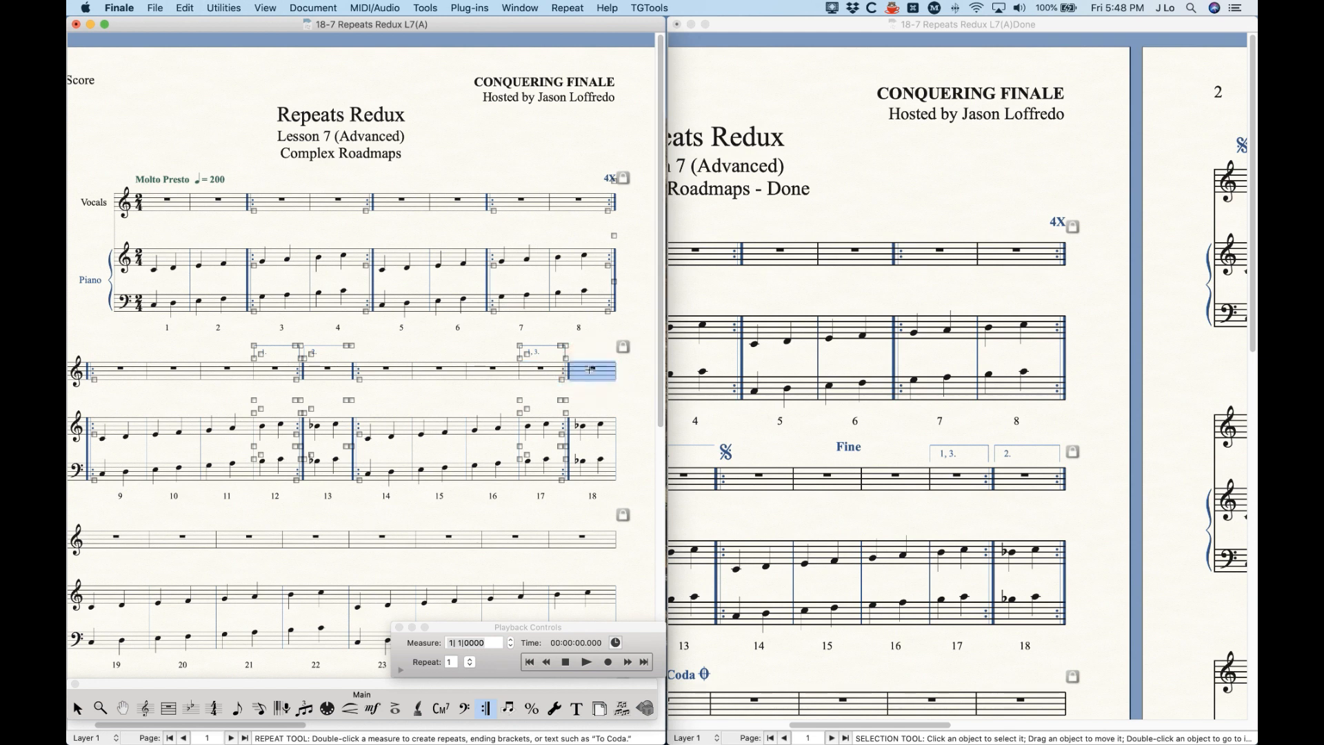
{"action": "double_click", "coordinate": [591, 370]}
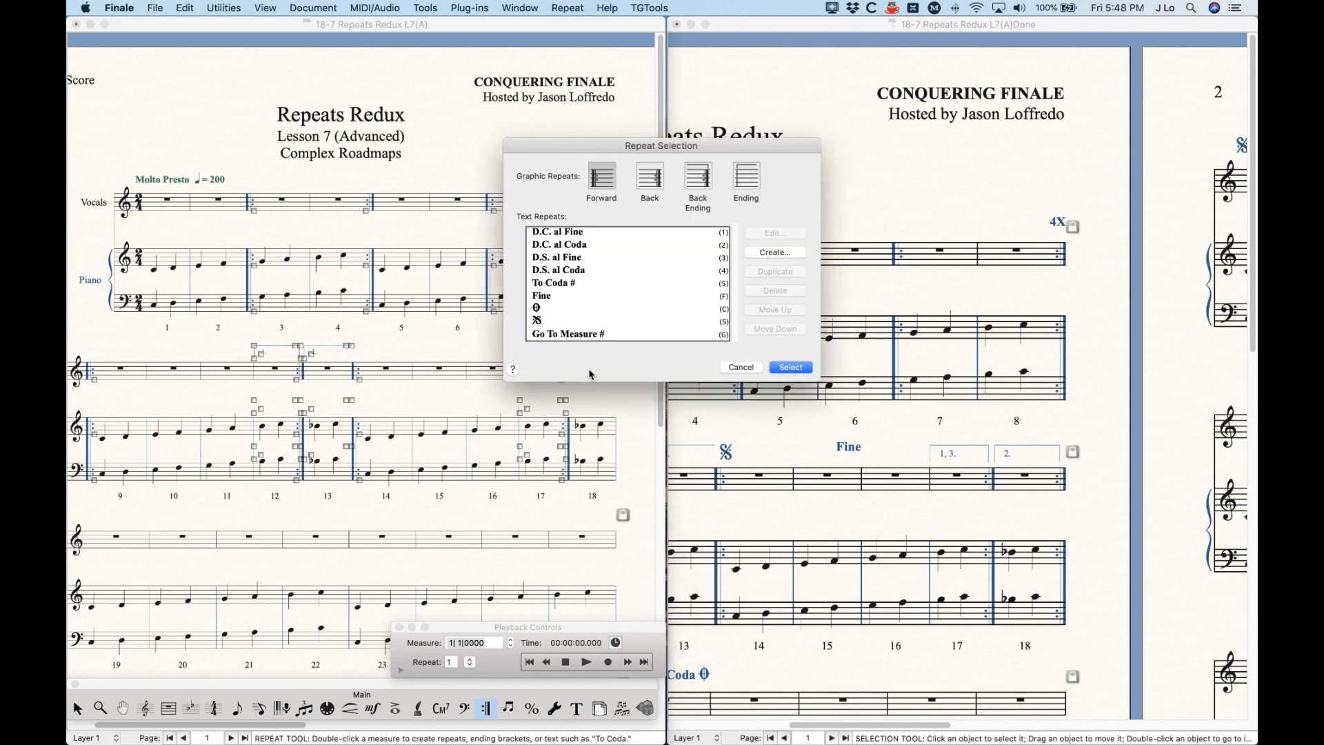
{"action": "left_click", "coordinate": [748, 181]}
{"action": "left_click", "coordinate": [789, 368]}
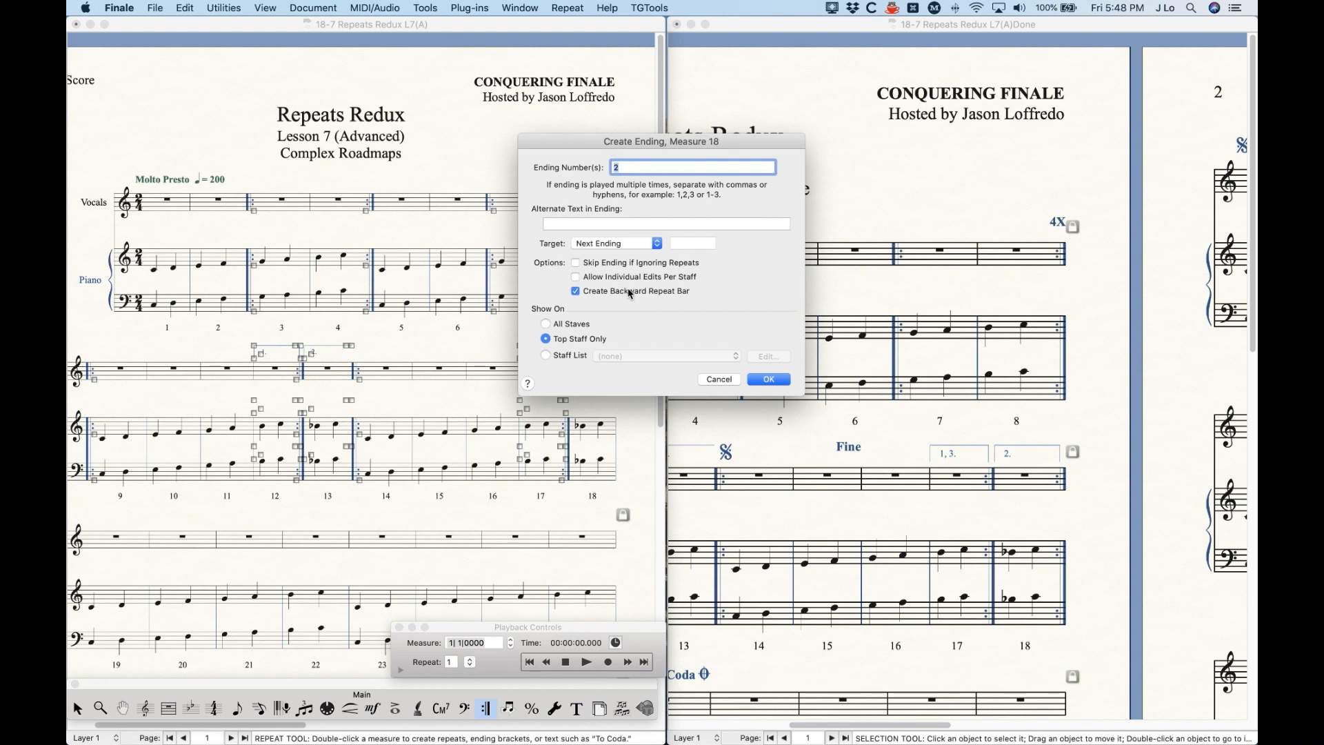
{"action": "left_click", "coordinate": [767, 380]}
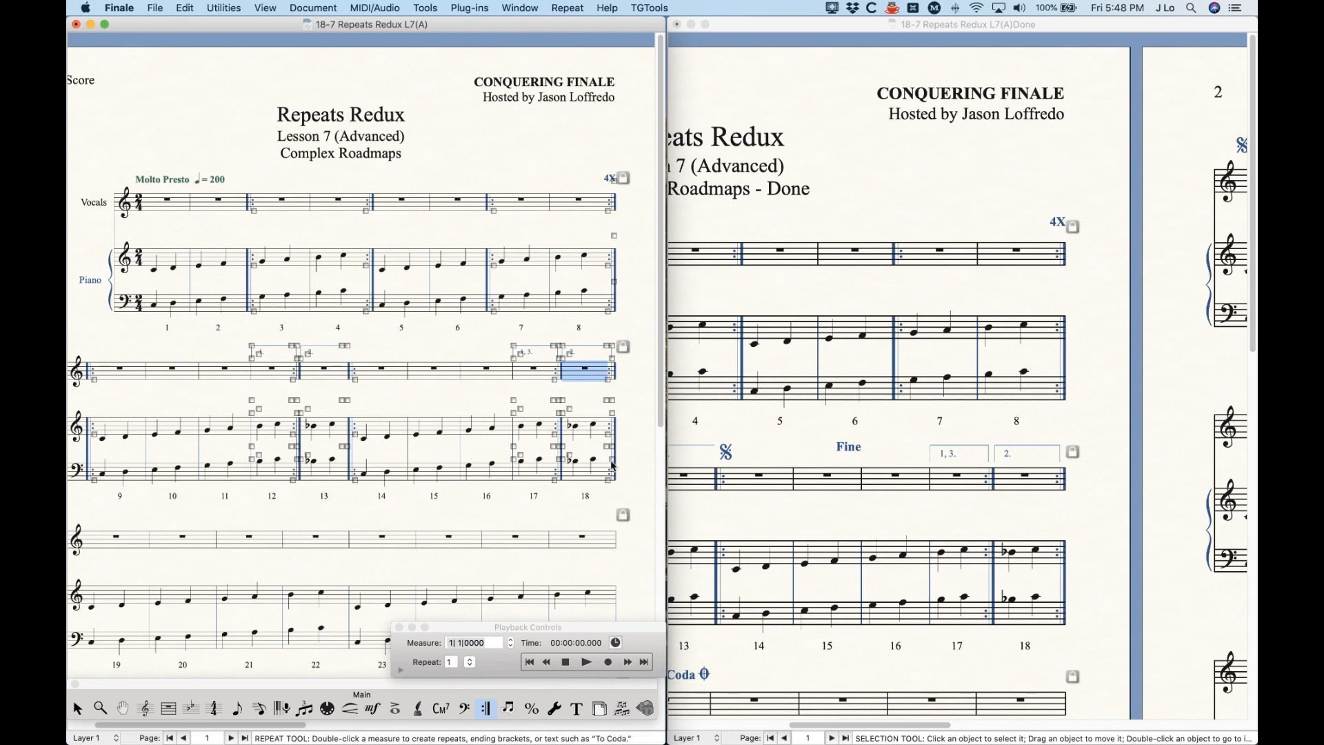
Check the repeat action and target settings of the backward repeat bar at measure 18
{"action": "double_click", "coordinate": [608, 480]}
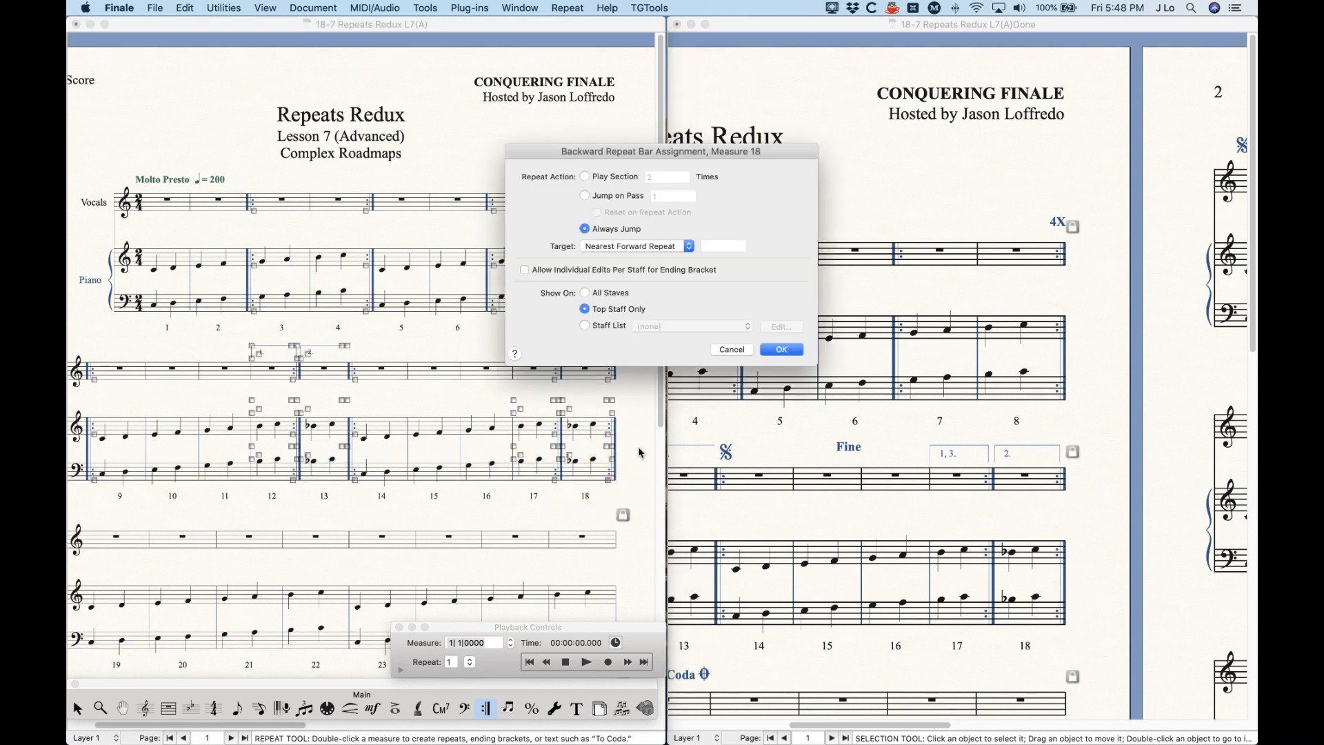
{"action": "left_click", "coordinate": [731, 350]}
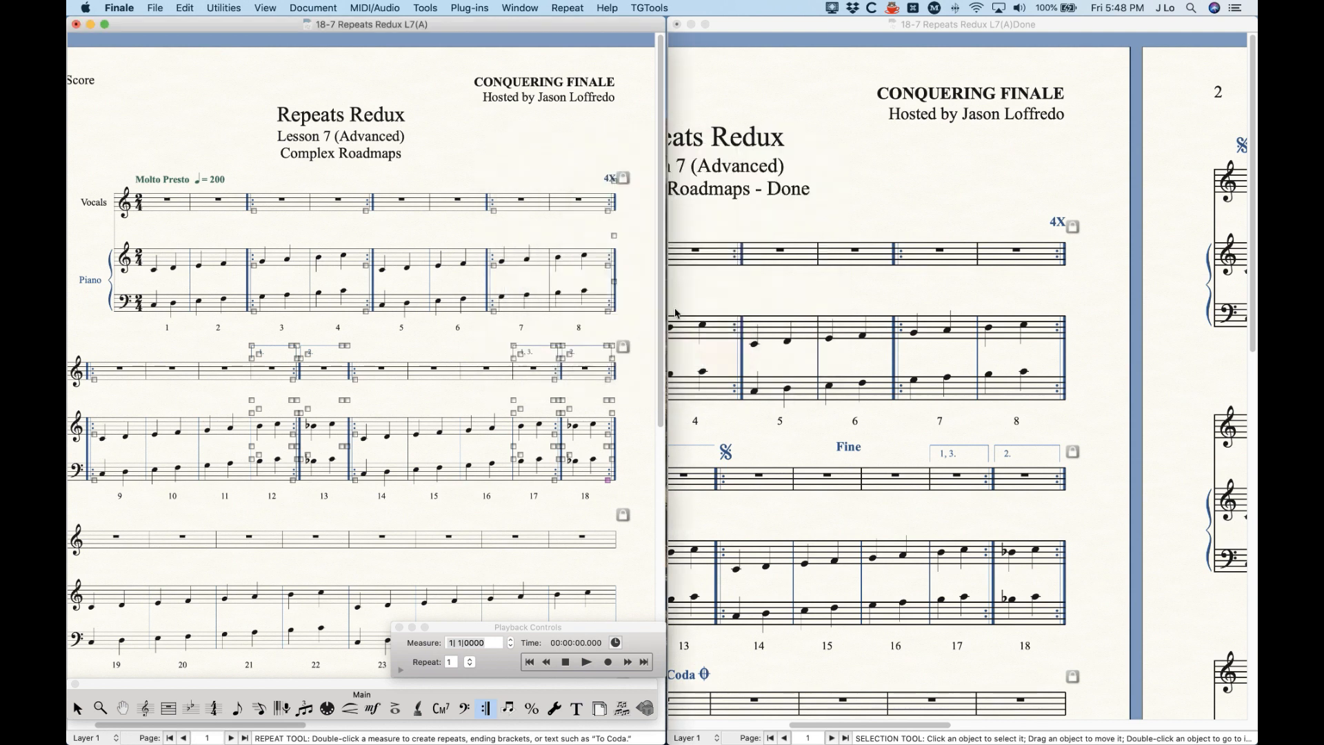
{"action": "left_click", "coordinate": [76, 708]}
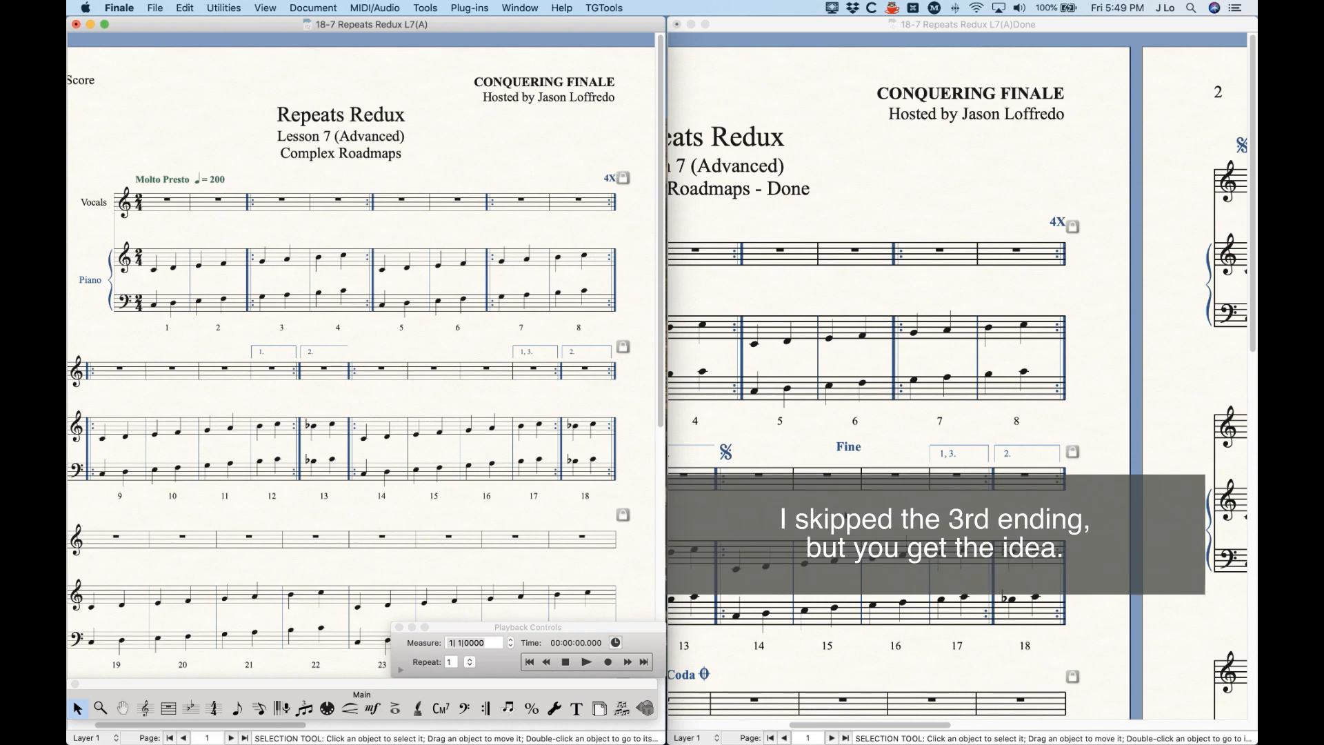
Following the finished score, use the Repeat tool to create an ending numbered 4 without a backward repeat bar at measure 19
{"action": "scroll", "coordinate": [852, 486], "scroll_direction": "down", "scroll_amount": 5}
{"action": "scroll", "coordinate": [853, 486], "scroll_direction": "down", "scroll_amount": 1}
{"action": "scroll", "coordinate": [764, 517], "scroll_direction": "left", "scroll_amount": 10}
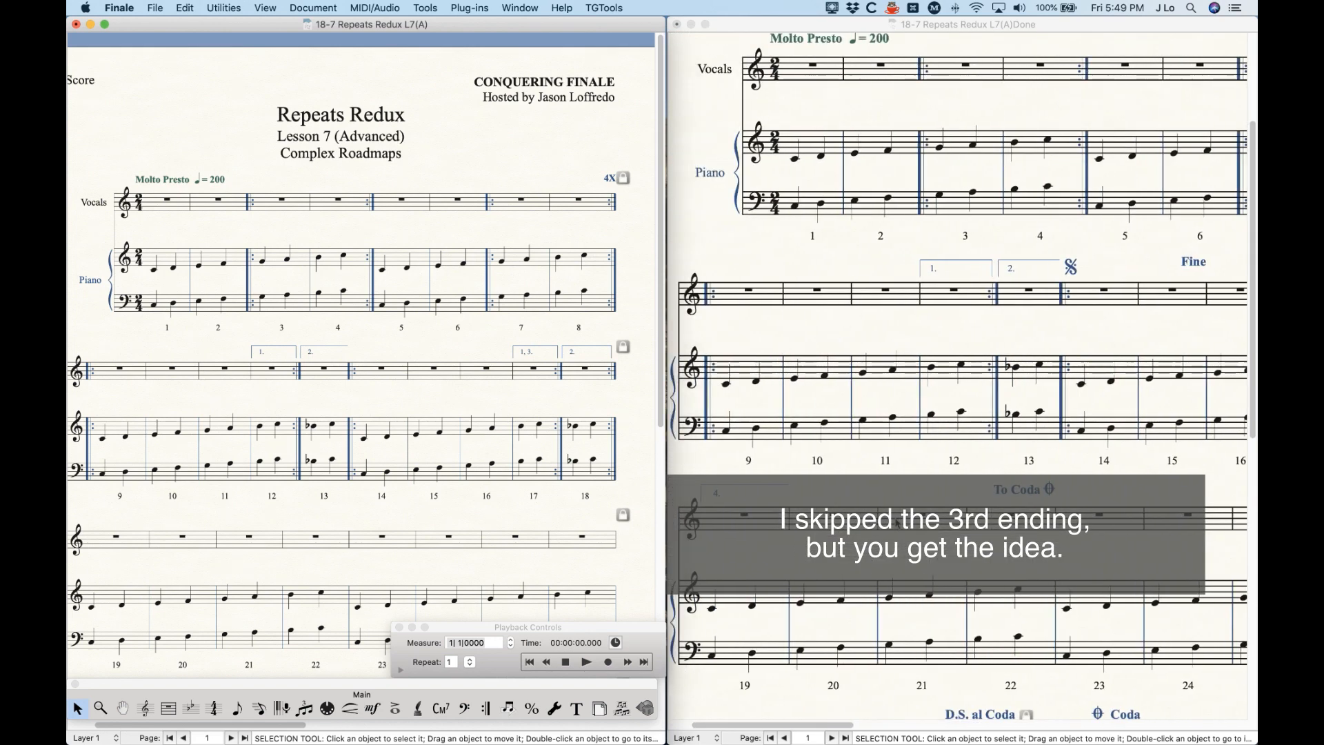
{"action": "scroll", "coordinate": [764, 517], "scroll_direction": "down", "scroll_amount": 1}
{"action": "scroll", "coordinate": [313, 531], "scroll_direction": "left", "scroll_amount": 2}
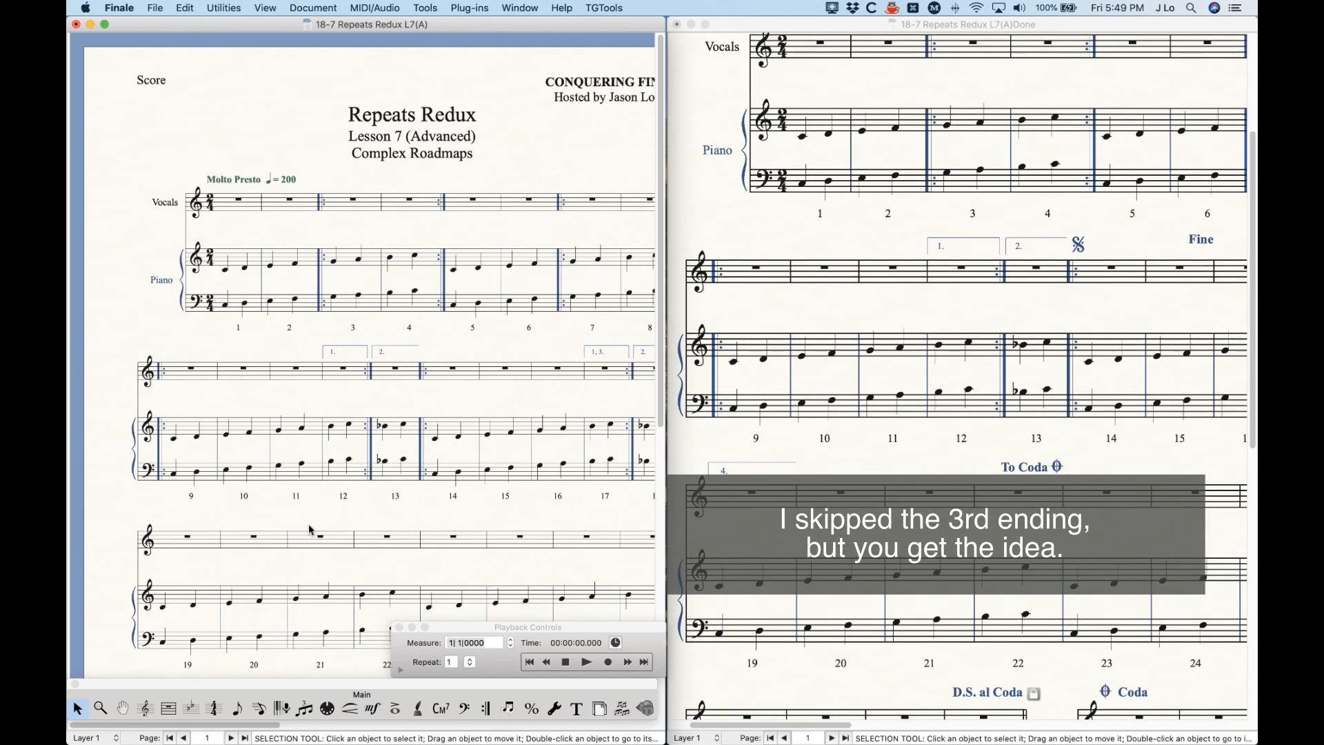
{"action": "scroll", "coordinate": [313, 532], "scroll_direction": "down", "scroll_amount": 2}
{"action": "left_click", "coordinate": [487, 709]}
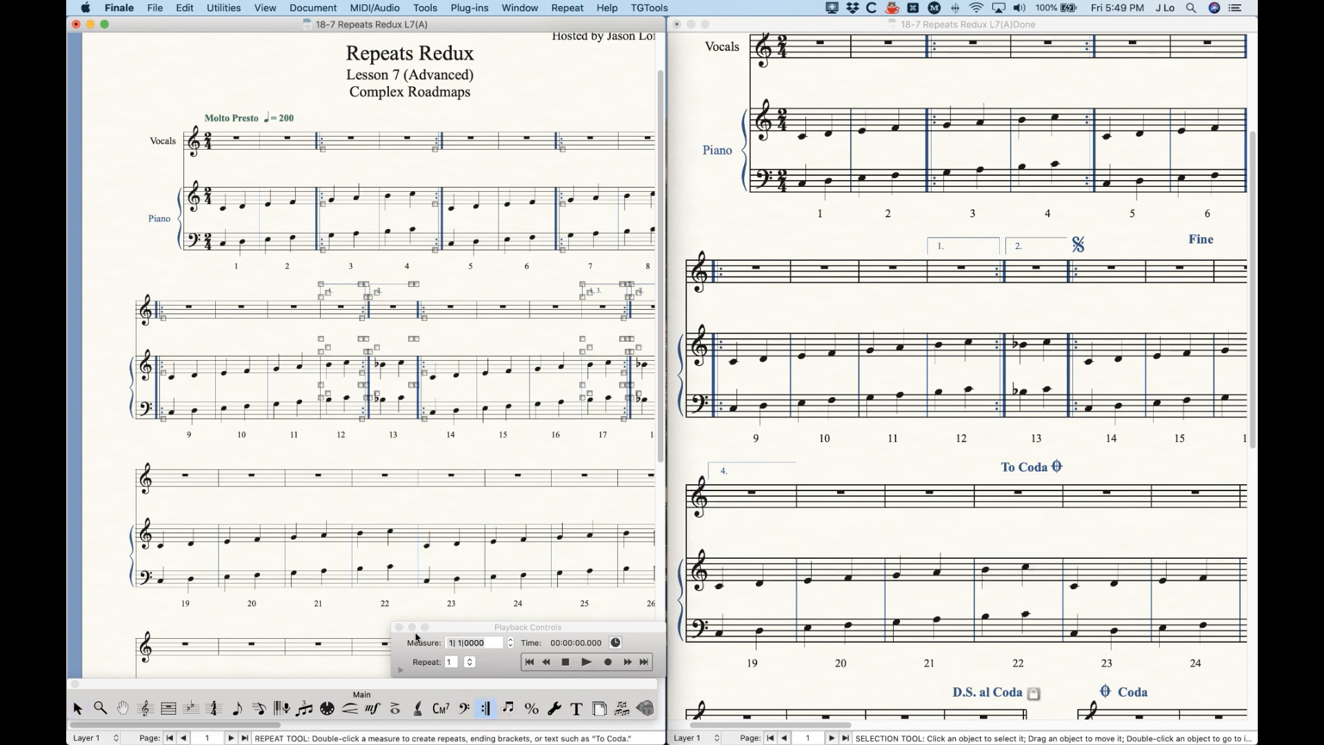
{"action": "left_click", "coordinate": [197, 480]}
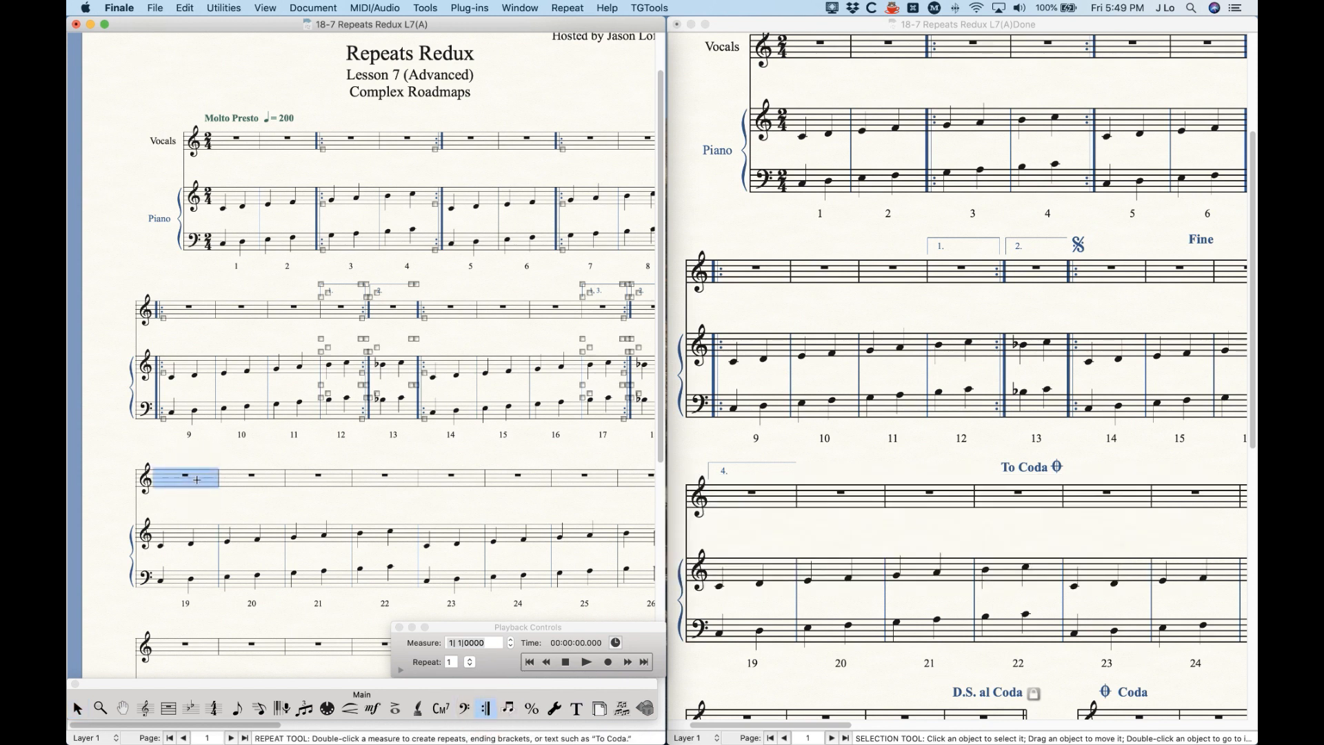
{"action": "double_click", "coordinate": [197, 479]}
{"action": "left_click", "coordinate": [747, 176]}
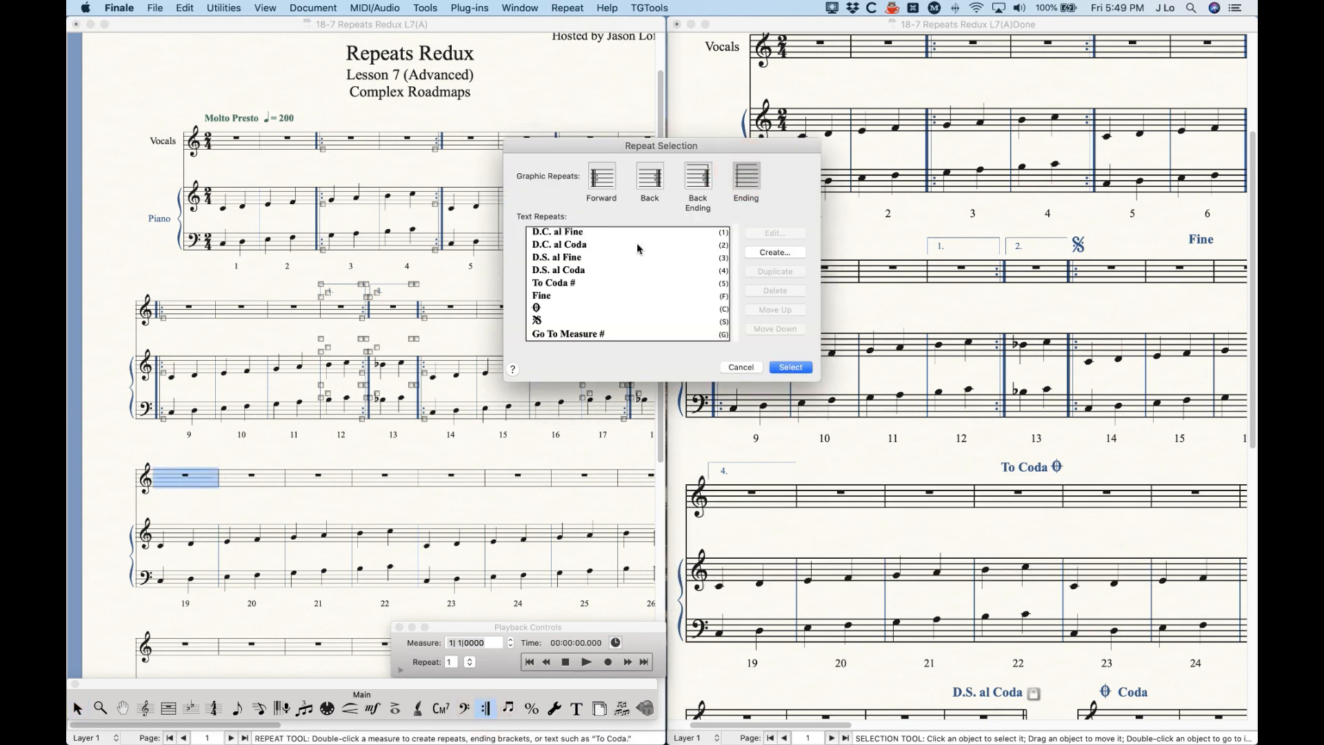
{"action": "left_click", "coordinate": [791, 367]}
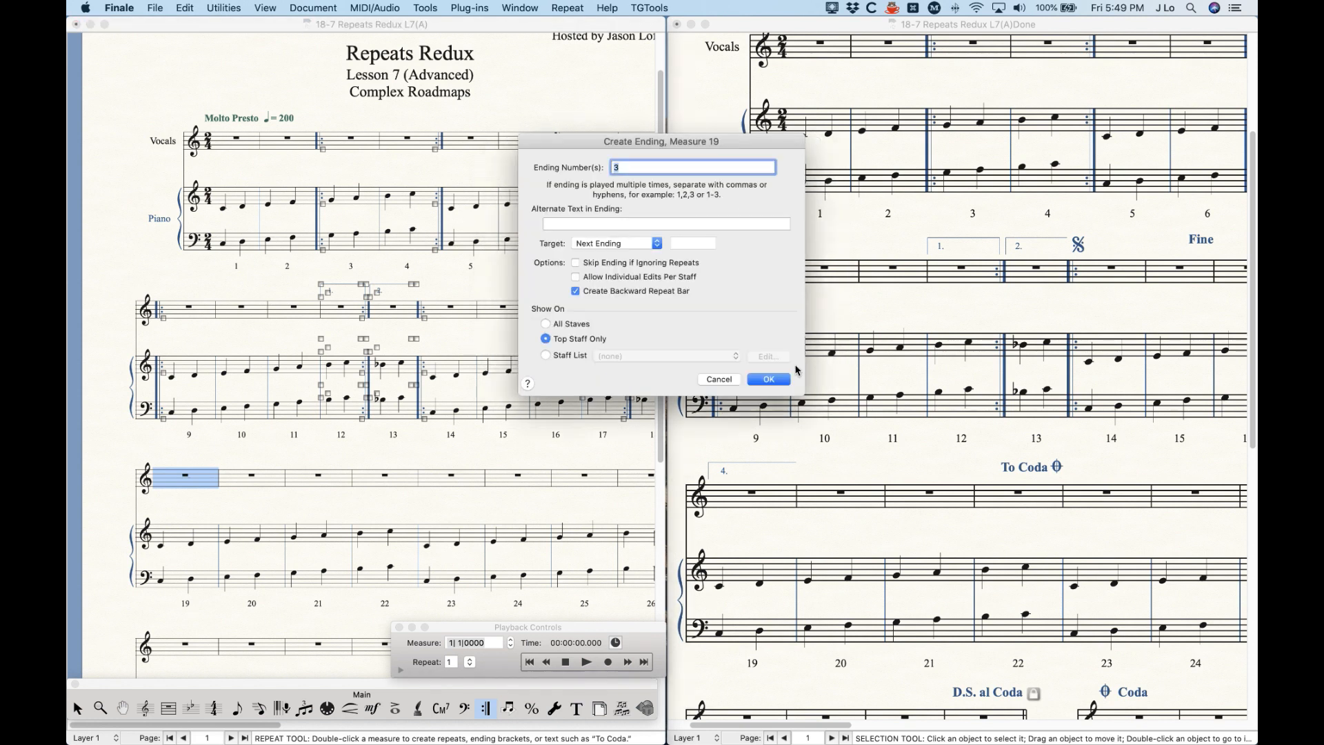
{"action": "type", "text": "4"}
{"action": "left_click", "coordinate": [613, 294]}
{"action": "left_click", "coordinate": [769, 379]}
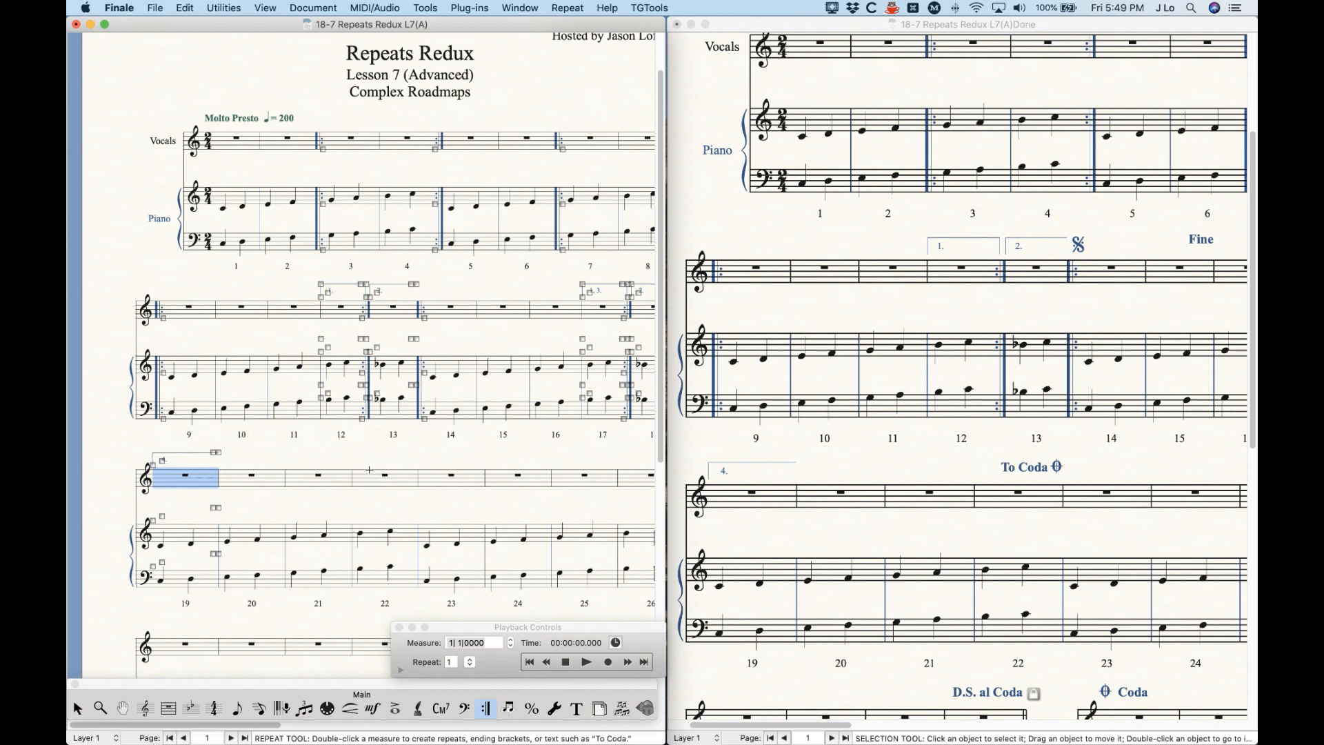
Examine the segno, Fine, To Coda, D.S. al Coda and Coda markings across the finished score's page
{"action": "left_click", "coordinate": [913, 453]}
{"action": "key", "text": "super+minus"}
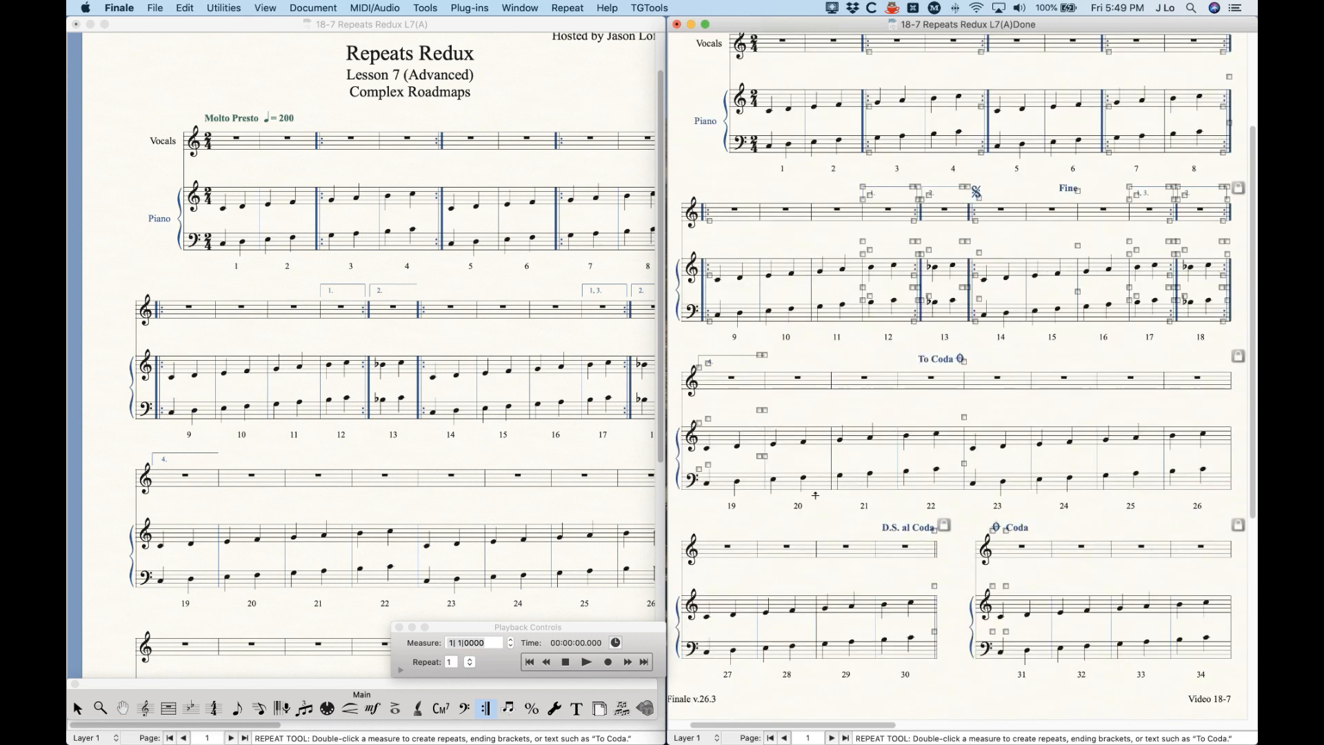
{"action": "key", "text": "super+minus"}
{"action": "scroll", "coordinate": [808, 493], "scroll_direction": "up", "scroll_amount": 3}
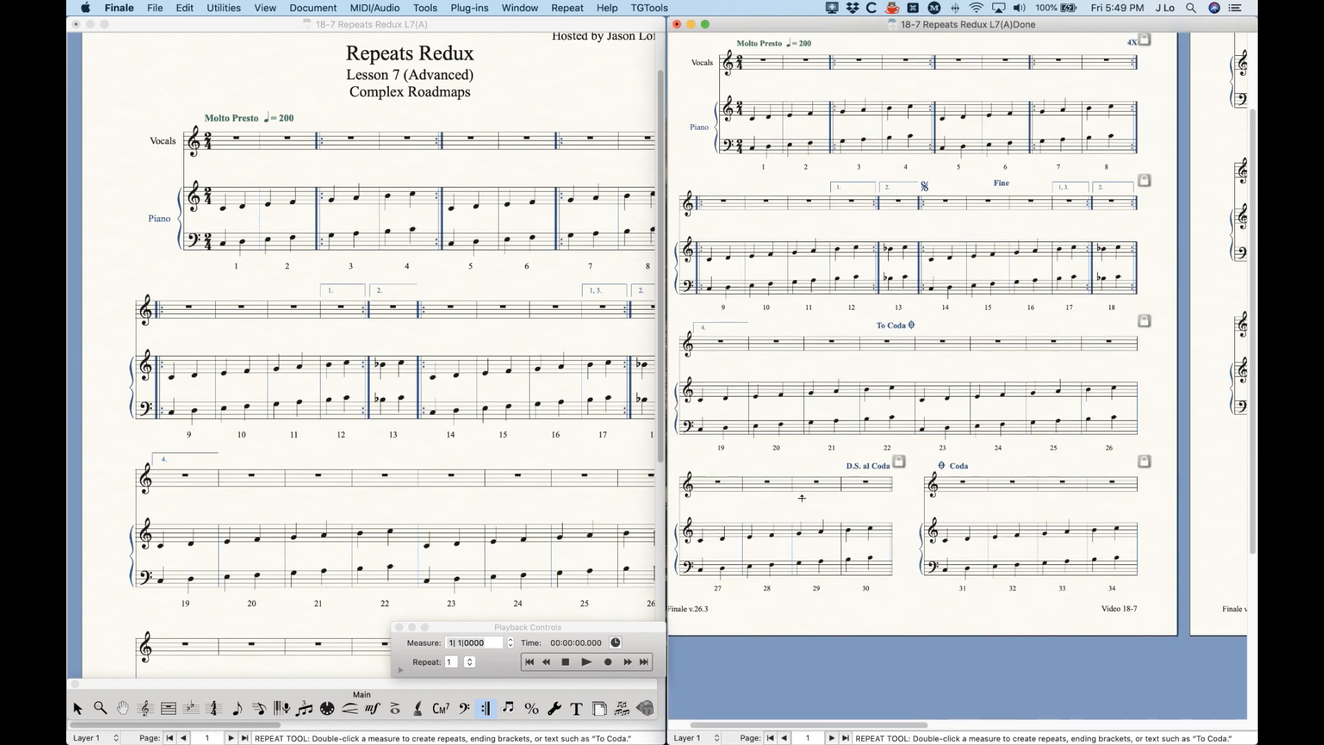
{"action": "scroll", "coordinate": [801, 498], "scroll_direction": "left", "scroll_amount": 5}
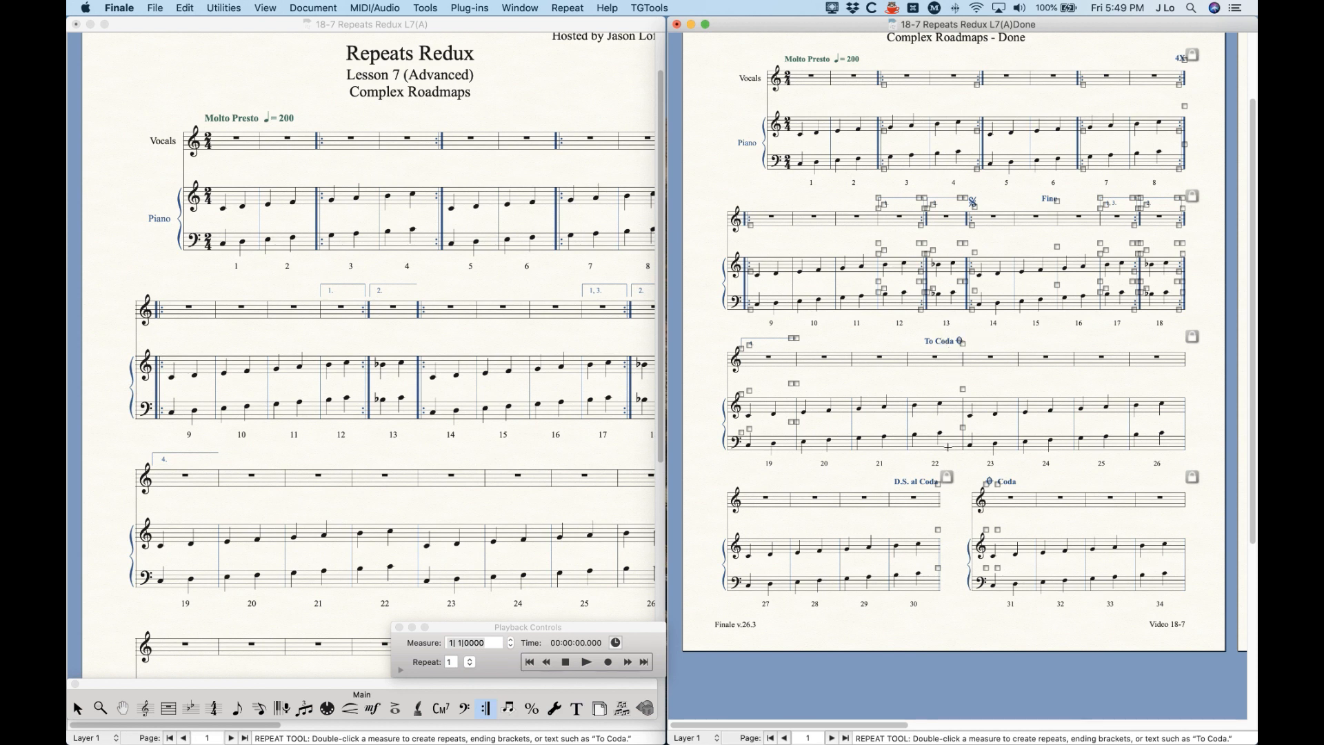
{"action": "scroll", "coordinate": [983, 204], "scroll_direction": "down", "scroll_amount": 1}
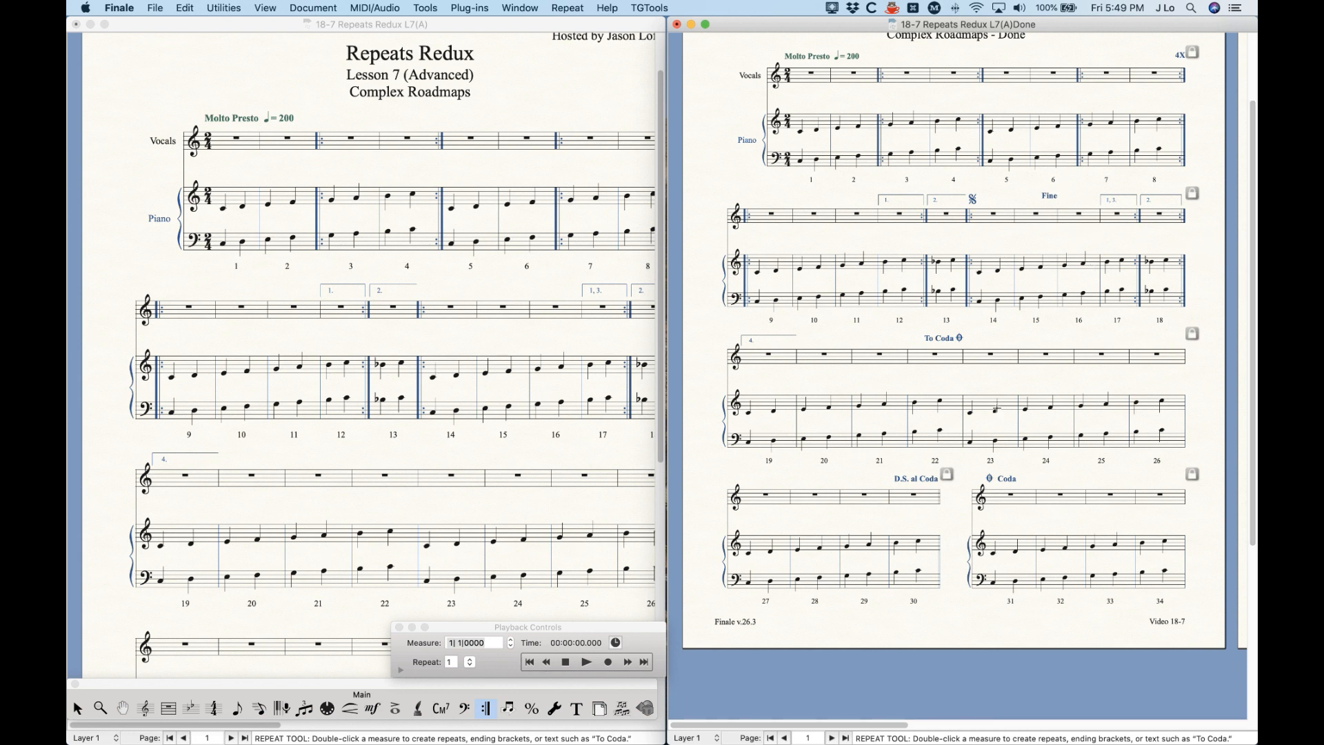
In the unfinished score, create a coda system at measure 31 with To Coda in measure 22, D.S. al Coda and a segno in measure 14
{"action": "scroll", "coordinate": [452, 522], "scroll_direction": "down", "scroll_amount": 5}
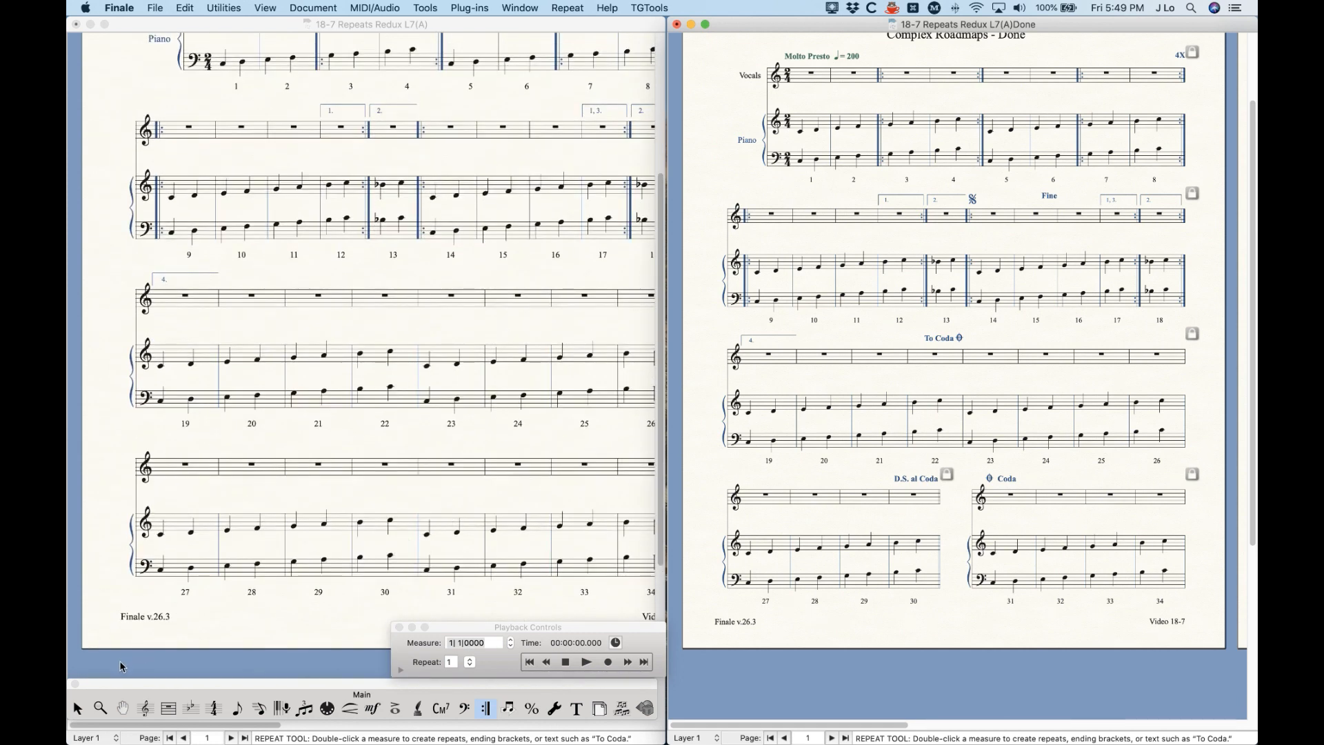
{"action": "left_click", "coordinate": [77, 708]}
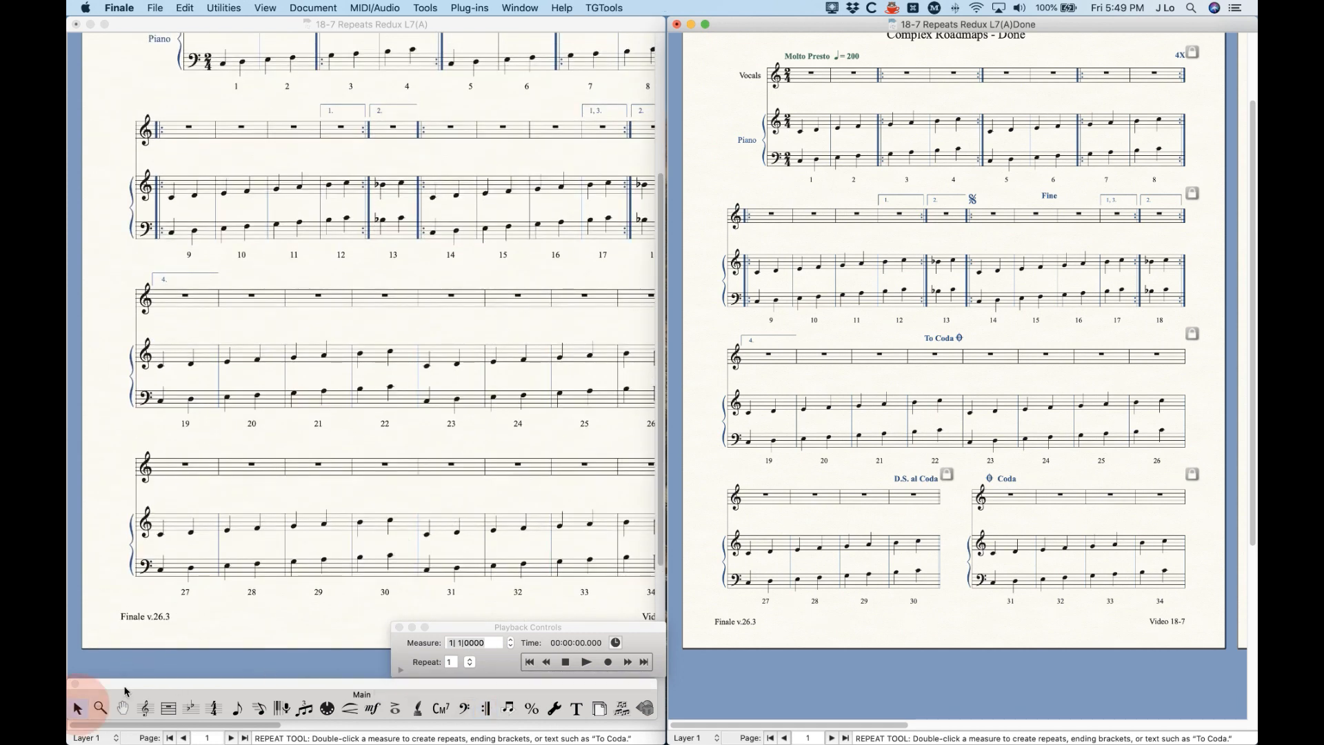
{"action": "left_click", "coordinate": [438, 467]}
{"action": "left_click", "coordinate": [437, 466]}
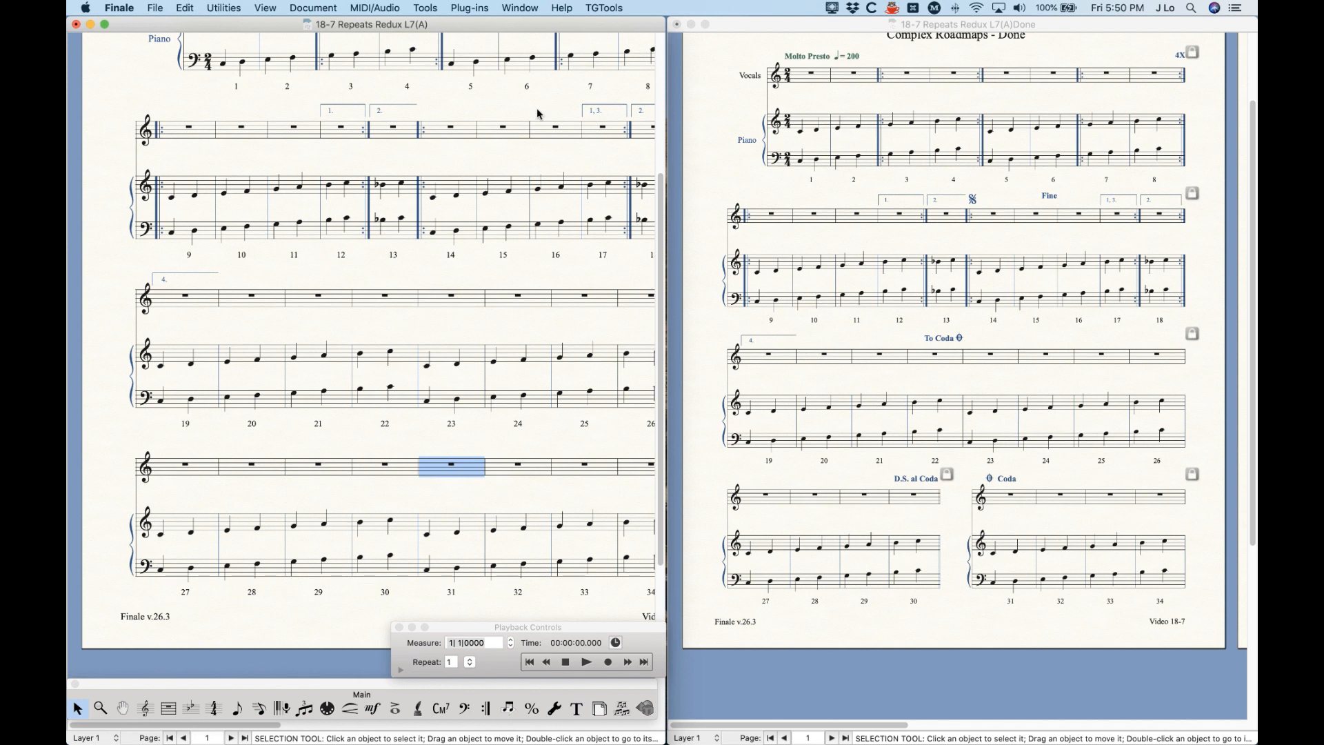
{"action": "left_click", "coordinate": [470, 7]}
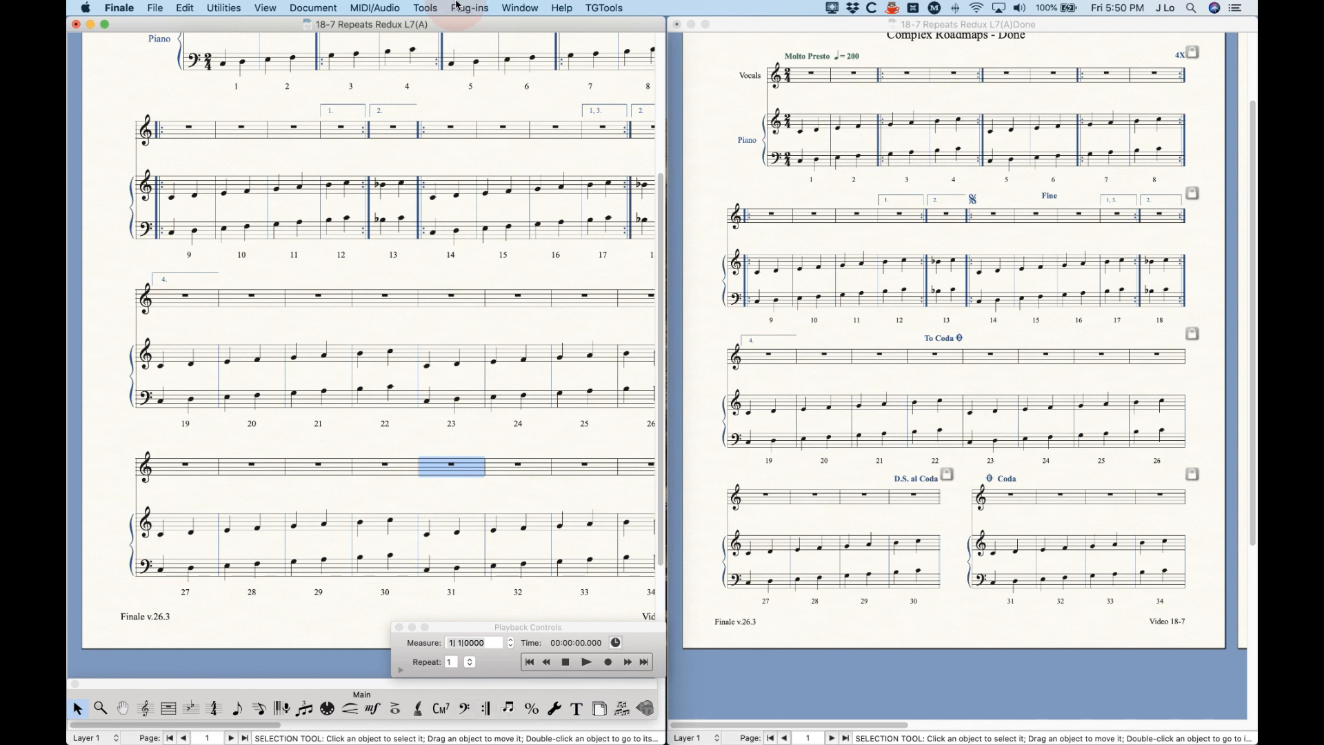
{"action": "mouse_move", "coordinate": [481, 109]}
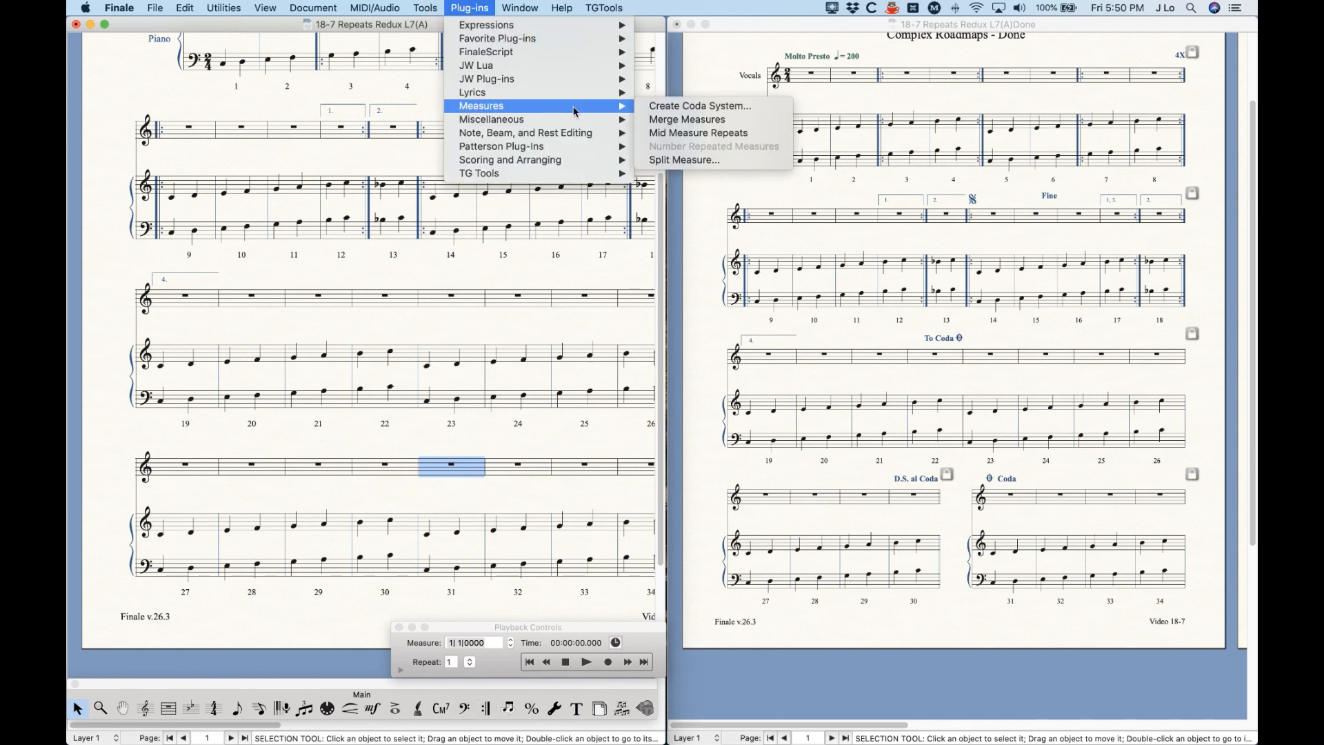
{"action": "left_click", "coordinate": [687, 110]}
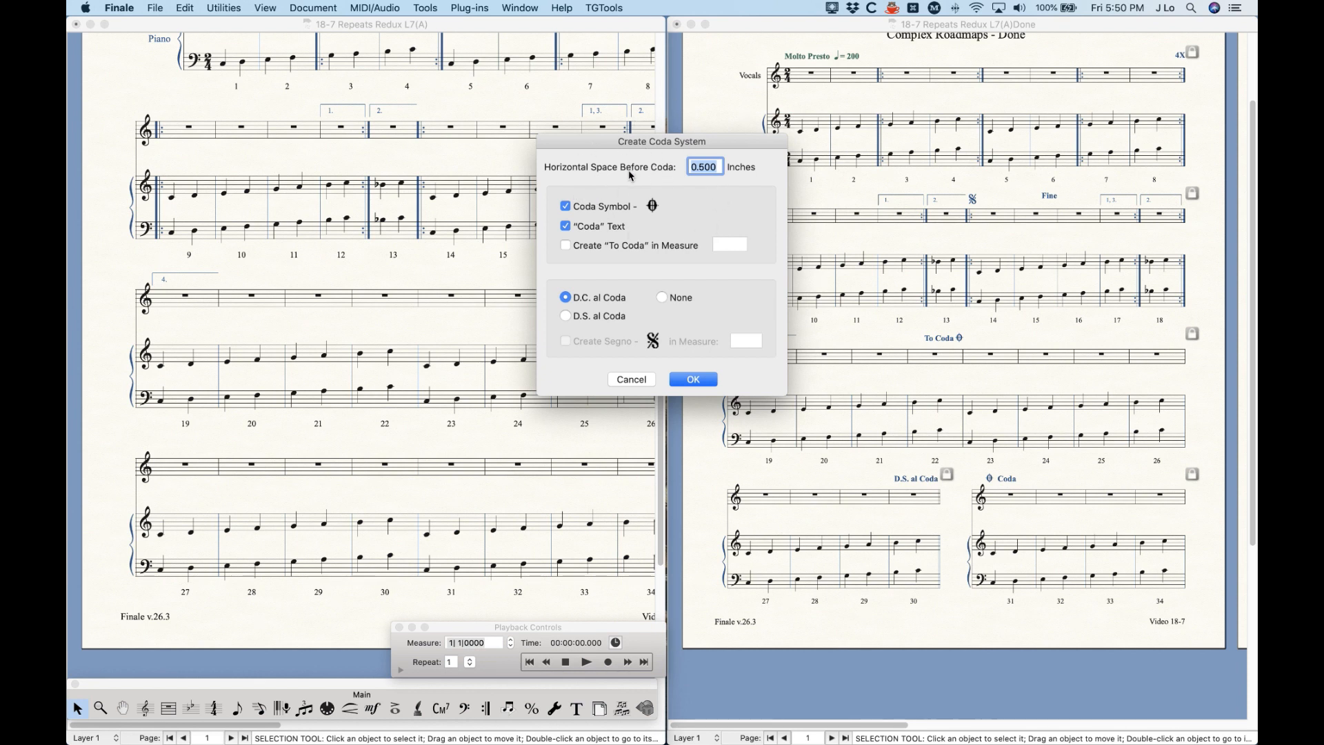
{"action": "left_click", "coordinate": [566, 246]}
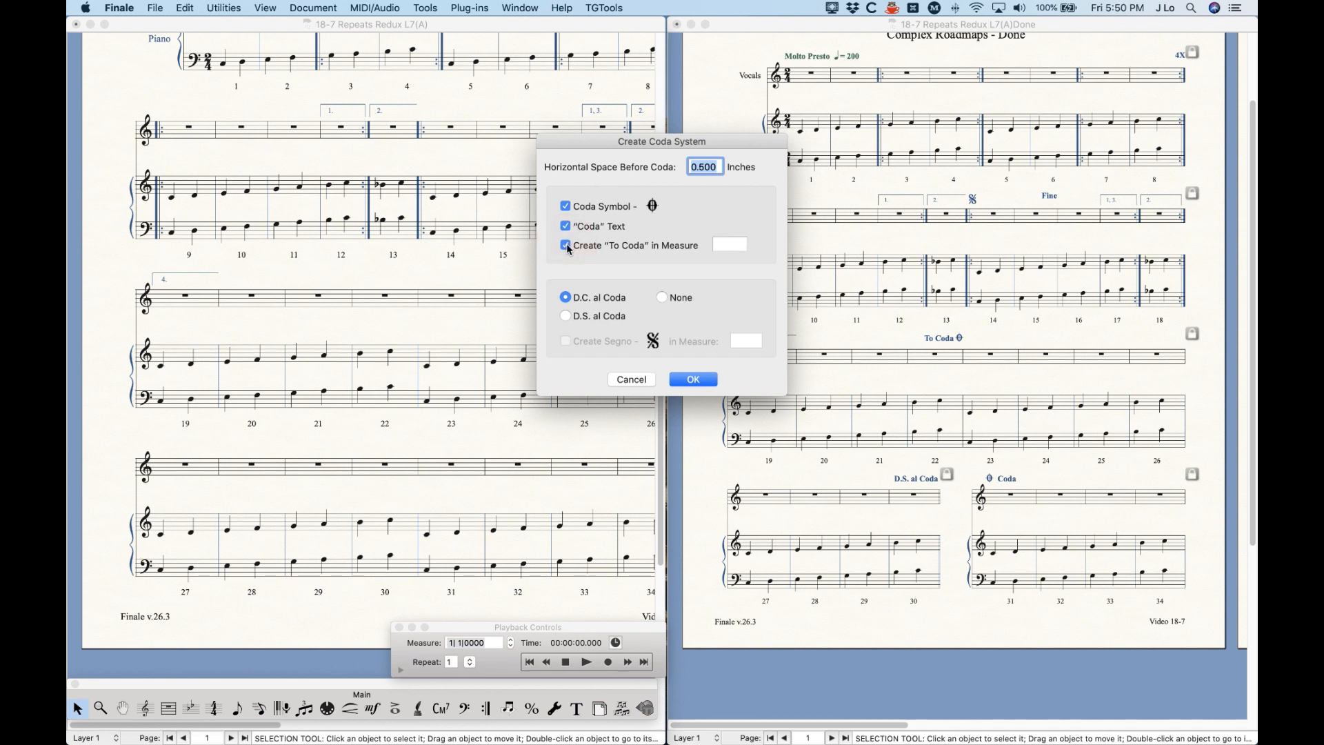
{"action": "left_click", "coordinate": [566, 317]}
{"action": "left_click", "coordinate": [727, 246]}
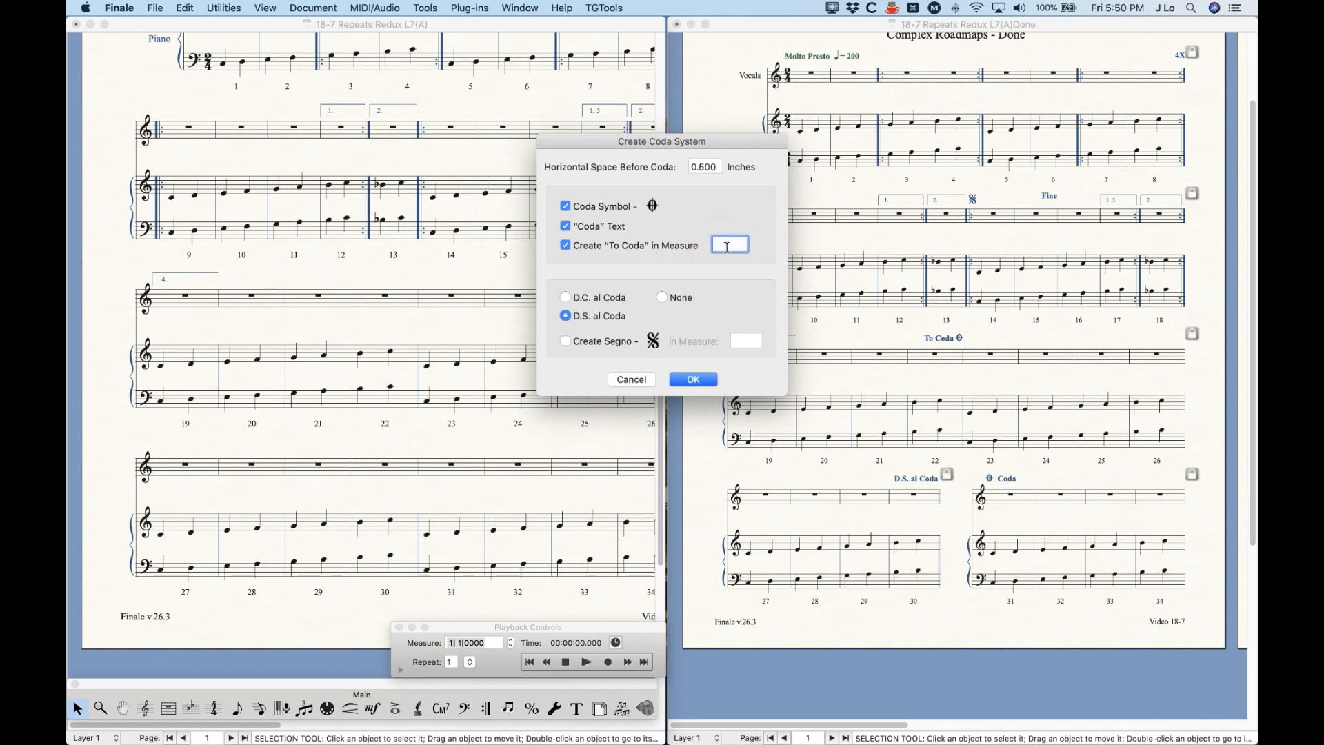
{"action": "type", "text": "22"}
{"action": "left_click", "coordinate": [567, 341]}
{"action": "left_click", "coordinate": [748, 340]}
{"action": "type", "text": "14"}
{"action": "left_click", "coordinate": [690, 384]}
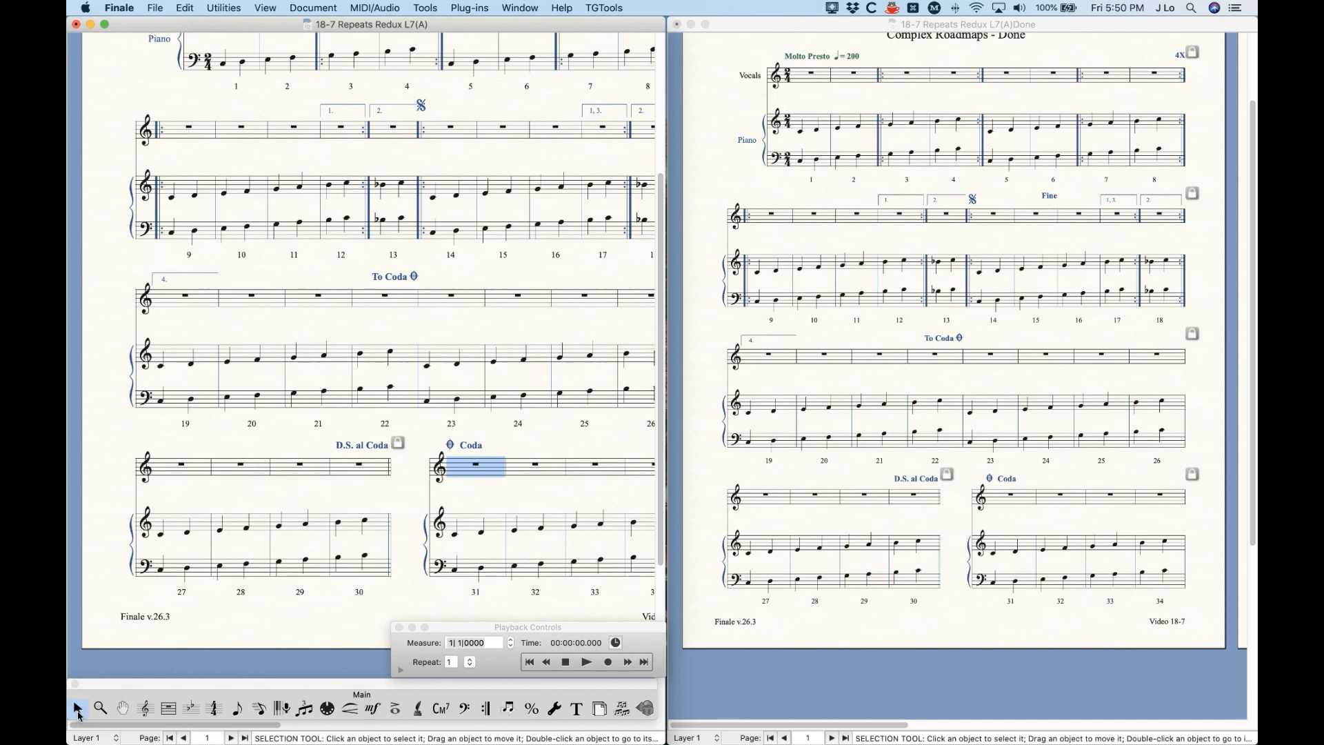
Nudge the segno above measure 14 slightly to the right with the Selection tool
{"action": "left_click_drag", "start_coordinate": [552, 250], "coordinate": [488, 301]}
{"action": "scroll", "coordinate": [462, 425], "scroll_direction": "up", "scroll_amount": 2}
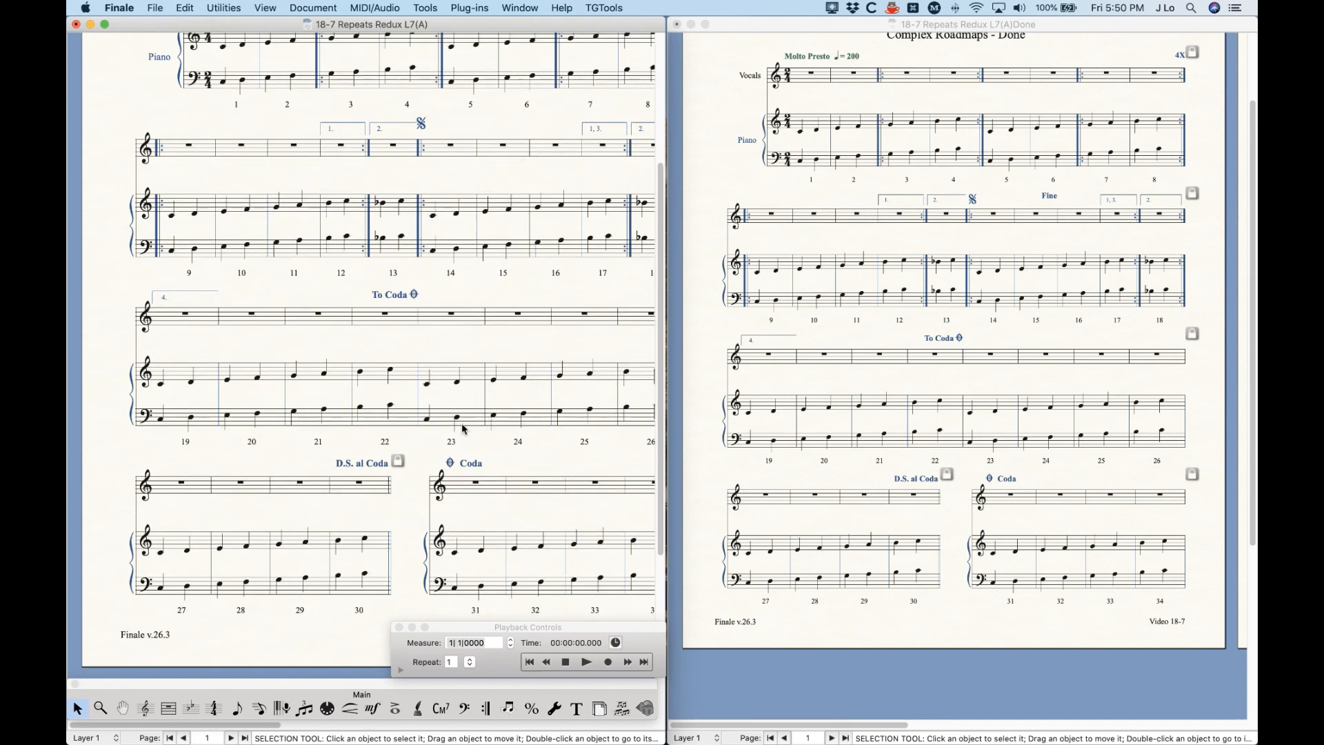
{"action": "scroll", "coordinate": [462, 428], "scroll_direction": "up", "scroll_amount": 2}
{"action": "left_click", "coordinate": [423, 140]}
{"action": "left_click_drag", "start_coordinate": [422, 137], "coordinate": [425, 139]}
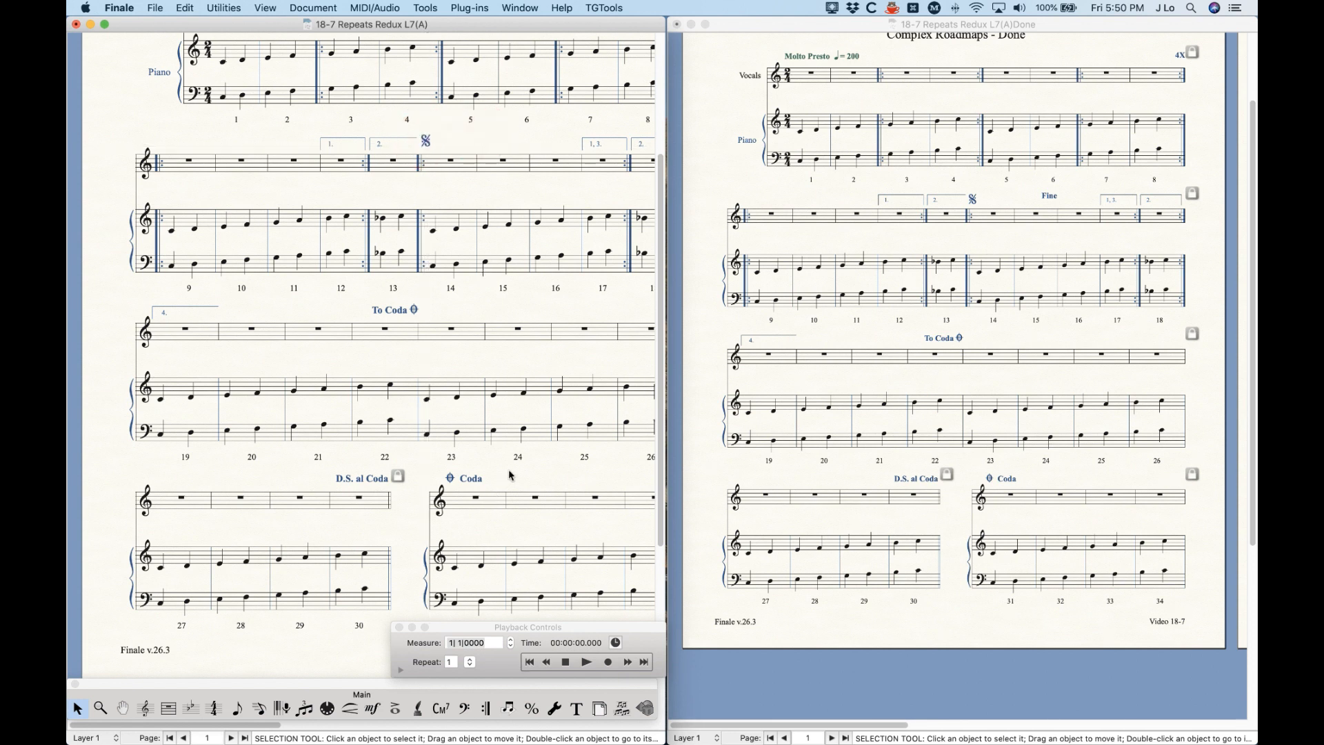
Review the unfinished score's whole roadmap of repeats, endings and coda markings against the finished score
{"action": "key", "text": "super+0"}
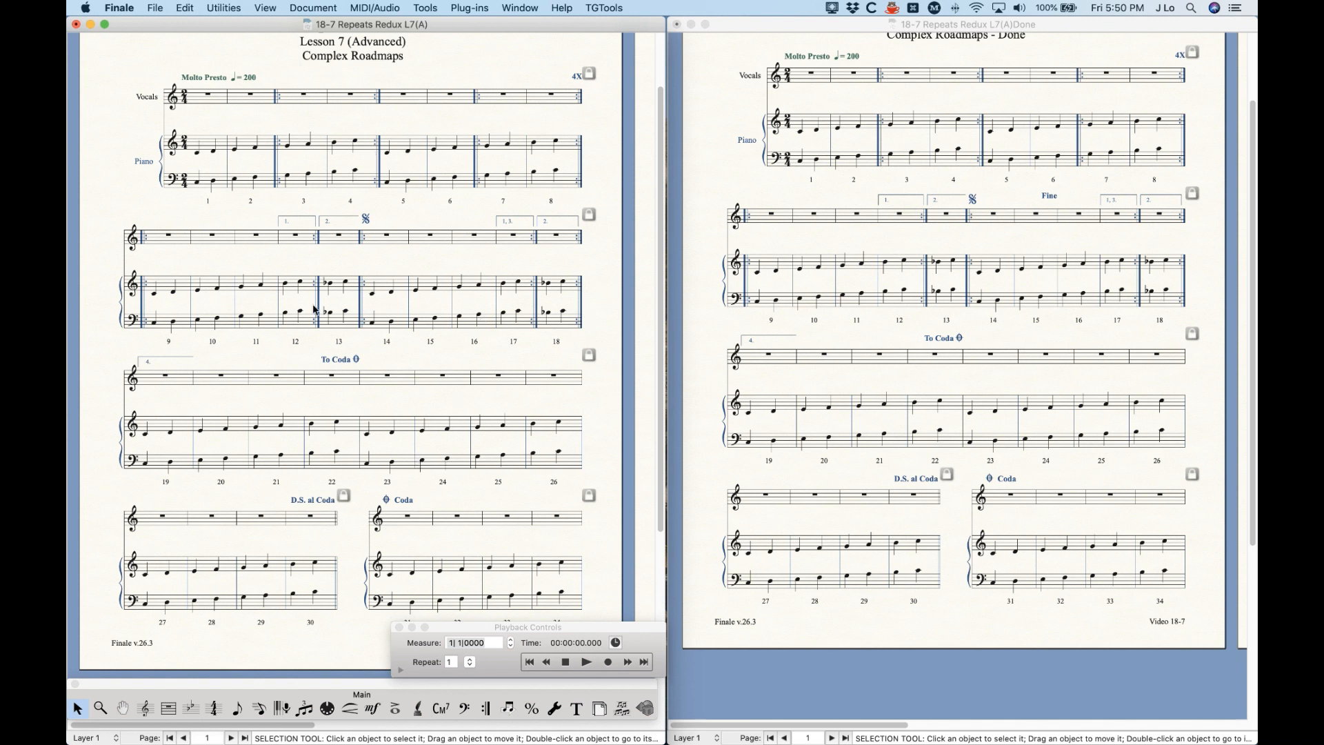
{"action": "scroll", "coordinate": [423, 368], "scroll_direction": "up", "scroll_amount": 1}
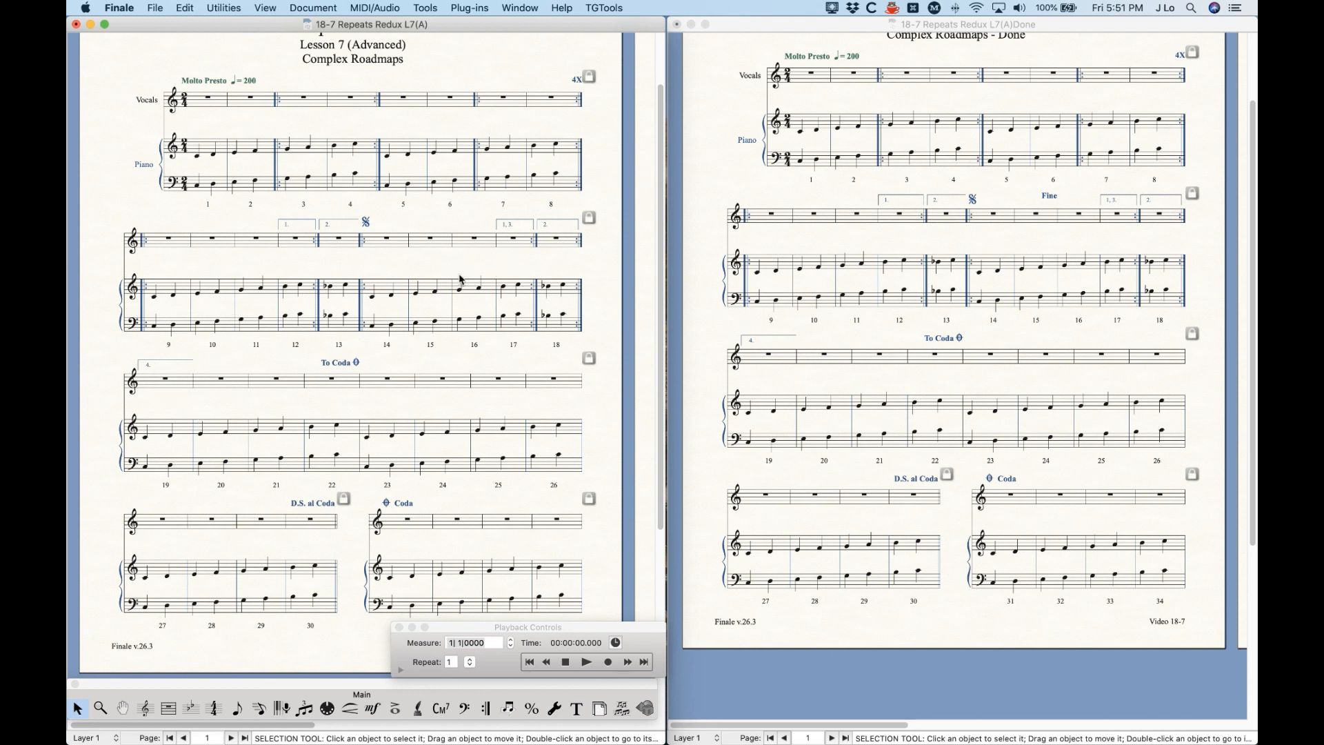
{"action": "scroll", "coordinate": [396, 498], "scroll_direction": "up", "scroll_amount": 1}
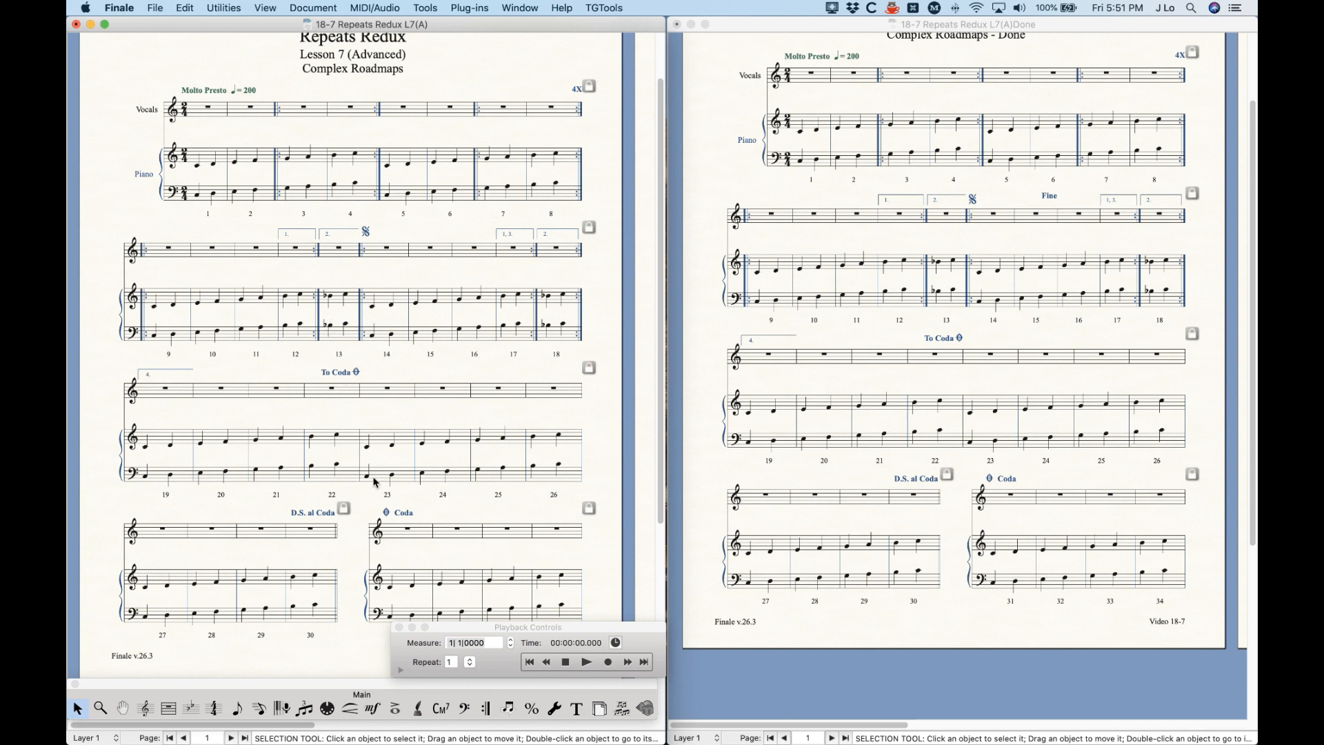
{"action": "scroll", "coordinate": [405, 540], "scroll_direction": "down", "scroll_amount": 2}
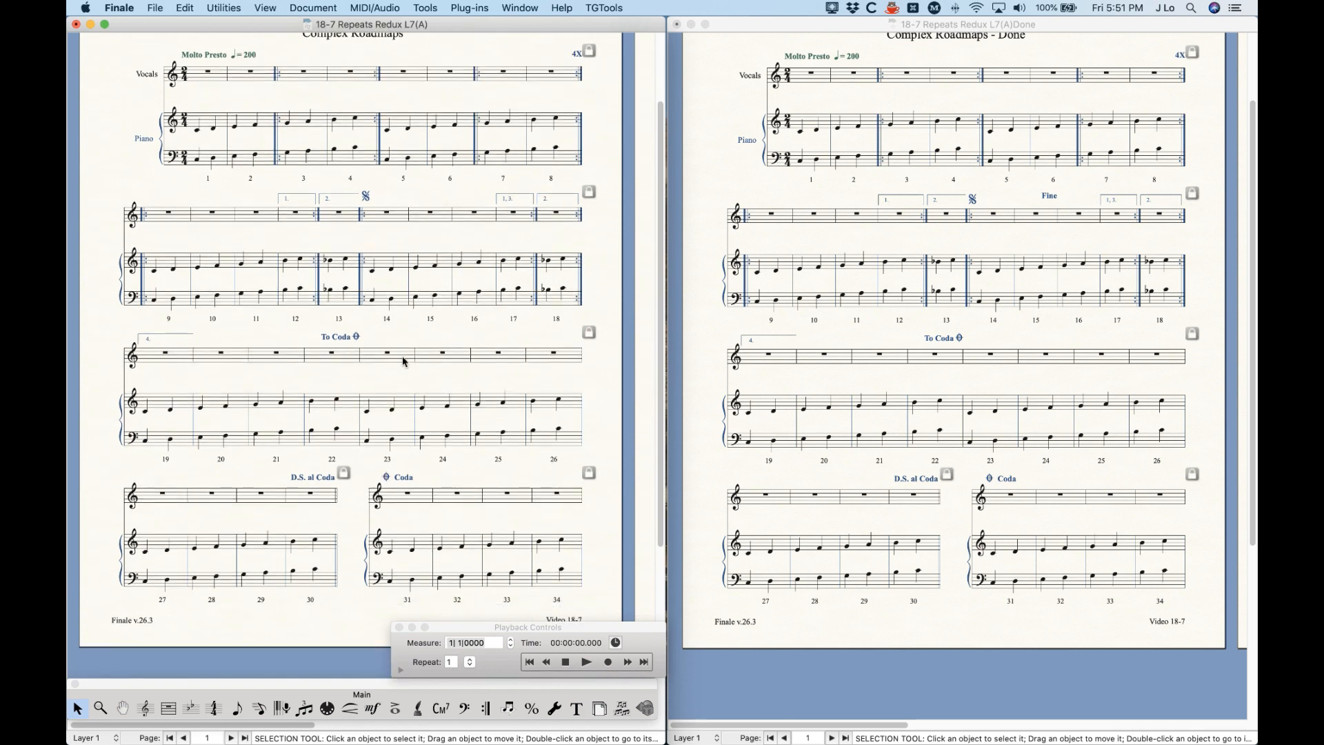
{"action": "scroll", "coordinate": [430, 517], "scroll_direction": "up", "scroll_amount": 3}
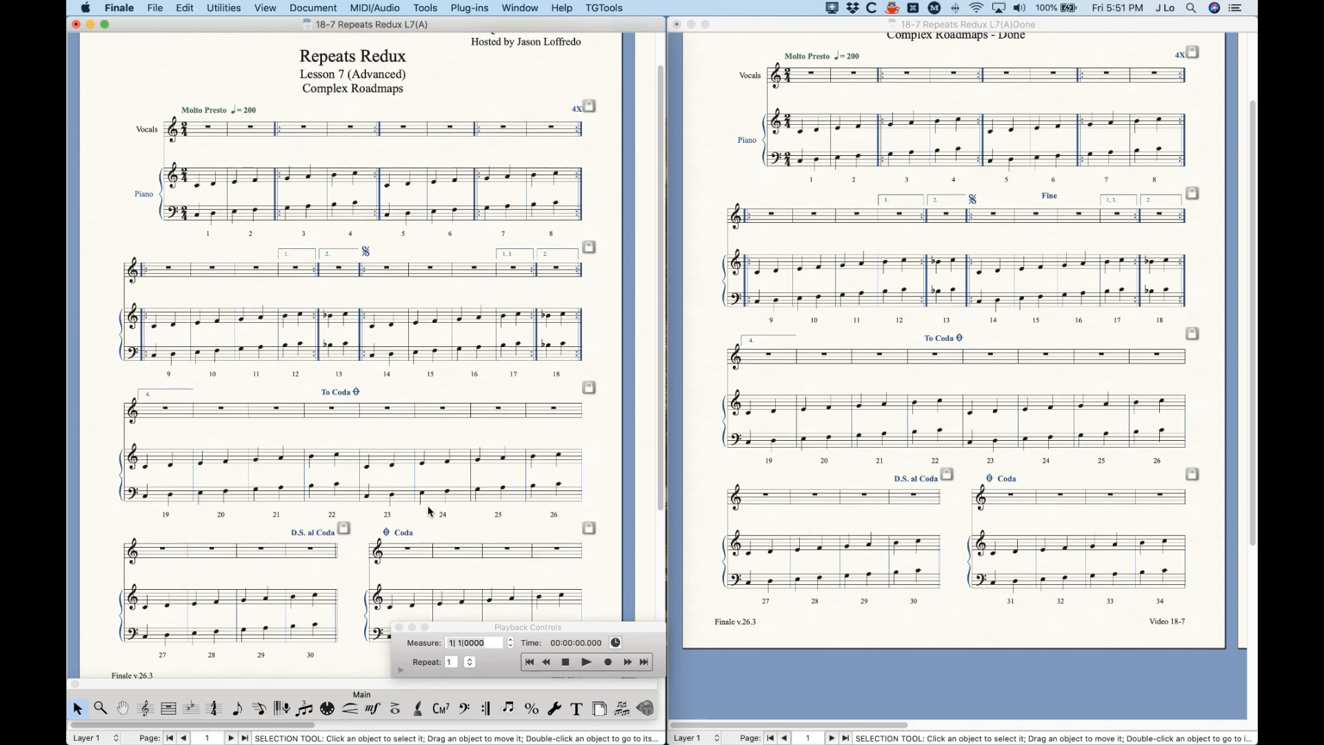
{"action": "scroll", "coordinate": [411, 445], "scroll_direction": "up", "scroll_amount": 3}
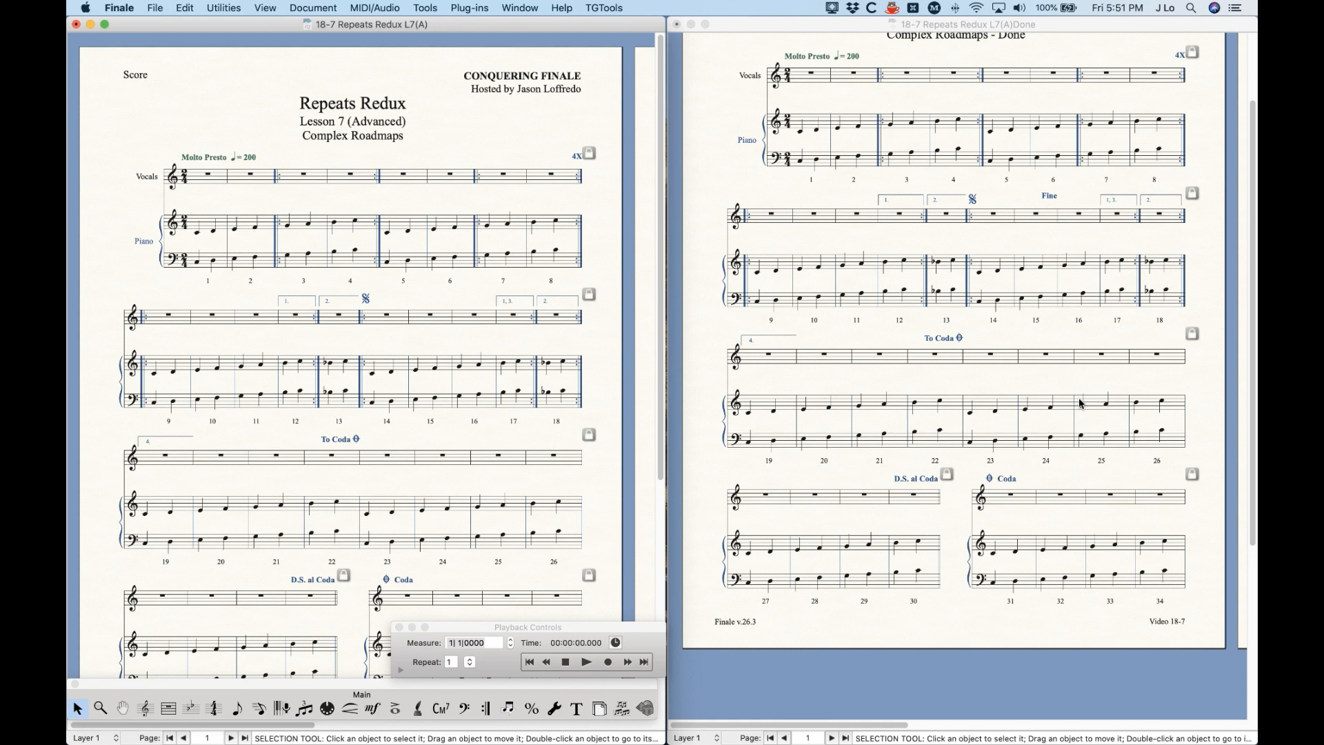
Compare page 2 of the finished score, from double segno to D.C. al Fine, with both pages of the unfinished score
{"action": "scroll", "coordinate": [838, 503], "scroll_direction": "up", "scroll_amount": 5}
{"action": "scroll", "coordinate": [830, 502], "scroll_direction": "right", "scroll_amount": 10}
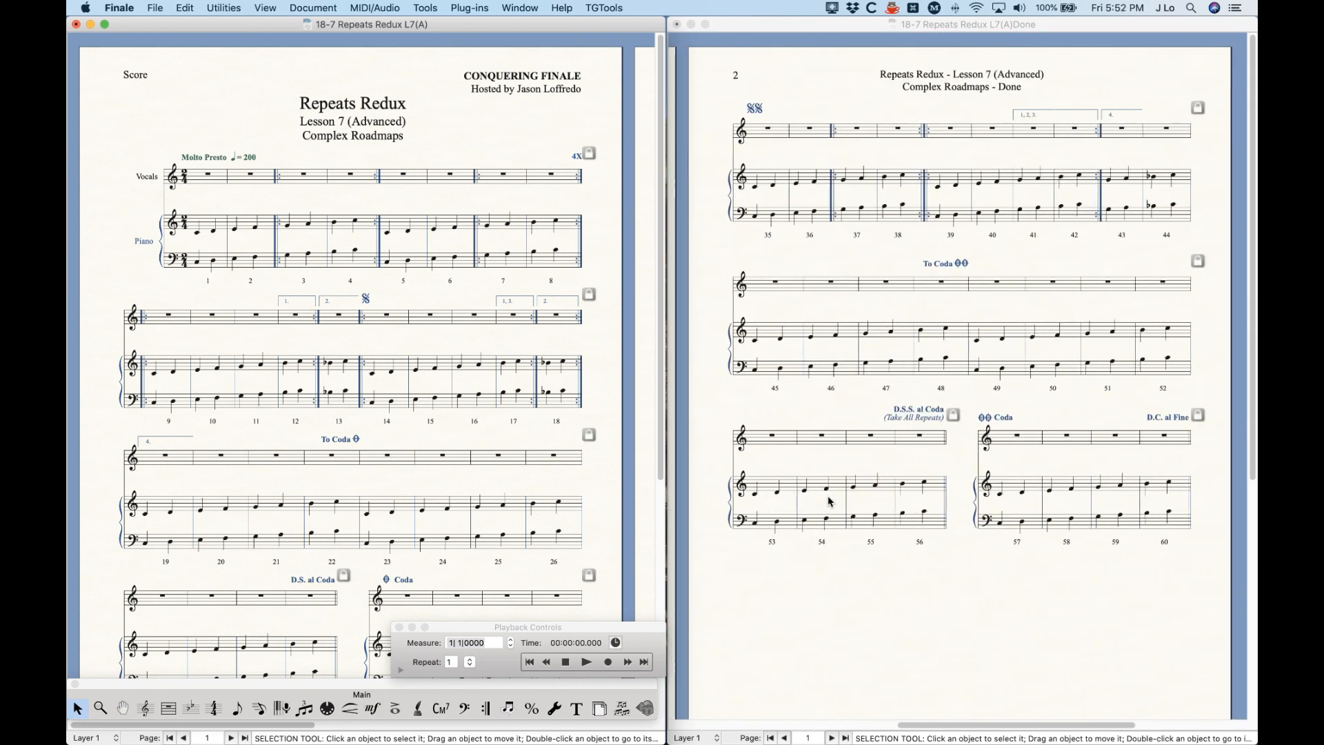
{"action": "scroll", "coordinate": [457, 433], "scroll_direction": "right", "scroll_amount": 5}
{"action": "scroll", "coordinate": [456, 432], "scroll_direction": "right", "scroll_amount": 8}
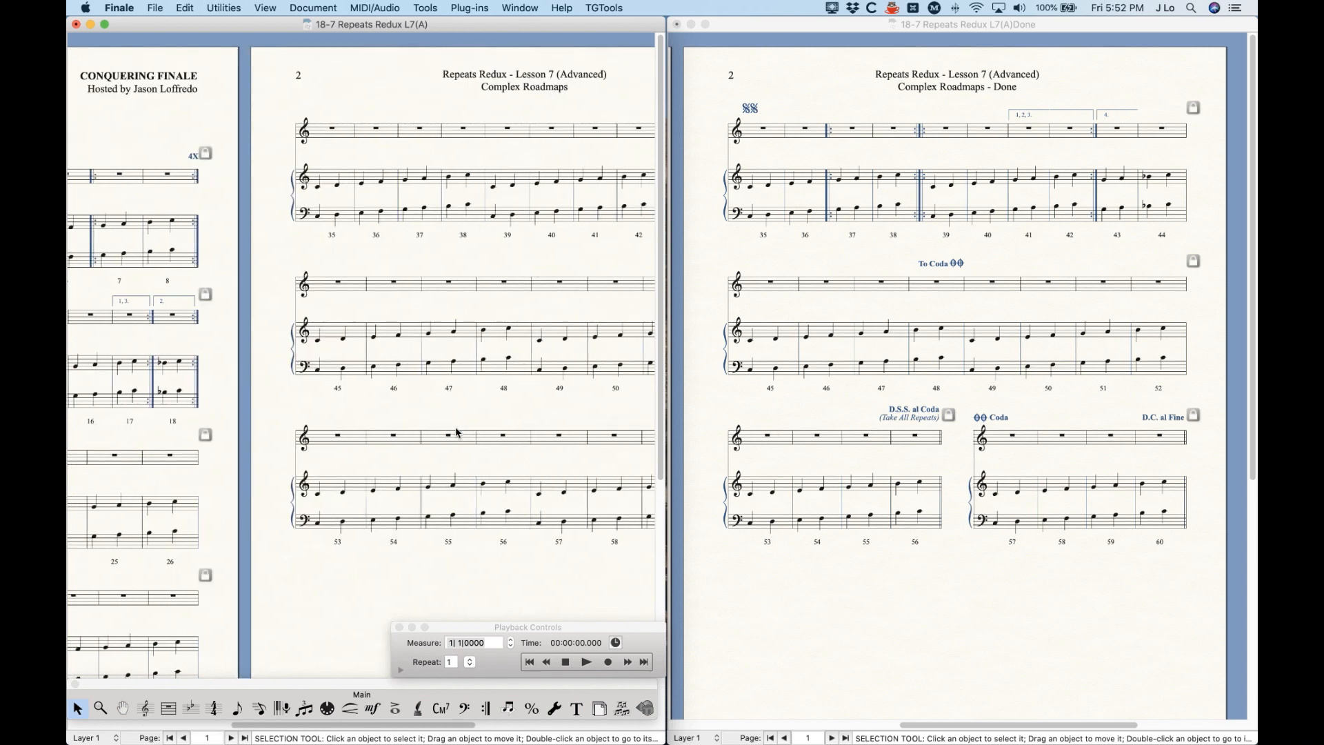
{"action": "scroll", "coordinate": [456, 432], "scroll_direction": "right", "scroll_amount": 3}
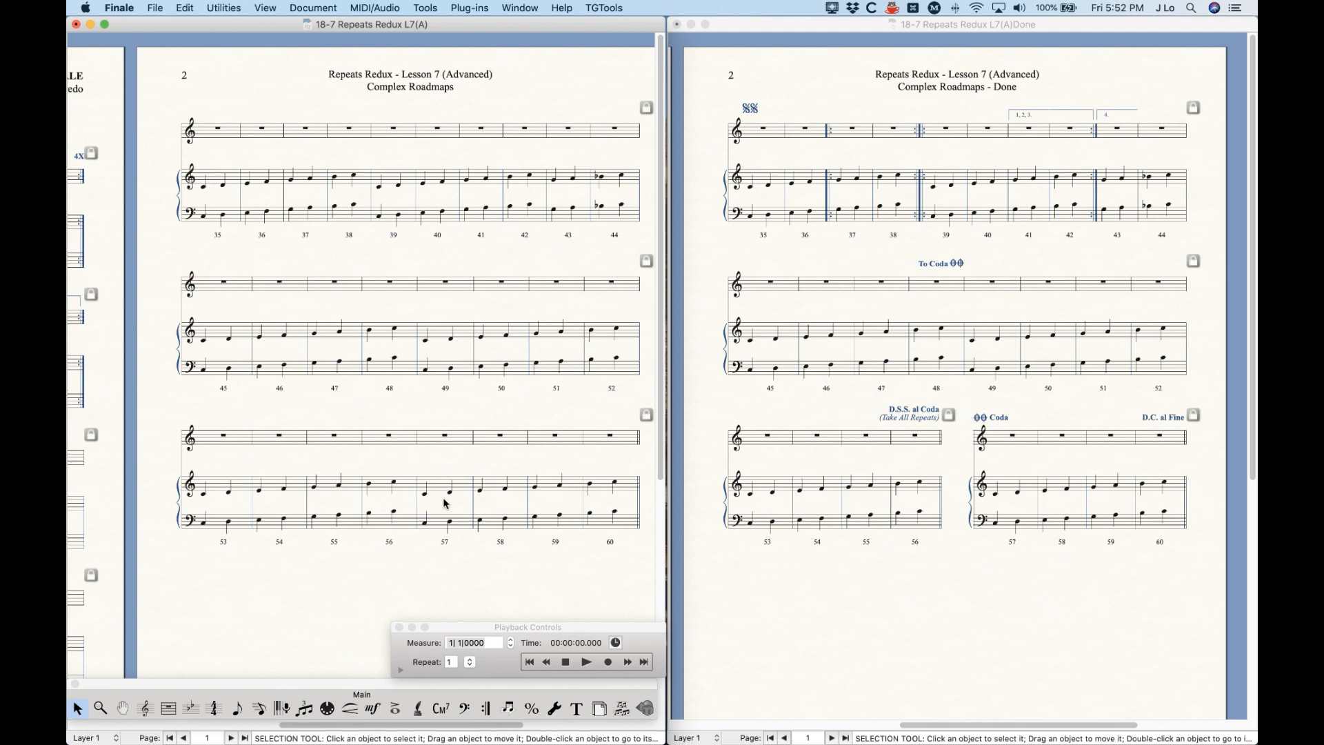
{"action": "scroll", "coordinate": [400, 486], "scroll_direction": "left", "scroll_amount": 10}
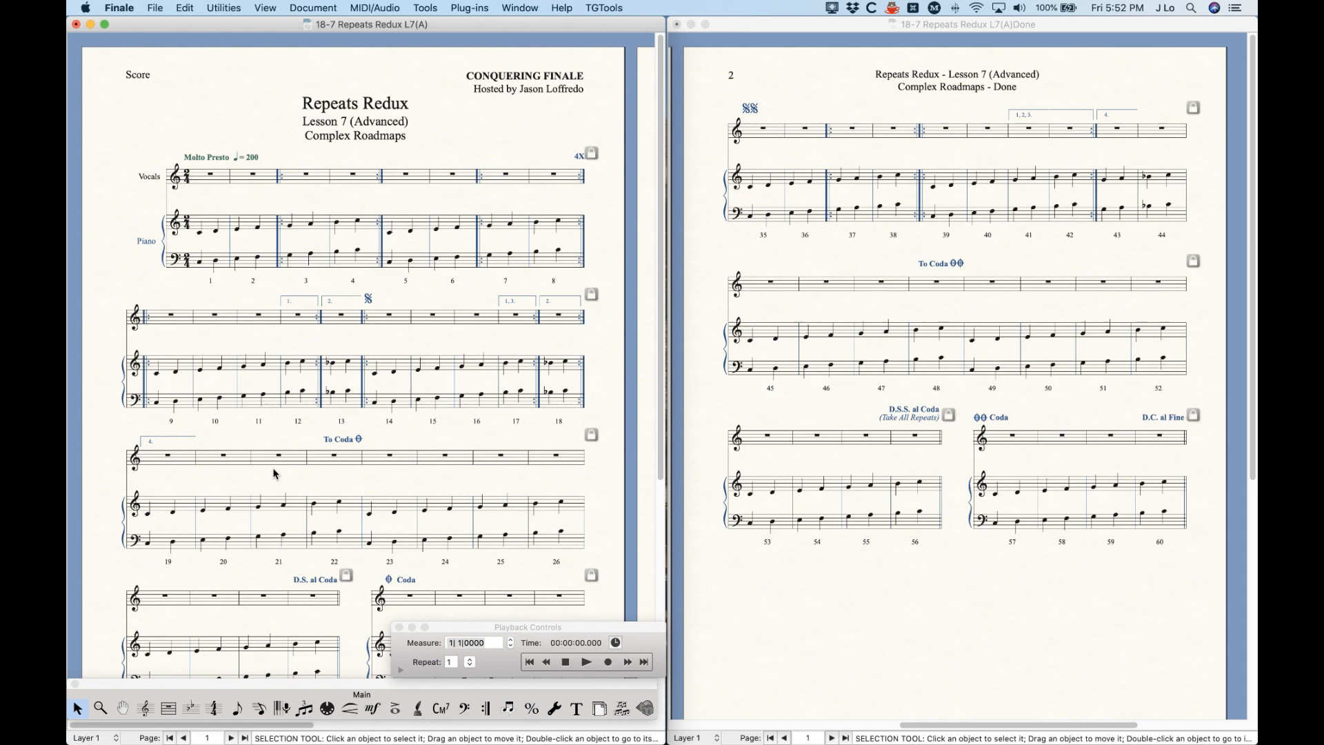
{"action": "scroll", "coordinate": [274, 474], "scroll_direction": "right", "scroll_amount": 5}
{"action": "scroll", "coordinate": [275, 474], "scroll_direction": "left", "scroll_amount": 5}
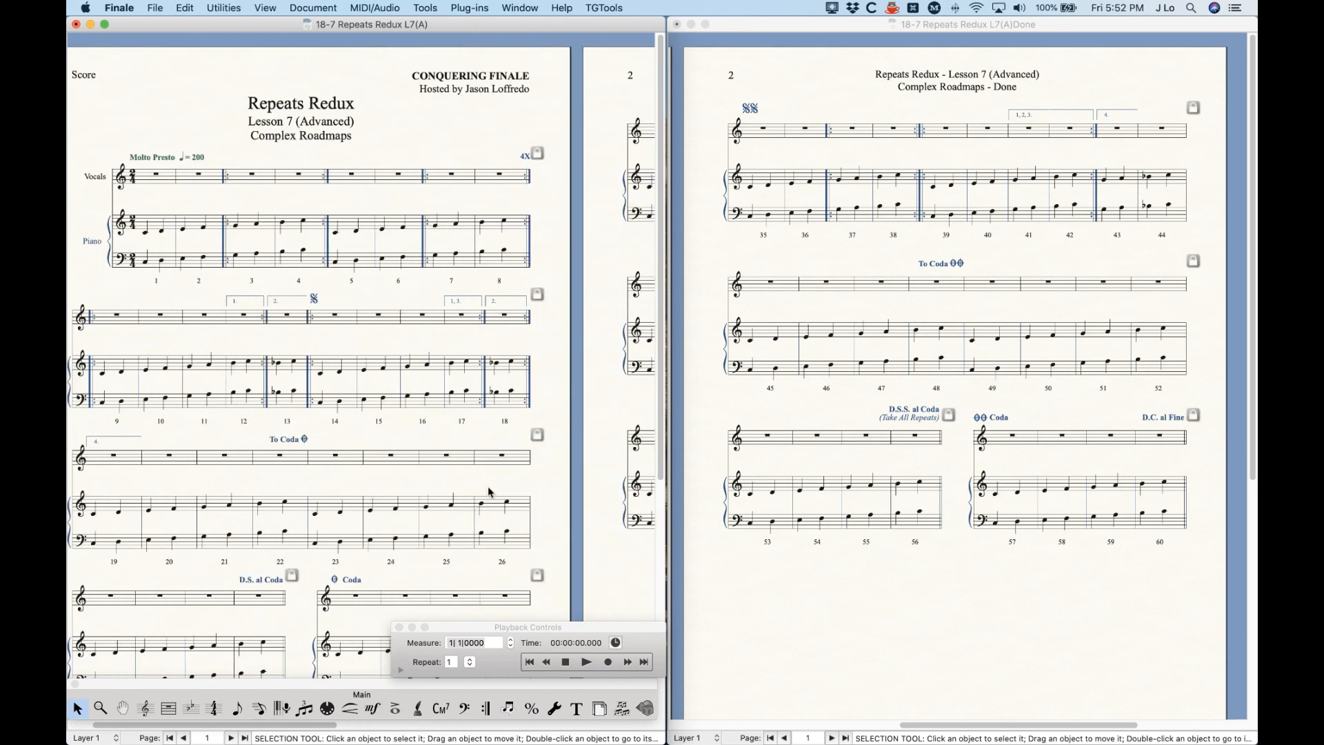
{"action": "scroll", "coordinate": [503, 504], "scroll_direction": "right", "scroll_amount": 5}
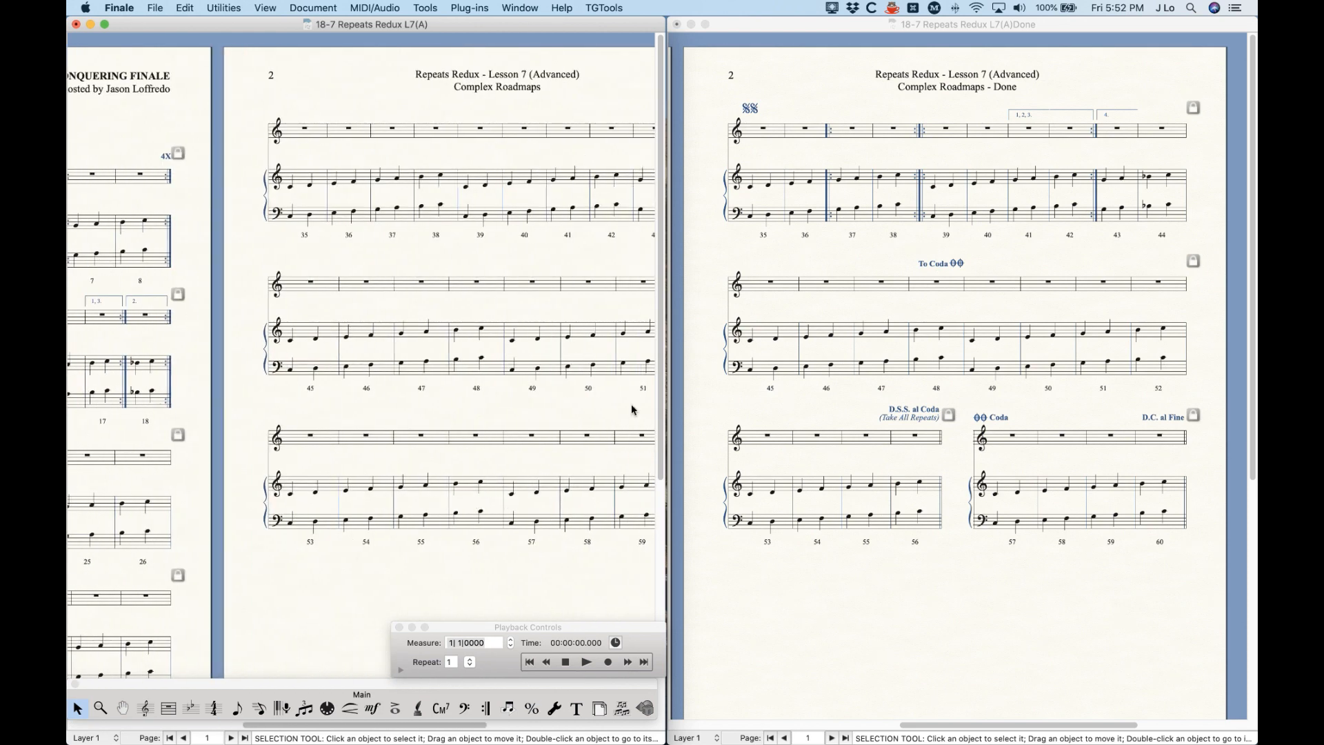
{"action": "scroll", "coordinate": [520, 469], "scroll_direction": "left", "scroll_amount": 5}
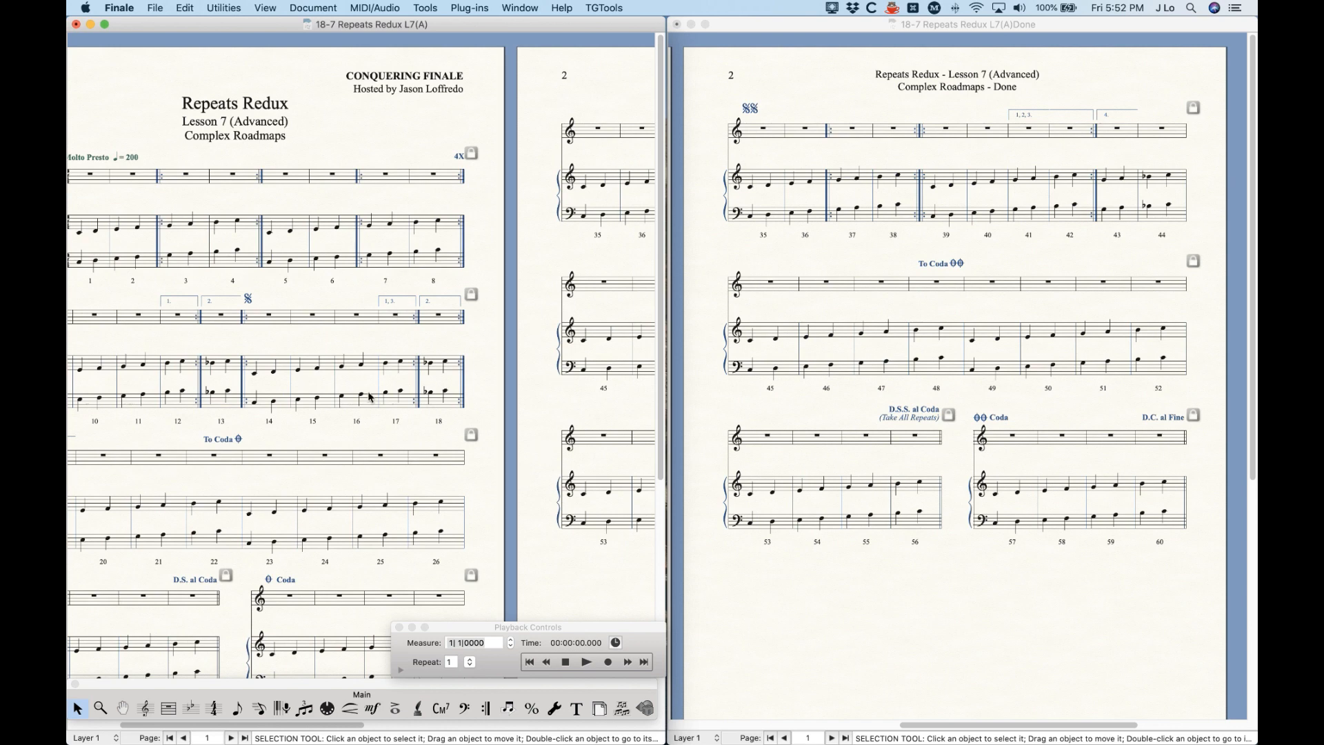
{"action": "scroll", "coordinate": [316, 527], "scroll_direction": "left", "scroll_amount": 3}
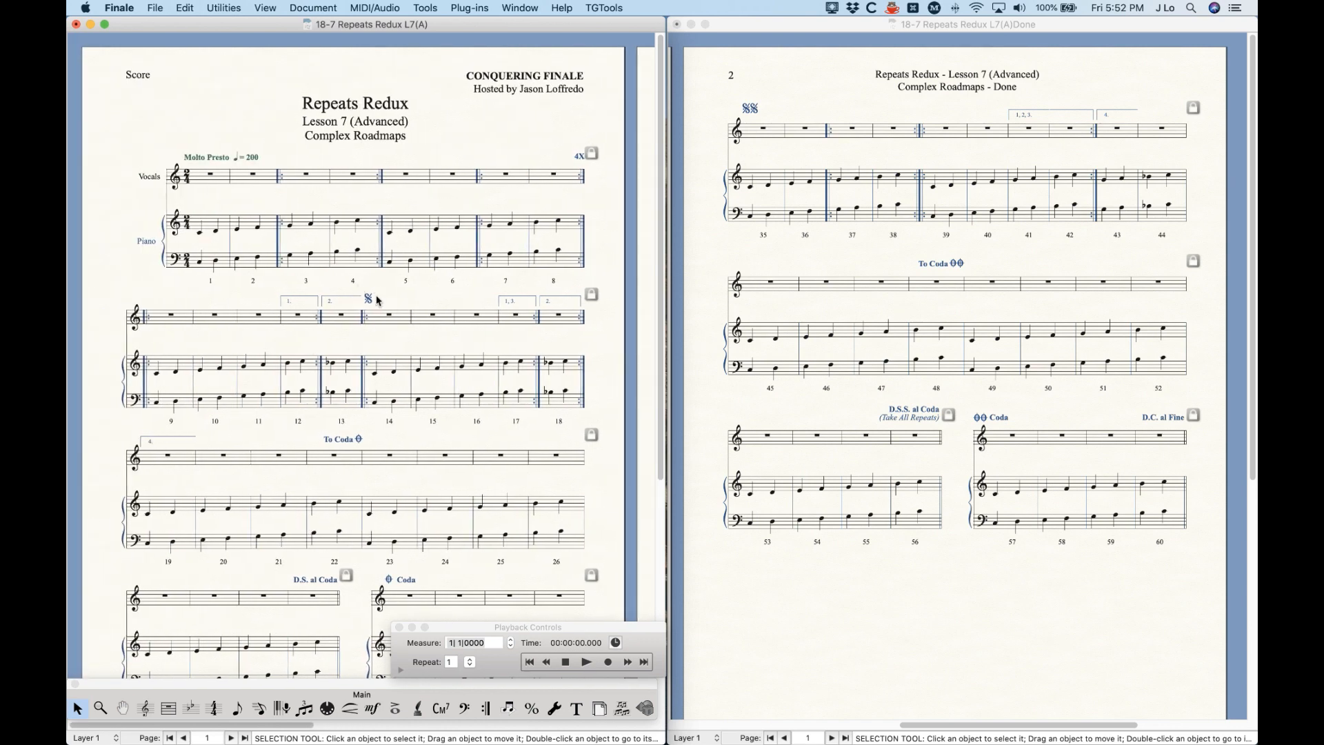
{"action": "scroll", "coordinate": [416, 472], "scroll_direction": "right", "scroll_amount": 5}
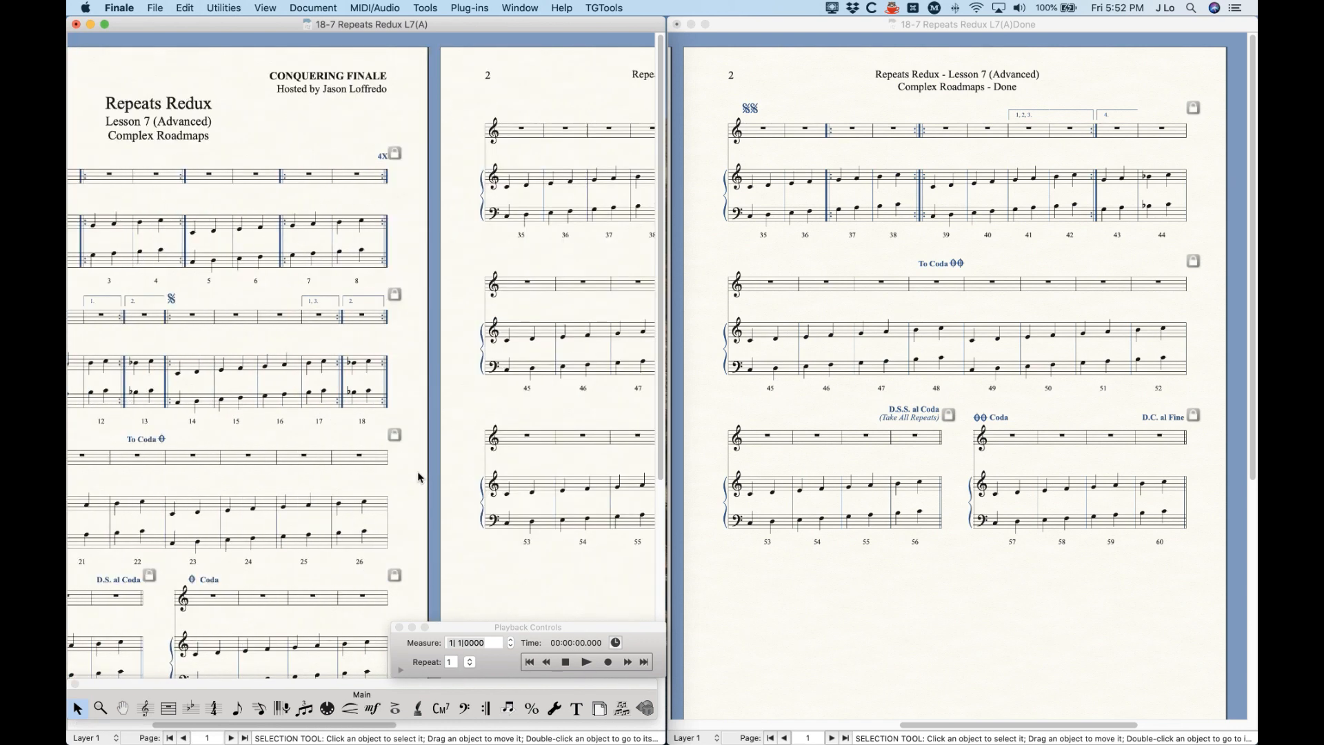
{"action": "scroll", "coordinate": [417, 473], "scroll_direction": "right", "scroll_amount": 5}
{"action": "scroll", "coordinate": [436, 449], "scroll_direction": "right", "scroll_amount": 4}
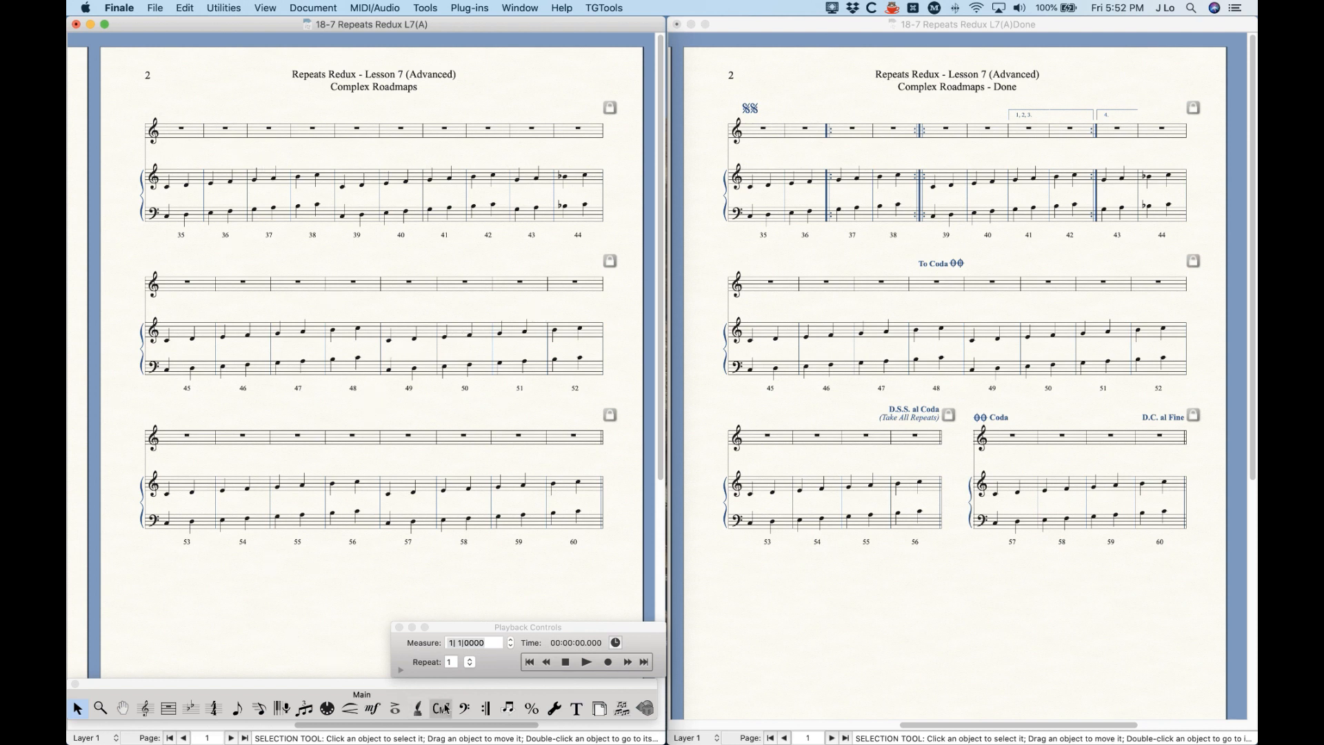
For measure 35, duplicate the segno text repeat and set the copy's repeat text to %% for a double segno
{"action": "left_click", "coordinate": [486, 708]}
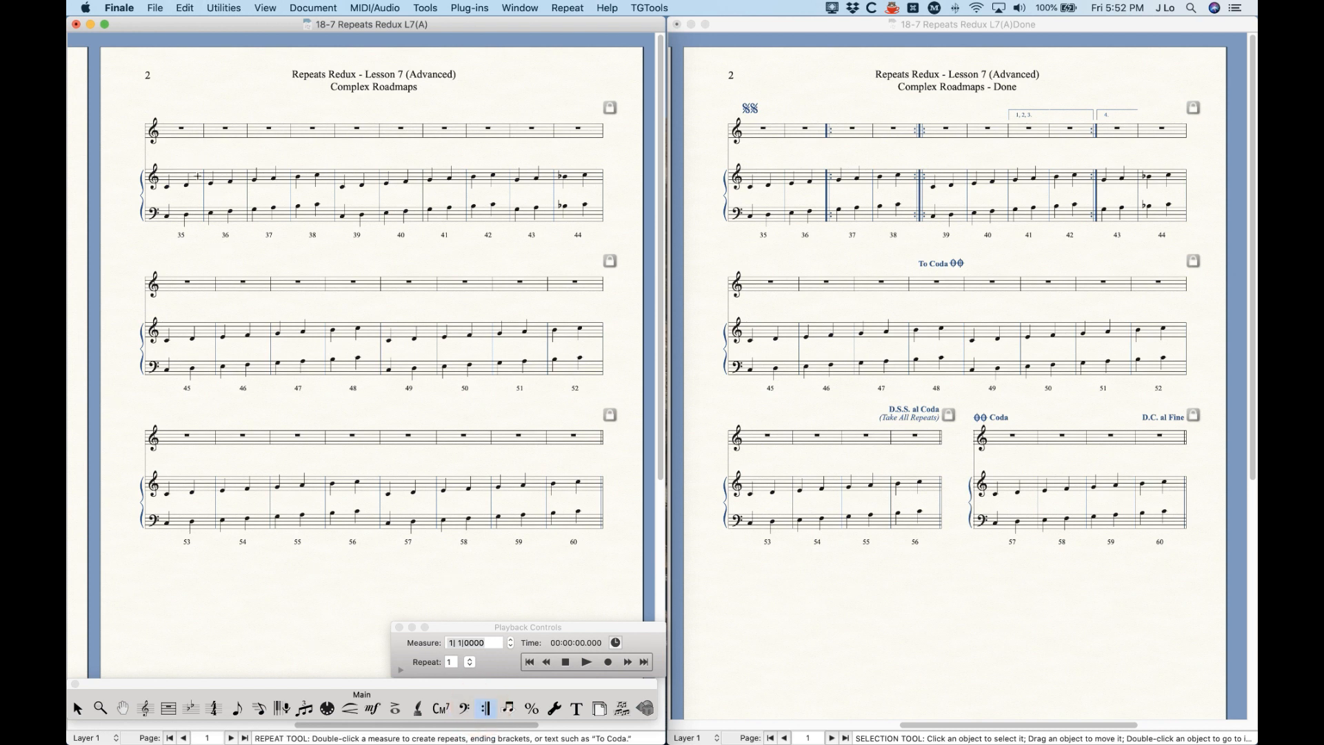
{"action": "left_click", "coordinate": [185, 131]}
{"action": "double_click", "coordinate": [185, 131]}
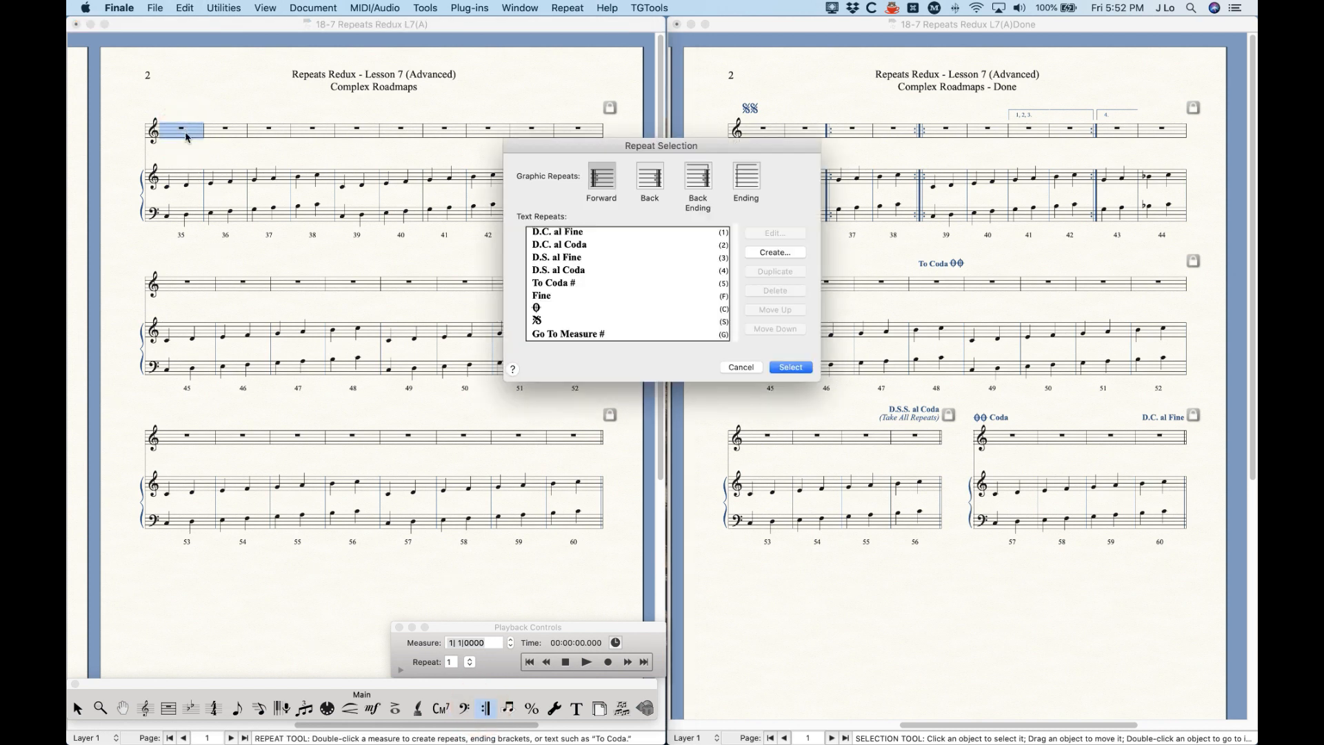
{"action": "scroll", "coordinate": [588, 279], "scroll_direction": "down", "scroll_amount": 3}
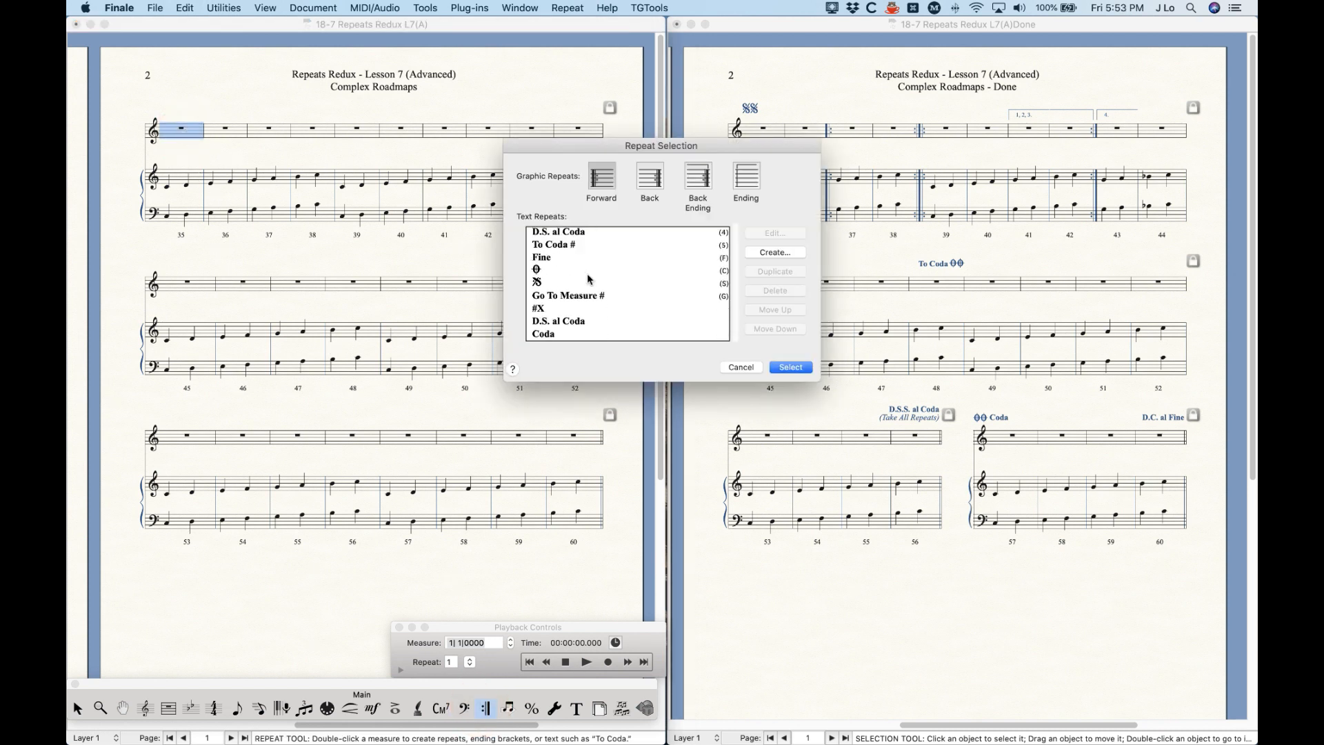
{"action": "left_click", "coordinate": [542, 286]}
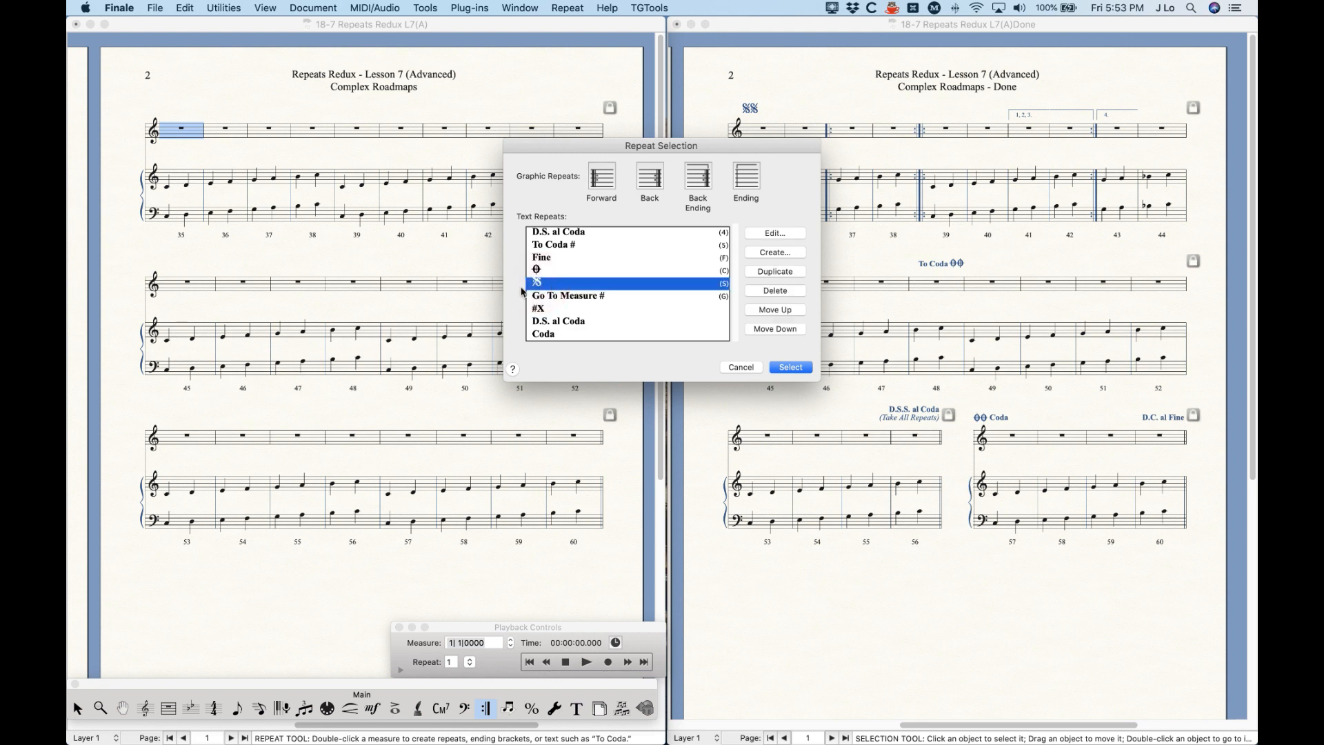
{"action": "left_click", "coordinate": [782, 271]}
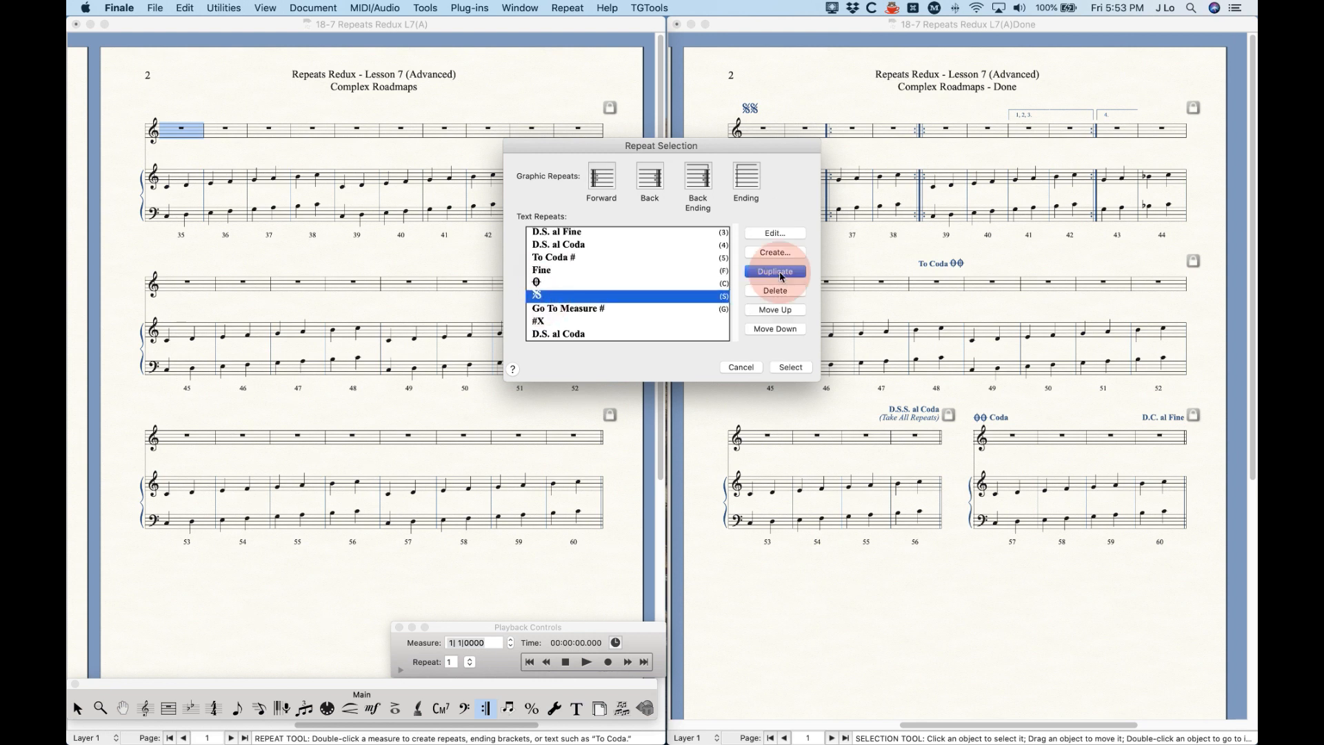
{"action": "left_click", "coordinate": [764, 233]}
{"action": "left_click", "coordinate": [625, 183]}
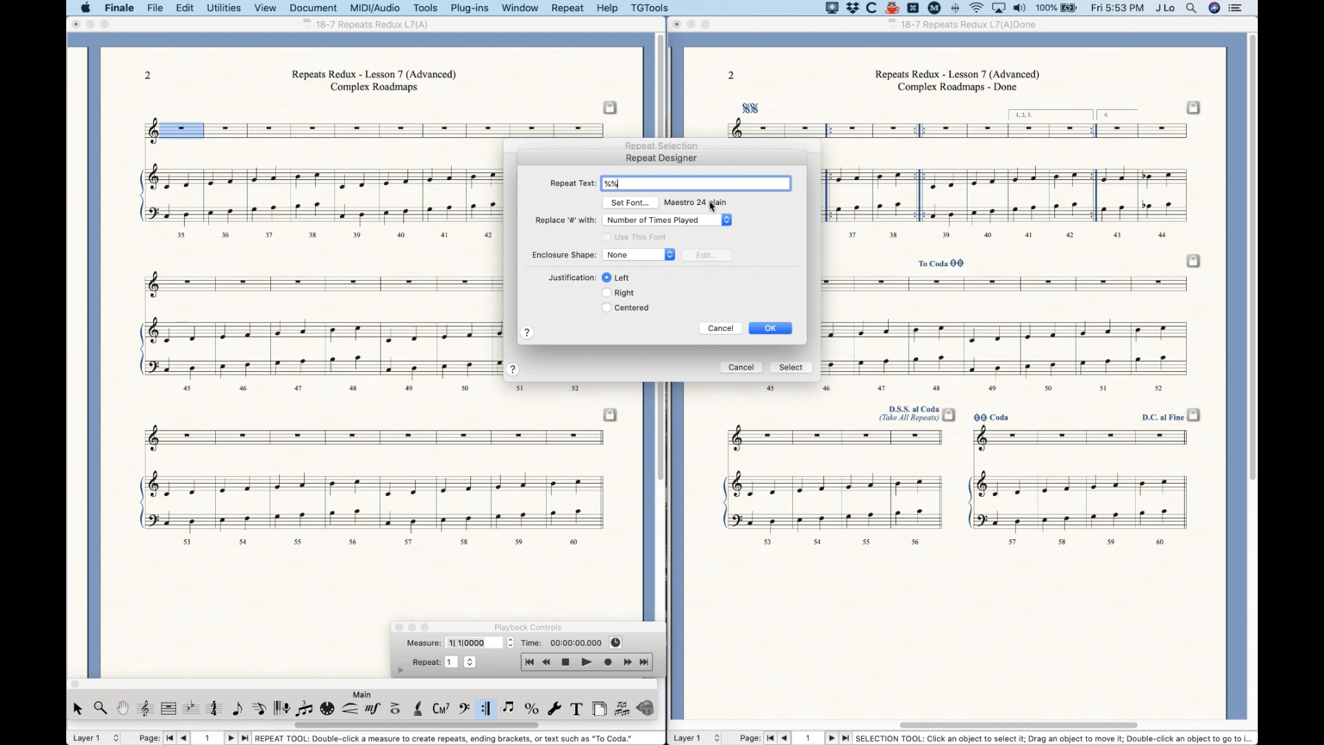
{"action": "left_click", "coordinate": [771, 329]}
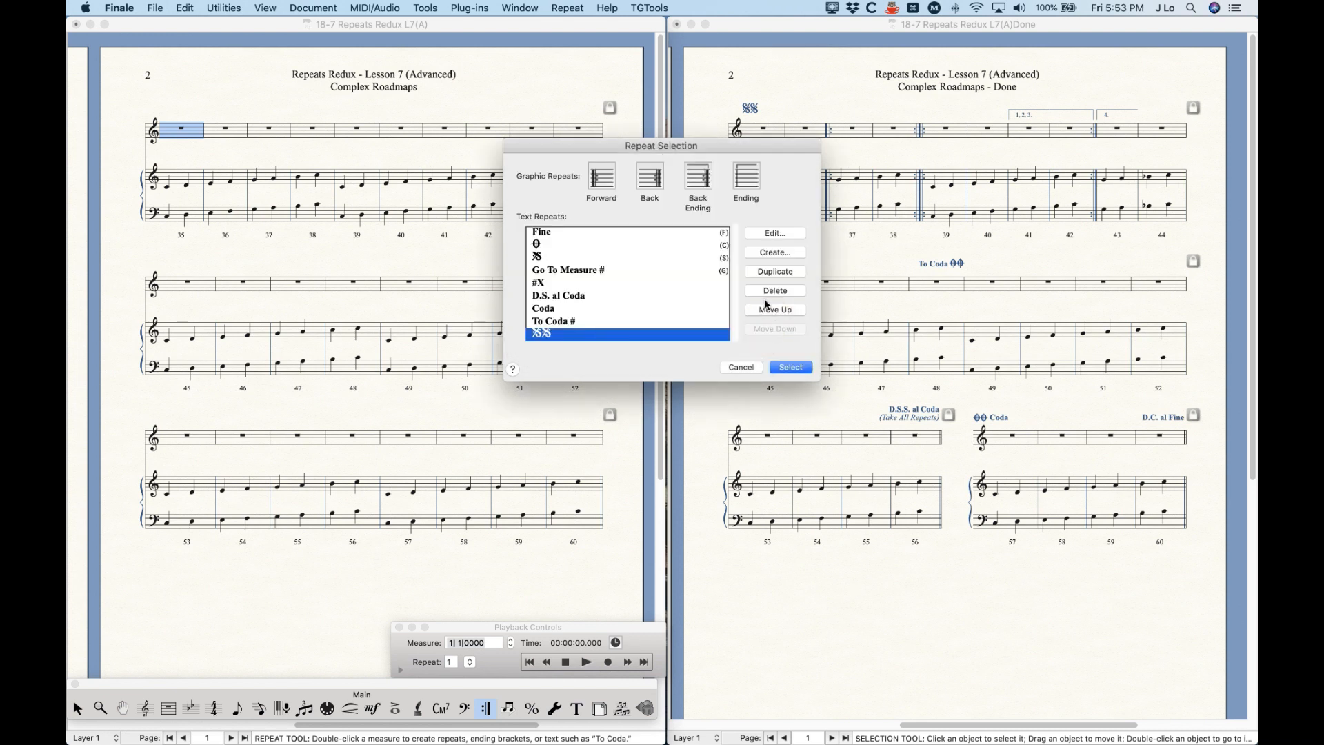
{"action": "left_click", "coordinate": [775, 233]}
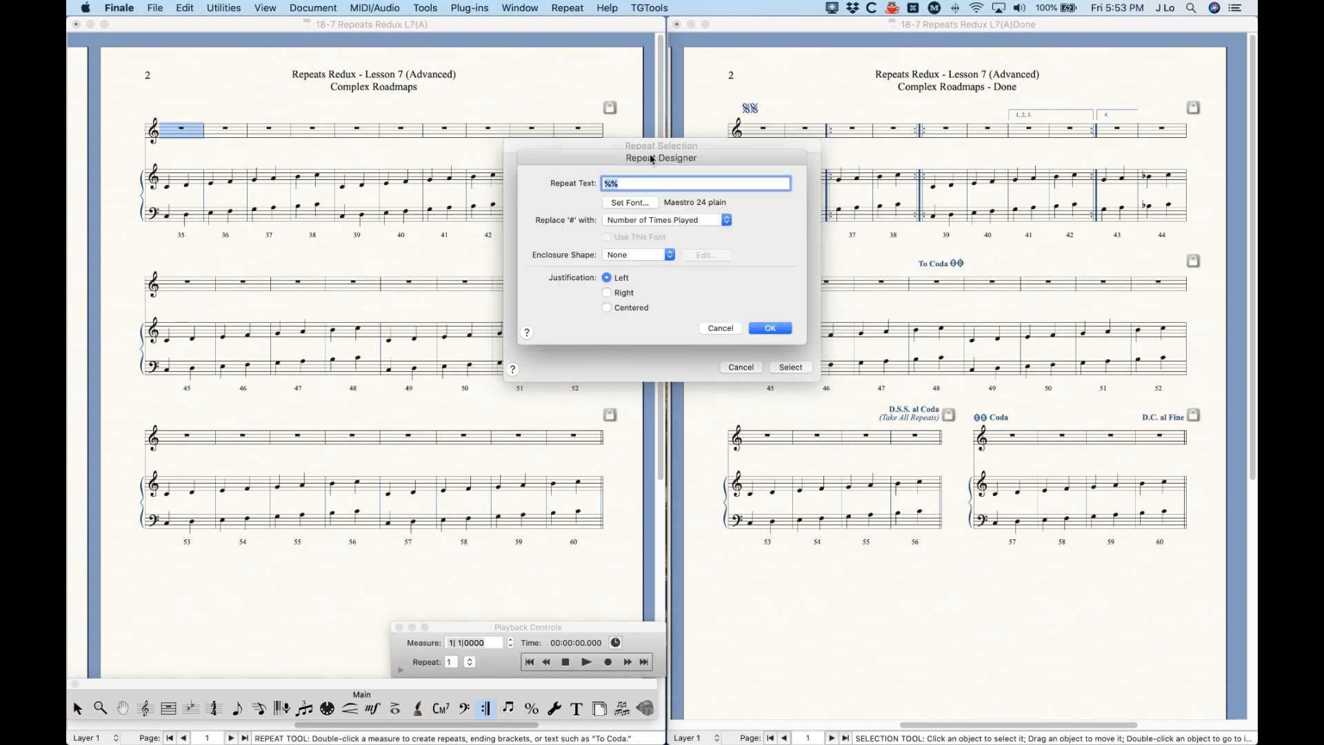
{"action": "left_click", "coordinate": [764, 330]}
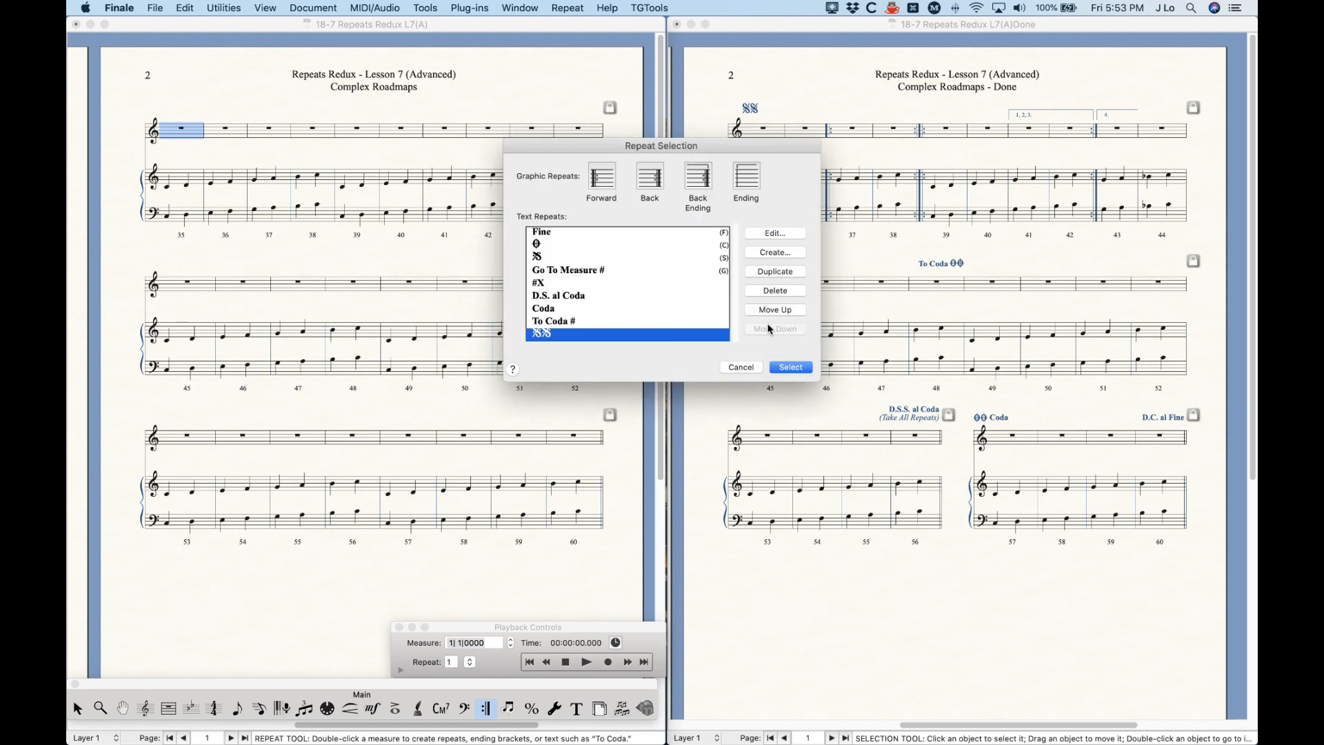
Assign the double segno to measure 35 with the Never Jump (Mark) action, shown on the top staff only
{"action": "left_click", "coordinate": [790, 367]}
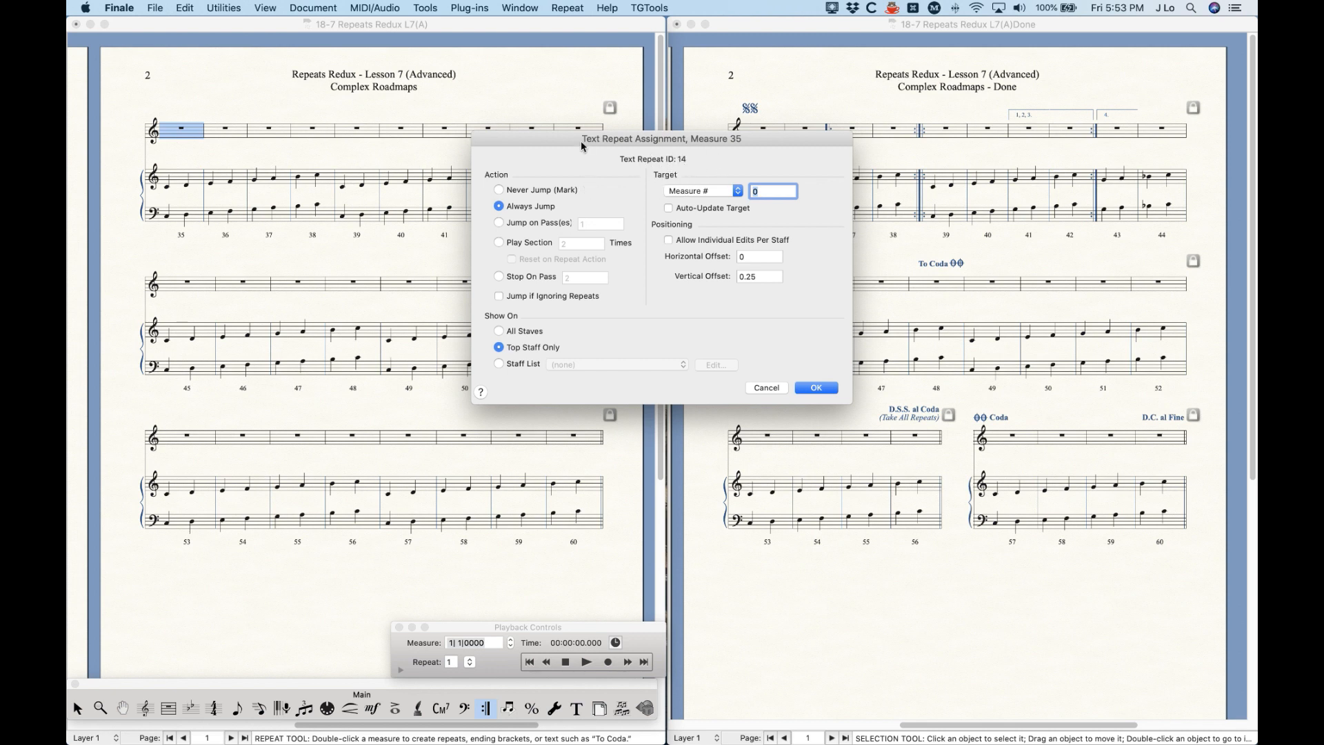
{"action": "left_click", "coordinate": [498, 190]}
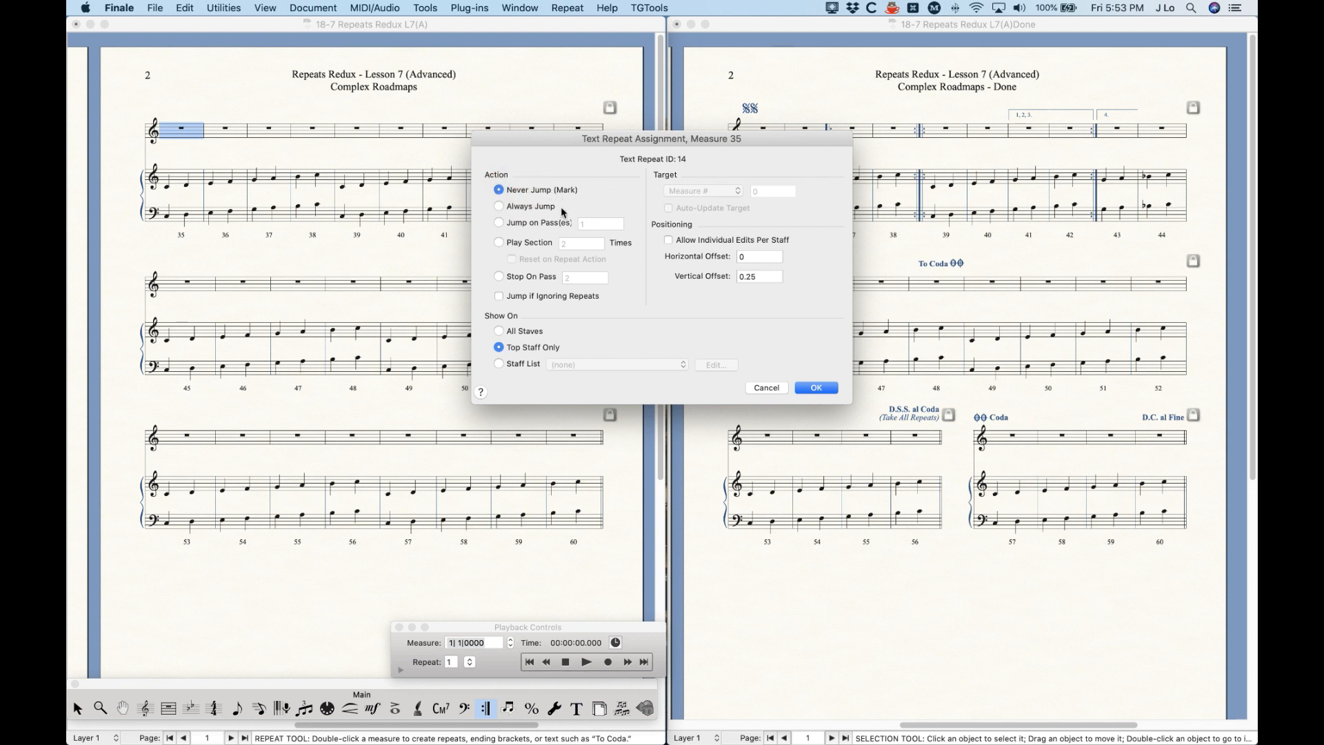
{"action": "left_click", "coordinate": [816, 388]}
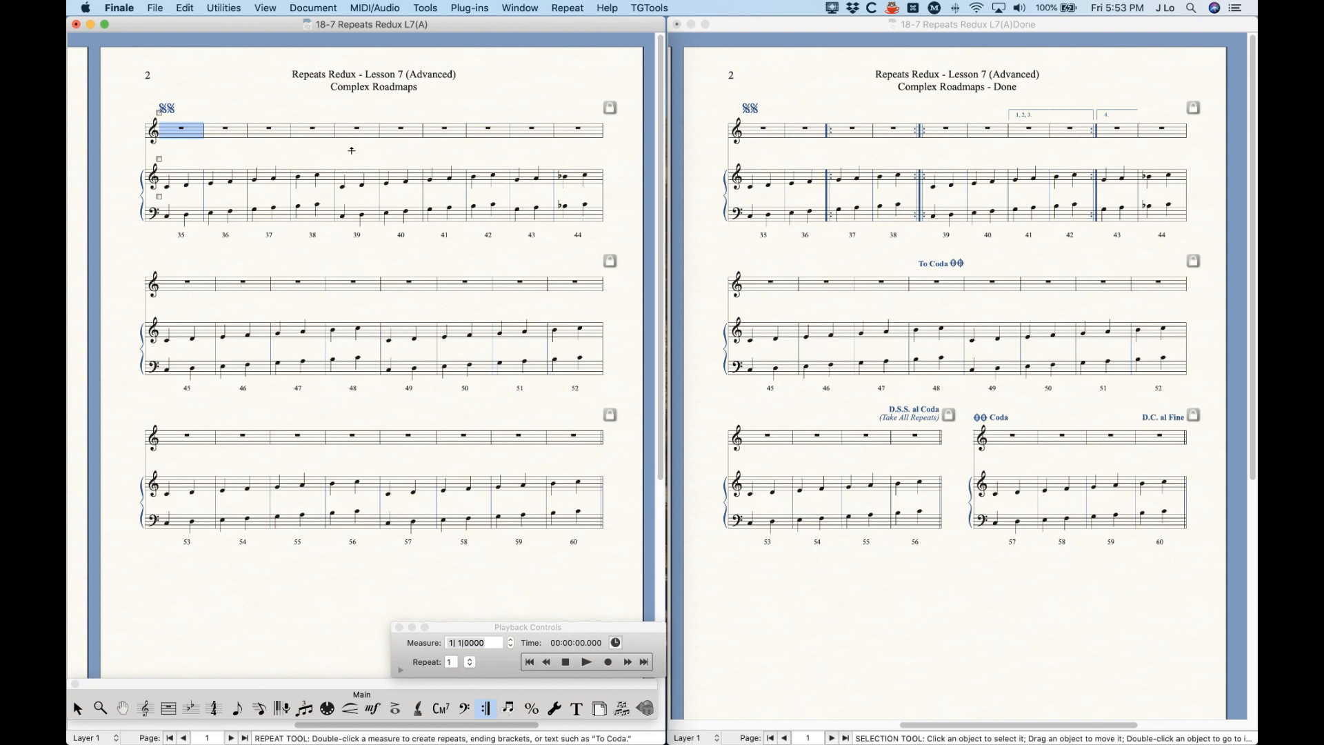
Create a simple repeat around measures 37–38
{"action": "left_click", "coordinate": [262, 118]}
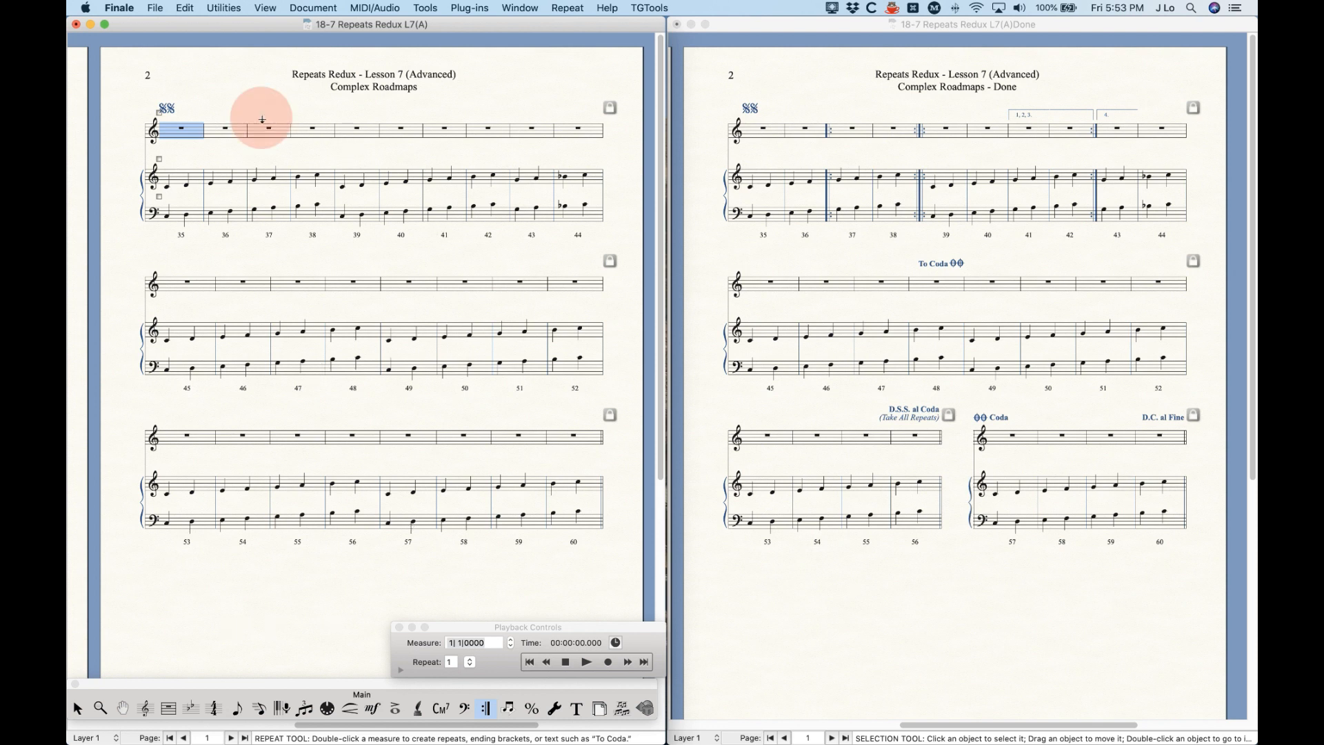
{"action": "left_click", "coordinate": [267, 128]}
{"action": "left_click", "coordinate": [312, 133], "text": "shift"}
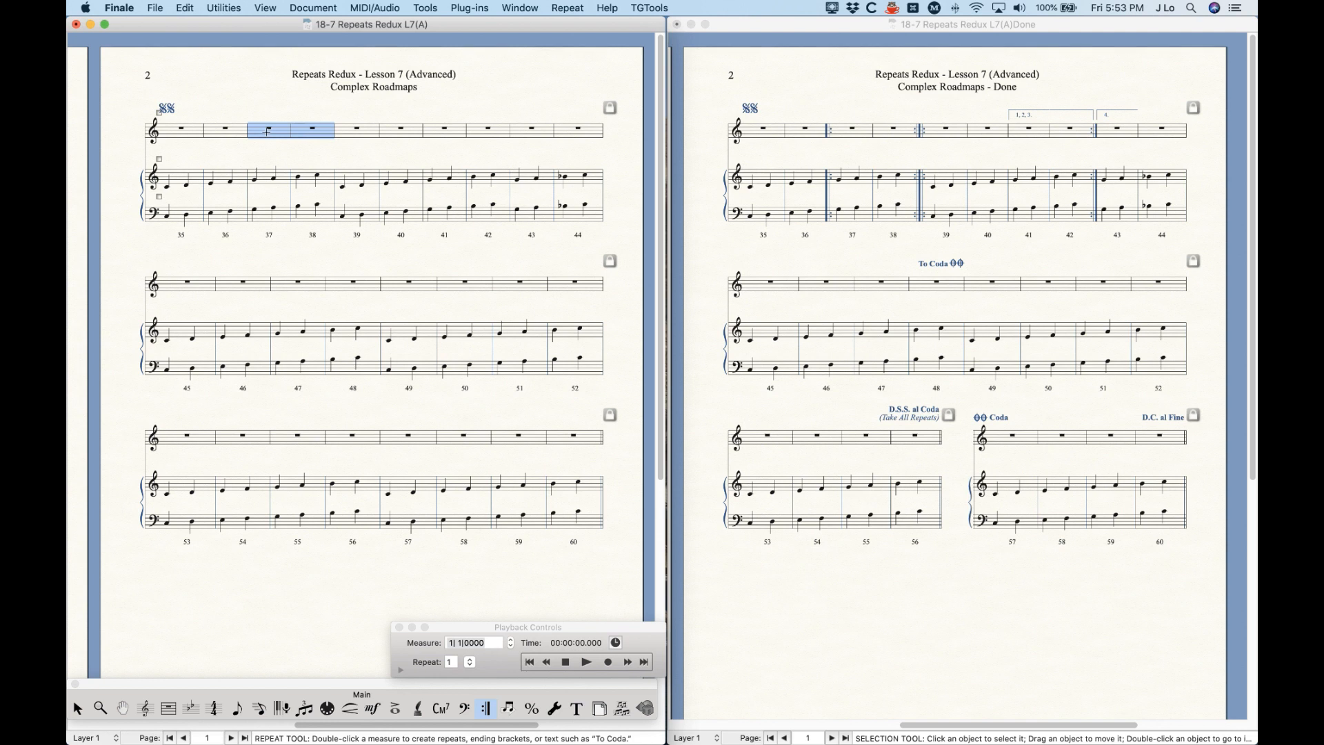
{"action": "right_click", "coordinate": [268, 130]}
{"action": "left_click", "coordinate": [321, 158]}
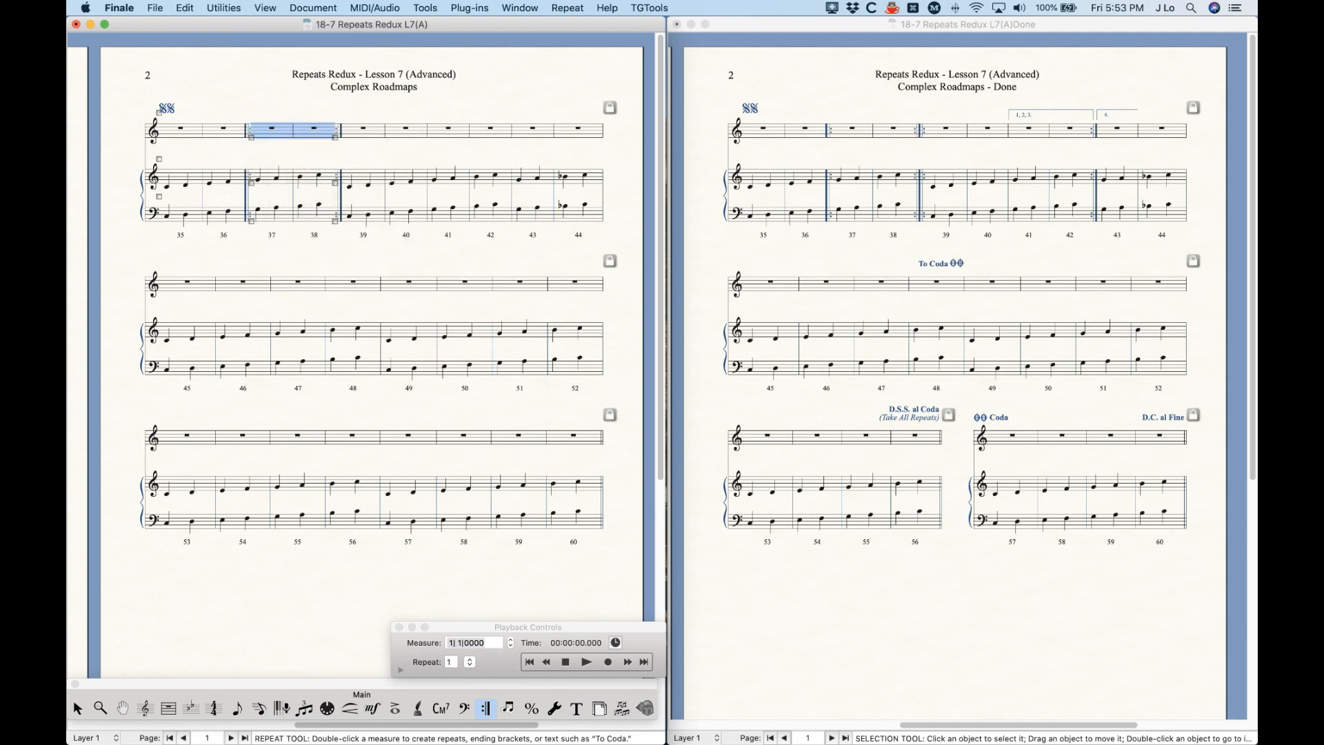
{"action": "left_click", "coordinate": [370, 106]}
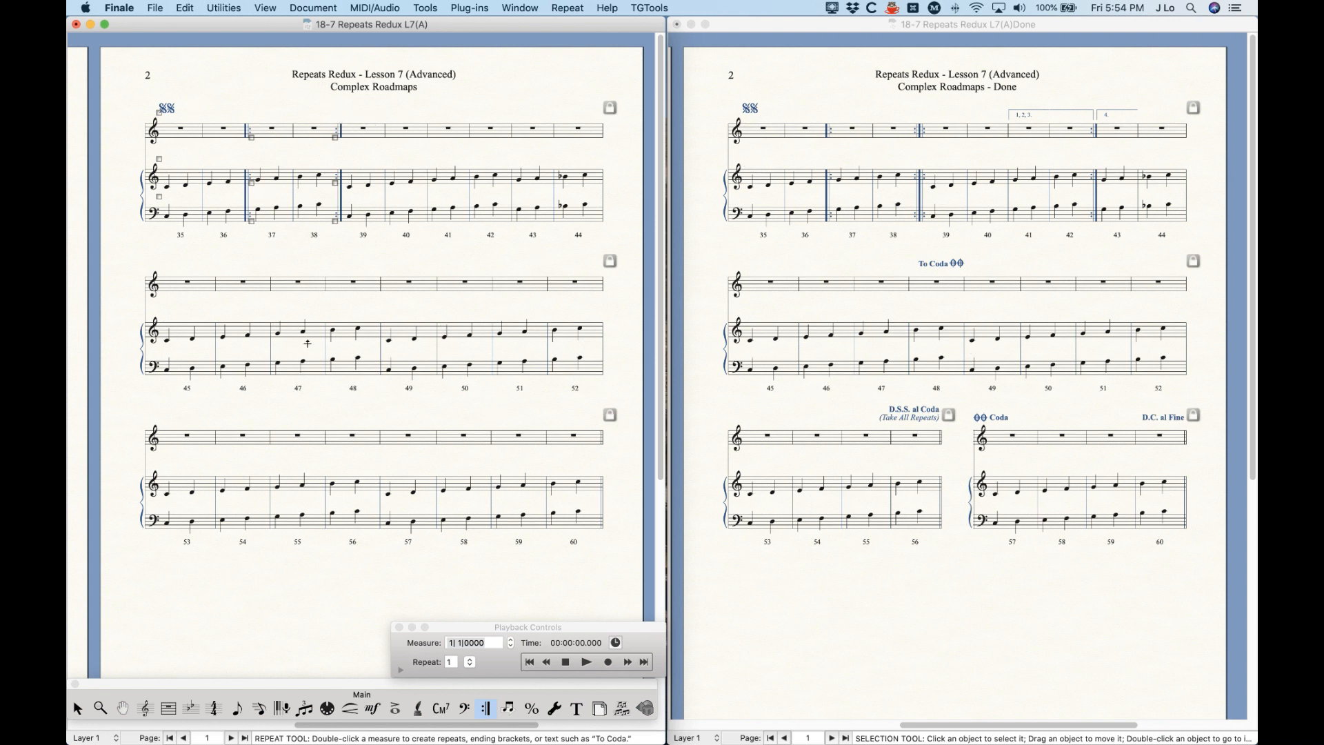
Toggle Reset on Repeat Action in the backward repeat bar assignment of measure 38
{"action": "double_click", "coordinate": [336, 223]}
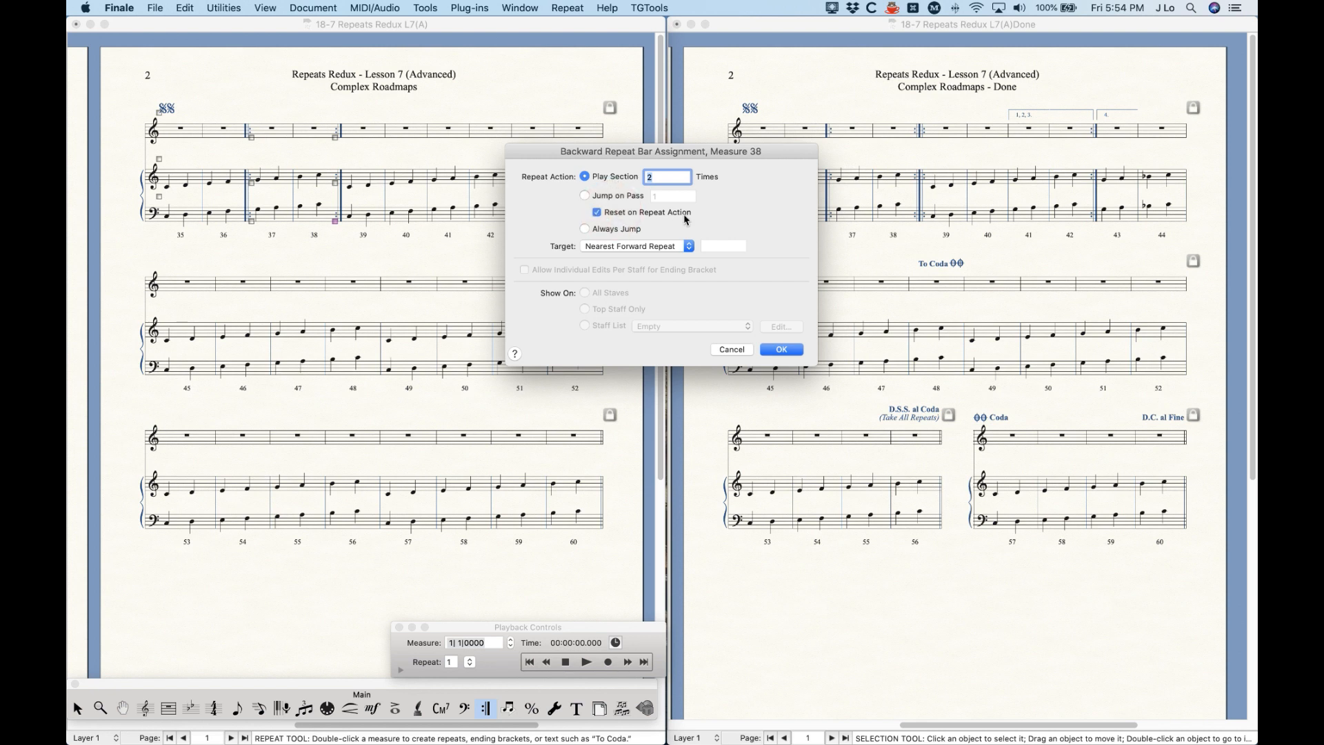
{"action": "left_click", "coordinate": [596, 212]}
{"action": "left_click", "coordinate": [783, 351]}
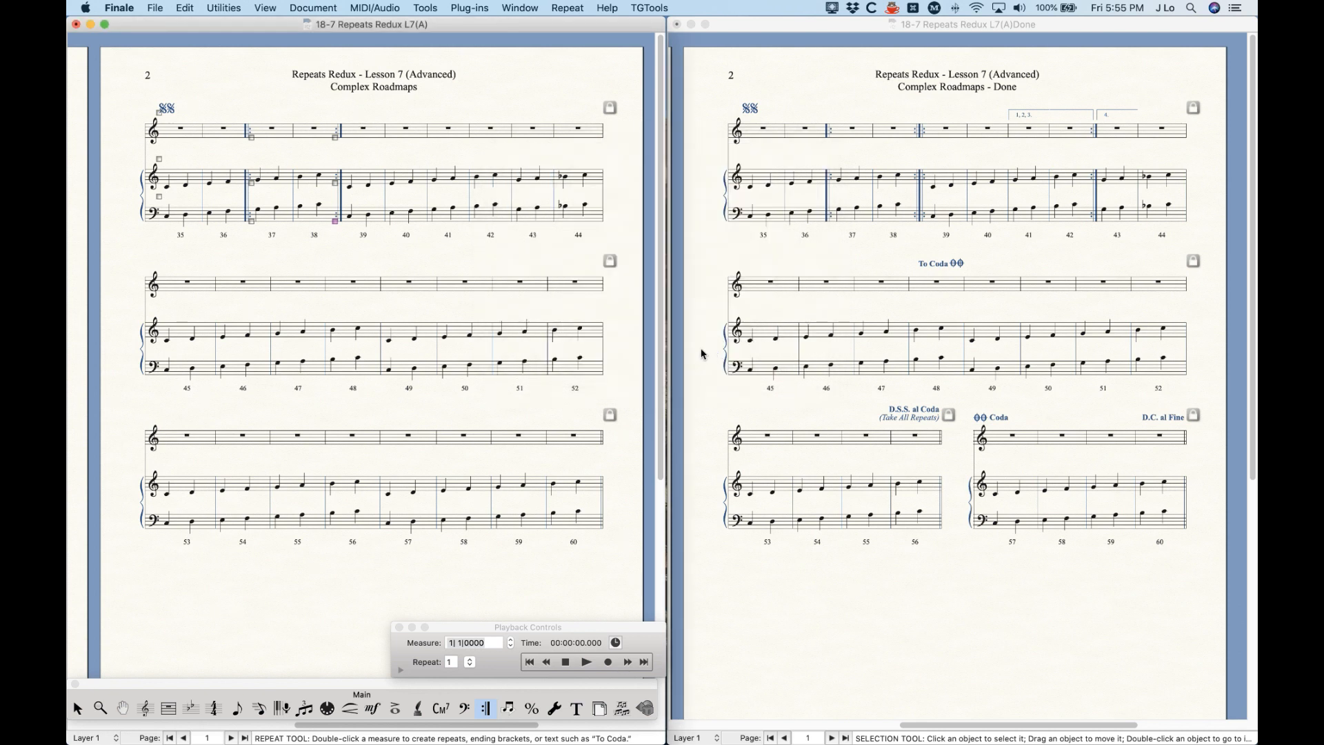
Create a forward repeat bar at the start of measure 39
{"action": "left_click", "coordinate": [371, 115]}
{"action": "right_click", "coordinate": [364, 130]}
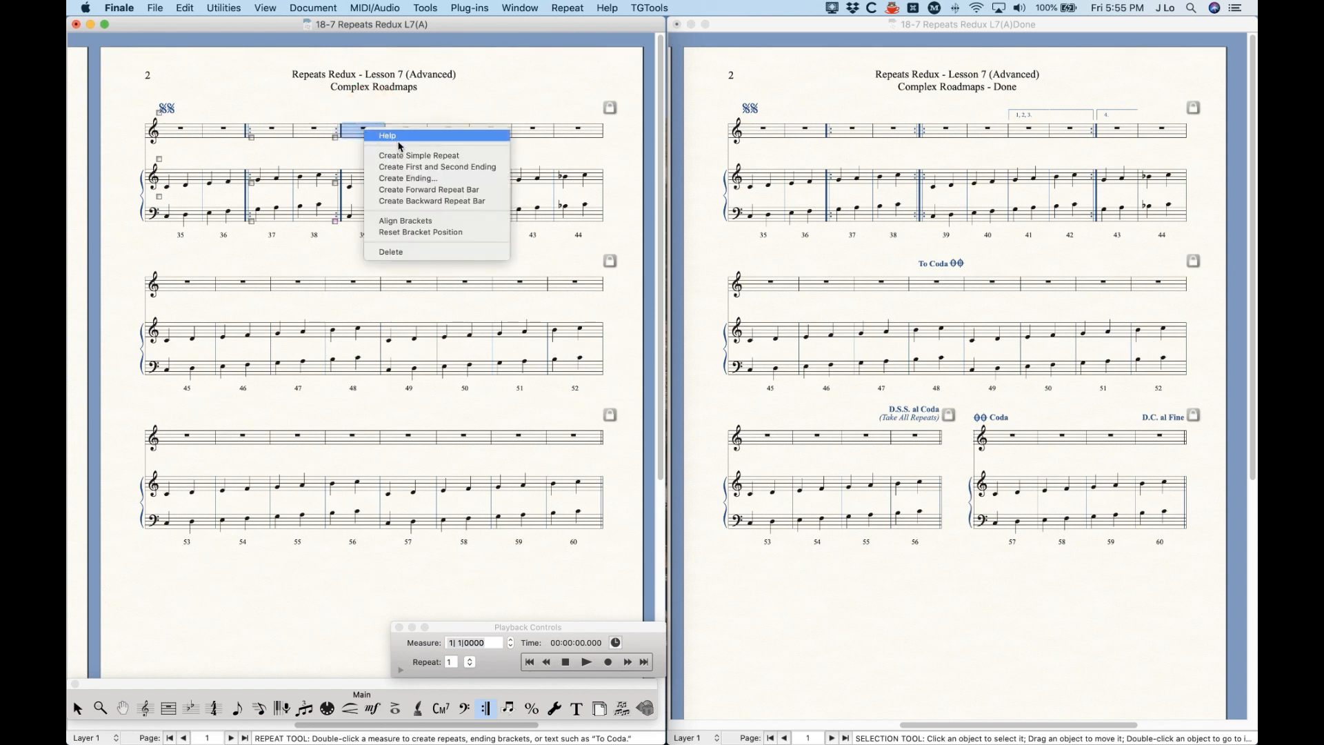
{"action": "left_click", "coordinate": [428, 190]}
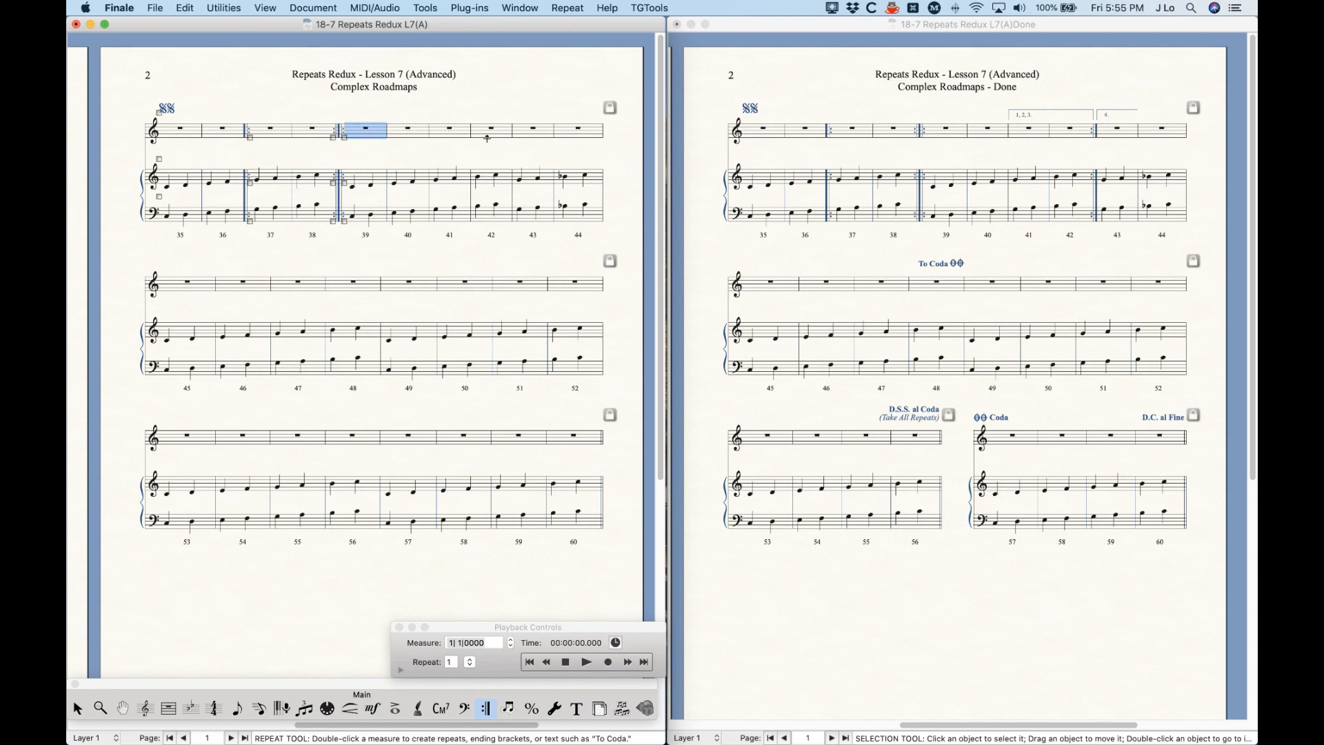
Create an ending over measures 41–42 with ending numbers 1-3, 5-7 and the alternate text "1, 2, 3.", keeping its backward repeat bar
{"action": "left_click", "coordinate": [445, 130]}
{"action": "left_click", "coordinate": [486, 129], "text": "shift"}
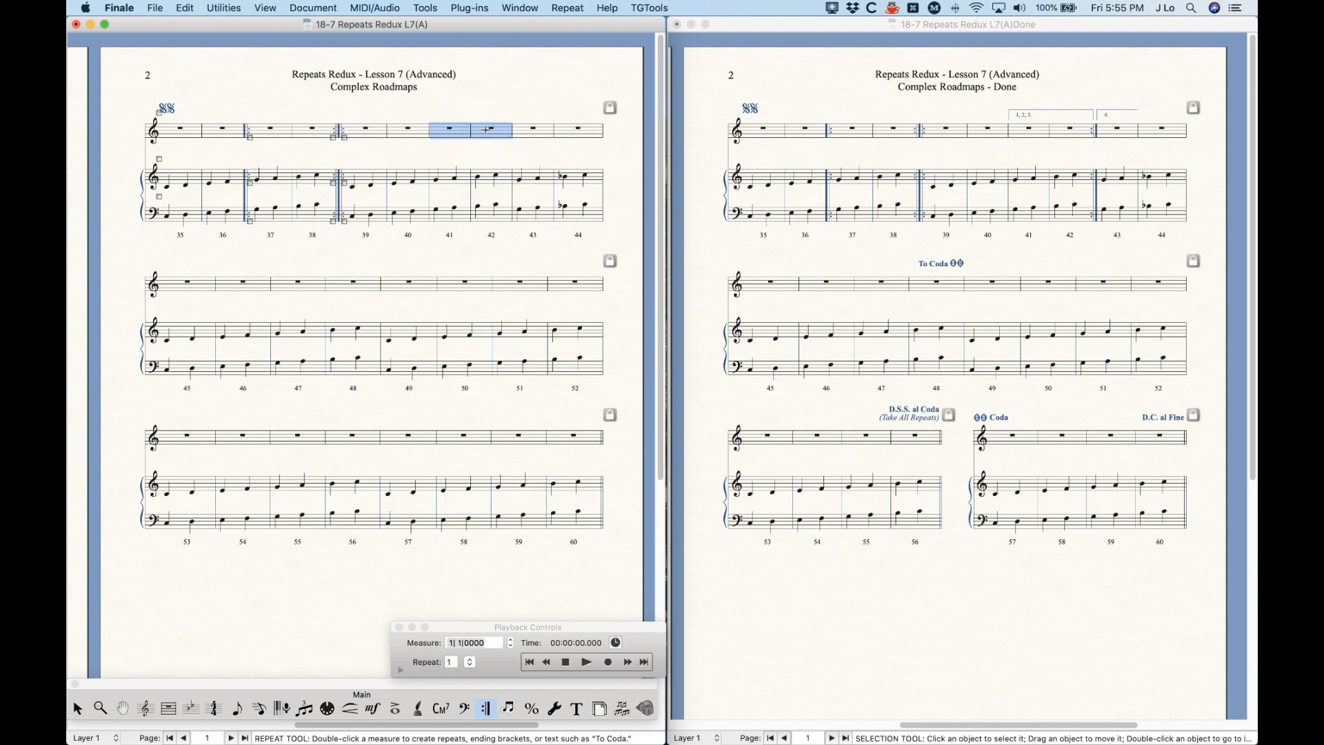
{"action": "double_click", "coordinate": [486, 129]}
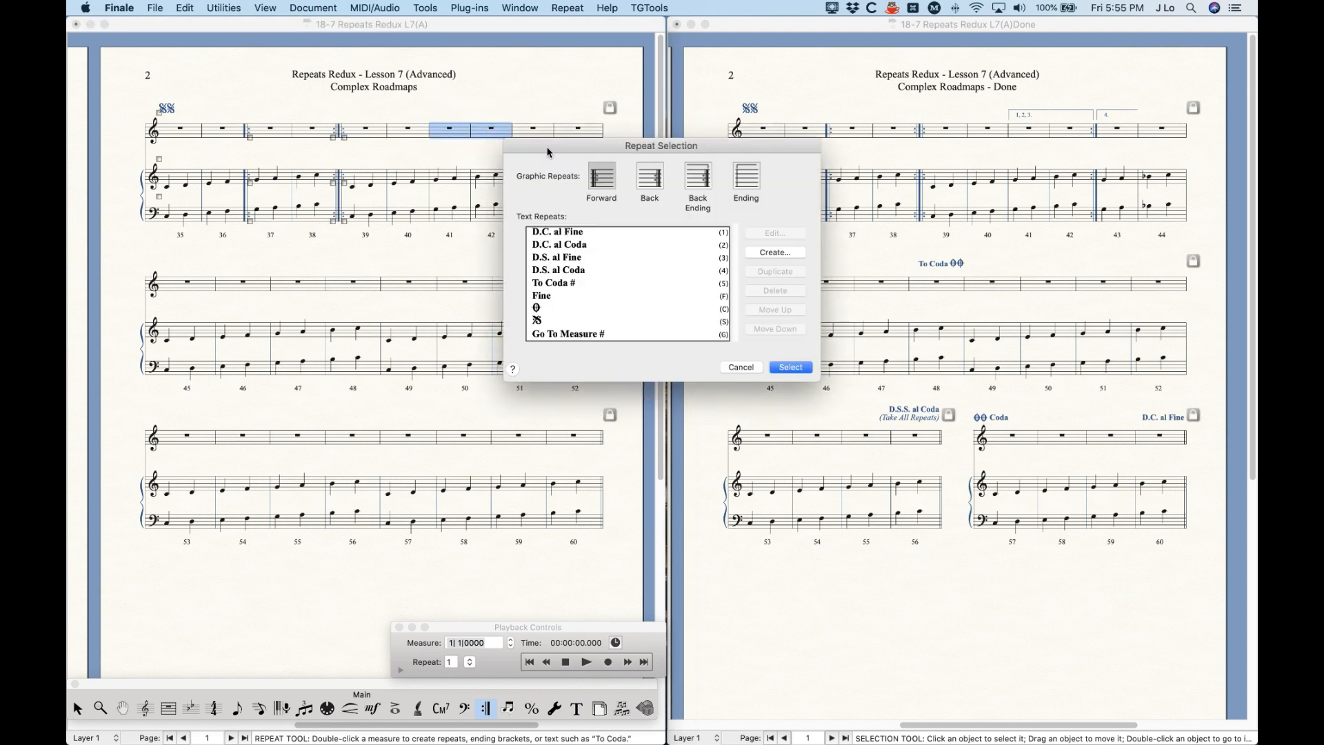
{"action": "left_click", "coordinate": [742, 176]}
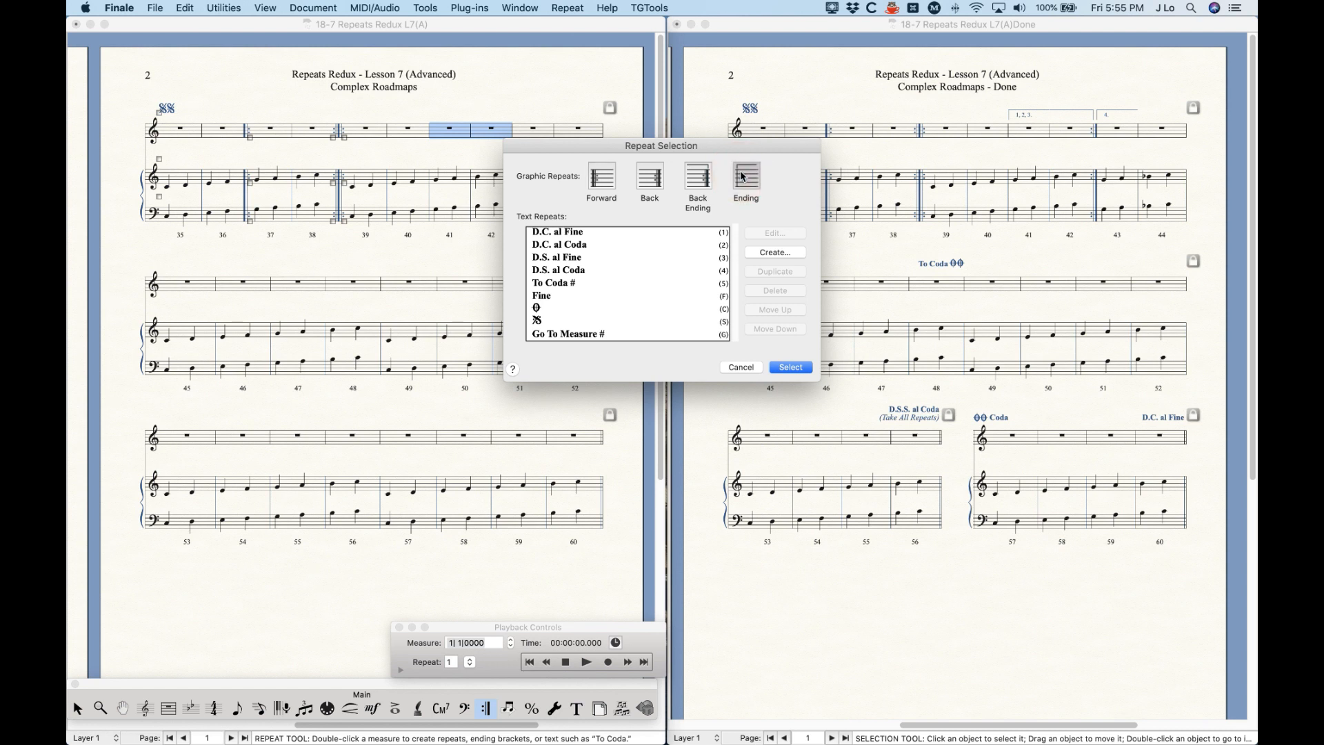
{"action": "left_click", "coordinate": [800, 368]}
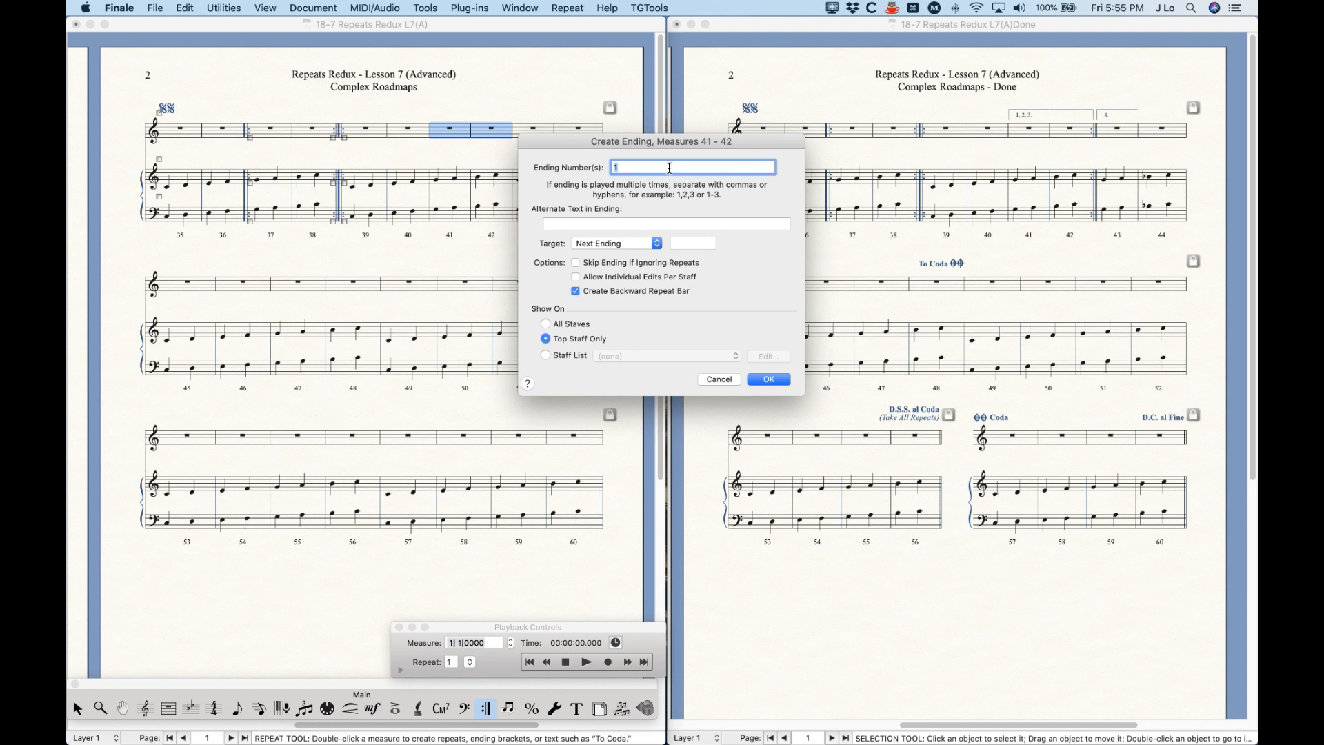
{"action": "left_click", "coordinate": [637, 171]}
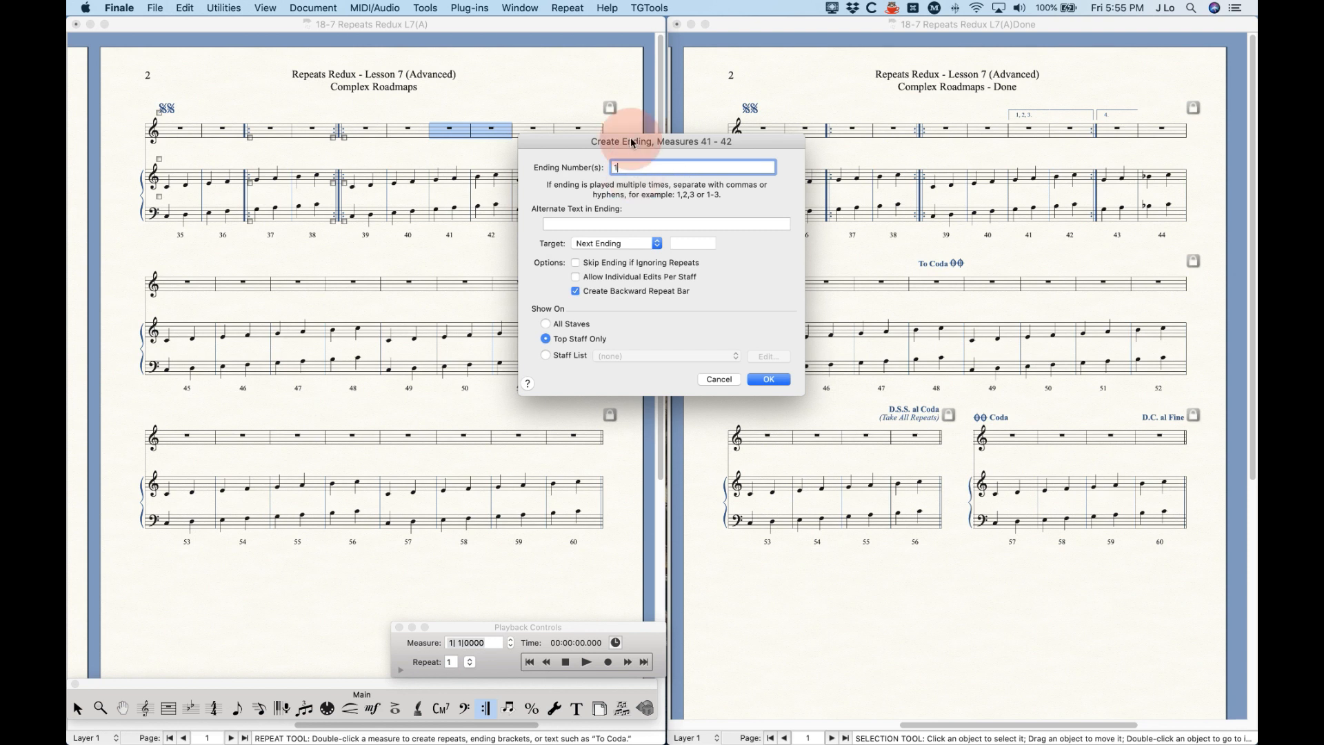
{"action": "left_click_drag", "start_coordinate": [624, 141], "coordinate": [462, 256]}
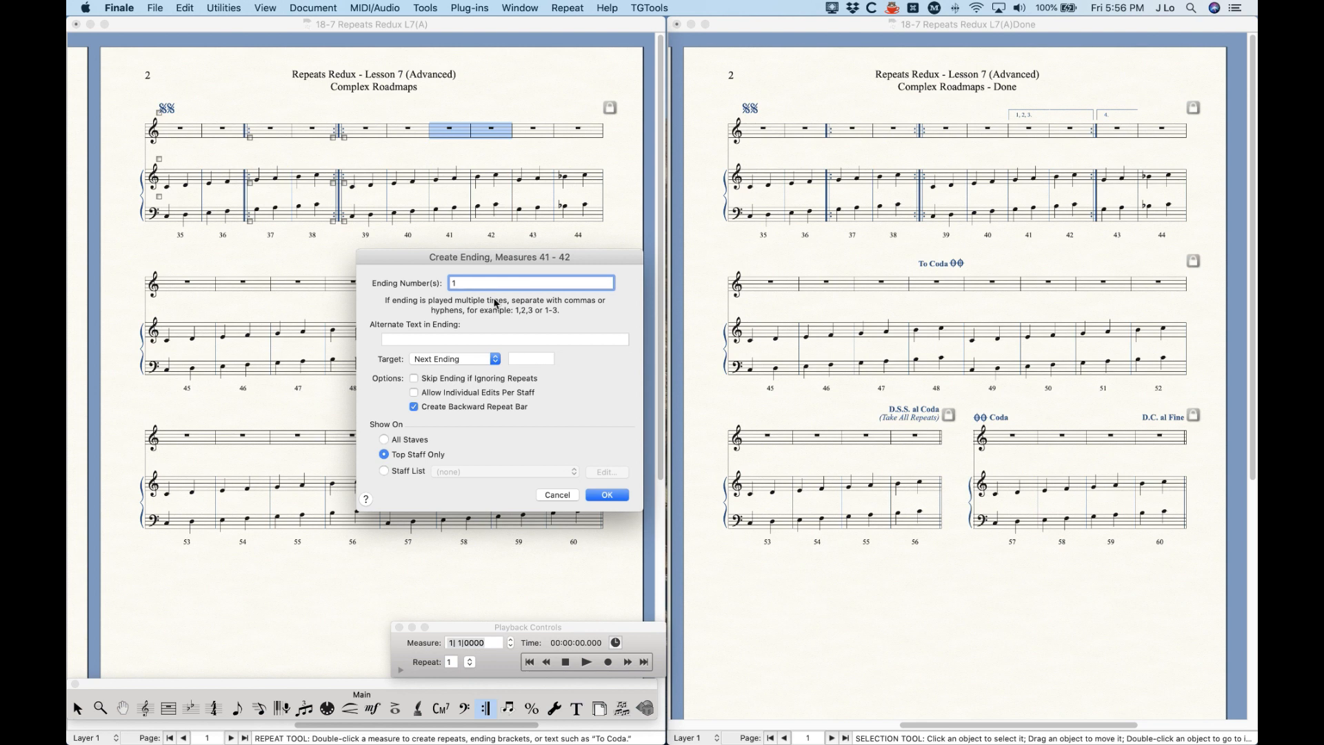
{"action": "type", "text": "-3, 5-7"}
{"action": "left_click", "coordinate": [407, 340]}
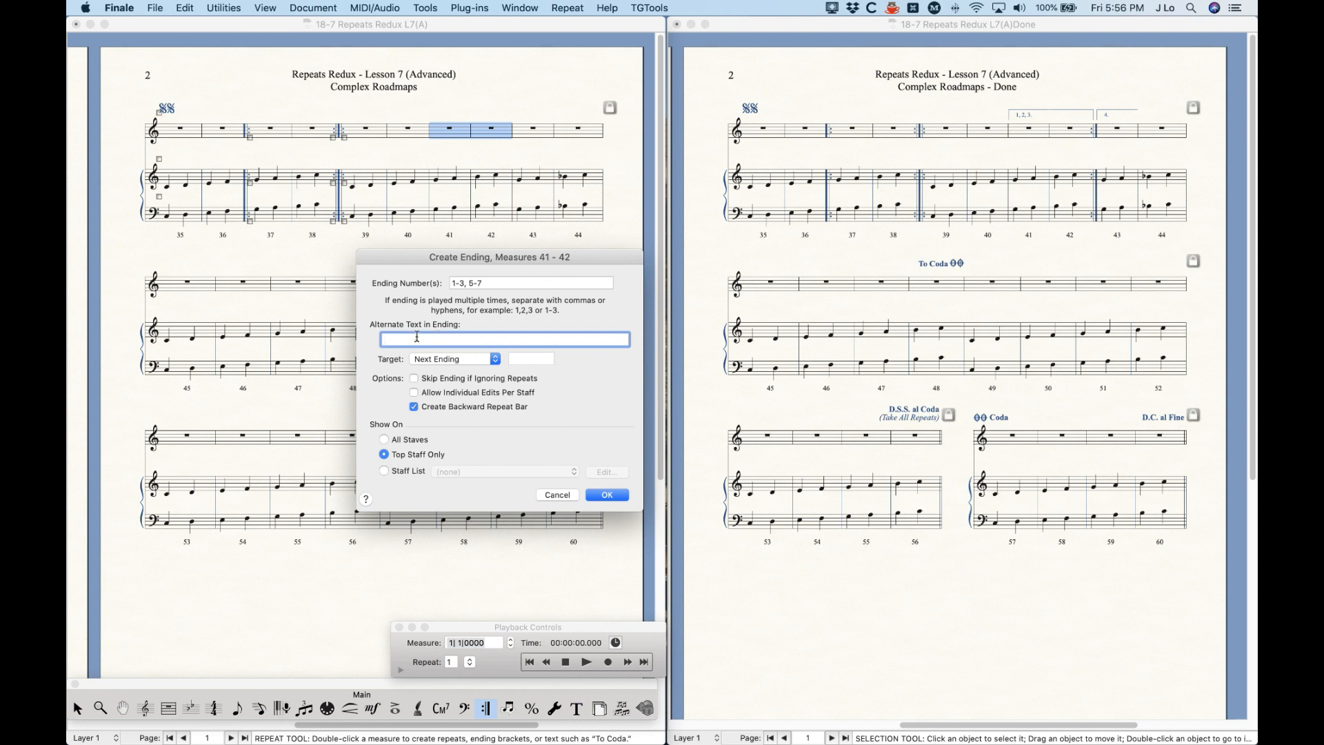
{"action": "type", "text": "1, 2, 3."}
{"action": "left_click", "coordinate": [607, 494]}
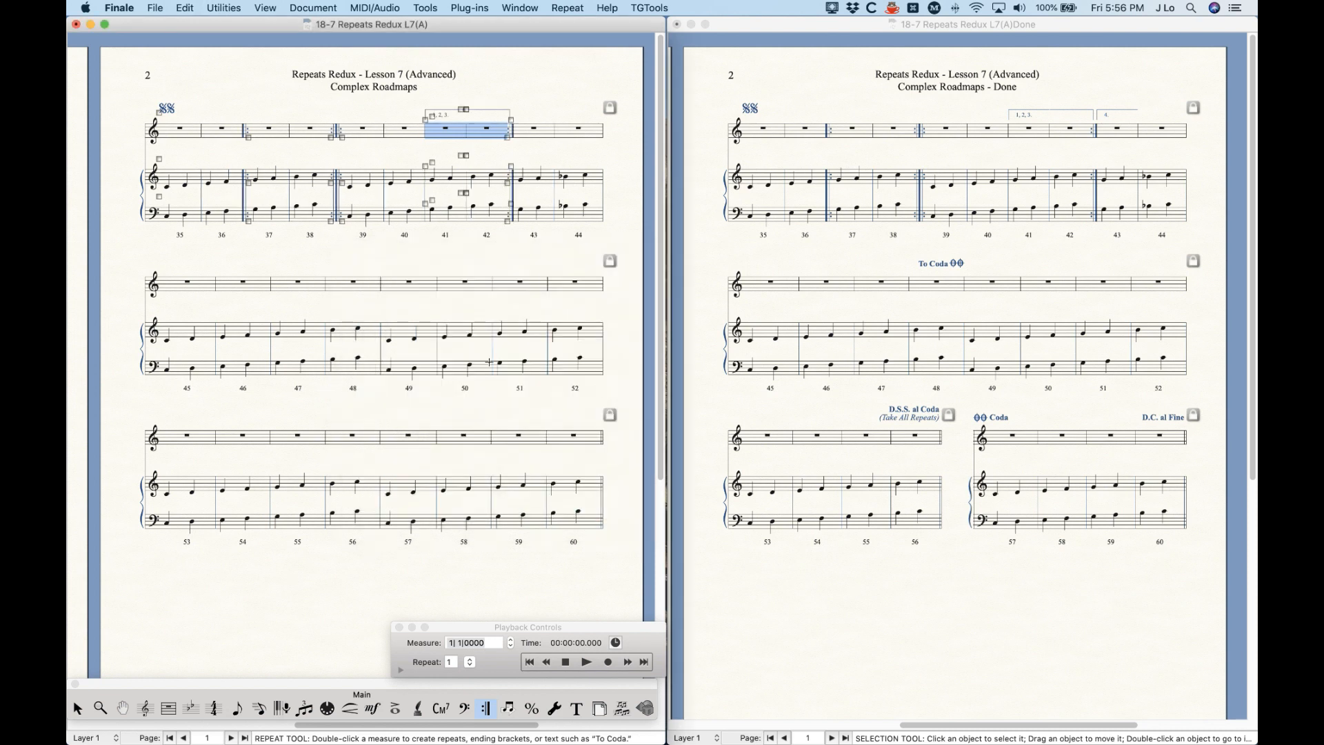
Create ending number 4 at measure 43 without a backward repeat bar
{"action": "left_click", "coordinate": [534, 132]}
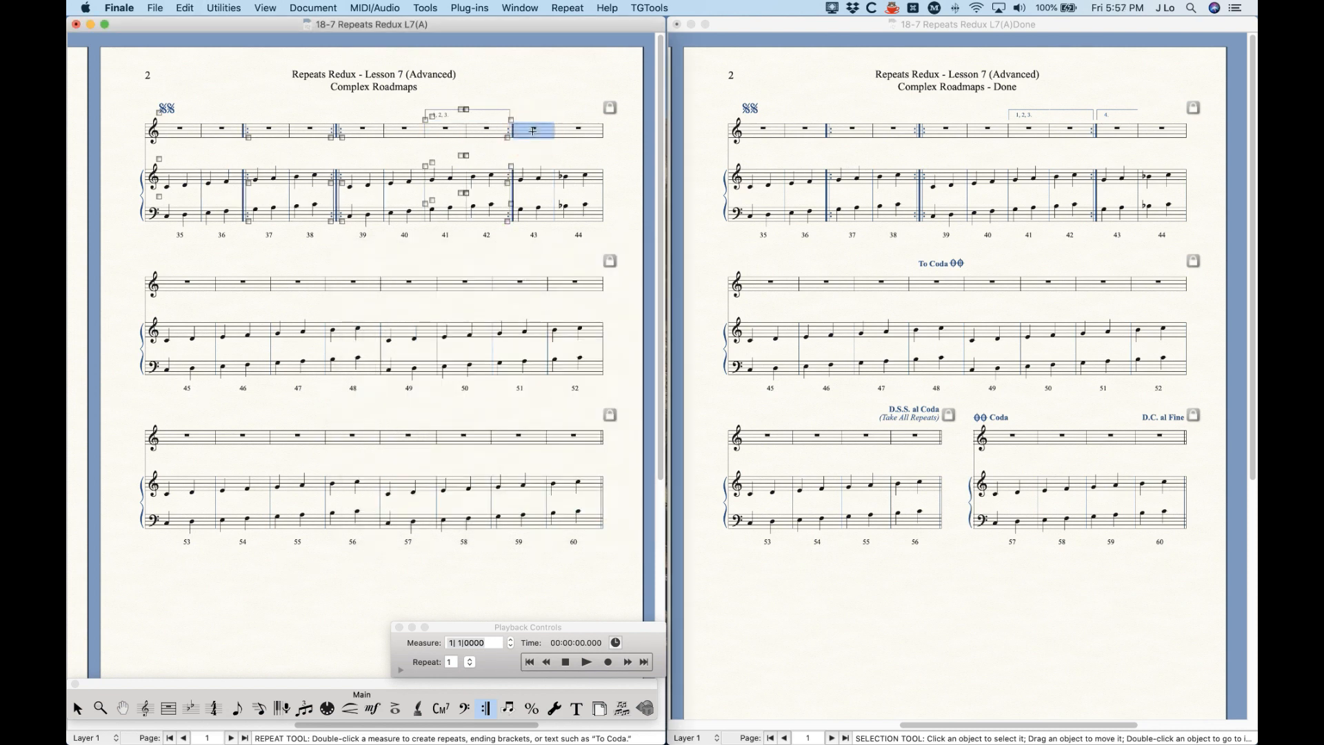
{"action": "double_click", "coordinate": [533, 131]}
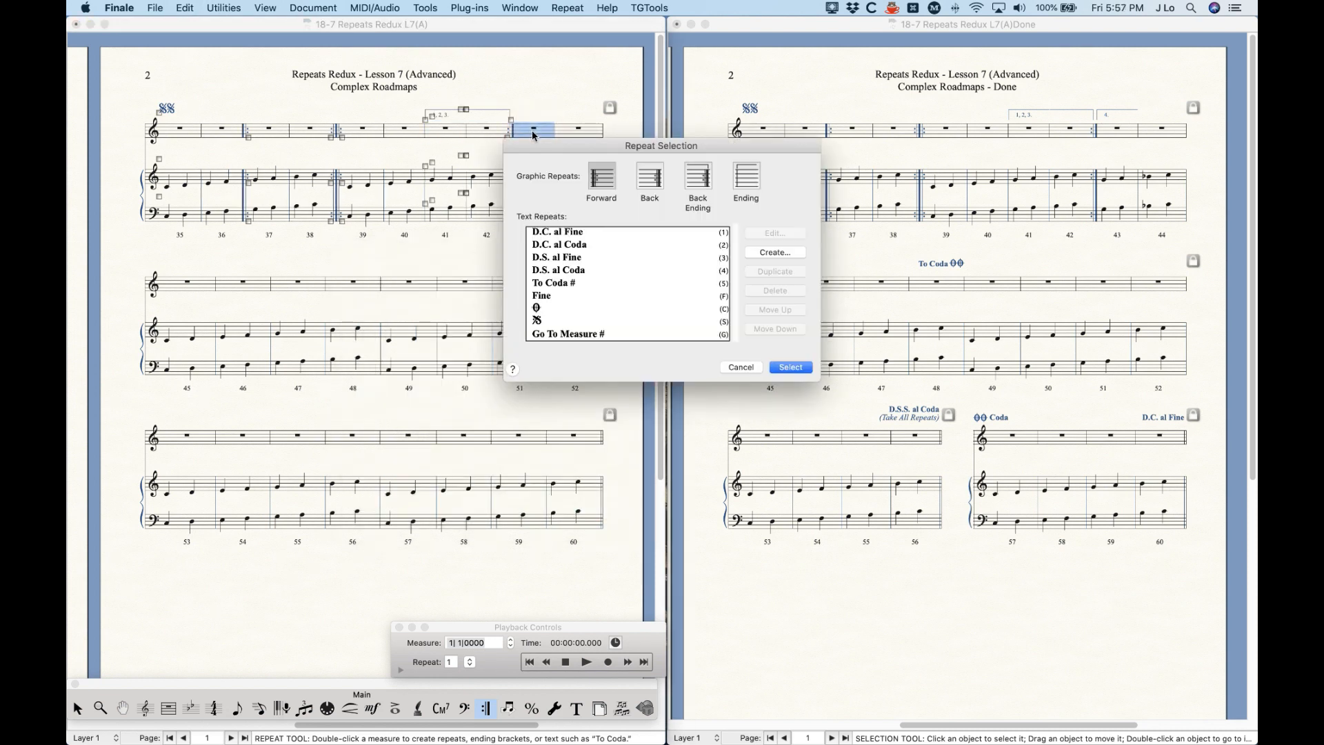
{"action": "left_click", "coordinate": [756, 182]}
{"action": "left_click", "coordinate": [779, 370]}
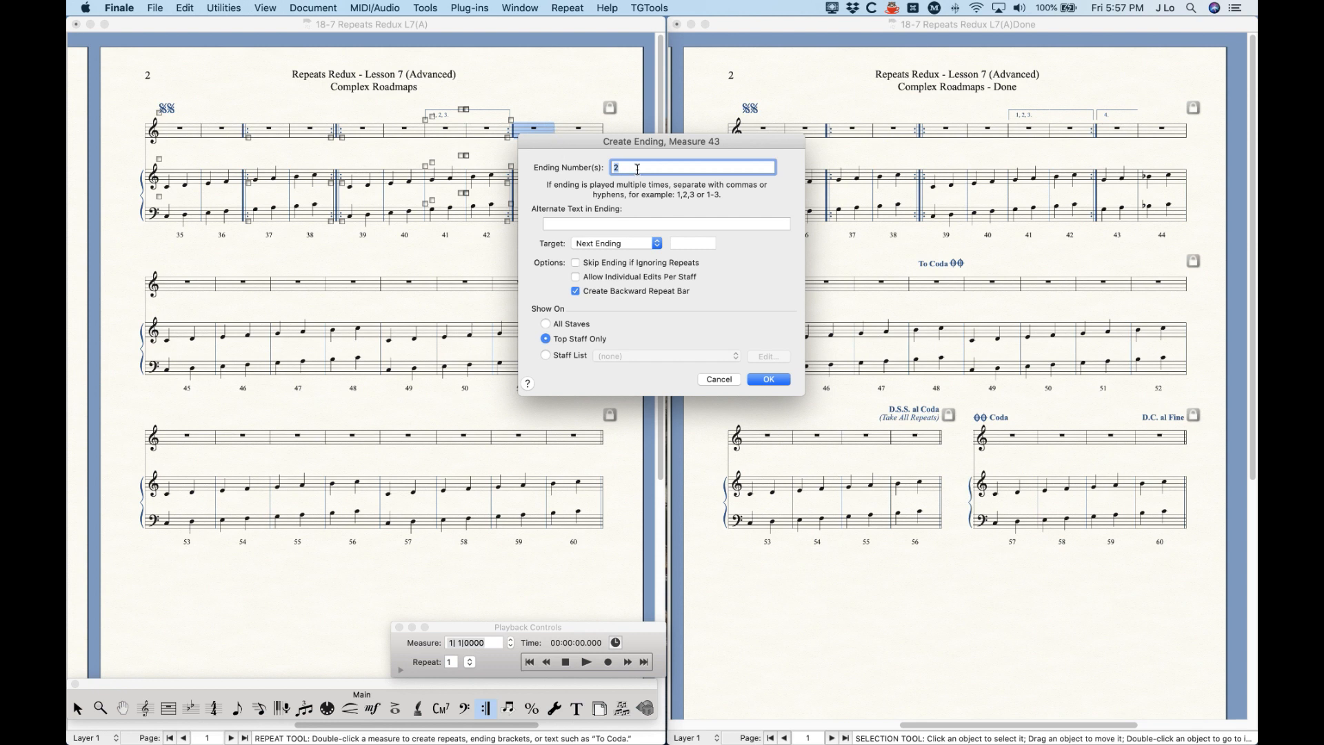
{"action": "type", "text": "4"}
{"action": "left_click", "coordinate": [603, 293]}
{"action": "left_click", "coordinate": [768, 381]}
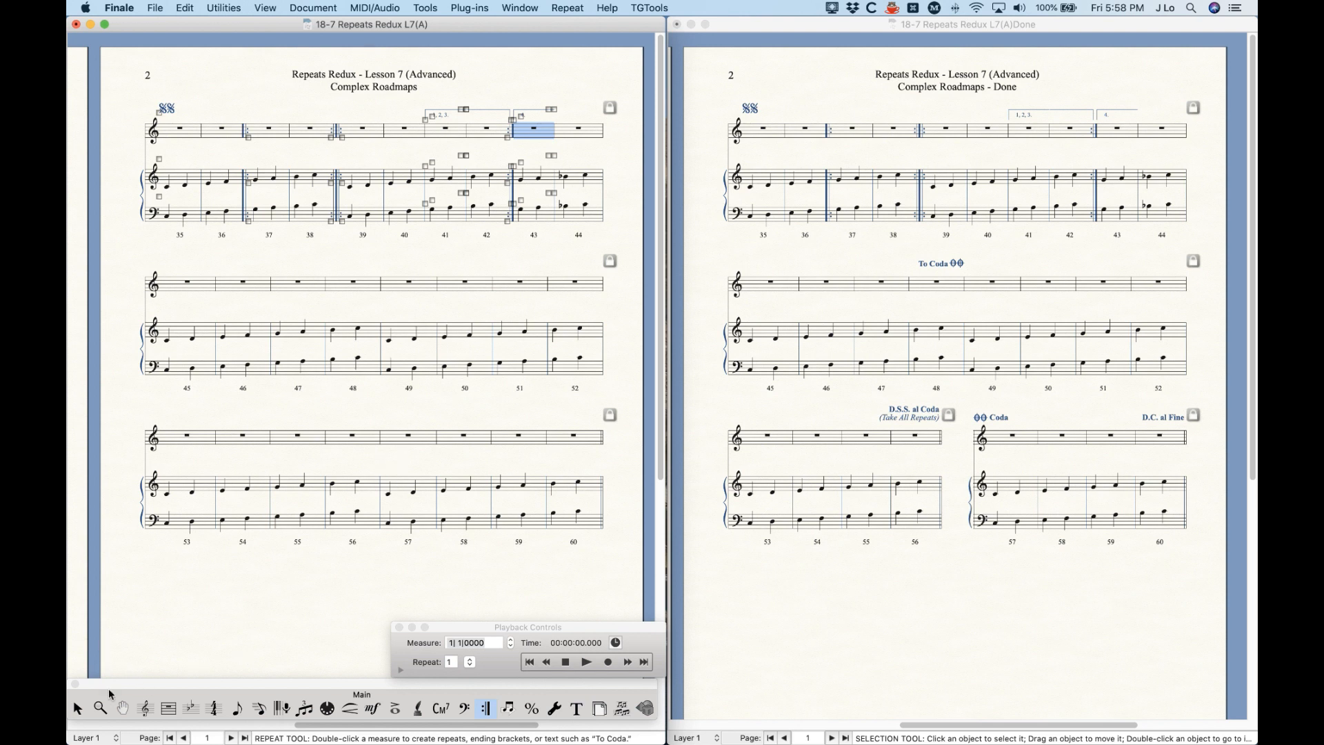
Create a separate coda system starting at measure 57, without the coda symbol, "Coda" text, "To Coda" or any D.C./D.S. marking
{"action": "left_click", "coordinate": [77, 708]}
{"action": "left_click", "coordinate": [386, 438]}
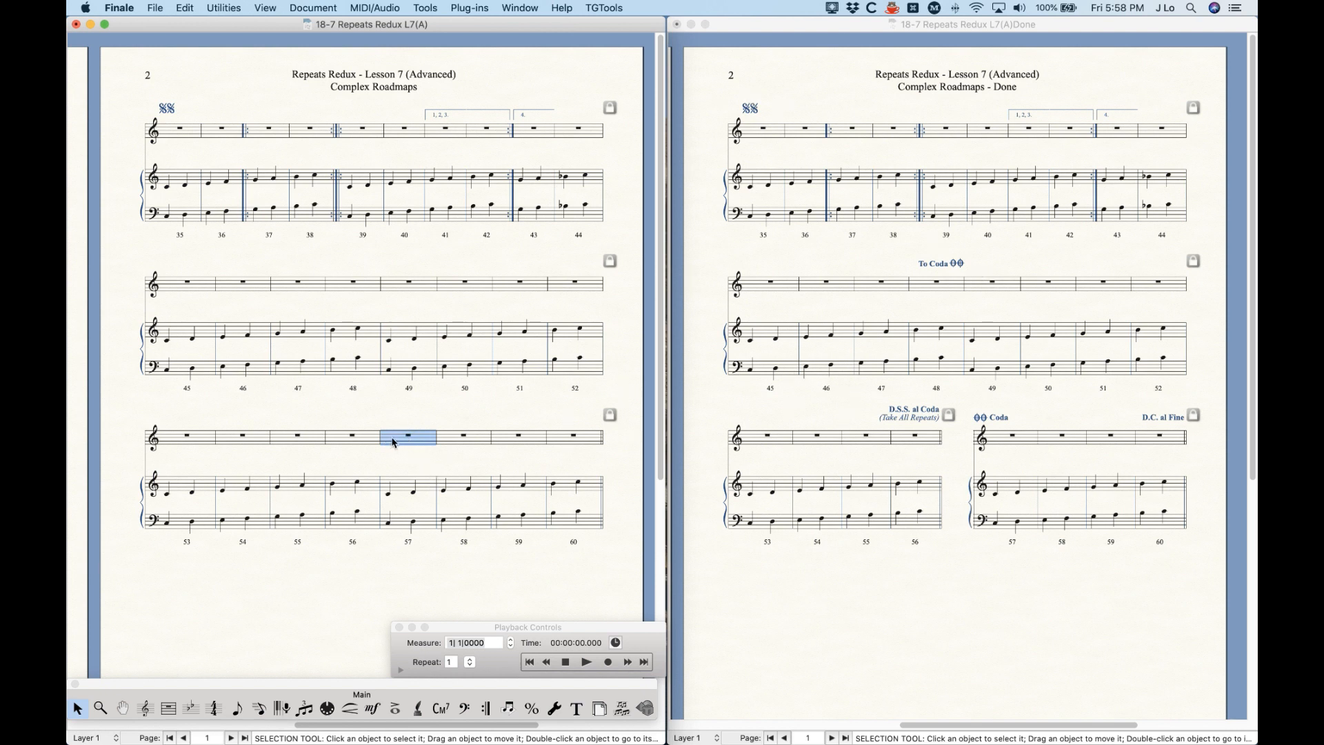
{"action": "left_click", "coordinate": [461, 8]}
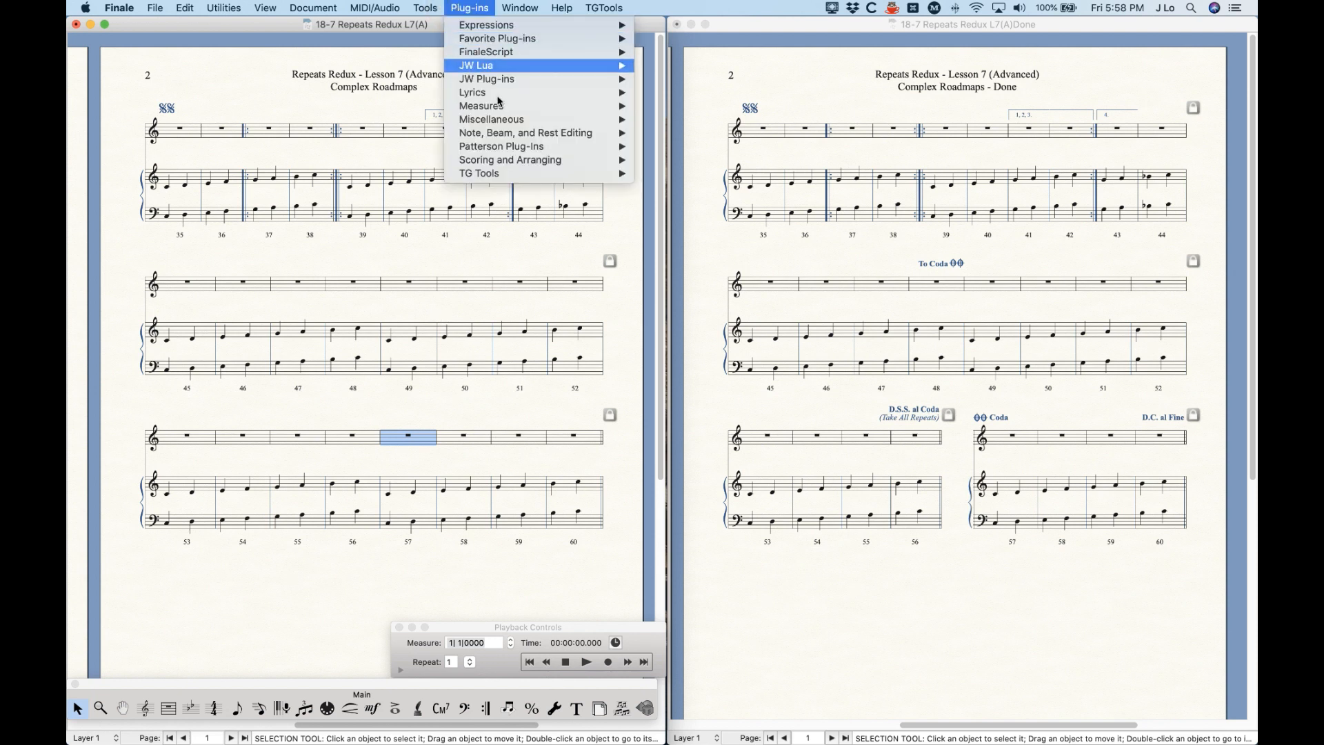
{"action": "mouse_move", "coordinate": [501, 110]}
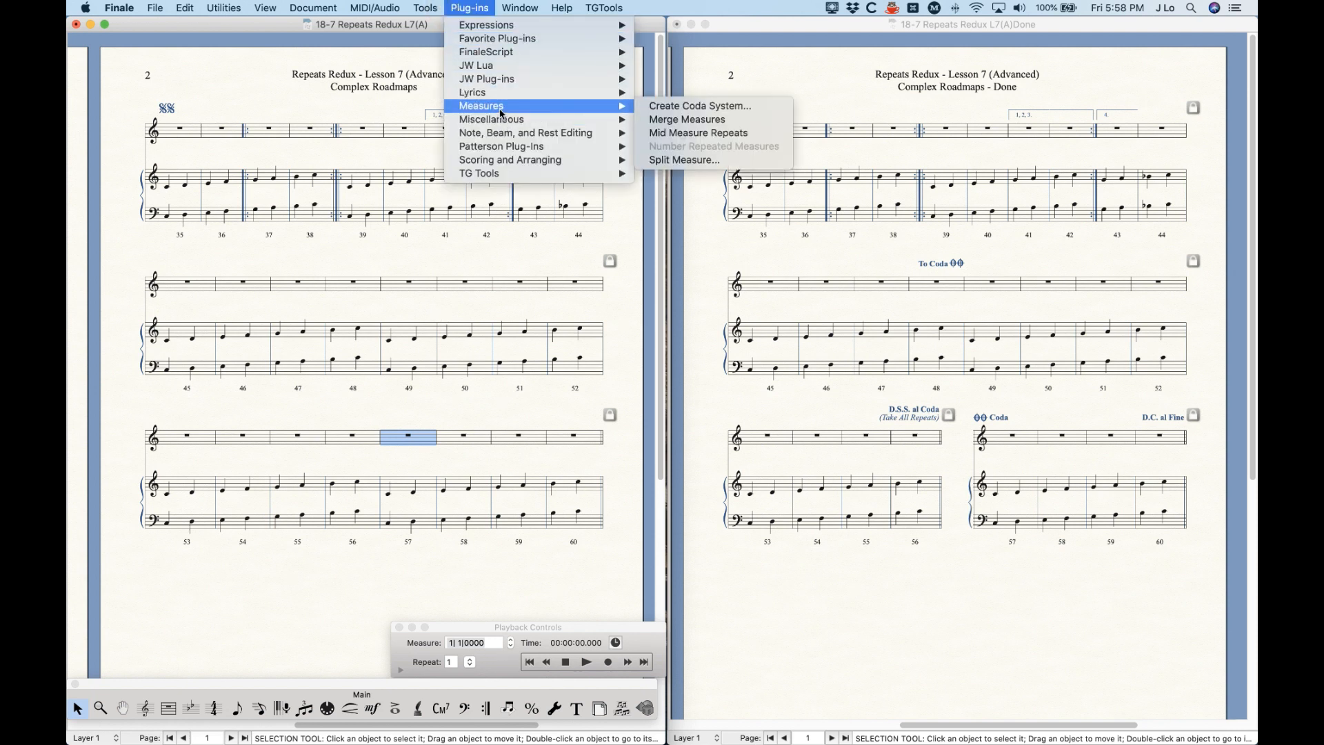
{"action": "left_click", "coordinate": [694, 107]}
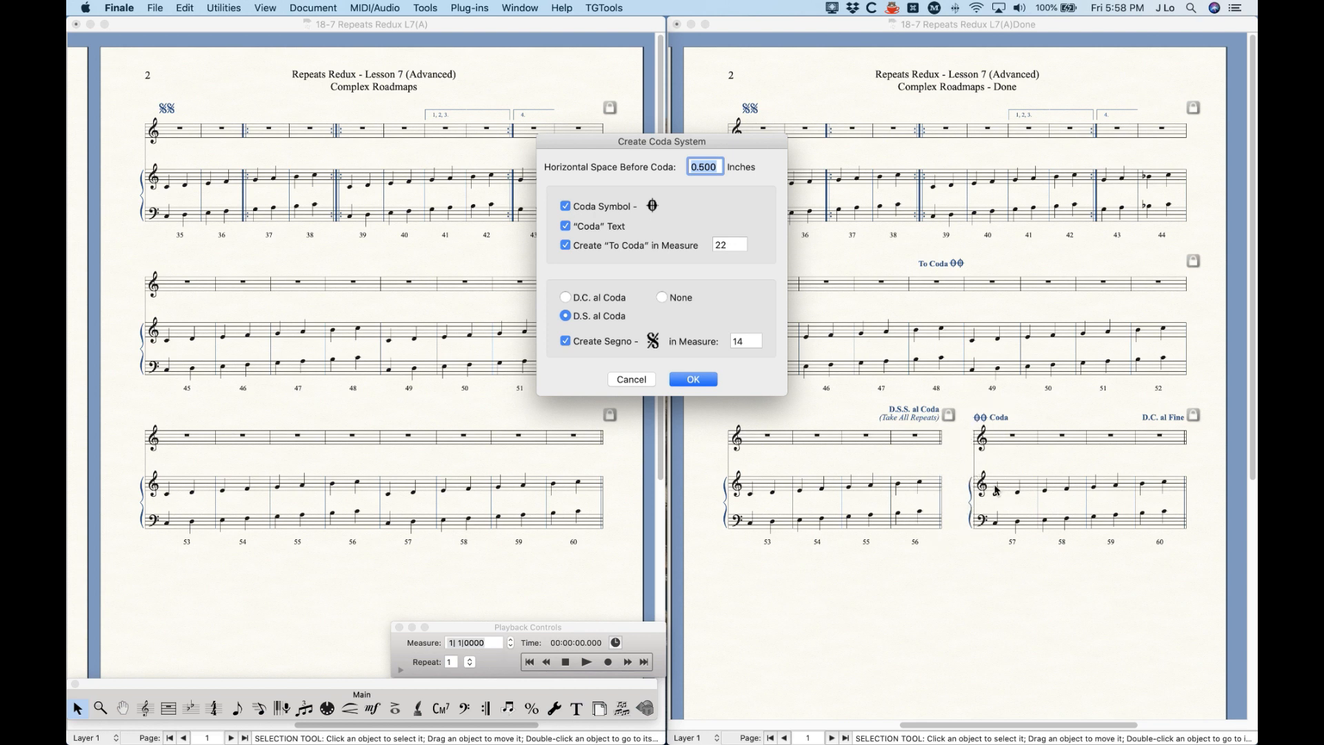
{"action": "left_click", "coordinate": [564, 206]}
{"action": "left_click", "coordinate": [565, 226]}
{"action": "left_click", "coordinate": [565, 245]}
{"action": "left_click", "coordinate": [660, 299]}
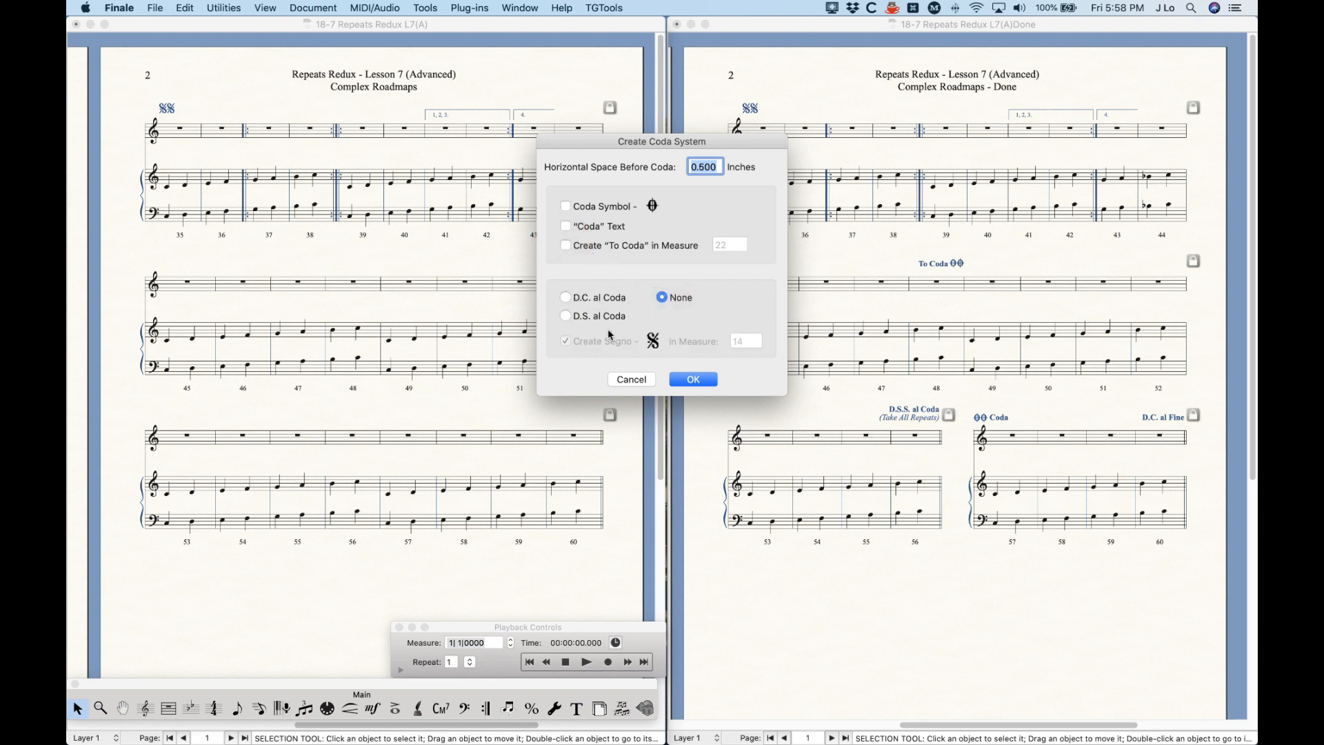
{"action": "left_click", "coordinate": [565, 297]}
{"action": "left_click", "coordinate": [566, 342]}
{"action": "left_click", "coordinate": [663, 297]}
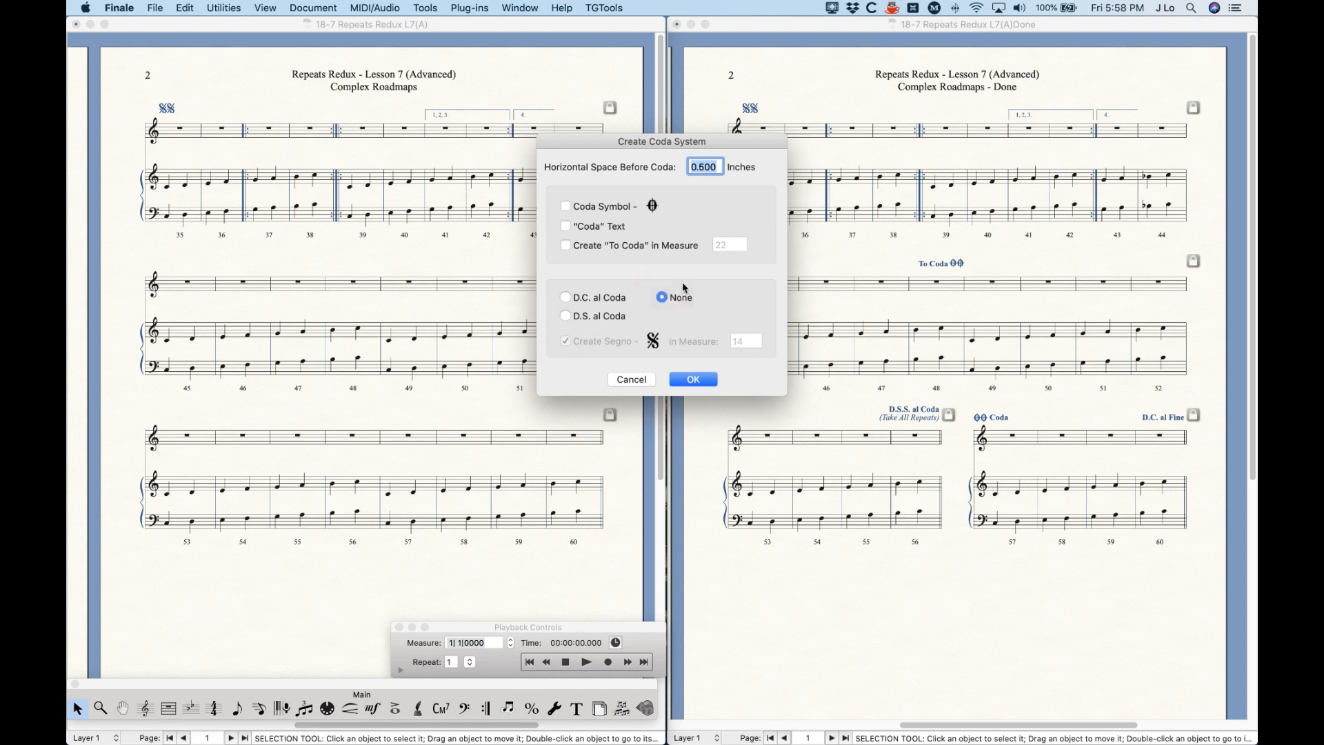
{"action": "left_click", "coordinate": [694, 379]}
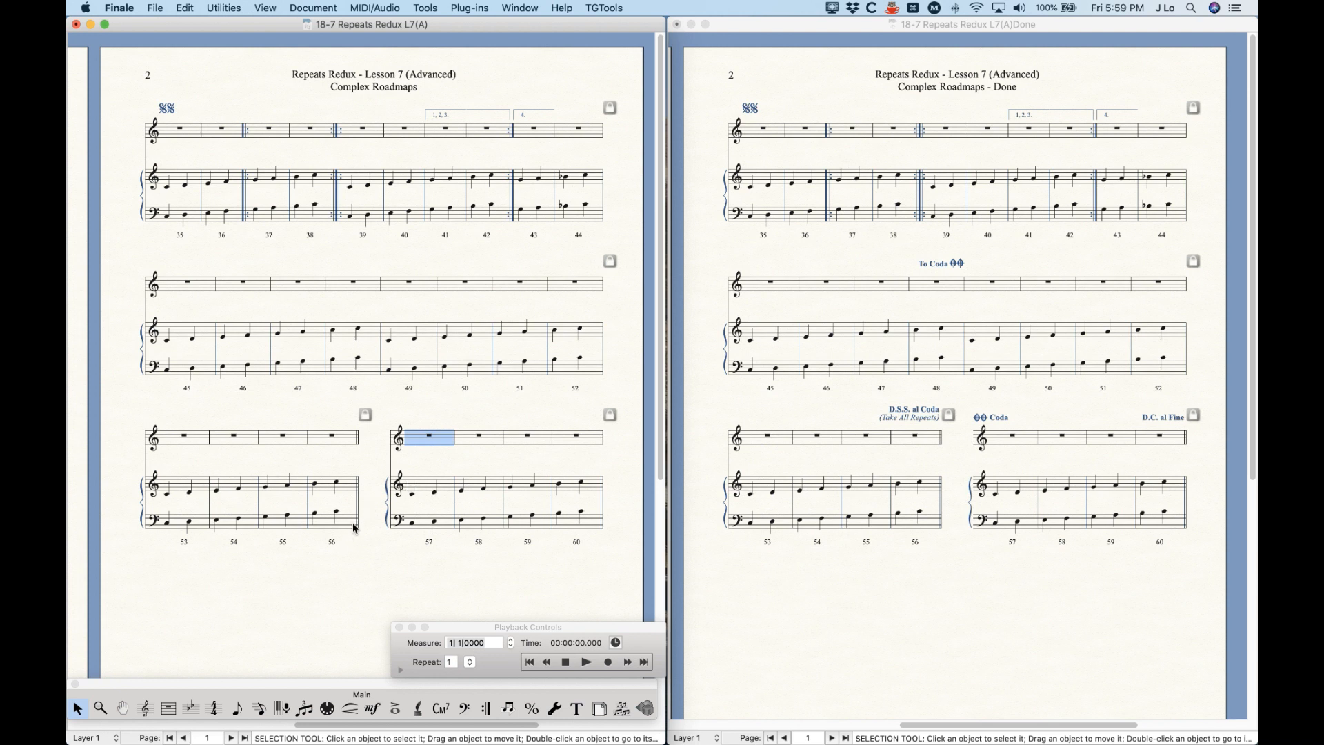
Duplicate the D.S. al Coda text repeat for measure 56 and change the copy's text to "D.S.S. al Coda"
{"action": "left_click", "coordinate": [337, 442]}
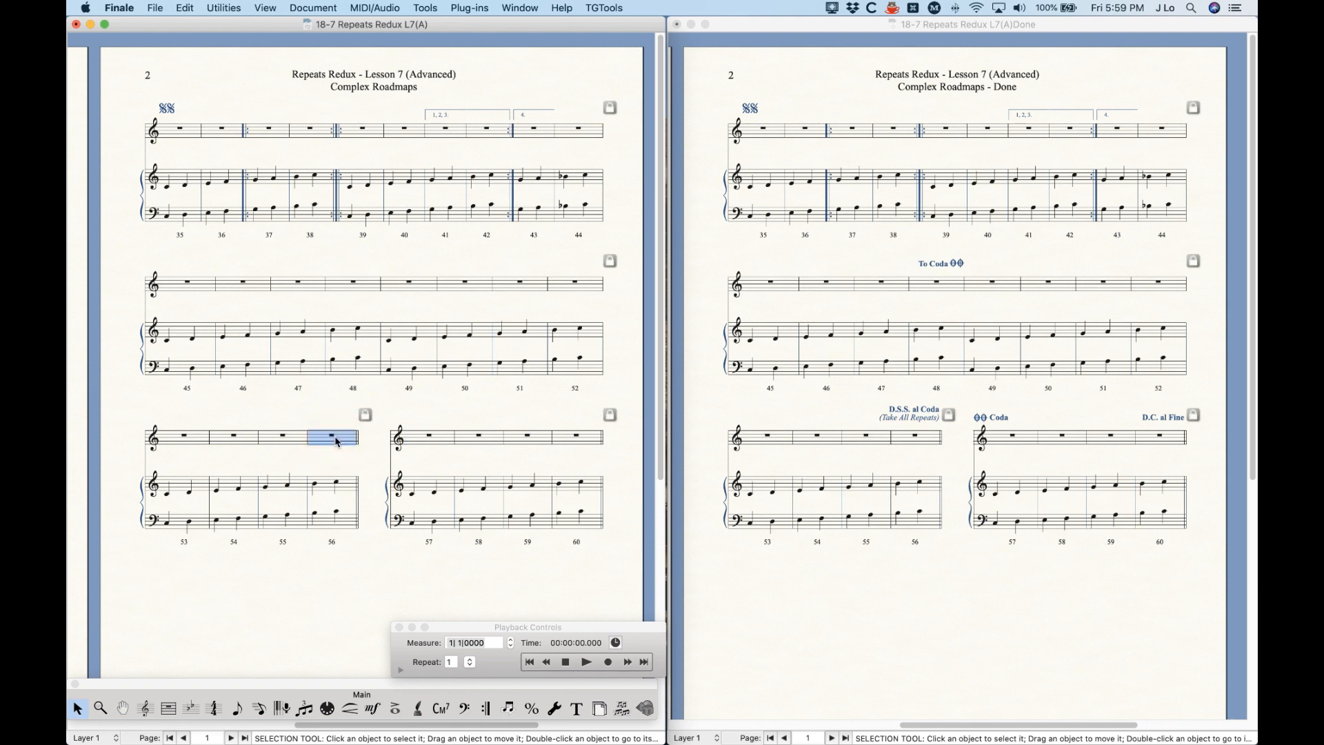
{"action": "double_click", "coordinate": [337, 442]}
{"action": "left_click", "coordinate": [765, 464]}
{"action": "left_click", "coordinate": [486, 709]}
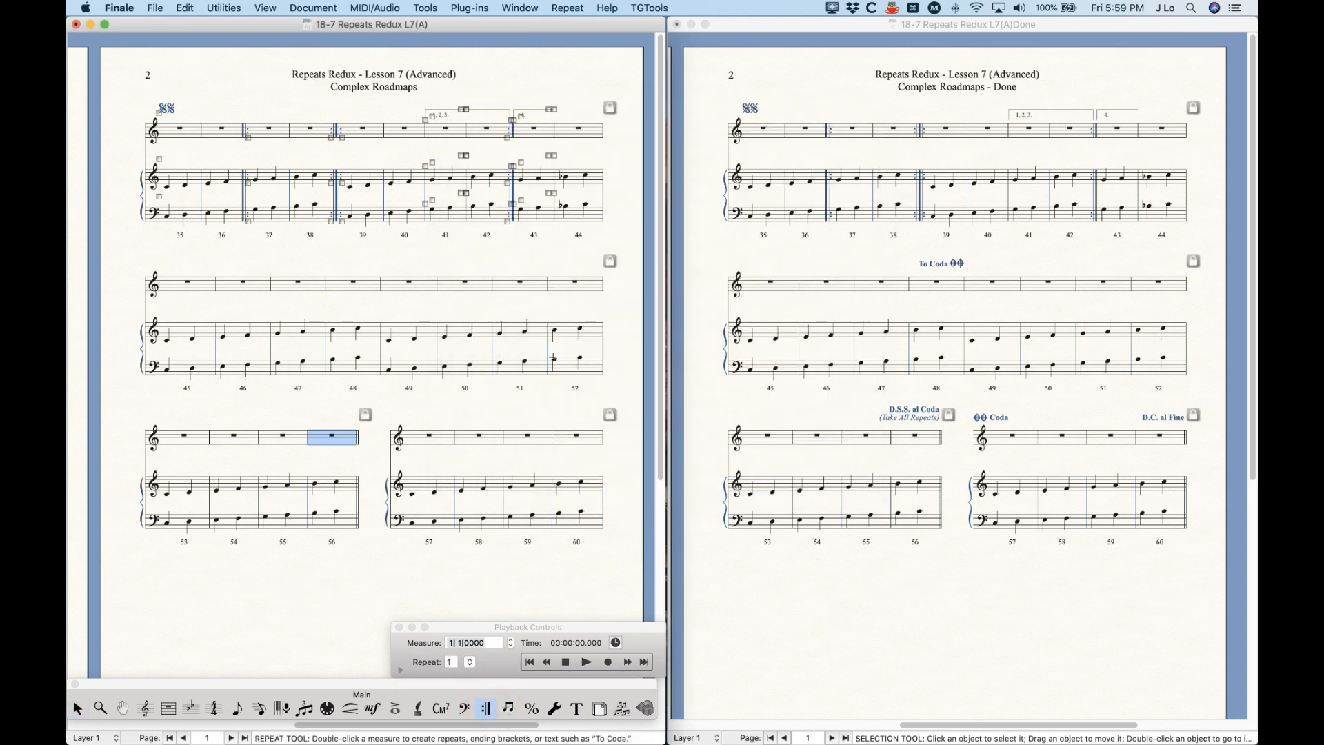
{"action": "double_click", "coordinate": [553, 357]}
{"action": "scroll", "coordinate": [590, 312], "scroll_direction": "down", "scroll_amount": 5}
{"action": "scroll", "coordinate": [590, 311], "scroll_direction": "up", "scroll_amount": 5}
{"action": "left_click", "coordinate": [581, 271]}
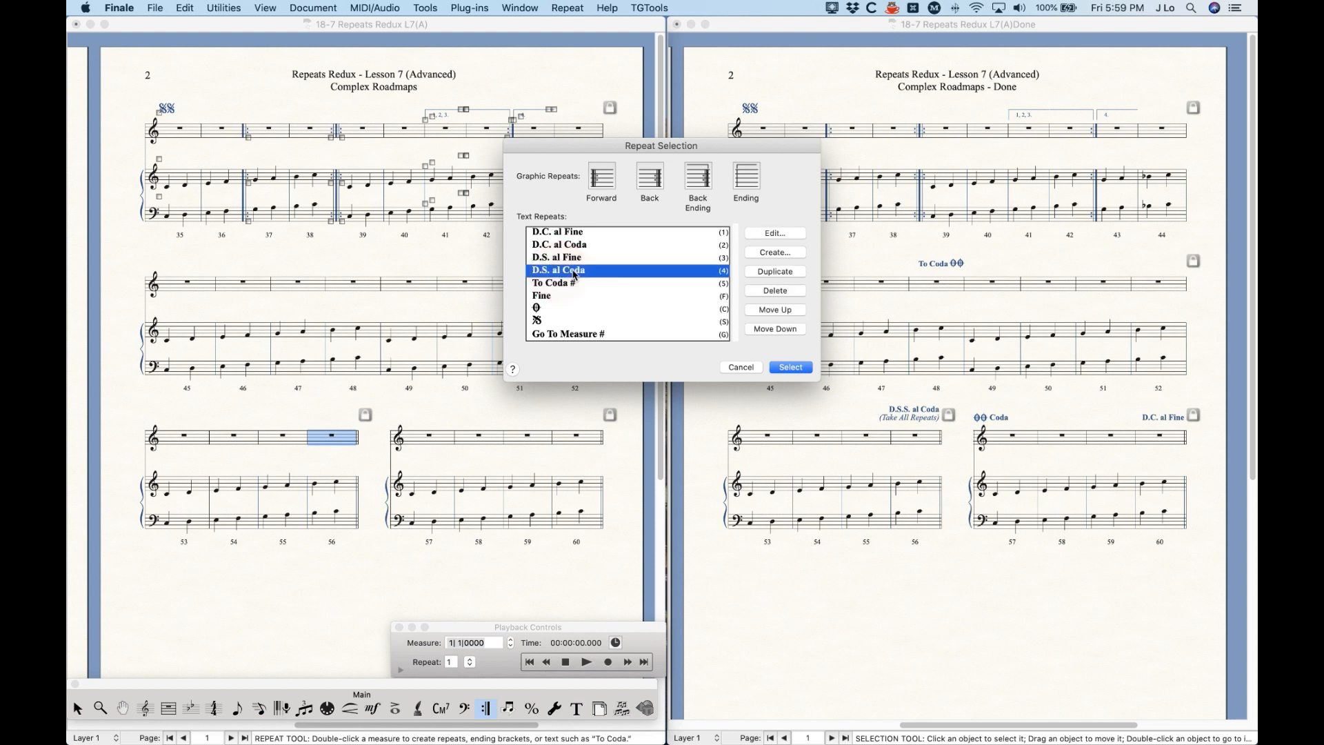
{"action": "left_click", "coordinate": [786, 269]}
{"action": "left_click", "coordinate": [775, 235]}
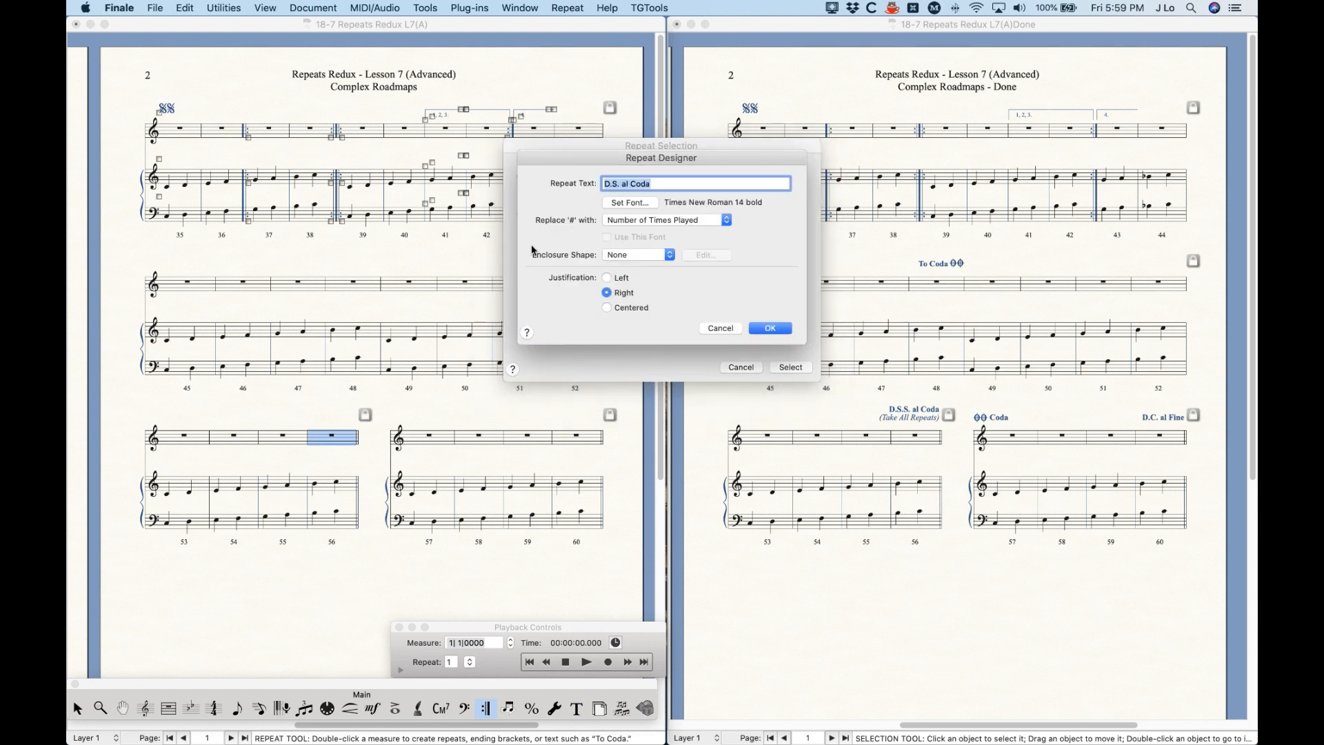
{"action": "left_click", "coordinate": [618, 184]}
{"action": "type", "text": "S."}
{"action": "left_click", "coordinate": [769, 328]}
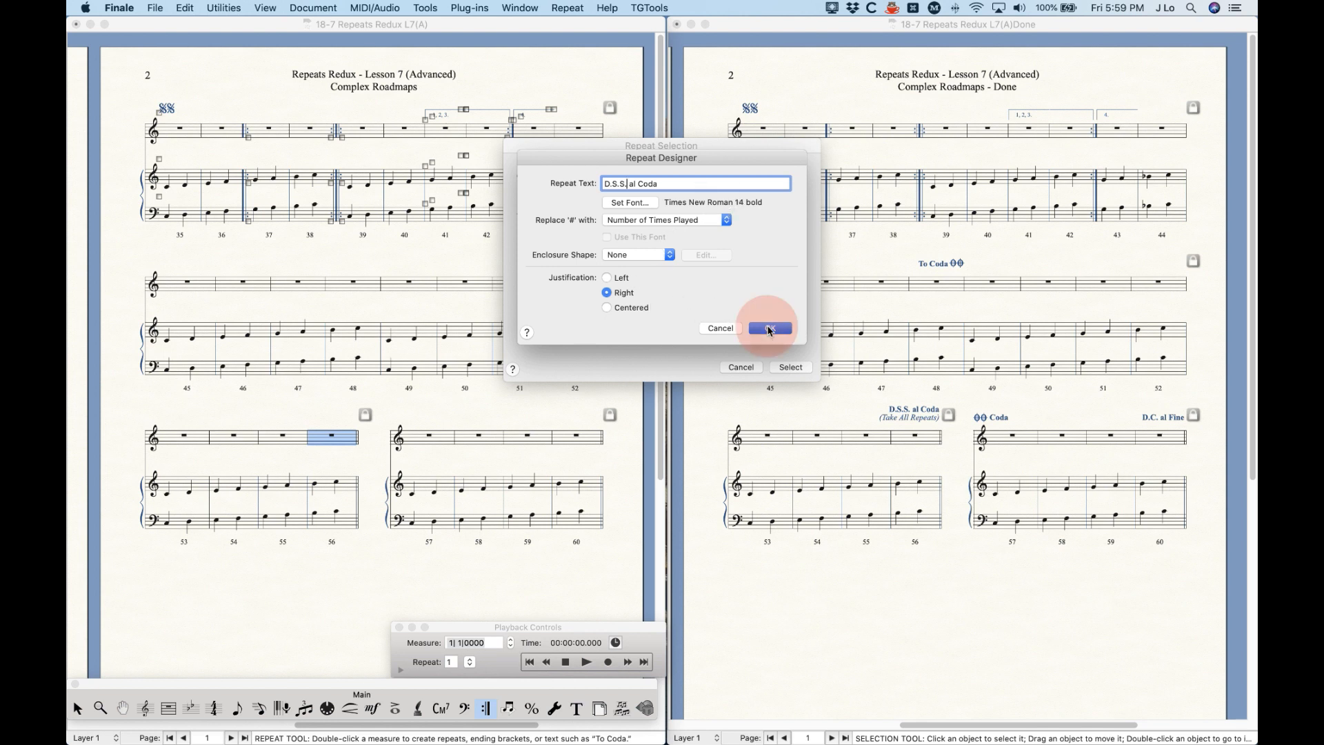
Assign D.S.S. al Coda to measure 56 with the Always Jump action and target 14, and move its text slightly higher
{"action": "left_click", "coordinate": [791, 367]}
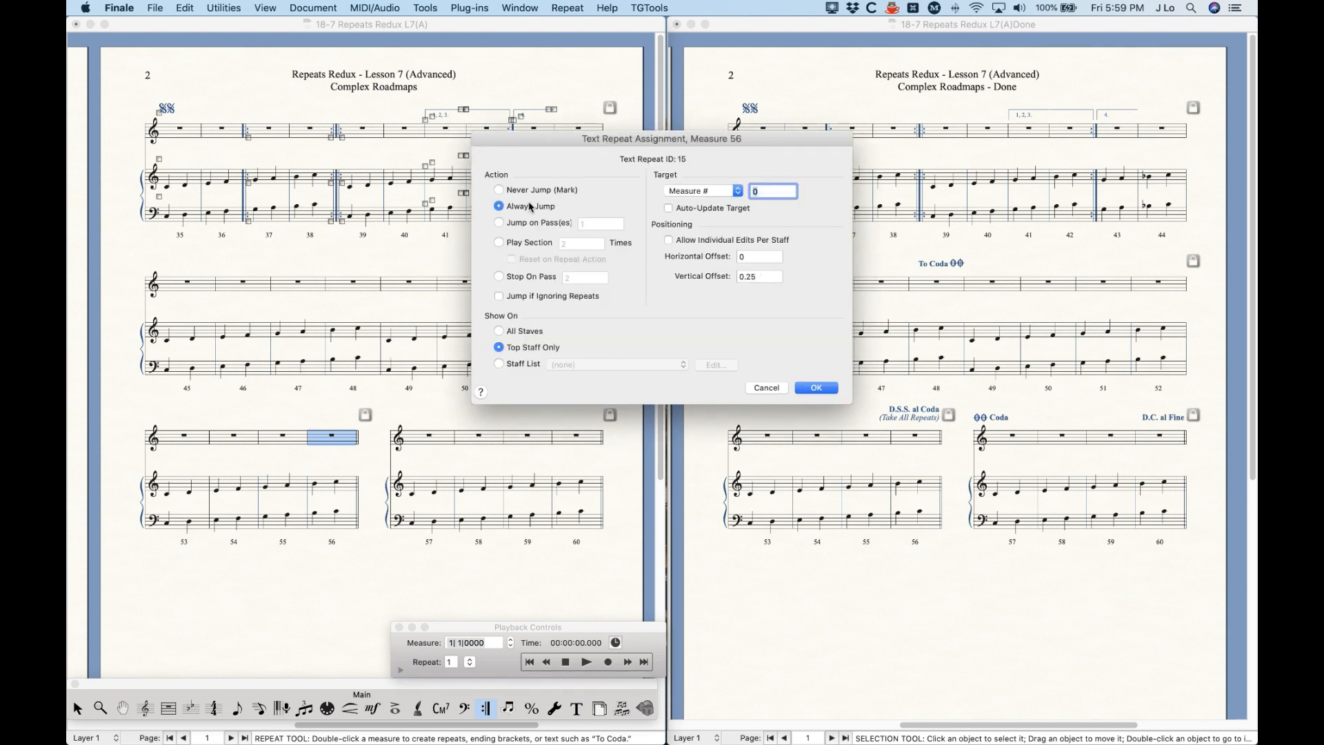
{"action": "left_click", "coordinate": [713, 191]}
{"action": "left_click", "coordinate": [709, 182]}
{"action": "left_click_drag", "start_coordinate": [774, 194], "coordinate": [743, 192]}
{"action": "type", "text": "14"}
{"action": "left_click", "coordinate": [811, 390]}
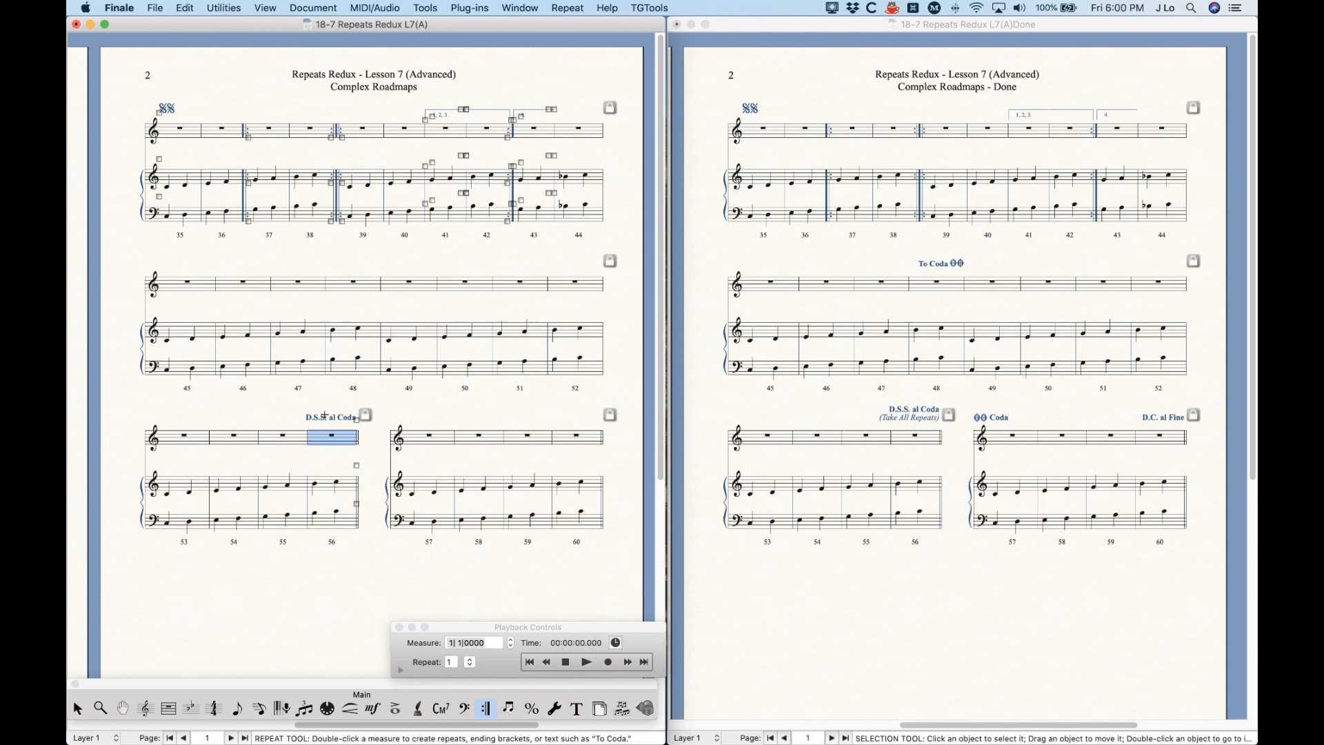
{"action": "left_click", "coordinate": [376, 422]}
{"action": "left_click_drag", "start_coordinate": [357, 420], "coordinate": [357, 413]}
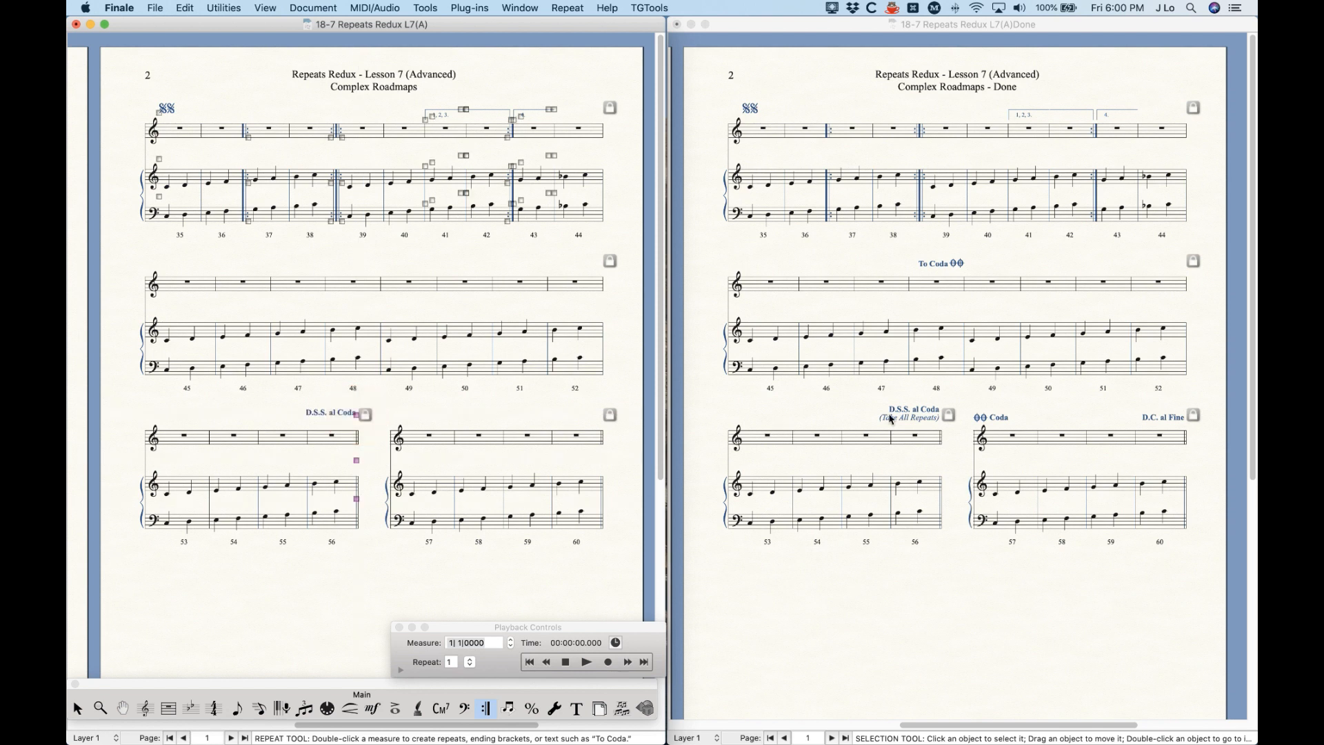
Create a text repeat reading "(Take All Repeats)" in italic, non-bold Times New Roman 14
{"action": "left_click", "coordinate": [338, 444]}
{"action": "double_click", "coordinate": [338, 444]}
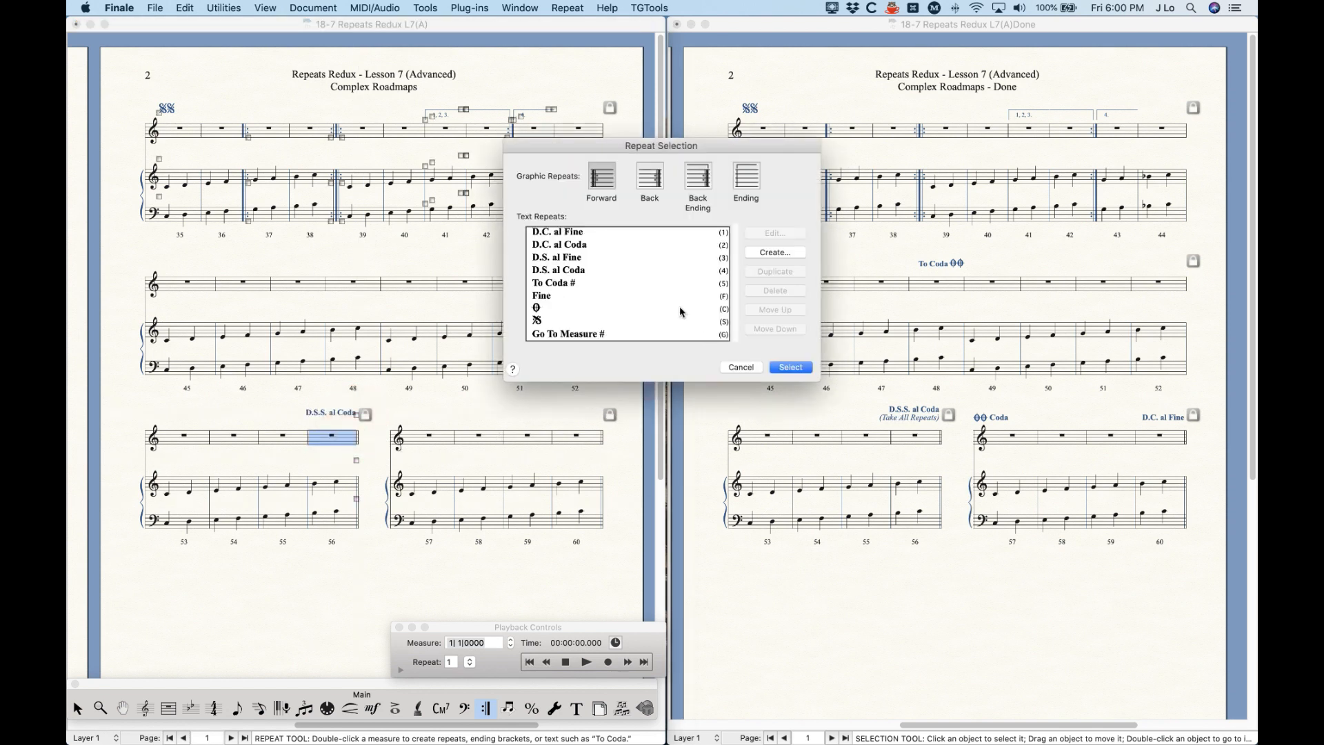
{"action": "left_click", "coordinate": [775, 252]}
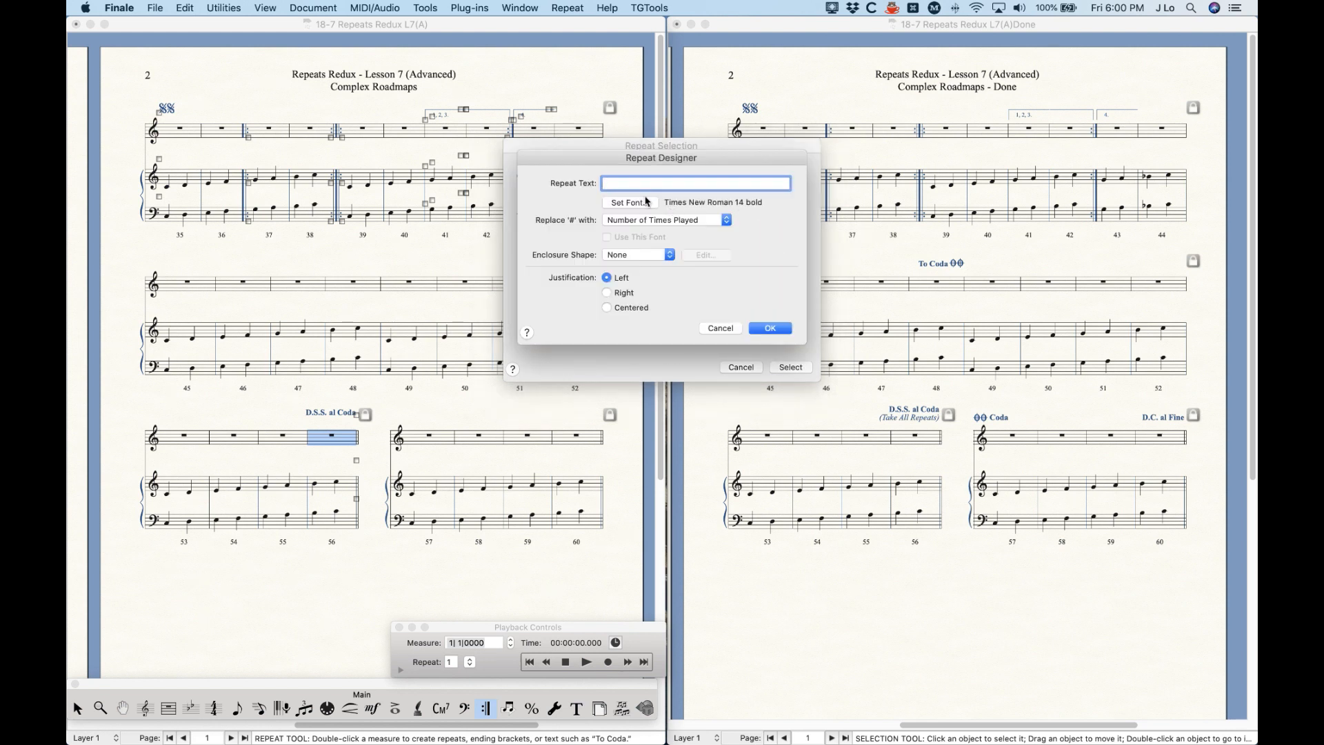
{"action": "type", "text": "Tak"}
{"action": "type", "text": "e All Repea"}
{"action": "type", "text": "("}
{"action": "left_click", "coordinate": [640, 203]}
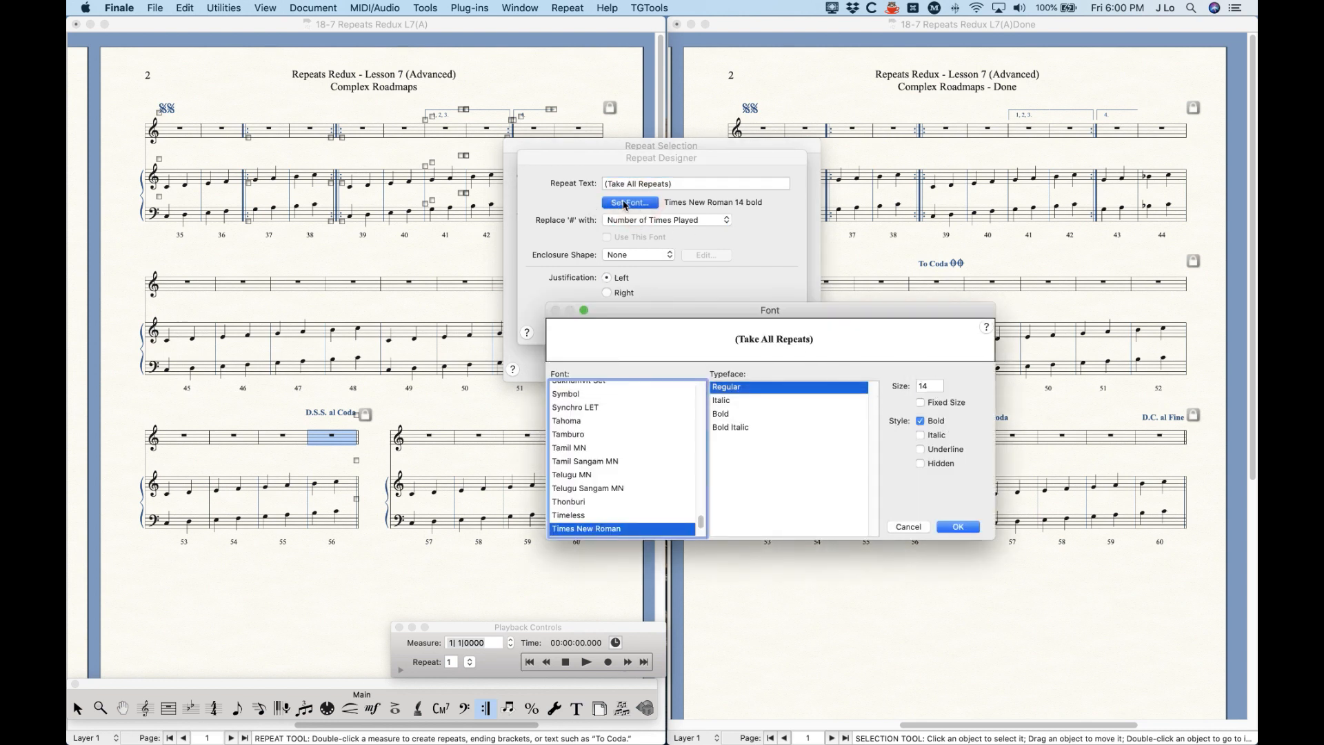
{"action": "left_click", "coordinate": [921, 421]}
{"action": "left_click", "coordinate": [921, 435]}
{"action": "left_click", "coordinate": [957, 528]}
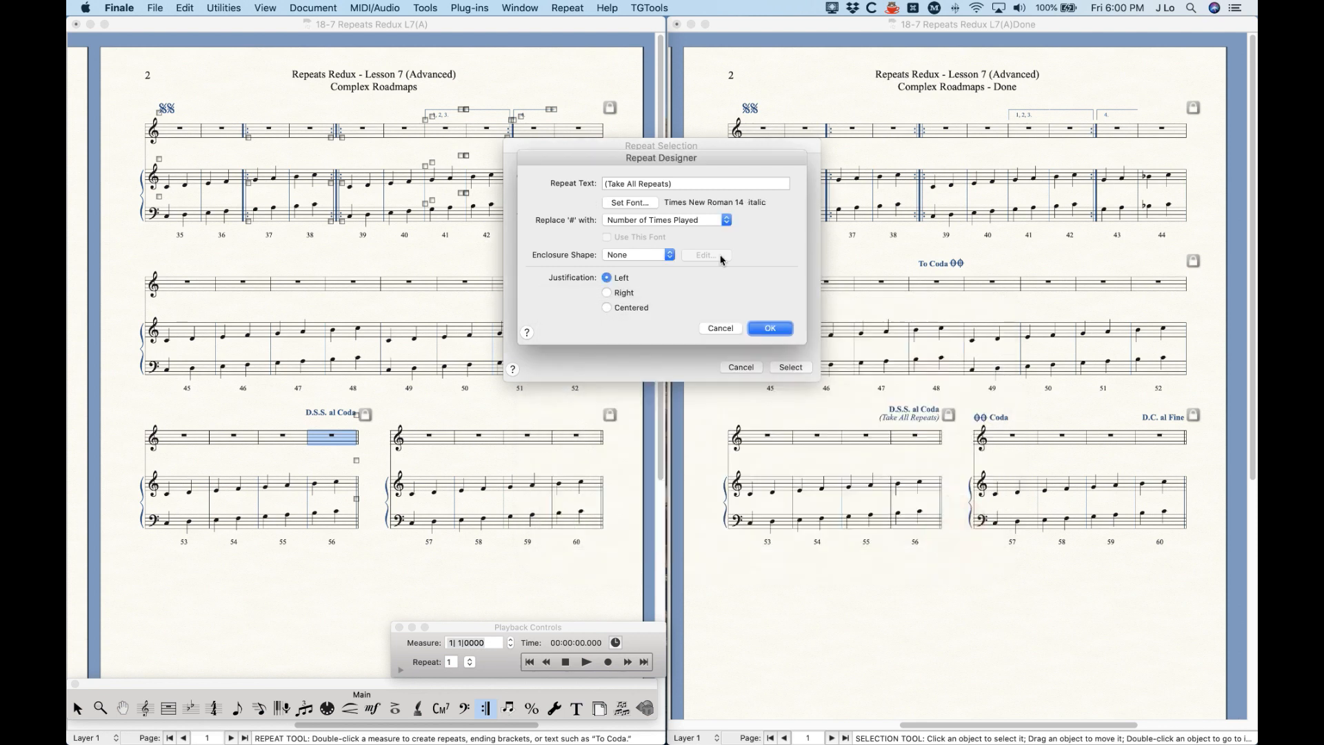
{"action": "left_click", "coordinate": [778, 331]}
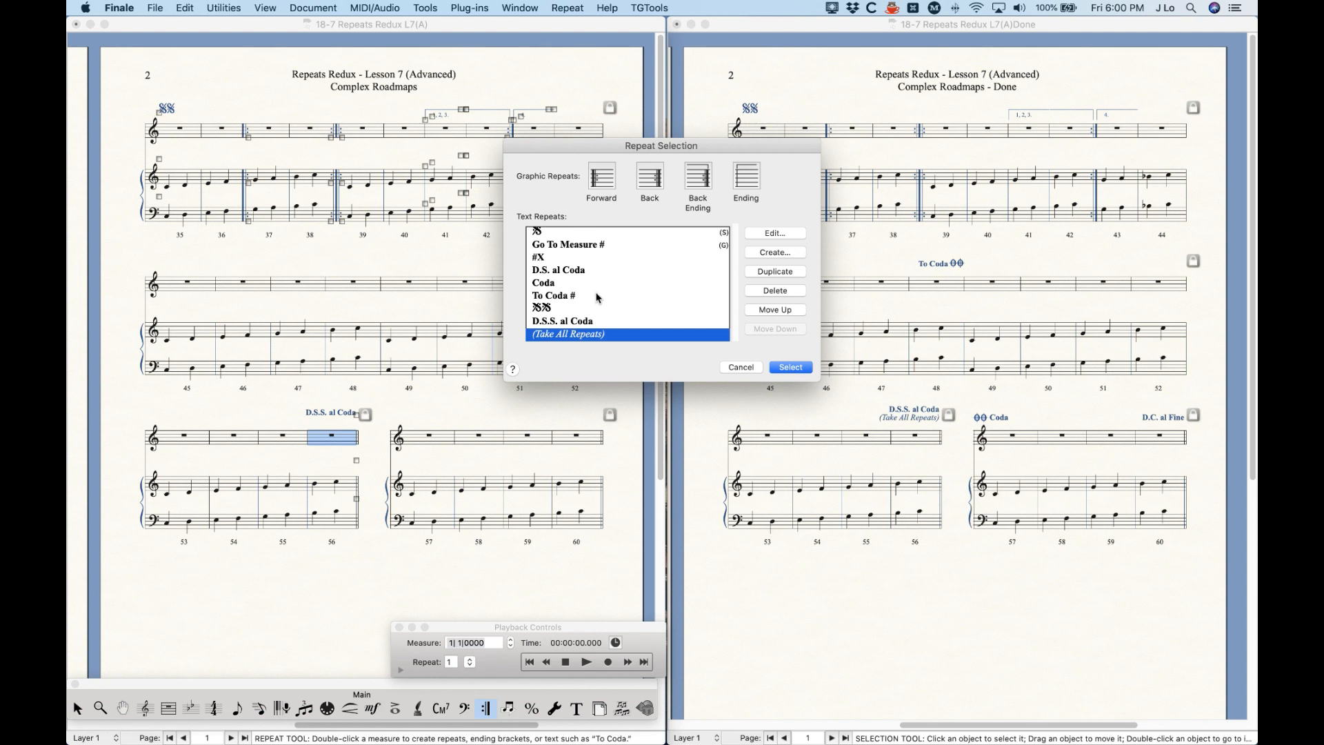
Assign the (Take All Repeats) text to measure 56 with the Never Jump (Mark) action, shown on the top staff only
{"action": "left_click", "coordinate": [798, 372]}
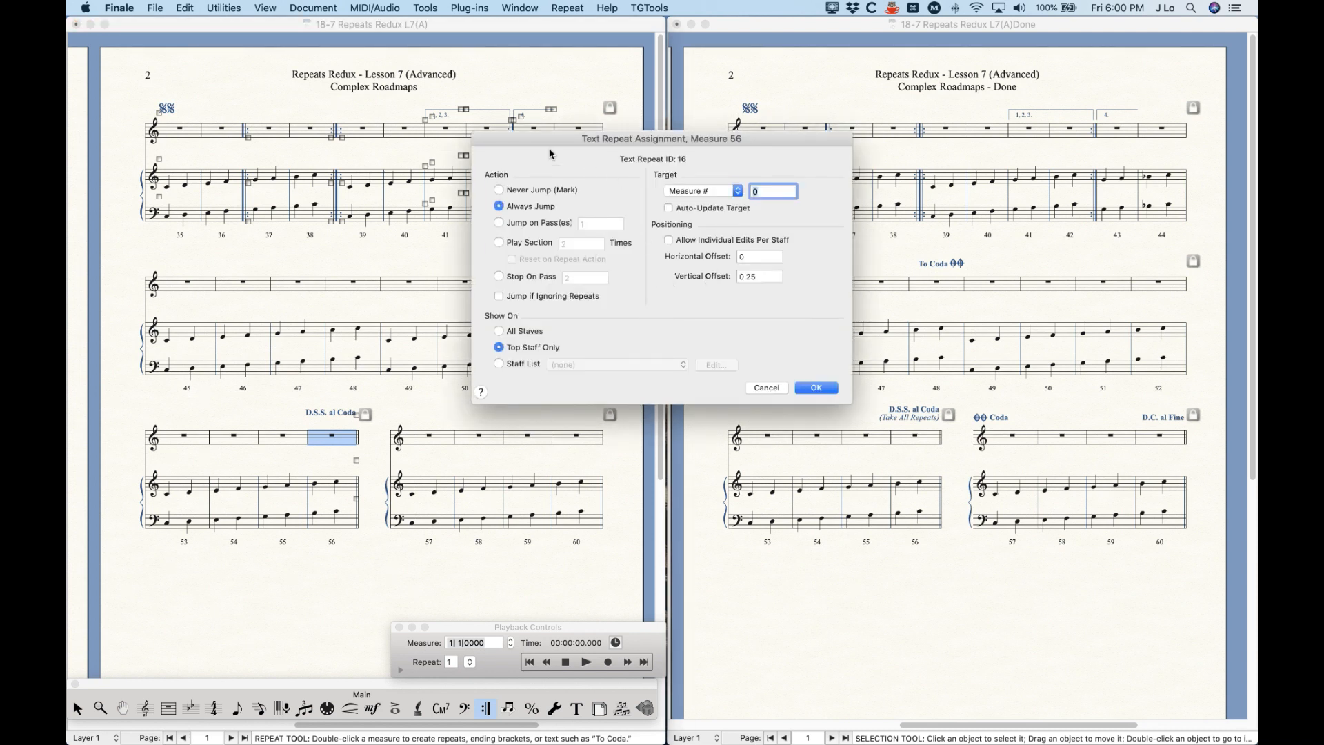
{"action": "left_click", "coordinate": [499, 190]}
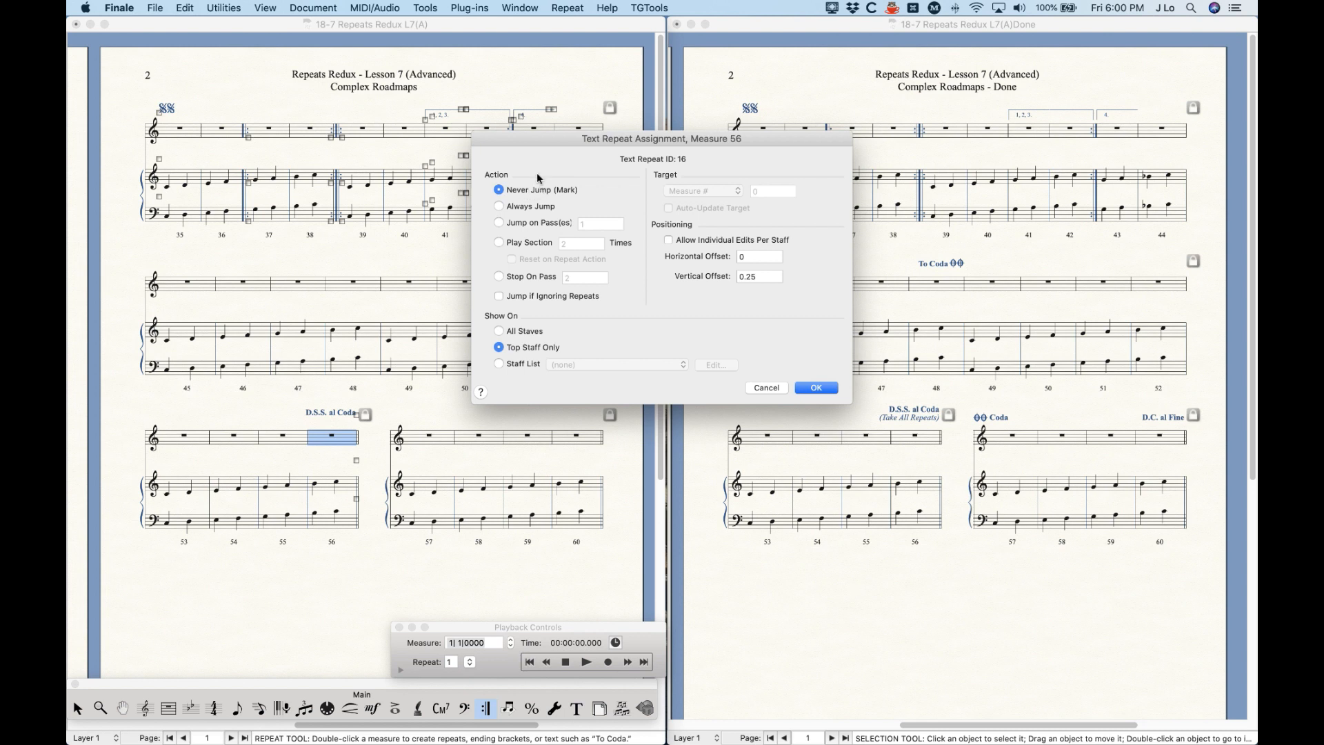
{"action": "left_click", "coordinate": [817, 388]}
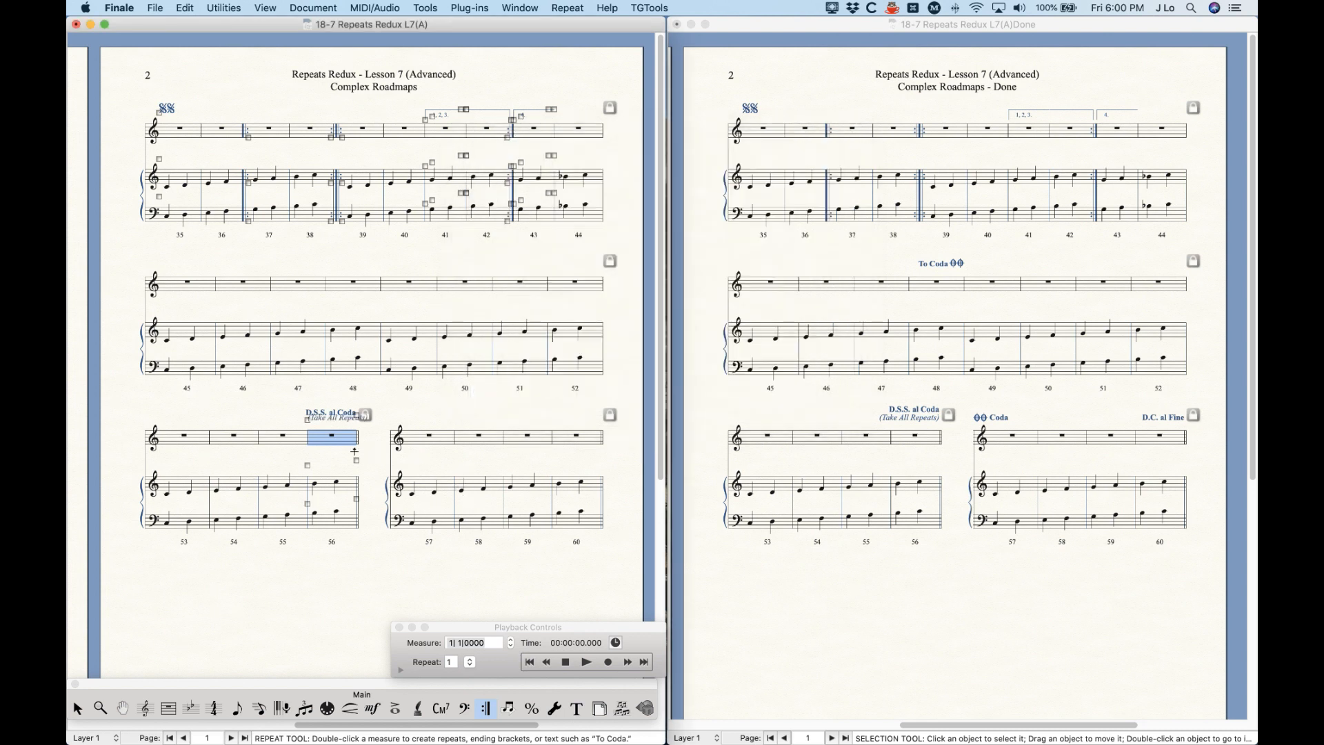
Set the justification of the (Take All Repeats) text repeat to right
{"action": "double_click", "coordinate": [308, 418]}
{"action": "left_click", "coordinate": [766, 387]}
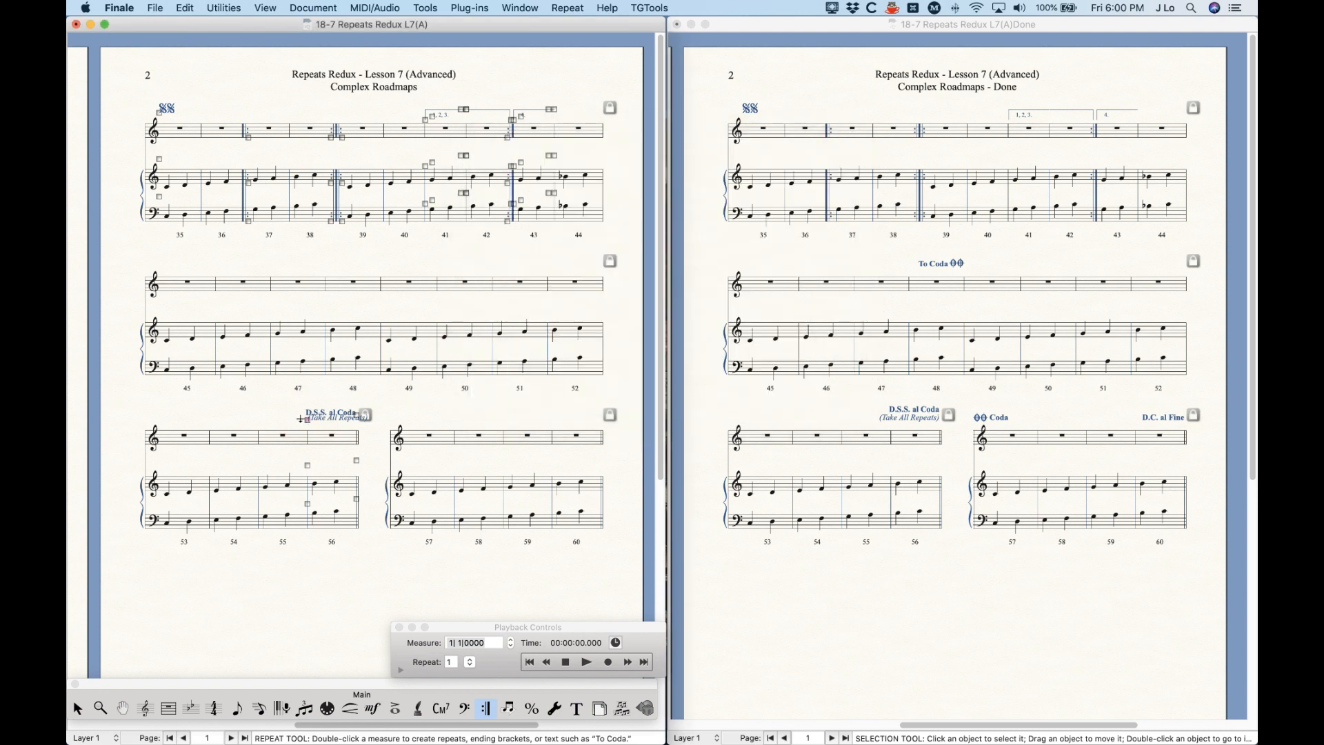
{"action": "right_click", "coordinate": [309, 424]}
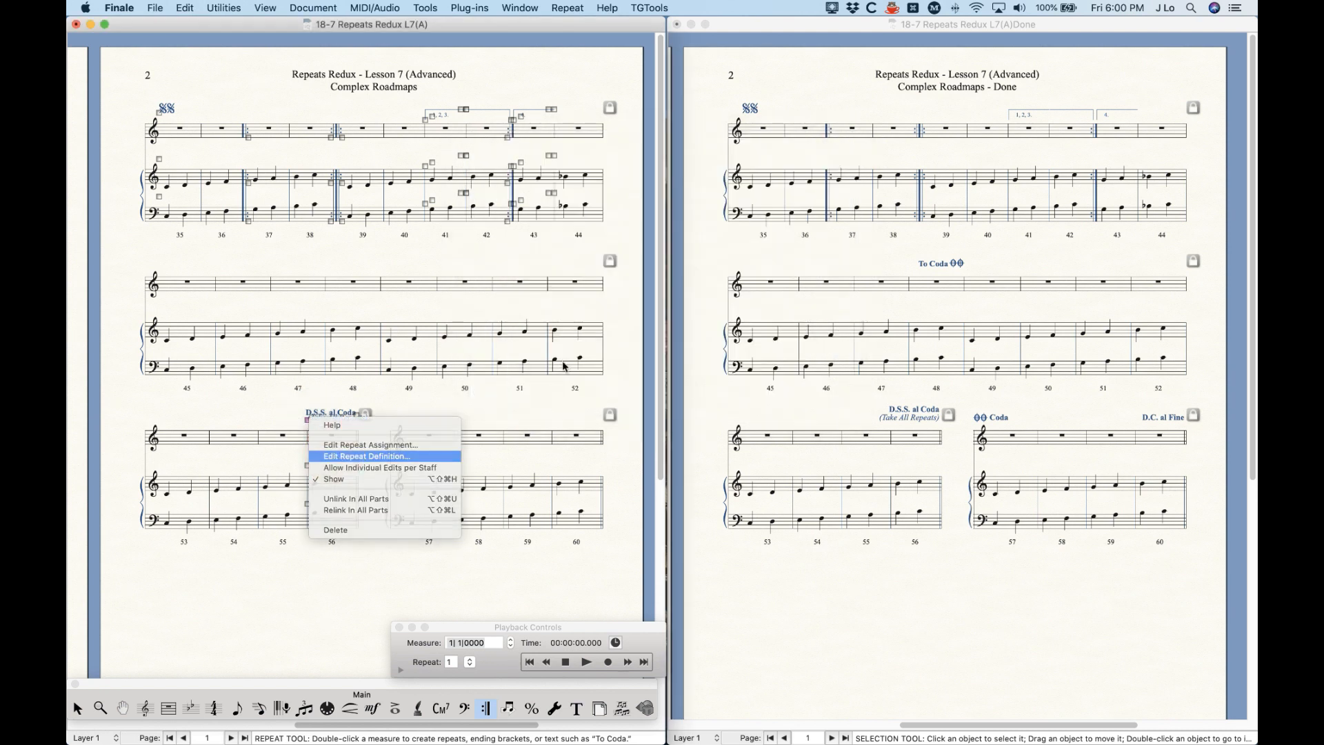
{"action": "left_click", "coordinate": [338, 452]}
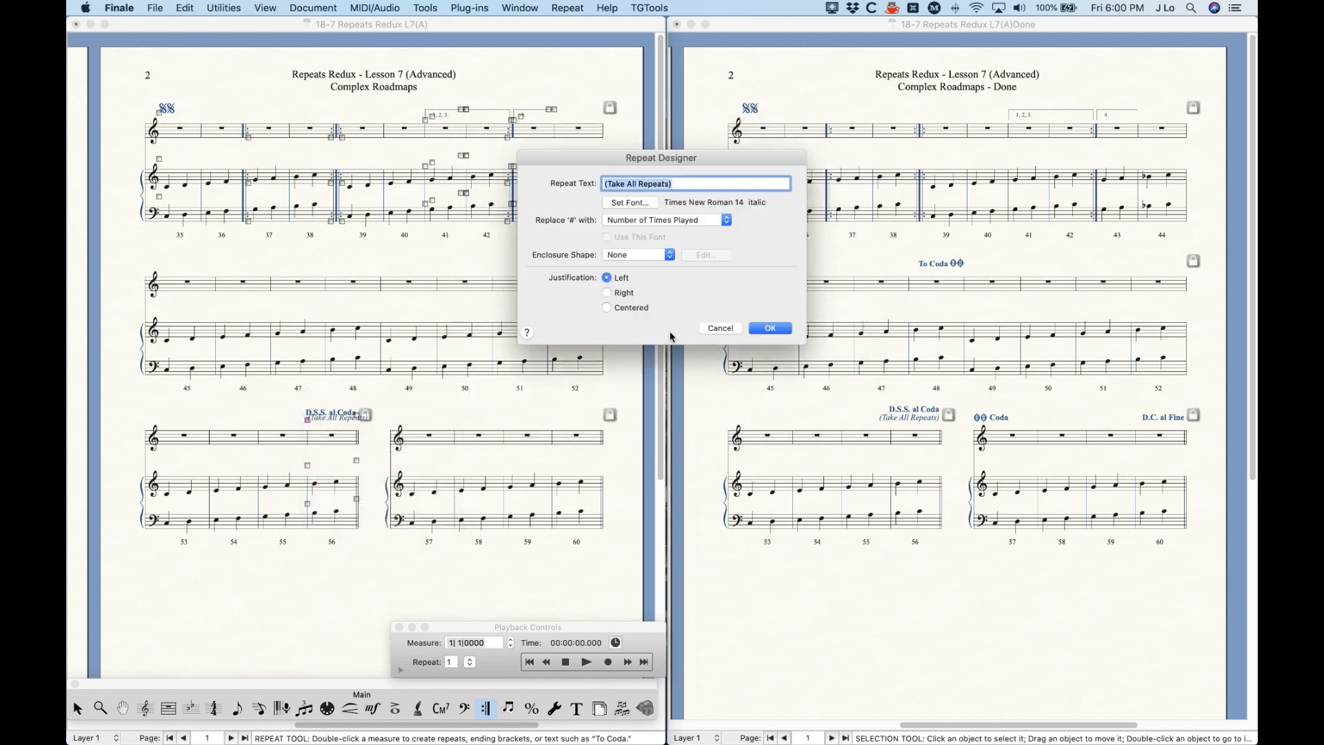
{"action": "left_click", "coordinate": [607, 292]}
{"action": "left_click", "coordinate": [771, 328]}
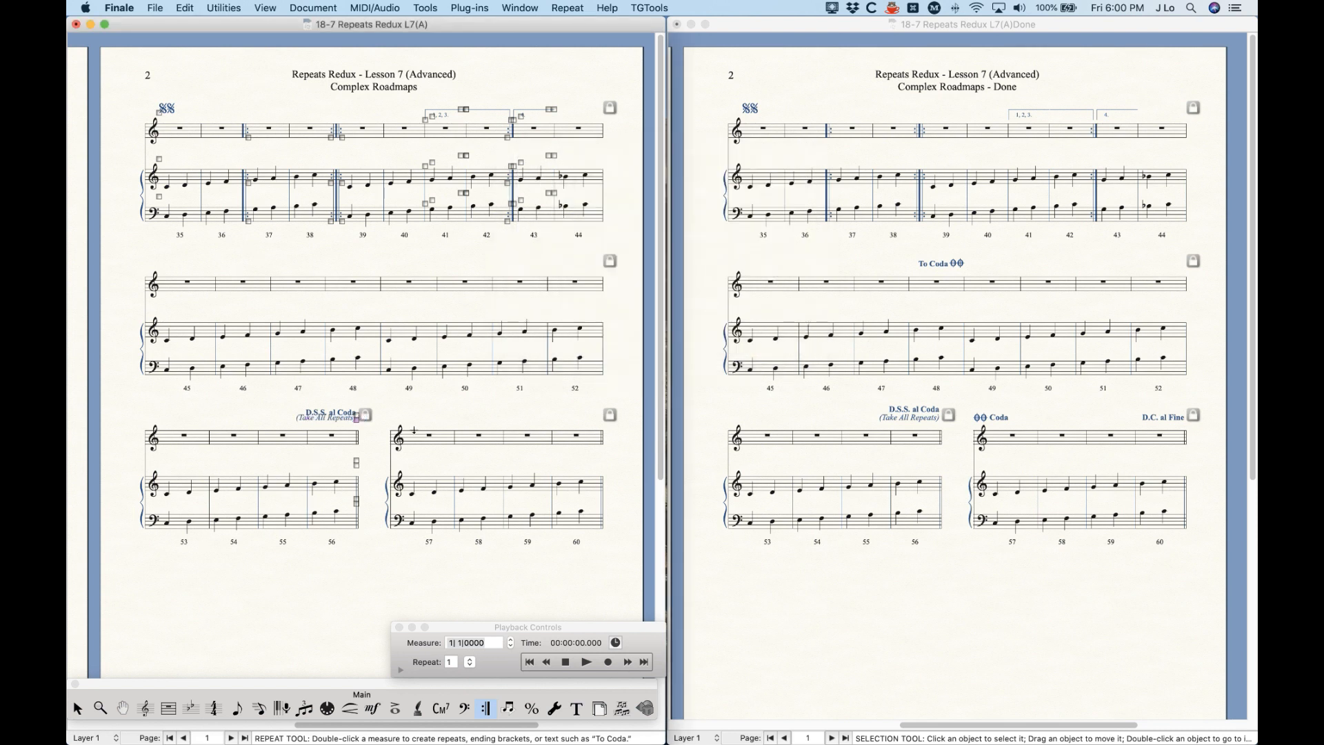
Move the (Take All Repeats) text at measure 56 slightly lower so it clears the D.S.S. al Coda text
{"action": "left_click", "coordinate": [378, 448]}
{"action": "key", "text": "super+equal"}
{"action": "key", "text": "super+equal"}
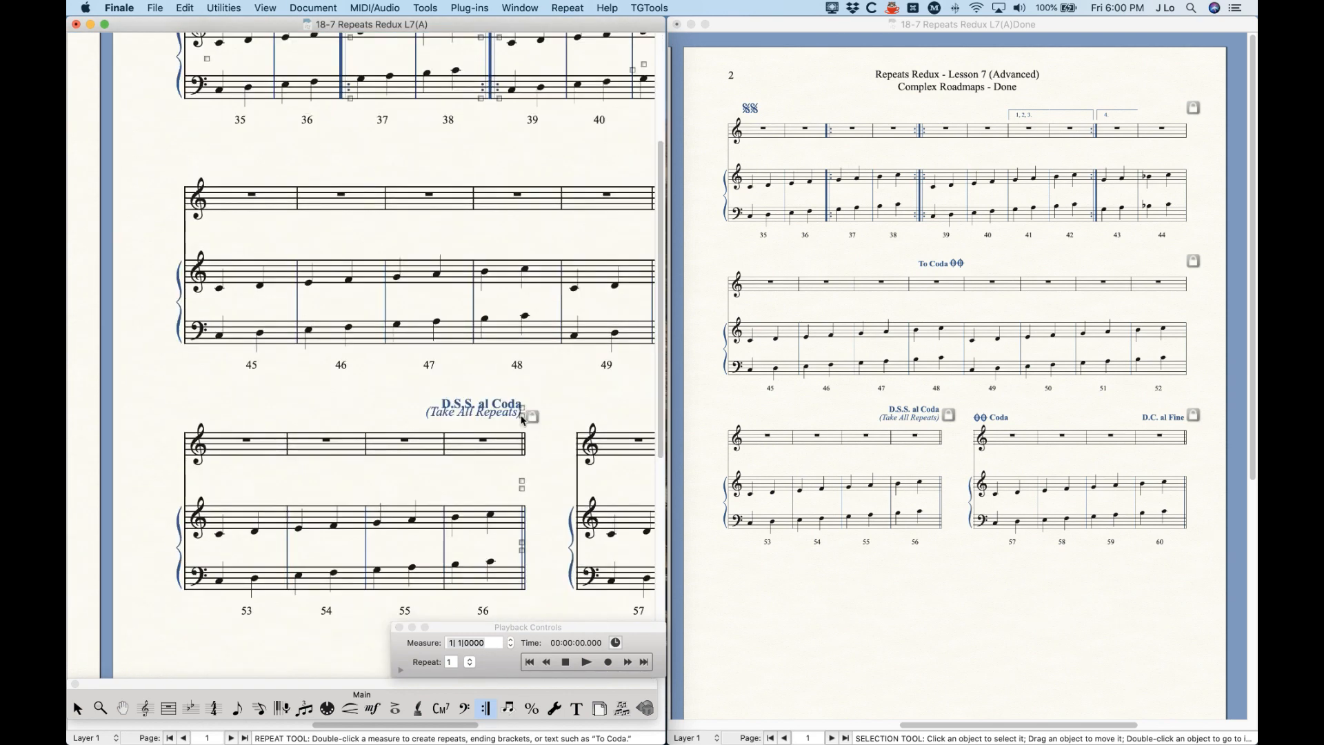
{"action": "left_click", "coordinate": [523, 417]}
{"action": "left_click_drag", "start_coordinate": [522, 417], "coordinate": [522, 416]}
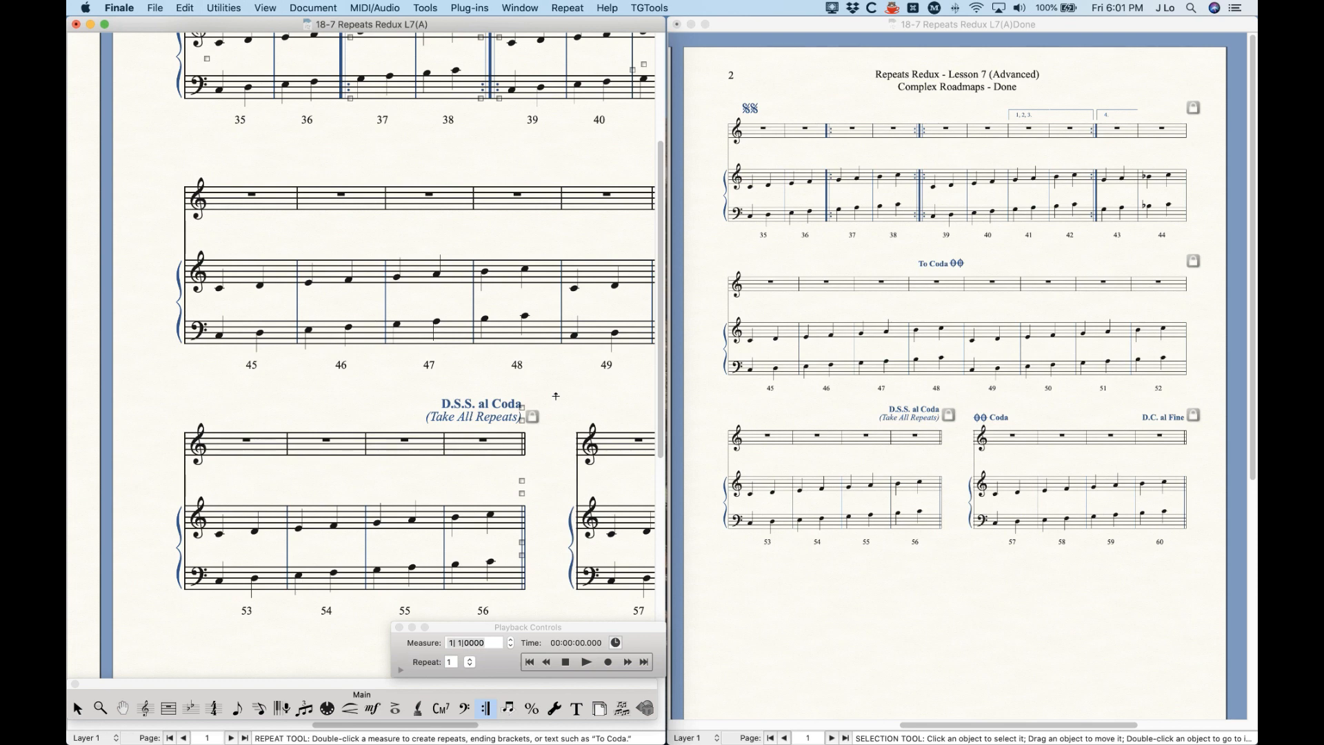
{"action": "key", "text": "super+minus"}
{"action": "key", "text": "super+minus"}
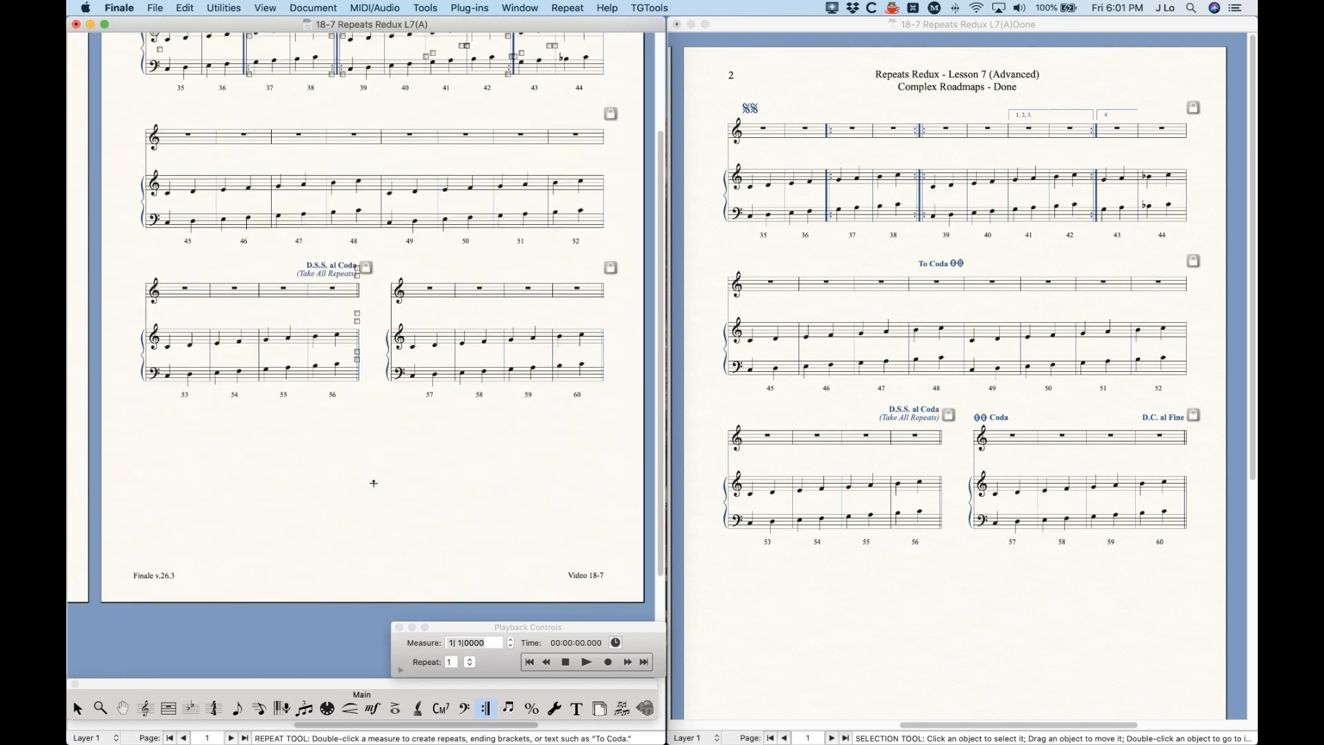
Duplicate the coda symbol text repeat for measure 57 and change the copy's text to a double coda symbol
{"action": "scroll", "coordinate": [374, 482], "scroll_direction": "up", "scroll_amount": 4}
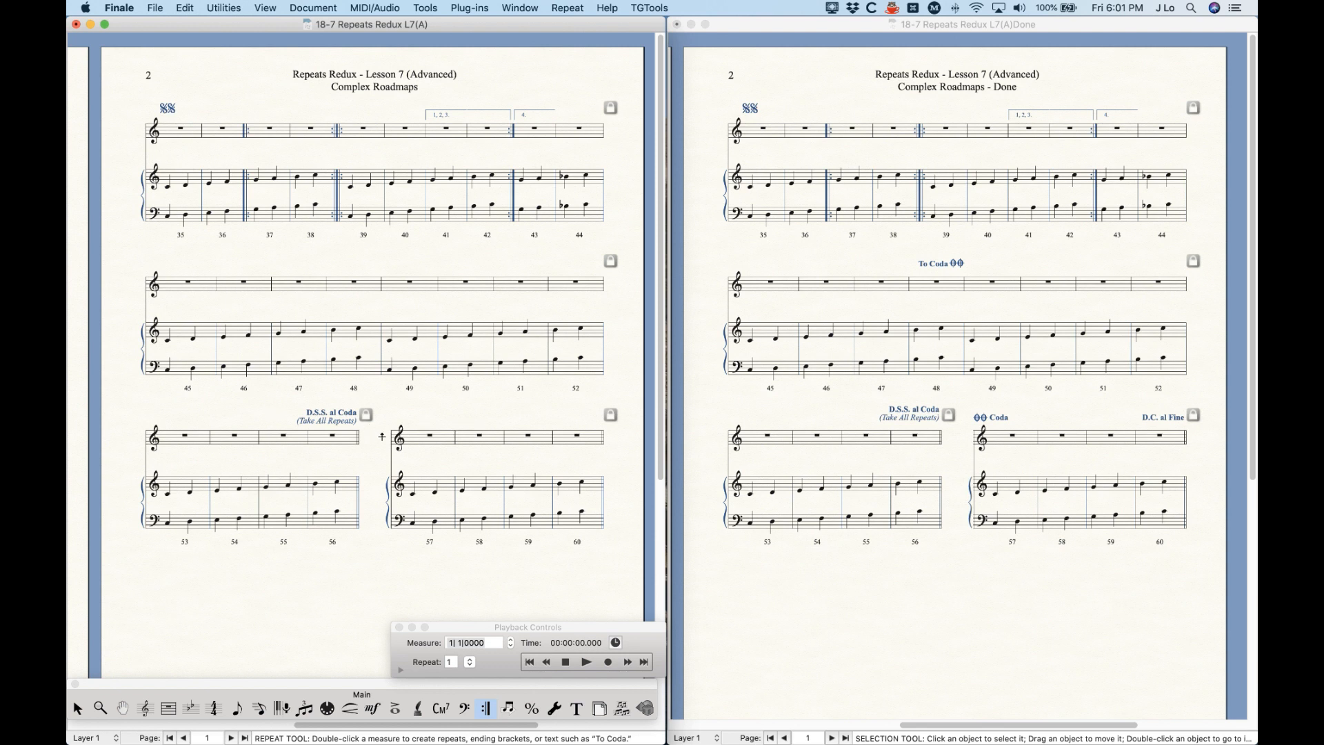
{"action": "left_click", "coordinate": [433, 441]}
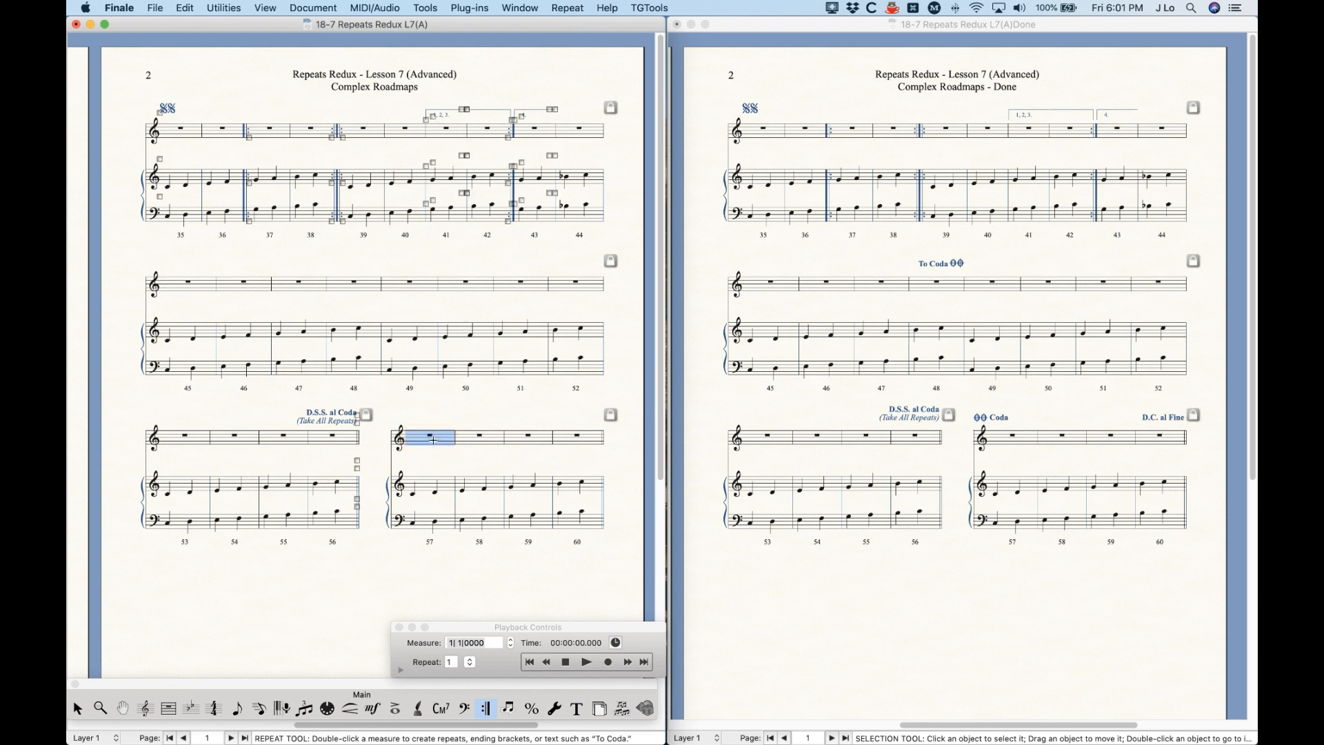
{"action": "double_click", "coordinate": [433, 440]}
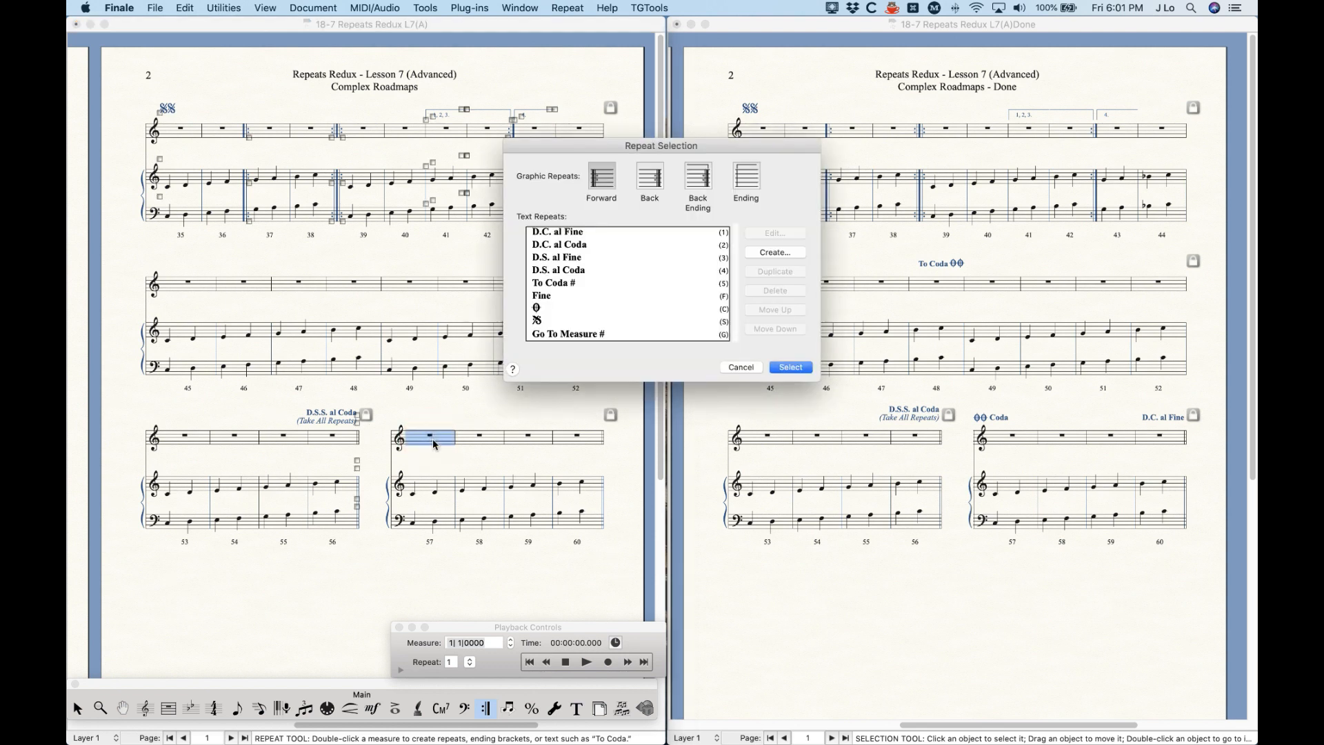
{"action": "left_click", "coordinate": [542, 311]}
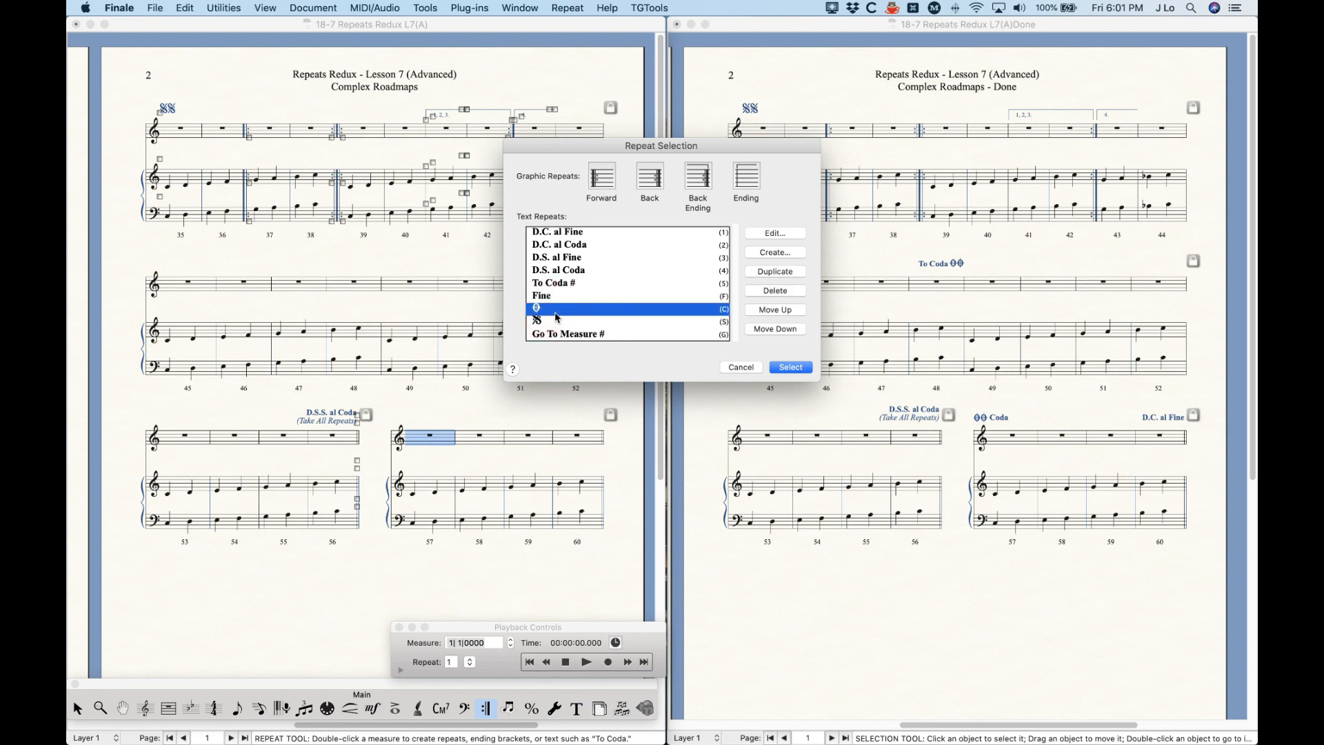
{"action": "left_click", "coordinate": [764, 272]}
{"action": "left_click", "coordinate": [771, 234]}
{"action": "left_click", "coordinate": [621, 183]}
{"action": "left_click", "coordinate": [616, 184]}
{"action": "left_click", "coordinate": [629, 183]}
{"action": "left_click", "coordinate": [627, 185]}
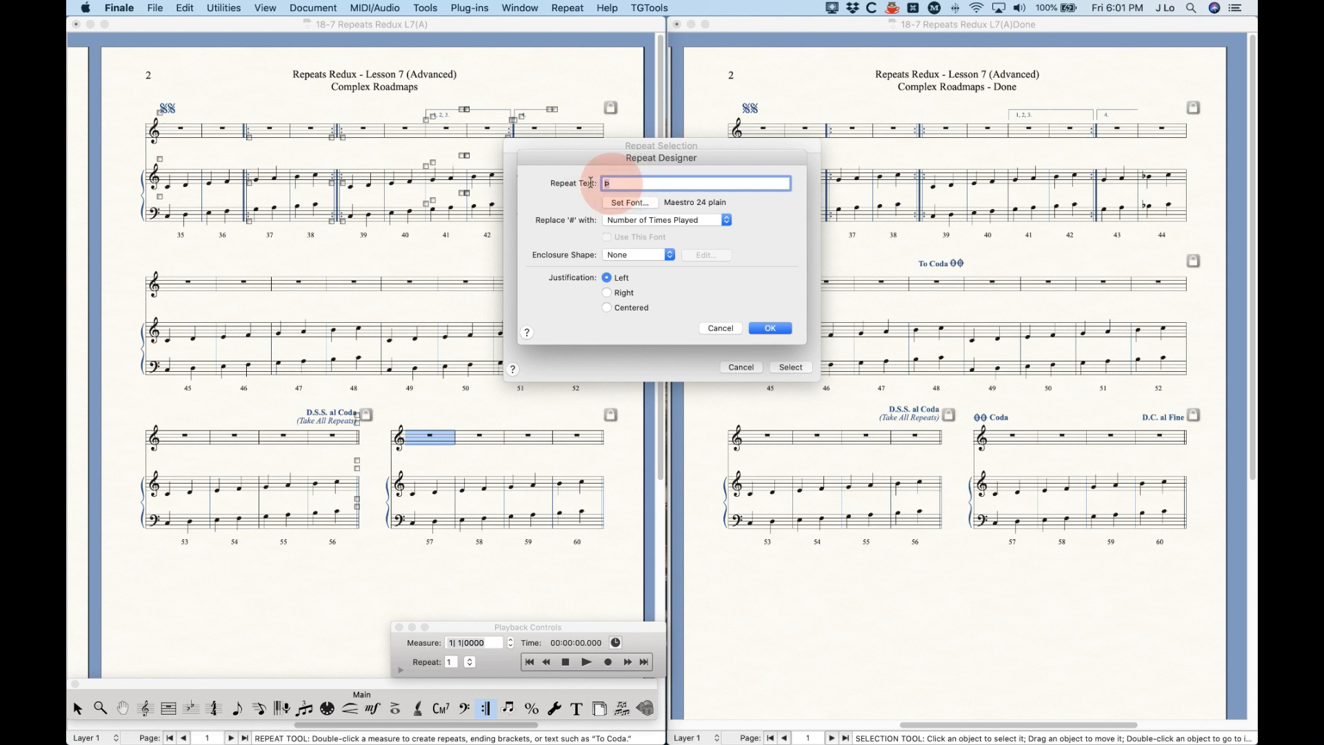
{"action": "left_click", "coordinate": [622, 187]}
{"action": "left_click_drag", "start_coordinate": [623, 187], "coordinate": [580, 181]}
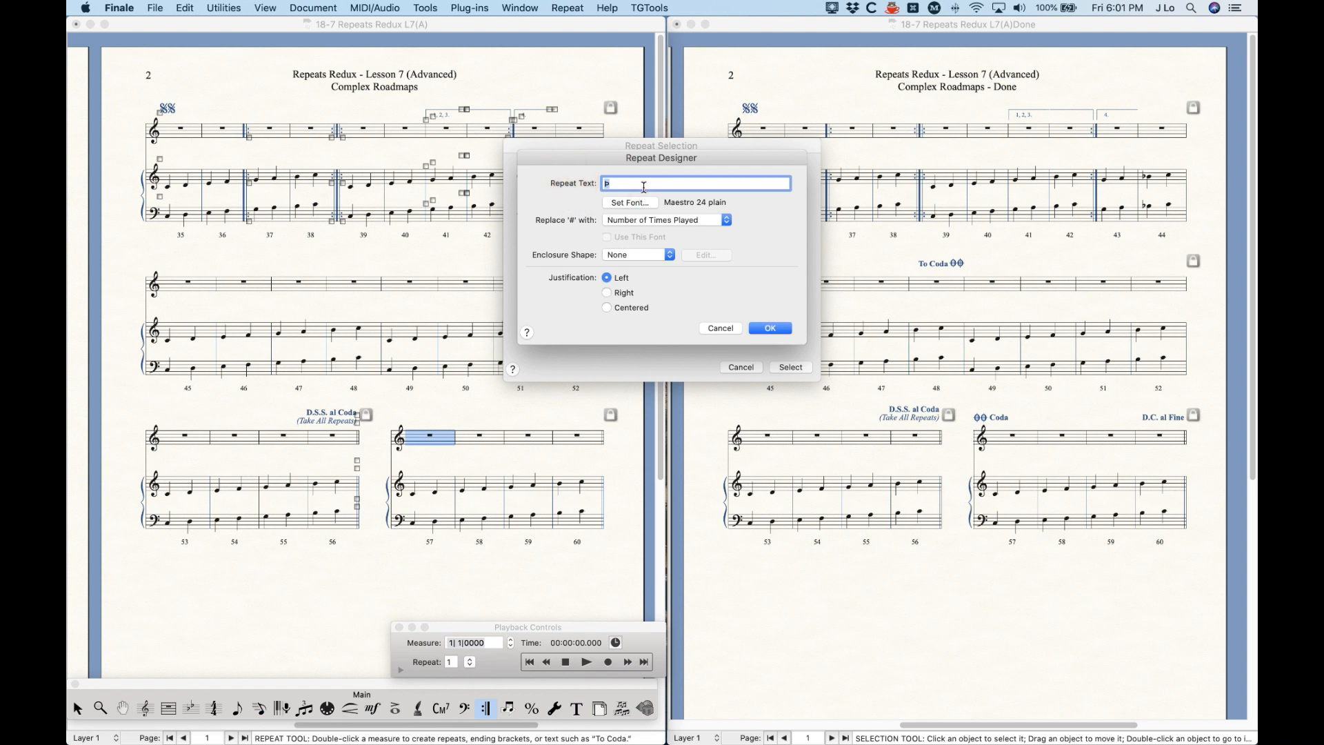
{"action": "left_click", "coordinate": [623, 183]}
{"action": "left_click", "coordinate": [771, 329]}
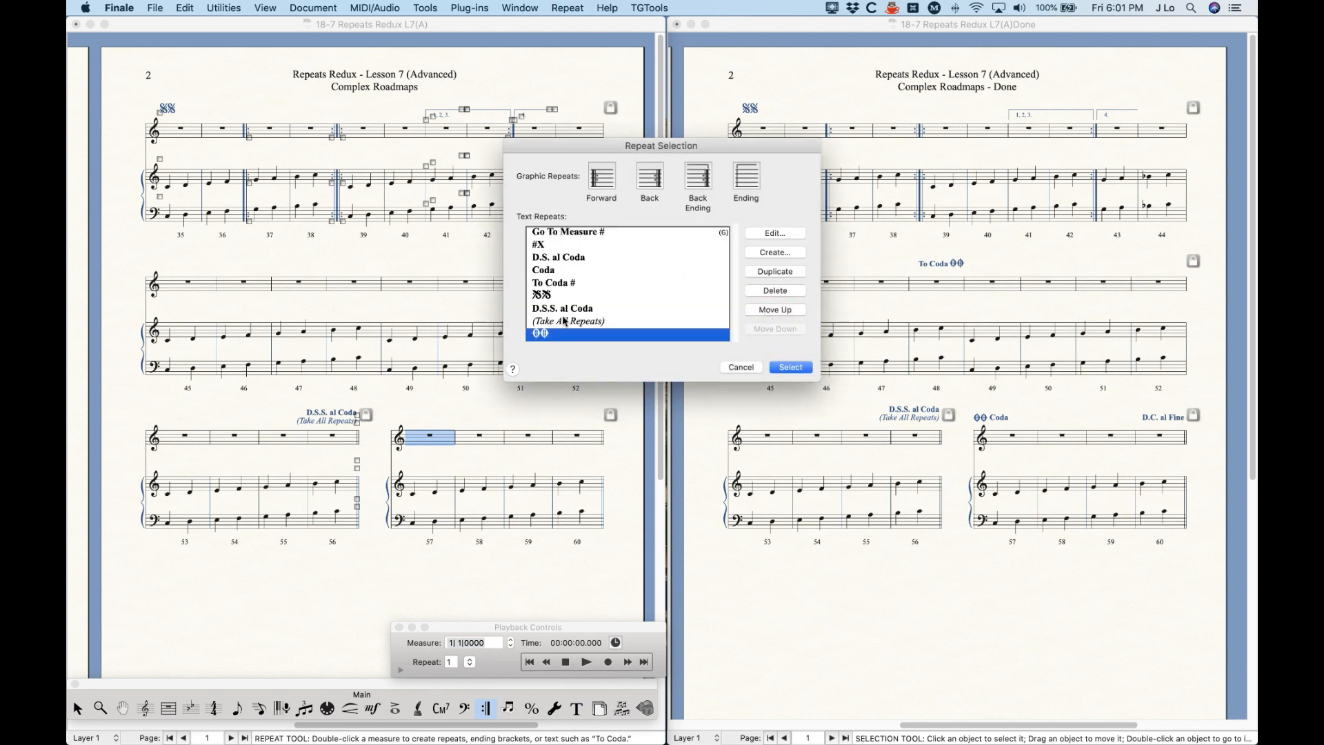
Assign the double coda symbol to measure 57 with the Never Jump (Mark) action, shown on the top staff only
{"action": "left_click", "coordinate": [784, 369]}
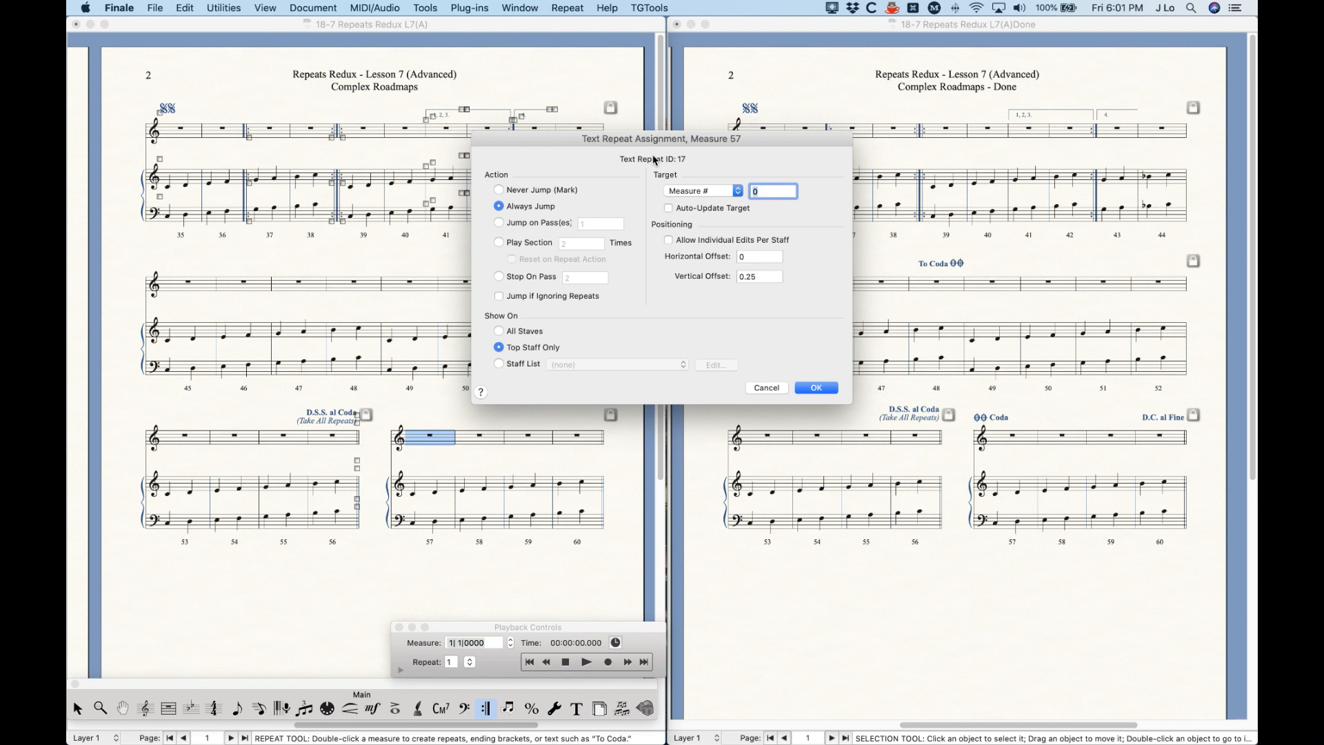
{"action": "left_click", "coordinate": [535, 191]}
{"action": "left_click", "coordinate": [817, 388]}
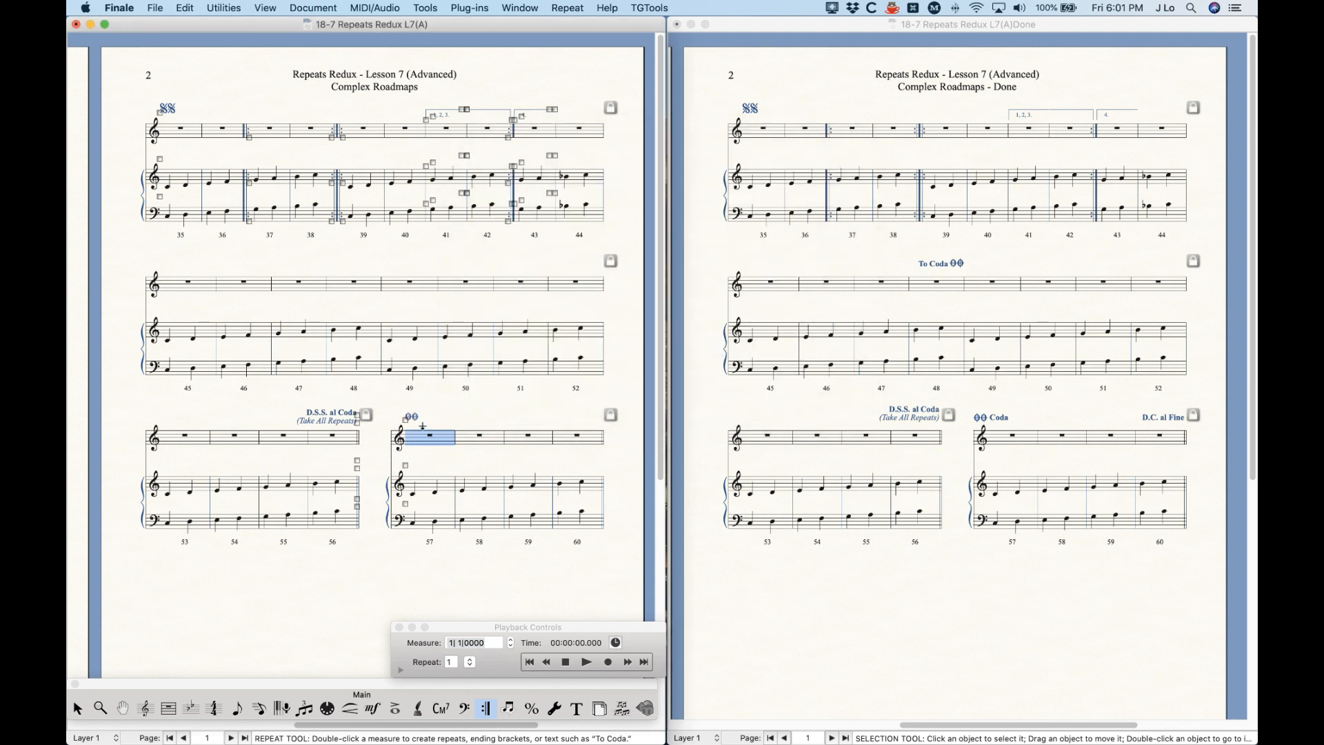
Assign the Coda text to measure 57 with the Never Jump (Mark) action and move it just right of the double coda symbol
{"action": "double_click", "coordinate": [422, 426]}
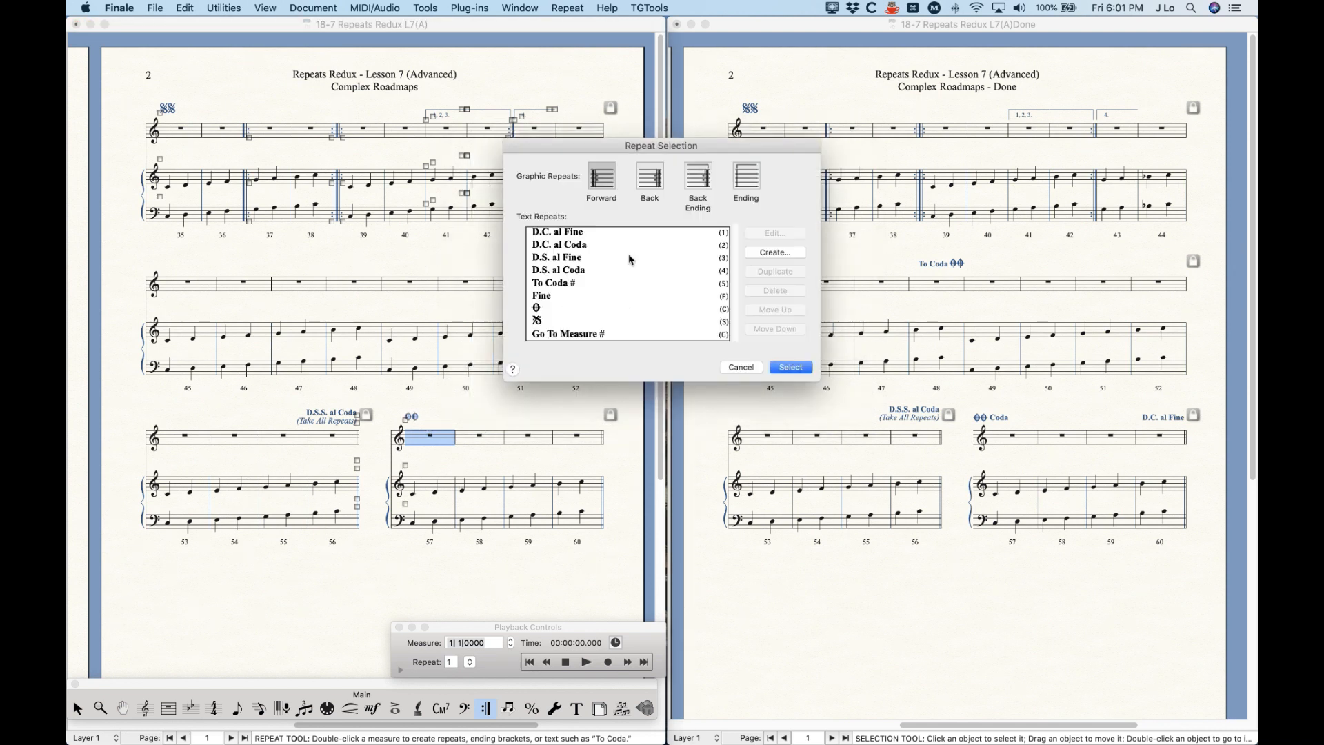
{"action": "scroll", "coordinate": [602, 293], "scroll_direction": "down", "scroll_amount": 6}
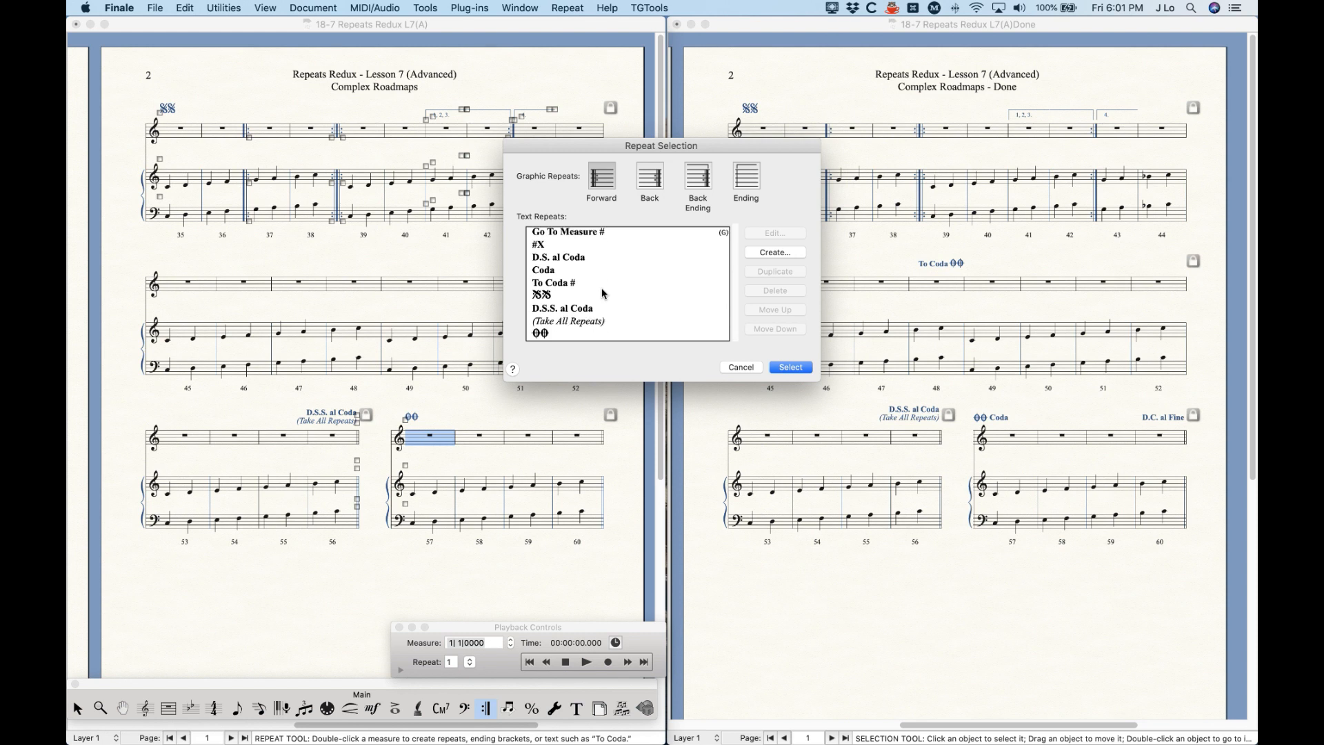
{"action": "left_click", "coordinate": [551, 275]}
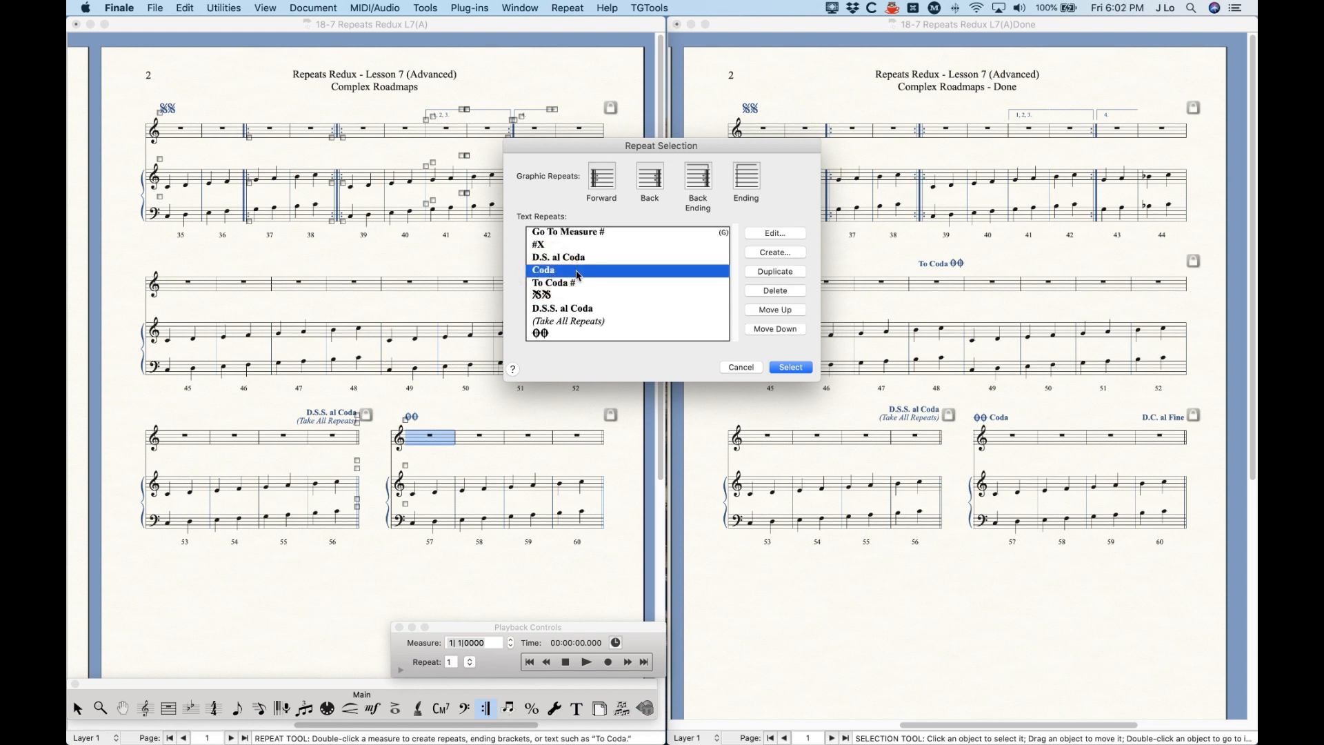
{"action": "left_click", "coordinate": [790, 367]}
{"action": "left_click", "coordinate": [524, 191]}
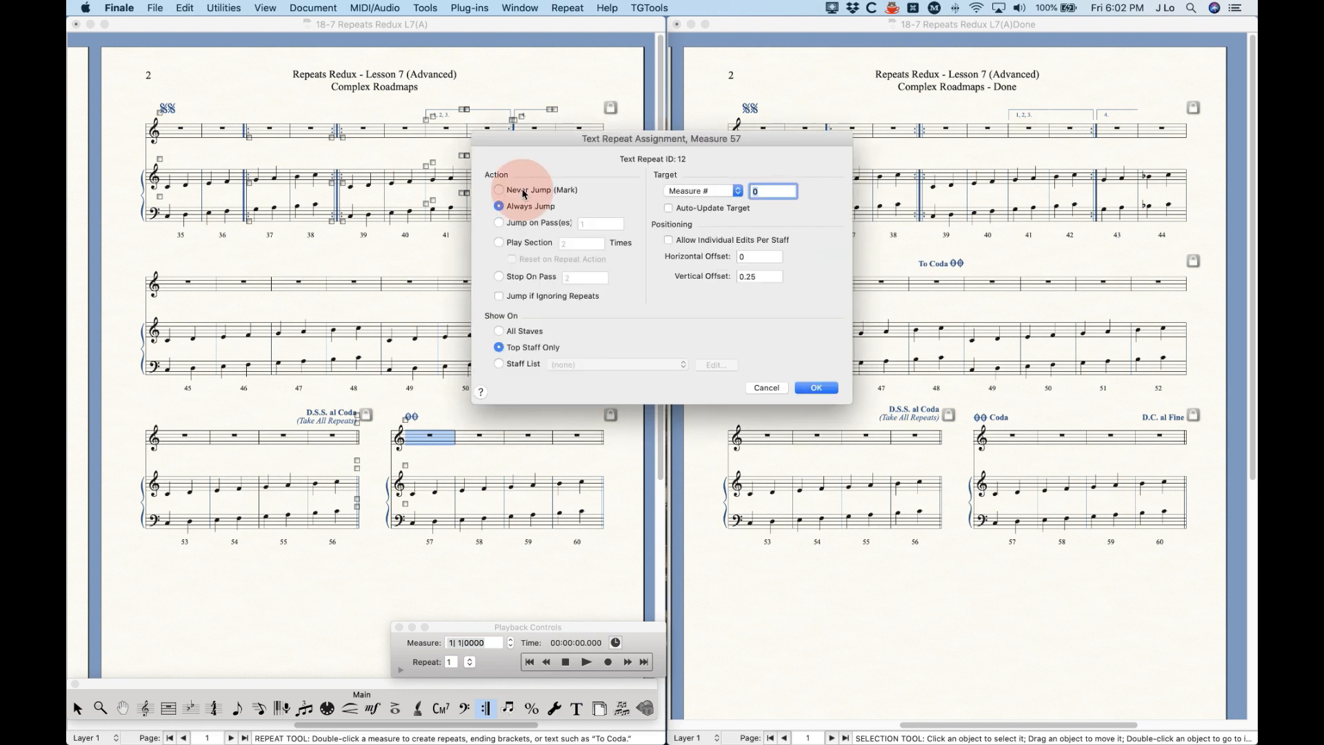
{"action": "left_click", "coordinate": [815, 388]}
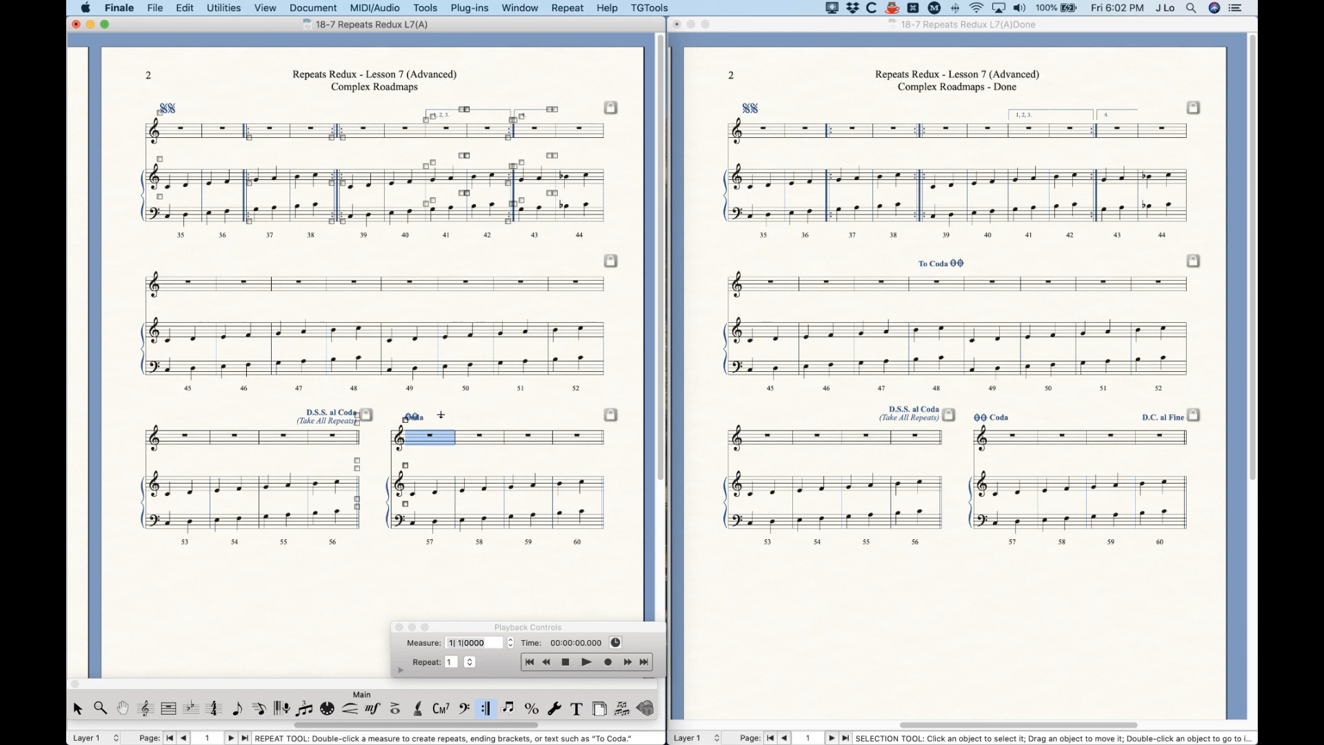
{"action": "left_click", "coordinate": [425, 422]}
{"action": "left_click_drag", "start_coordinate": [425, 422], "coordinate": [435, 420]}
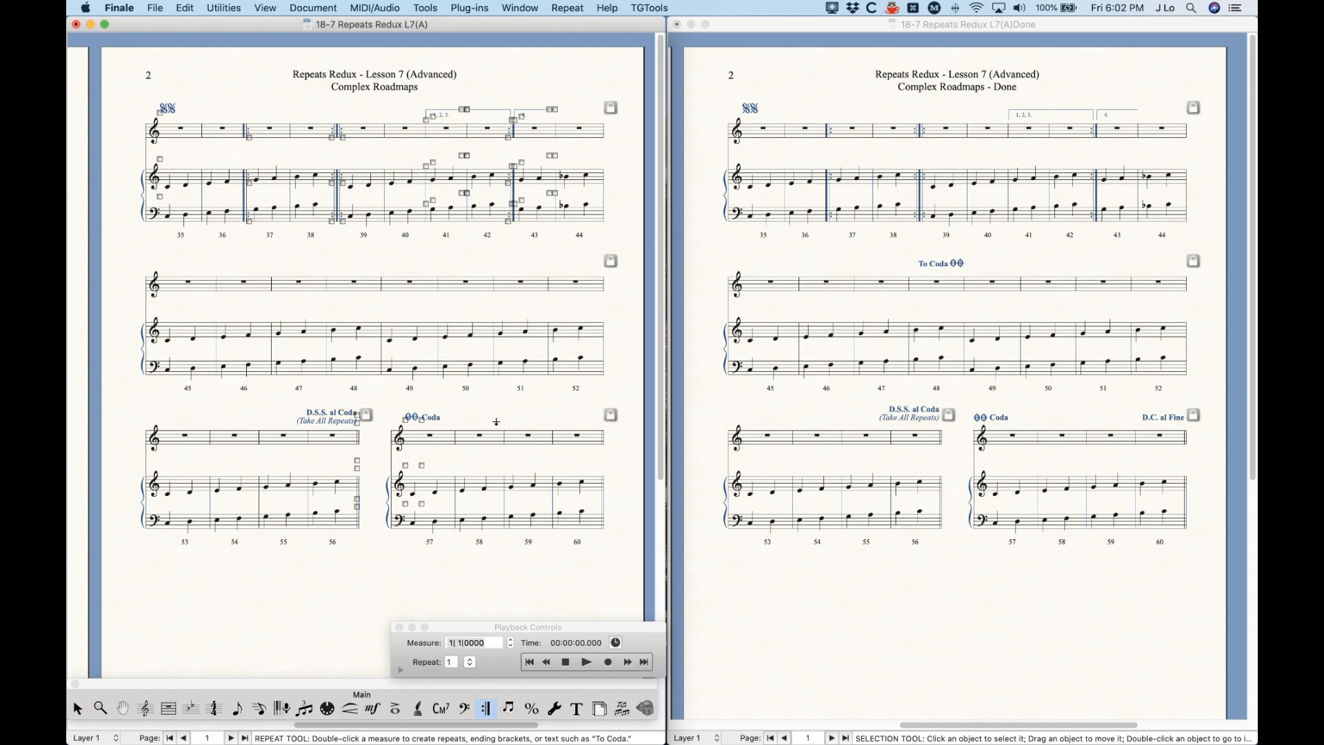
Choose the To Coda # text repeat for measure 48, reviewing its definition without changing it
{"action": "left_click", "coordinate": [356, 291]}
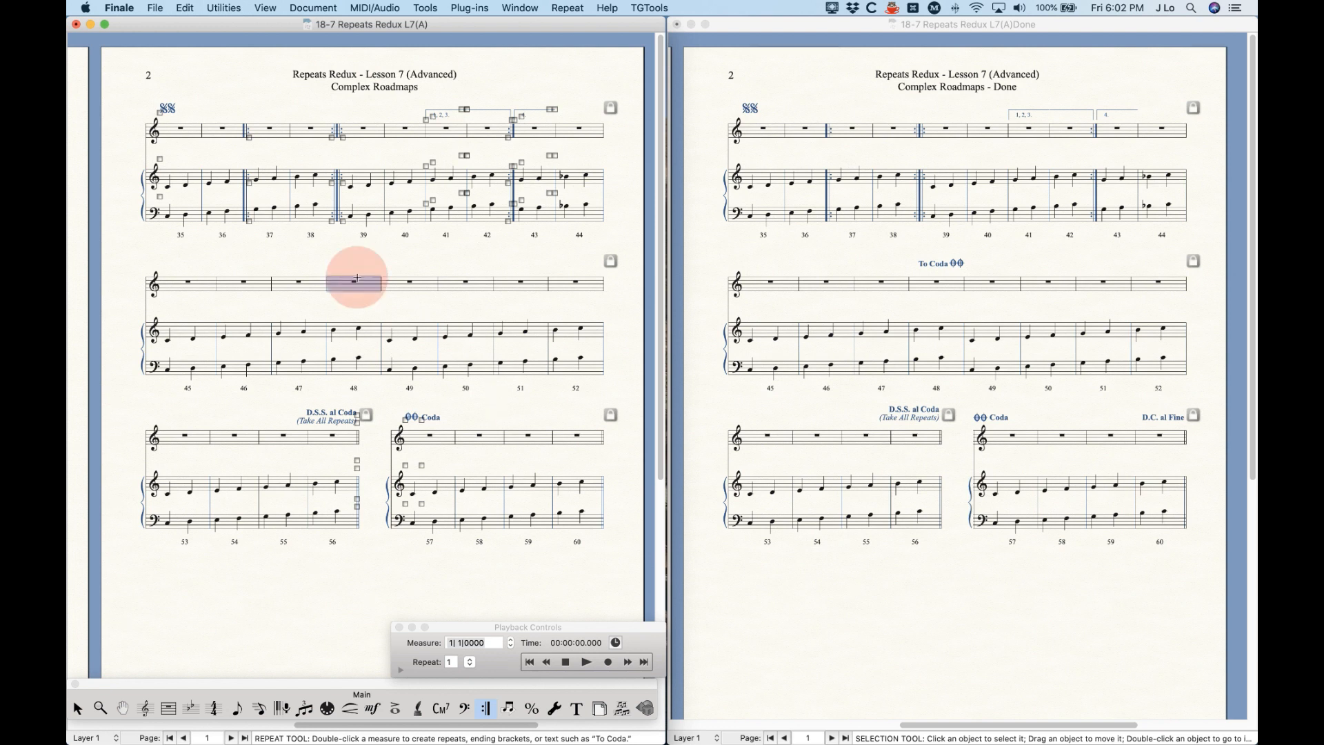
{"action": "double_click", "coordinate": [361, 289]}
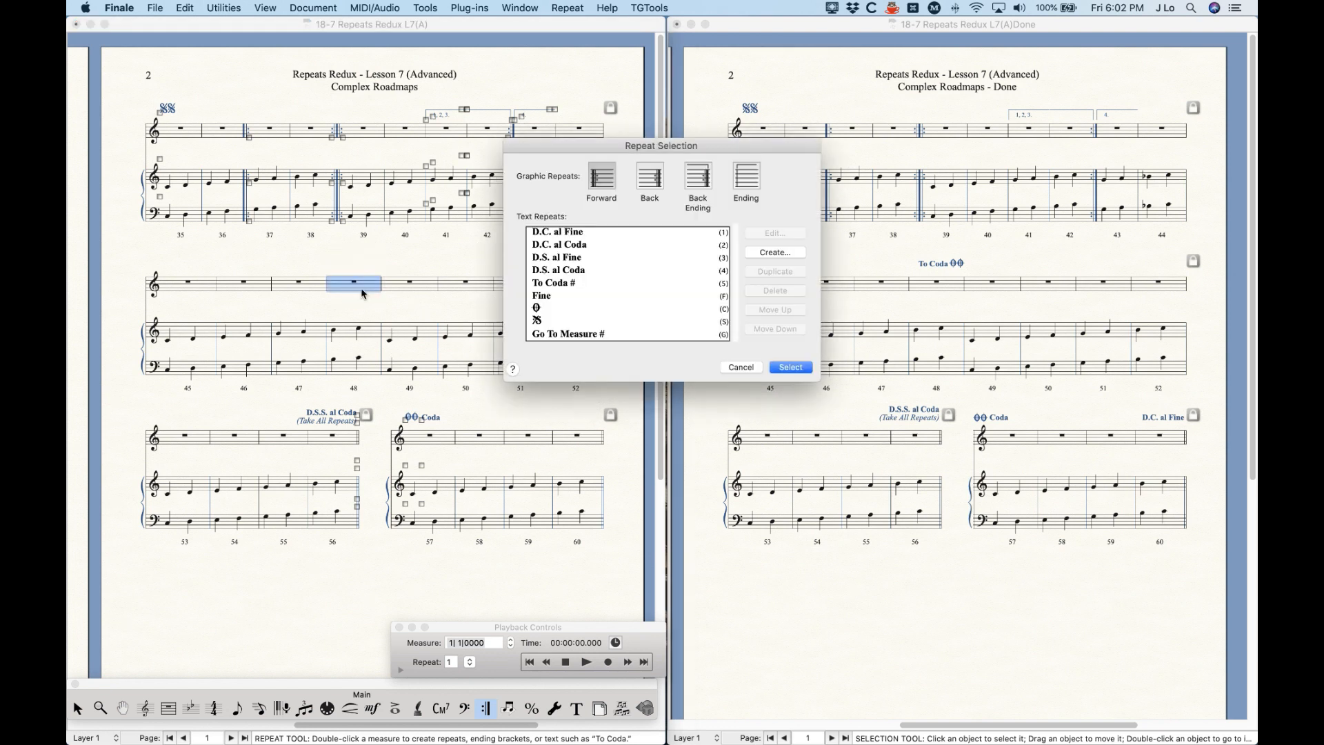
{"action": "left_click", "coordinate": [562, 285]}
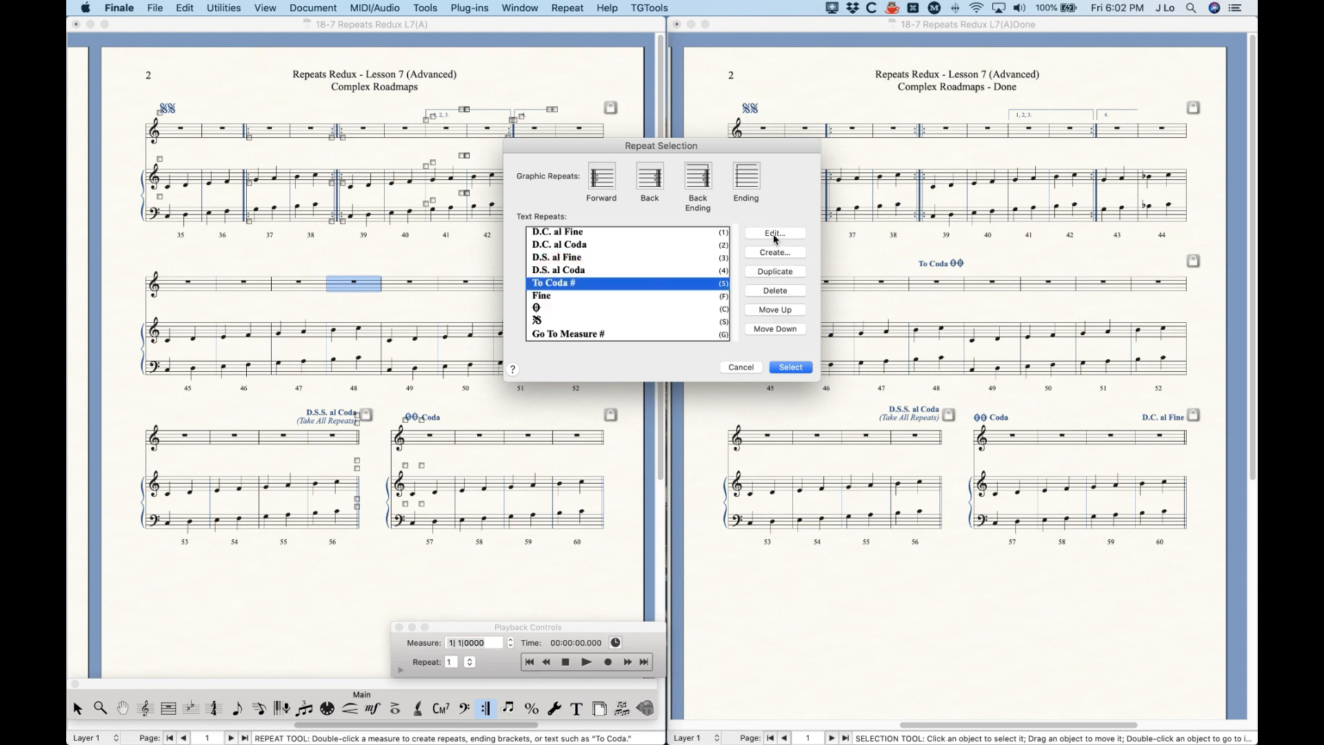
{"action": "left_click", "coordinate": [775, 234]}
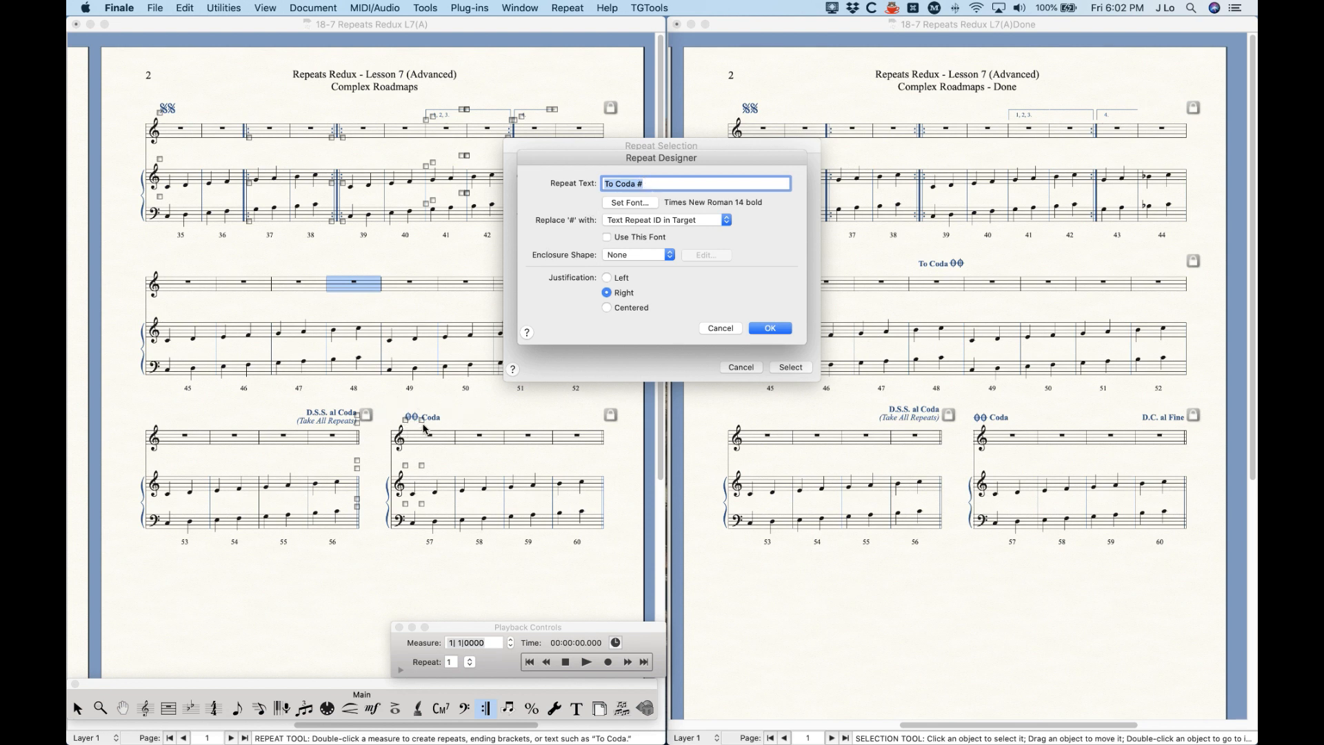
{"action": "left_click", "coordinate": [721, 327]}
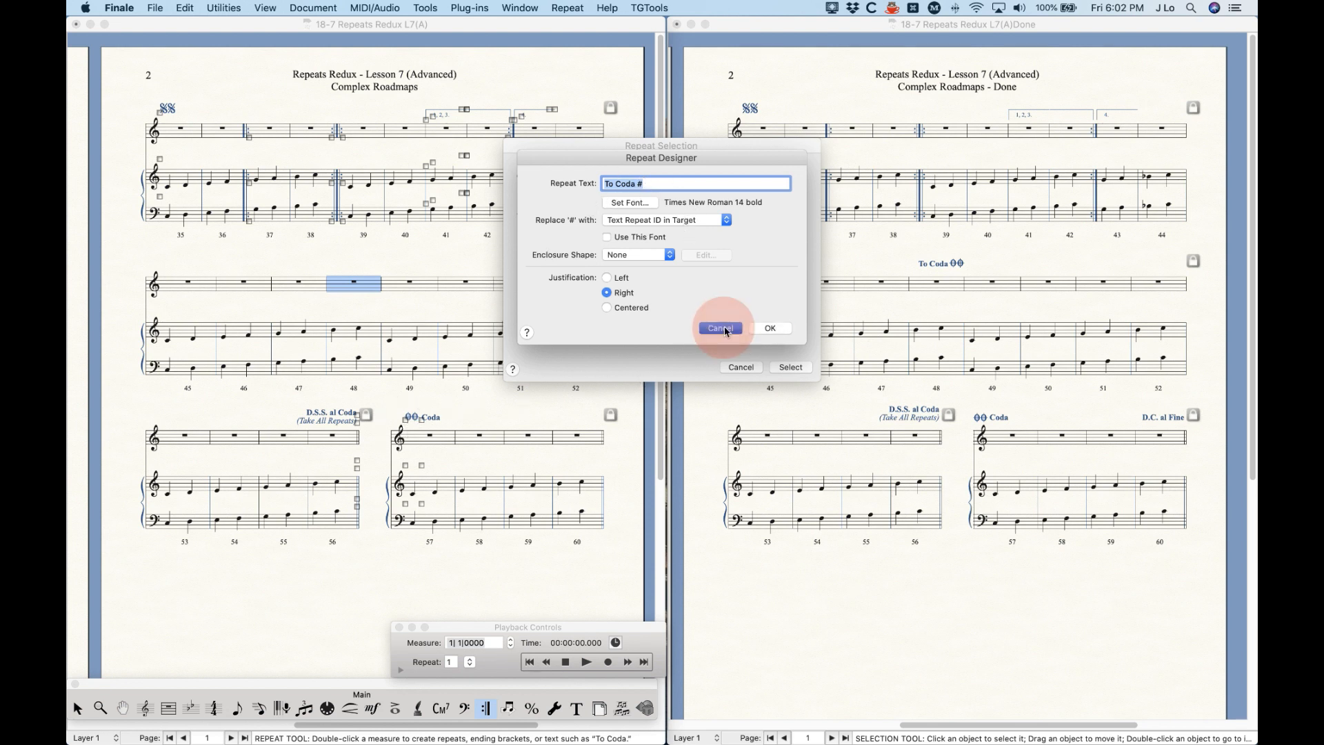
{"action": "left_click", "coordinate": [791, 368]}
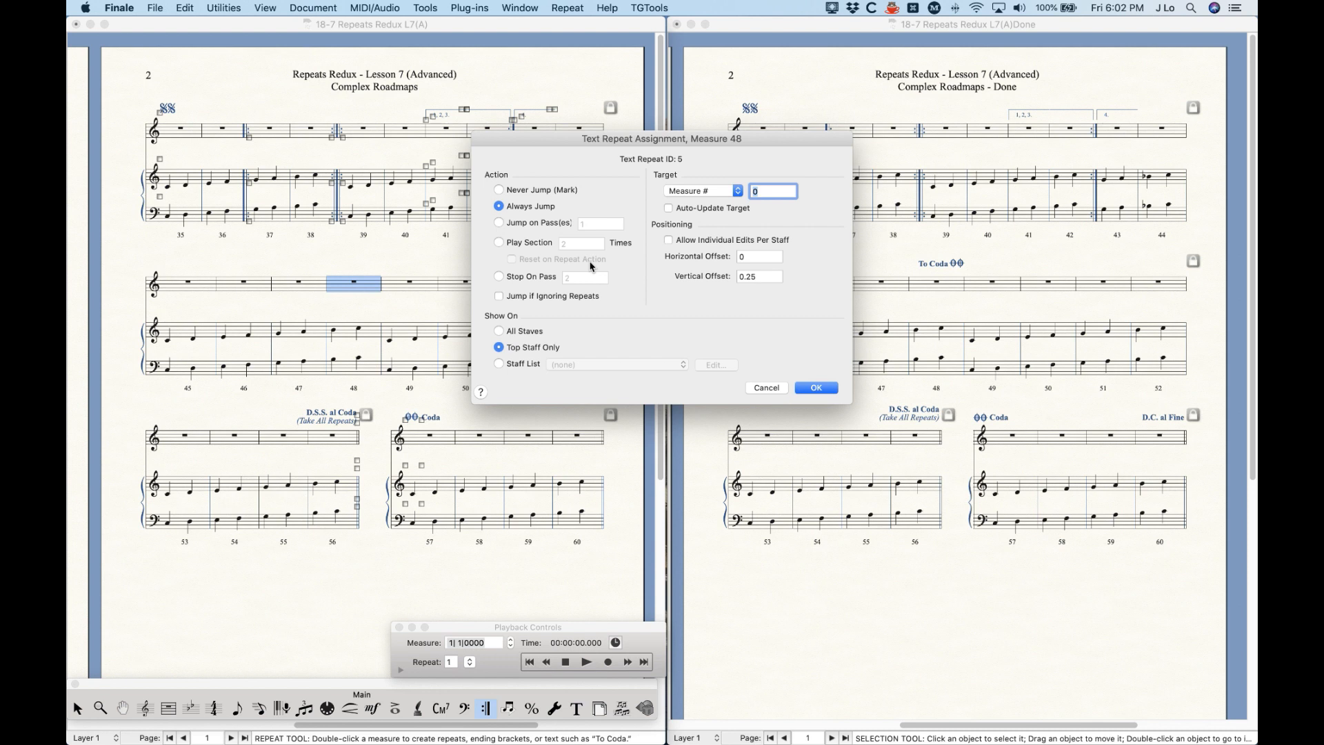
Make measure 48's To Coda # repeat jump on pass 2, with Text Repeat ID 17 as its target
{"action": "left_click", "coordinate": [531, 223]}
{"action": "double_click", "coordinate": [605, 224]}
{"action": "type", "text": "2"}
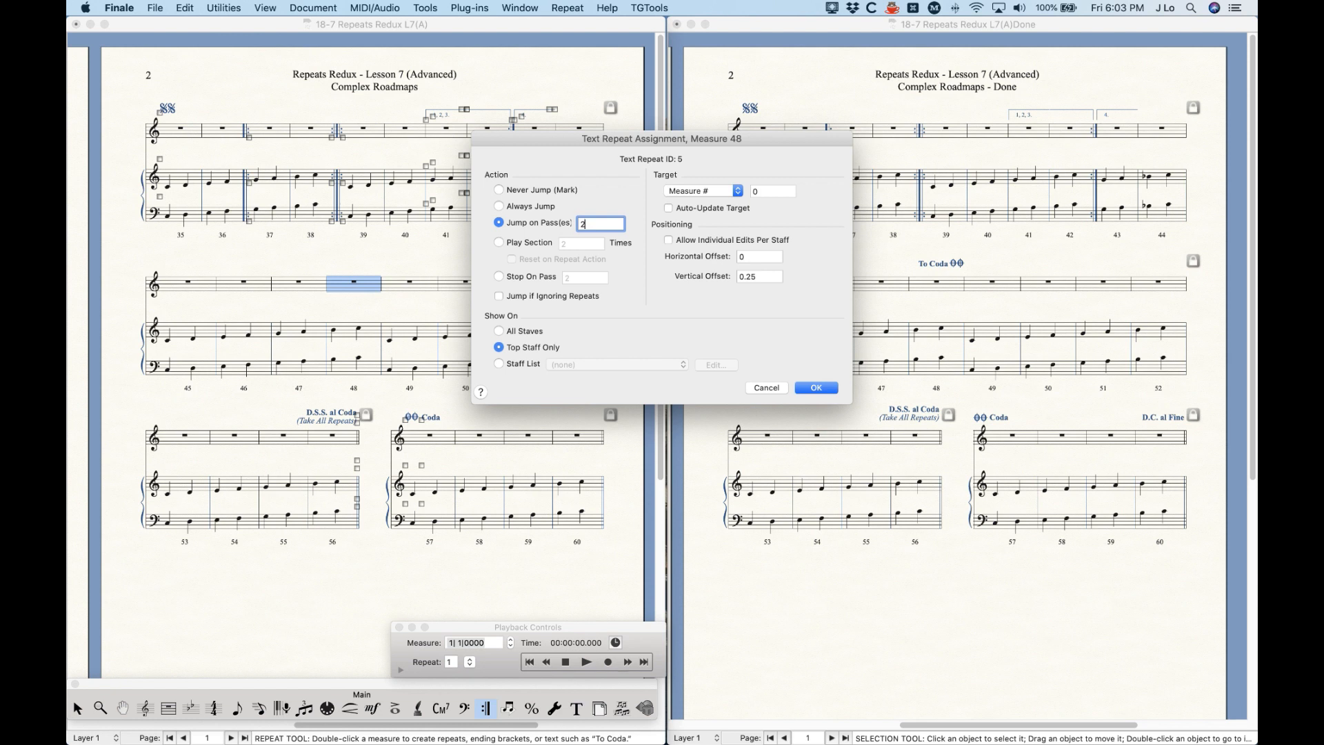
{"action": "left_click", "coordinate": [703, 192]}
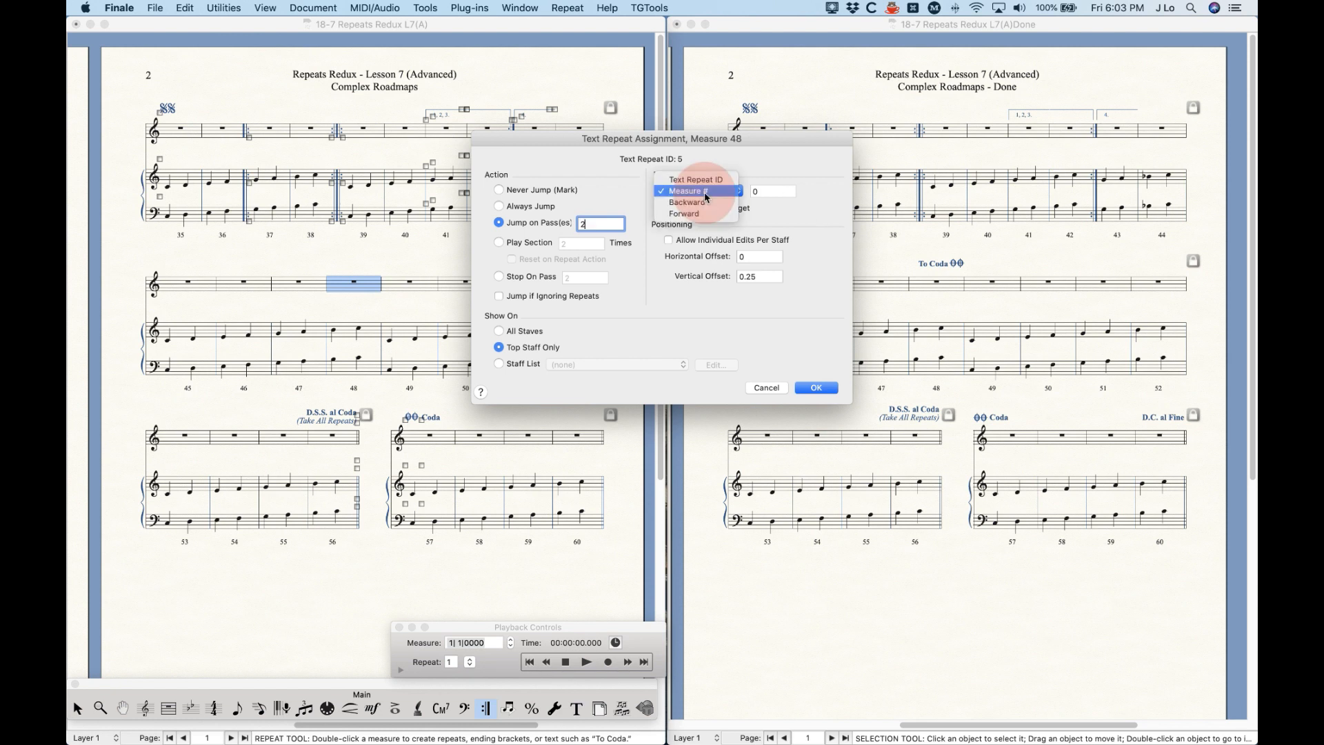
{"action": "left_click", "coordinate": [702, 181]}
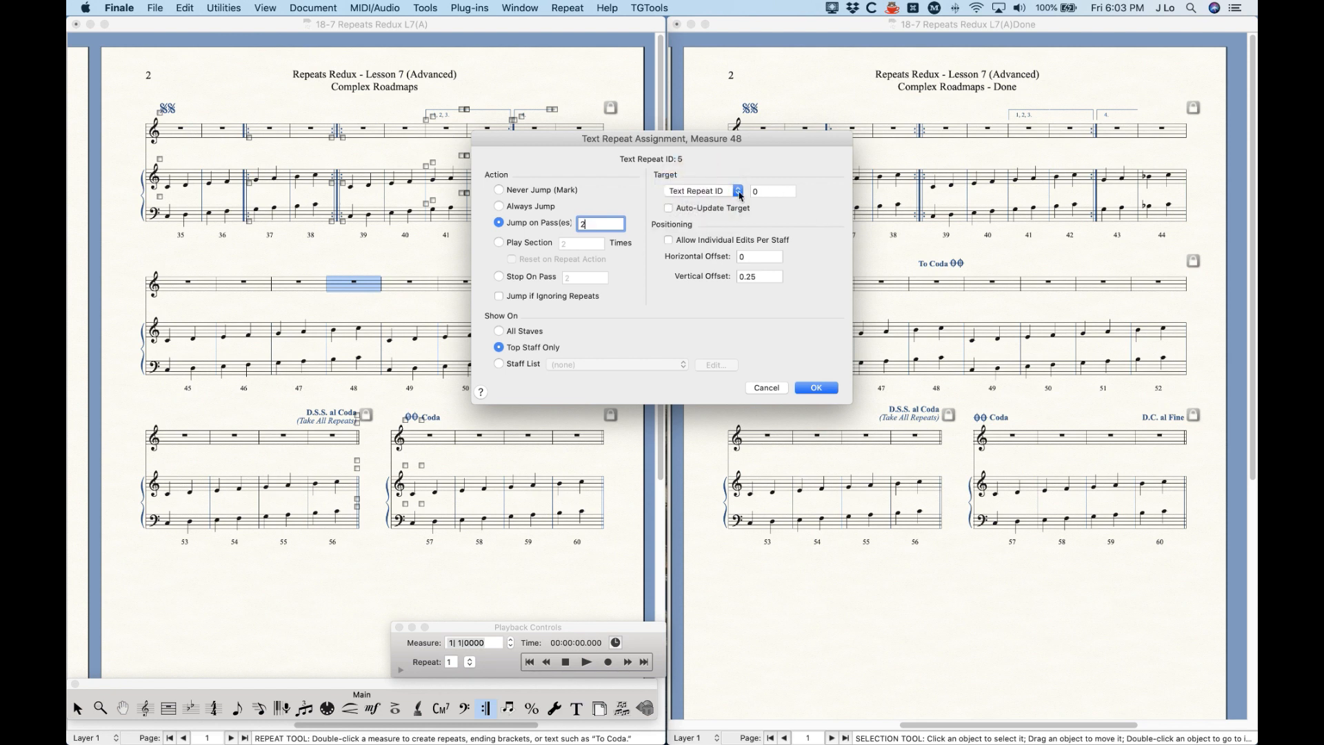
{"action": "key", "text": "Tab"}
{"action": "type", "text": "17"}
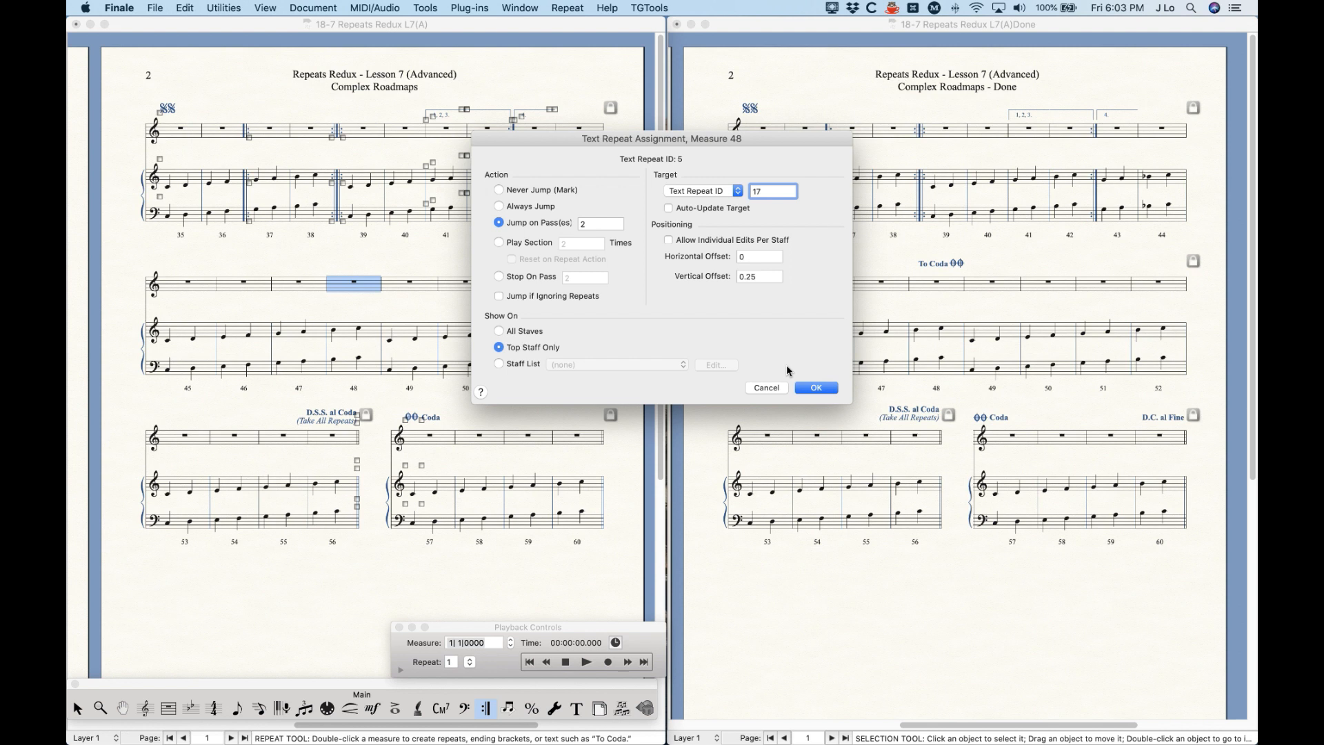
{"action": "left_click", "coordinate": [818, 387]}
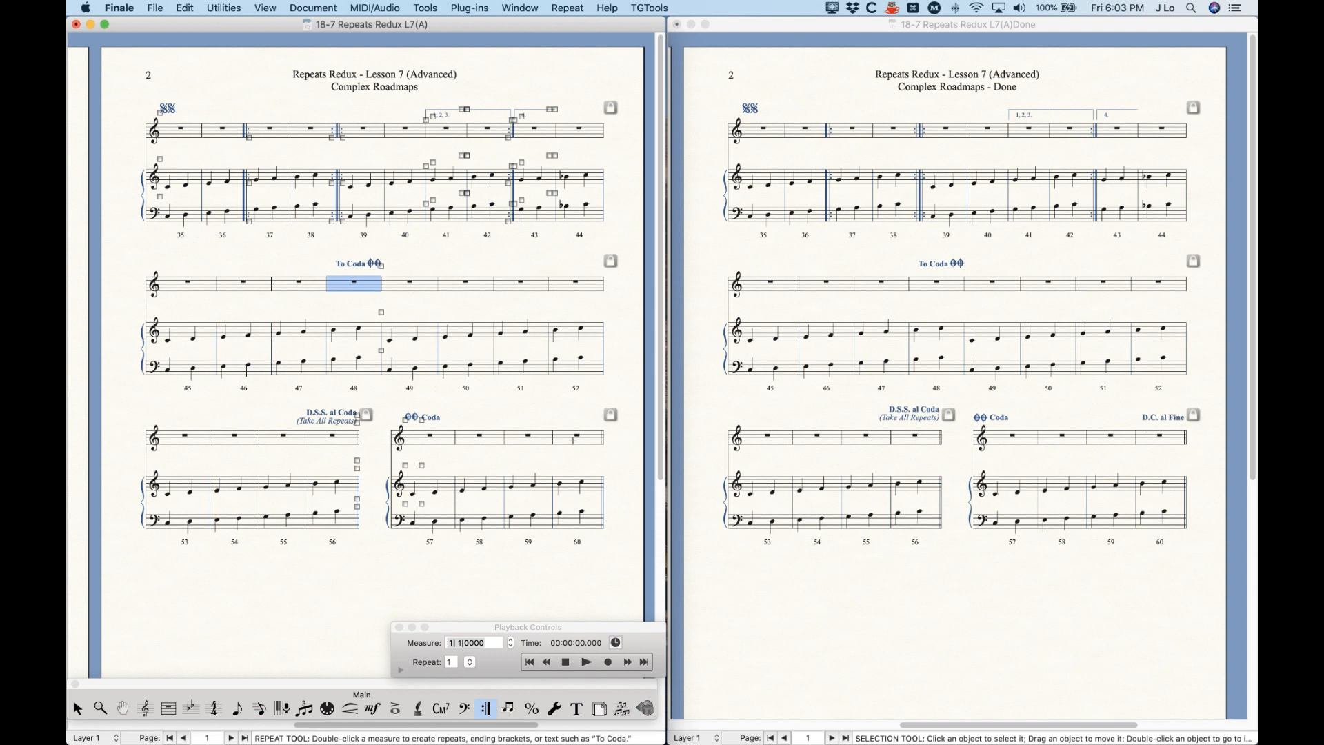
Assign the D.C. al Fine text repeat to measure 60, always jumping to measure 1 and shown on the top staff only
{"action": "left_click", "coordinate": [573, 440]}
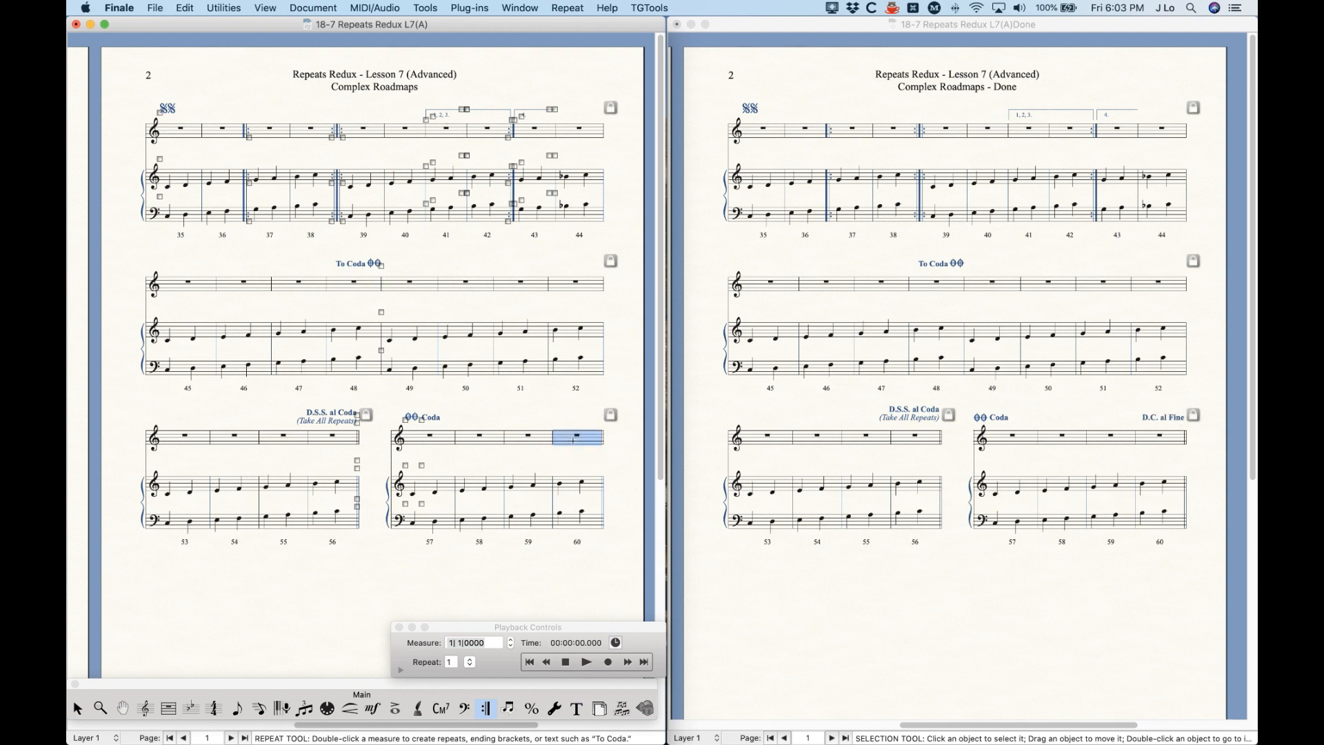
{"action": "double_click", "coordinate": [573, 440]}
{"action": "left_click", "coordinate": [556, 233]}
{"action": "left_click", "coordinate": [790, 369]}
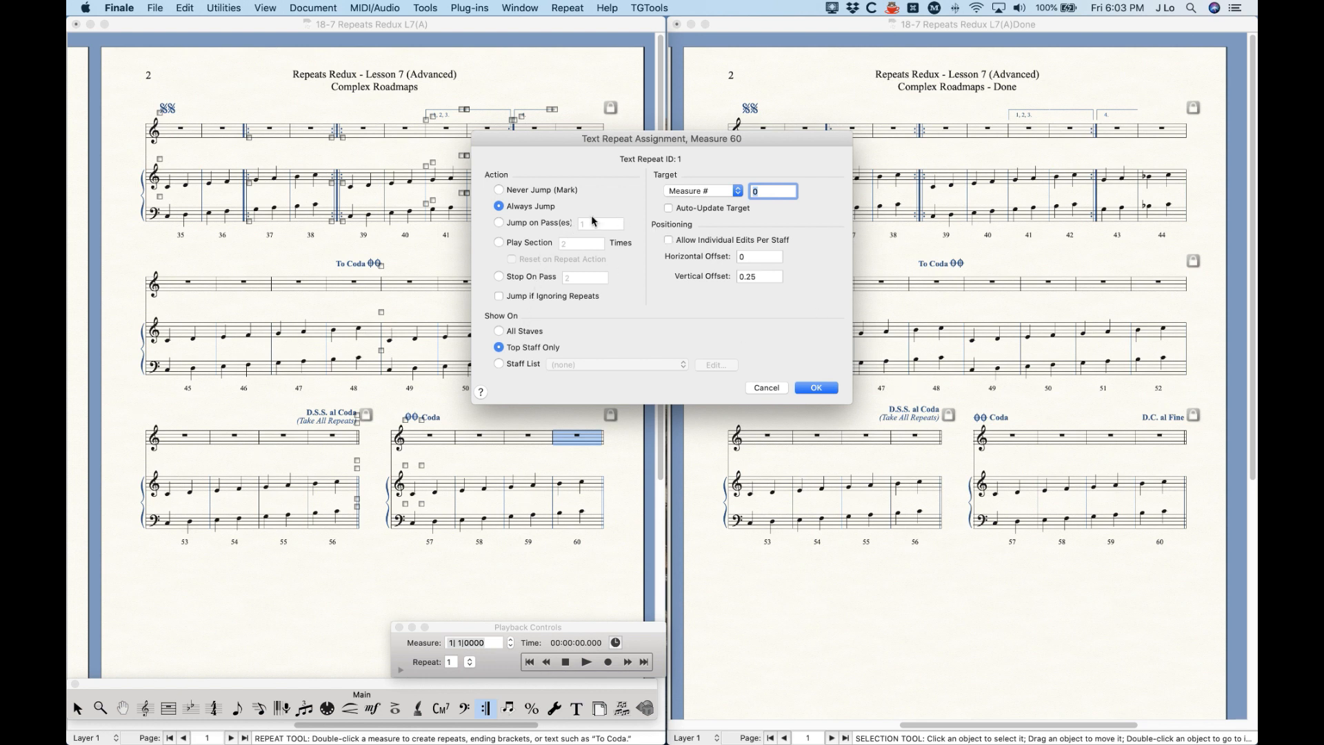
{"action": "left_click", "coordinate": [689, 194]}
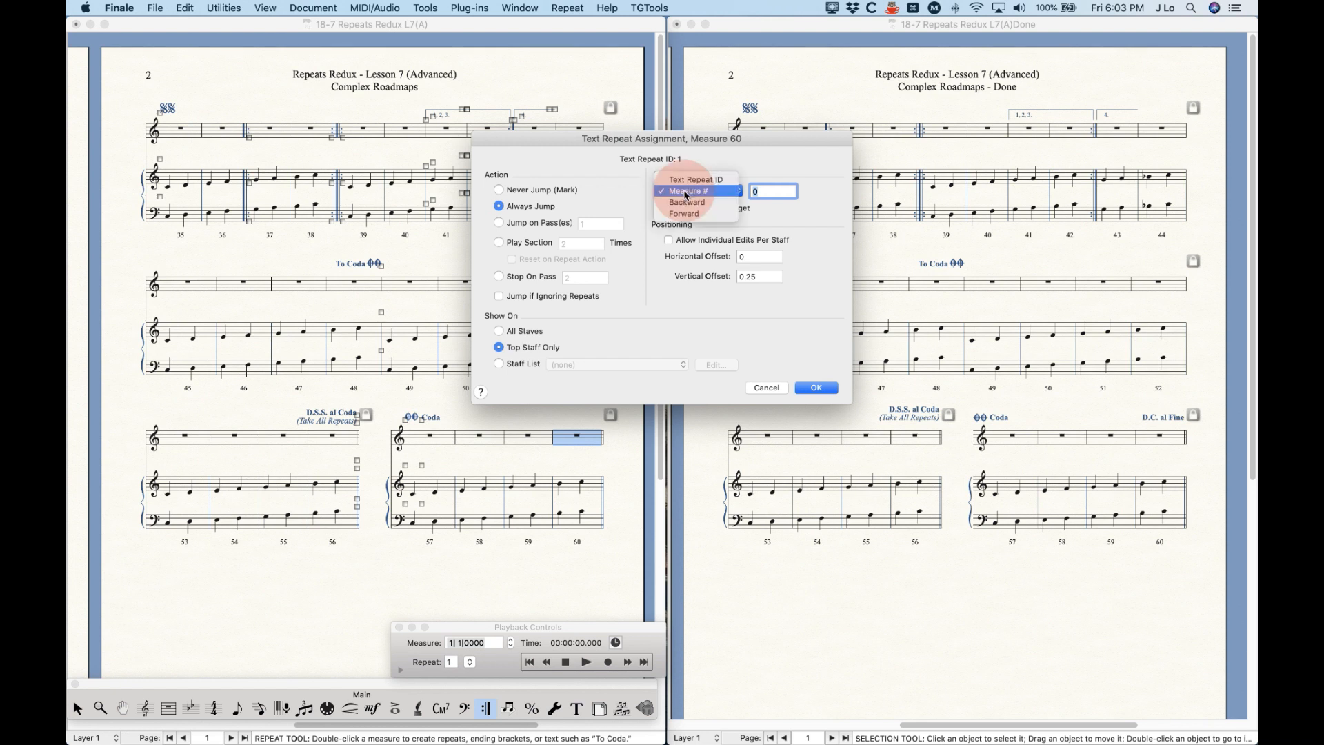
{"action": "left_click", "coordinate": [707, 191]}
{"action": "type", "text": "1"}
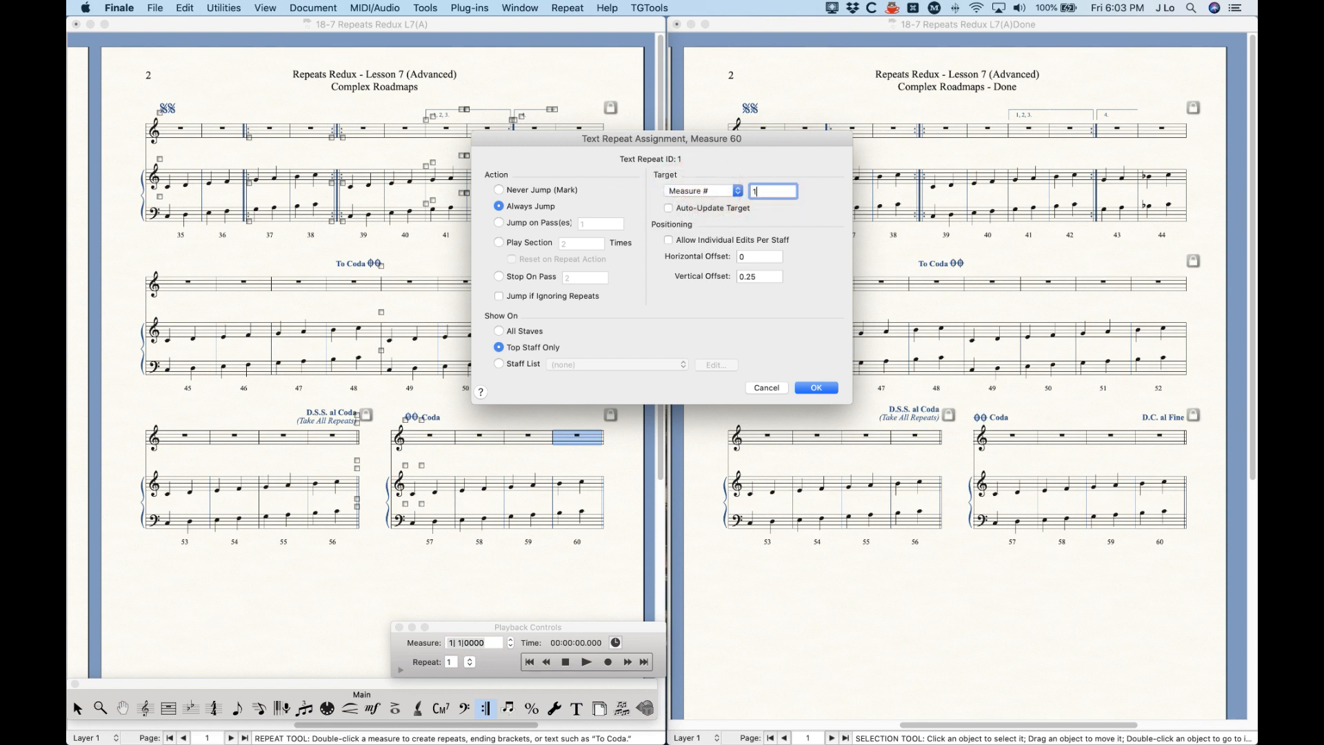
{"action": "left_click", "coordinate": [818, 388]}
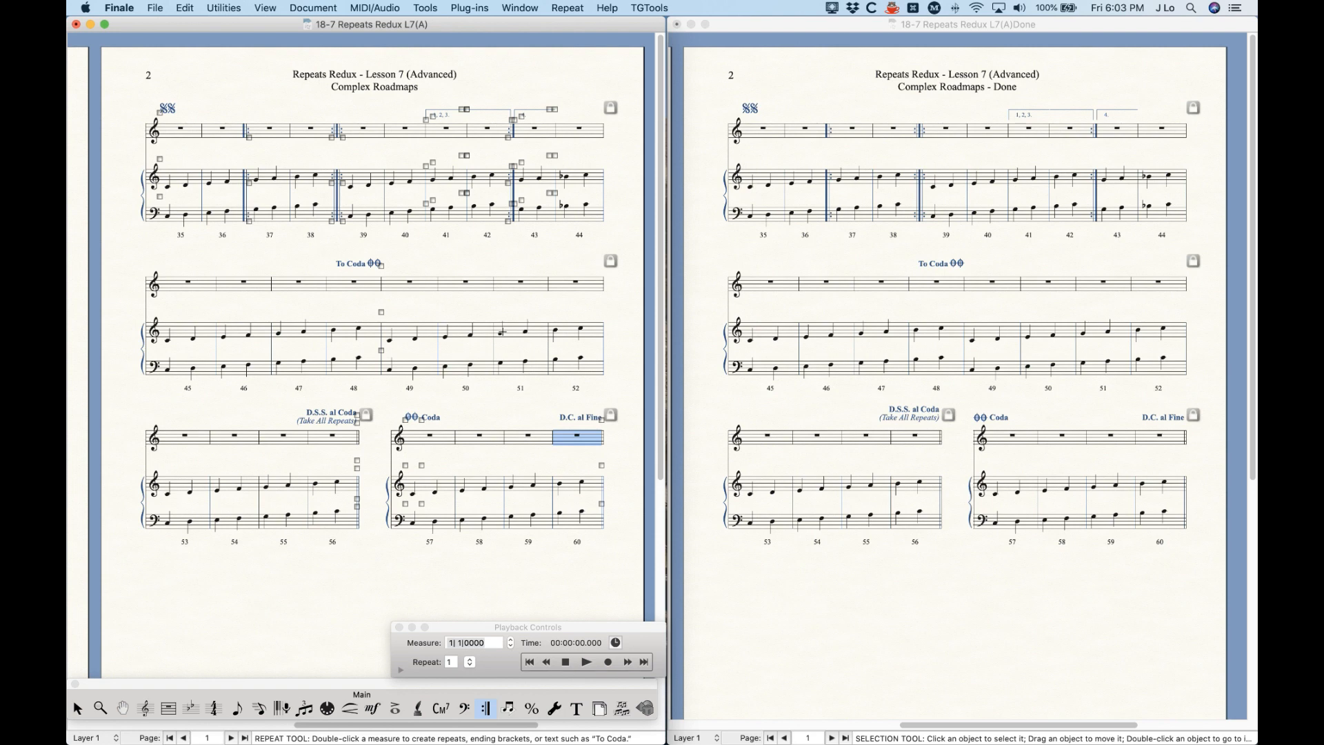
Choose the Fine text repeat for measure 15 on page 1, matching its placement in the finished score
{"action": "scroll", "coordinate": [609, 450], "scroll_direction": "left", "scroll_amount": 10}
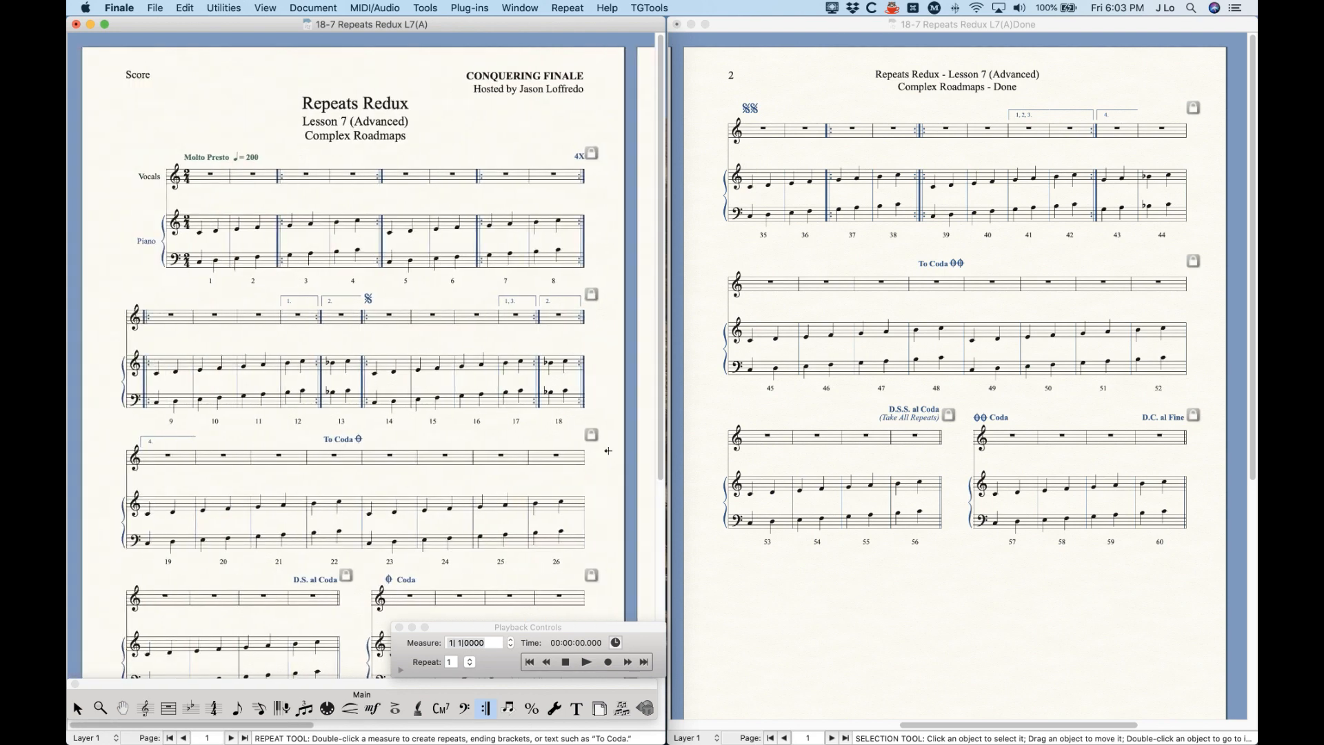
{"action": "key", "text": "super+a"}
{"action": "left_click", "coordinate": [1049, 417]}
{"action": "scroll", "coordinate": [1042, 414], "scroll_direction": "left", "scroll_amount": 10}
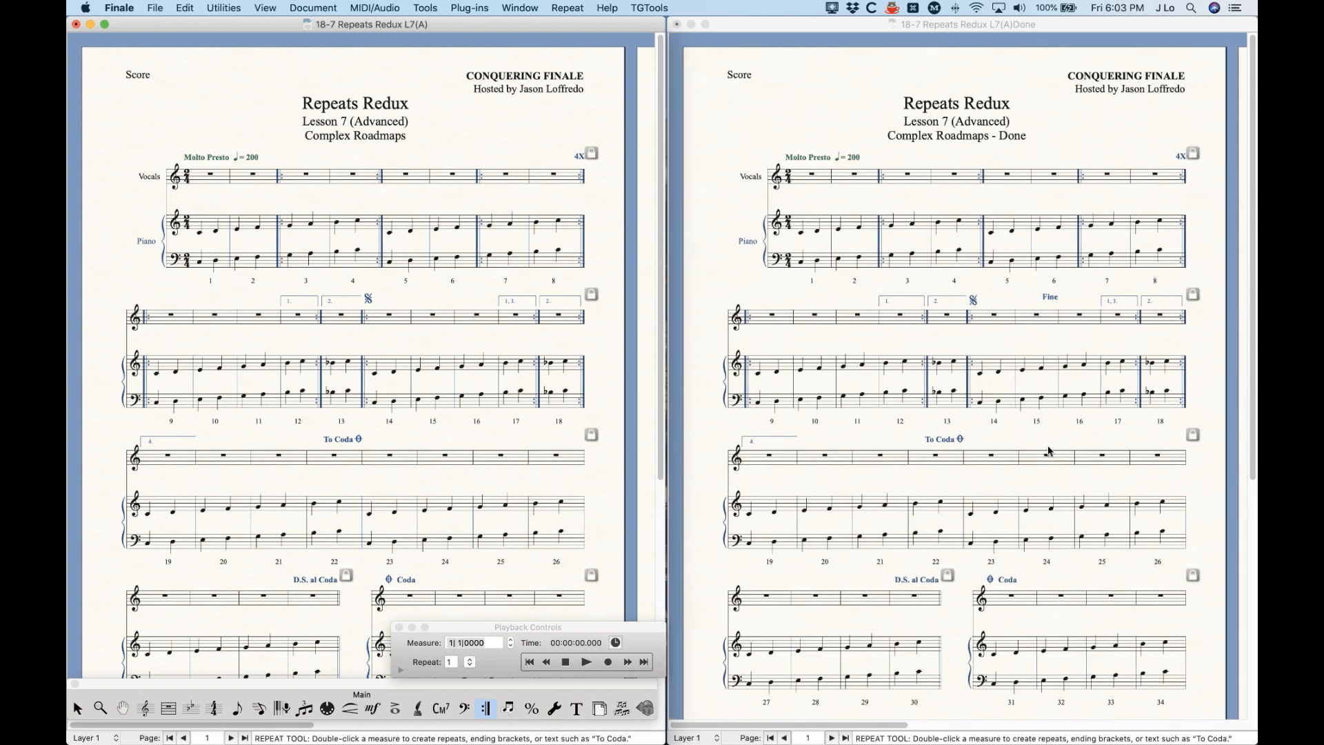
{"action": "left_click", "coordinate": [438, 320]}
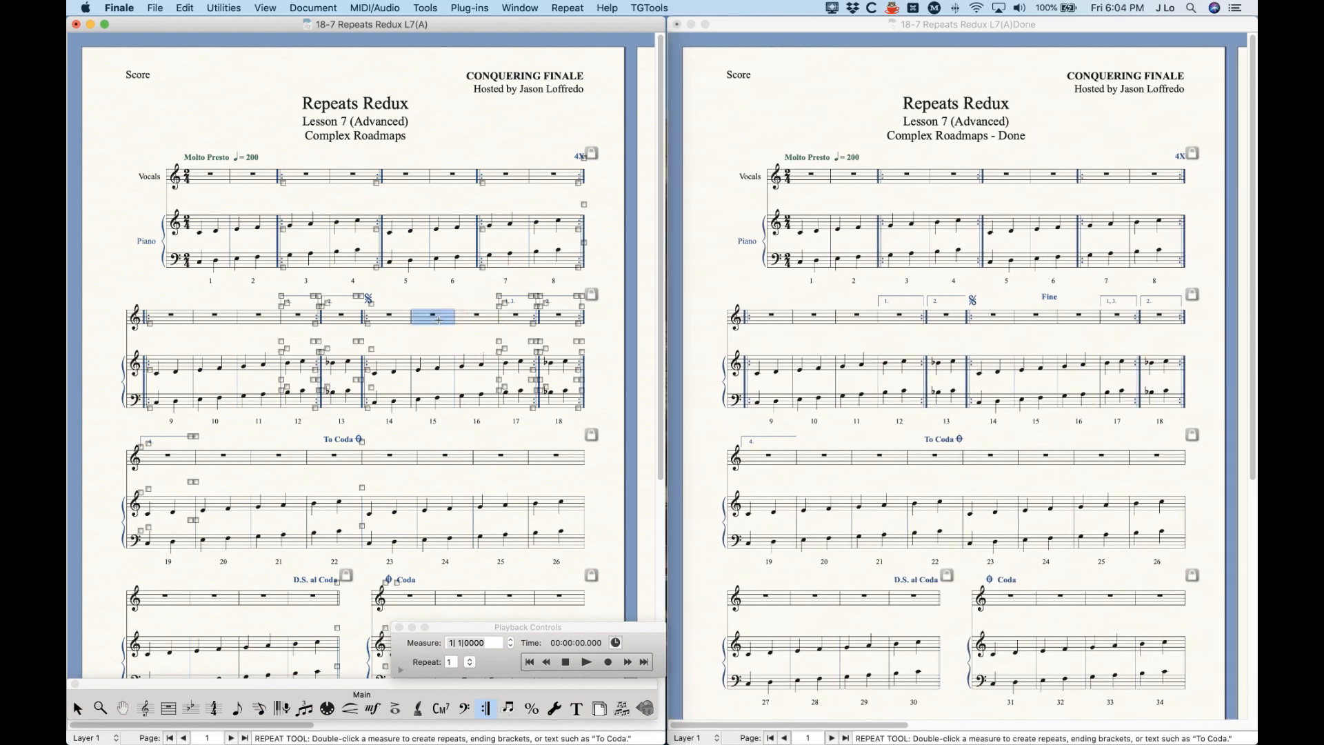
{"action": "double_click", "coordinate": [438, 320]}
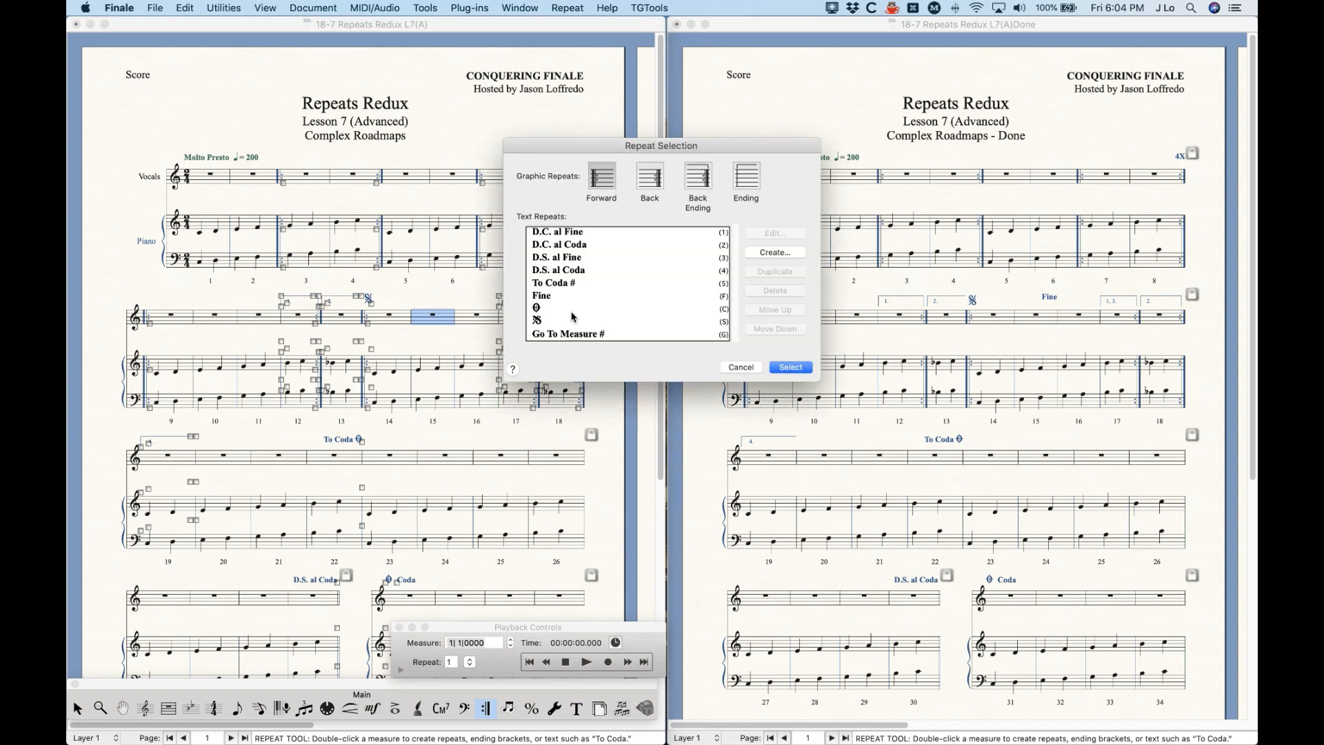
{"action": "left_click", "coordinate": [549, 296]}
{"action": "left_click", "coordinate": [791, 366]}
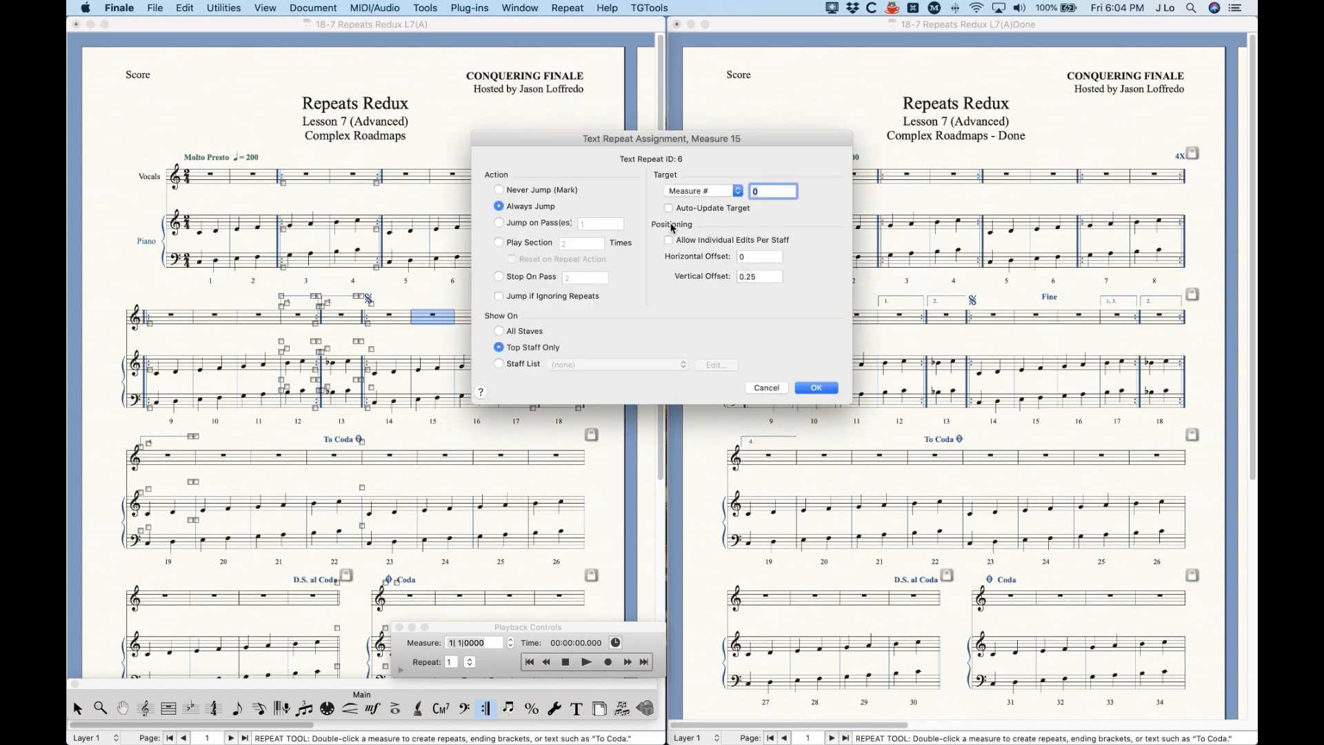
Make measure 15's Fine repeat stop playback on pass 6, shown on the top staff only
{"action": "left_click", "coordinate": [499, 277]}
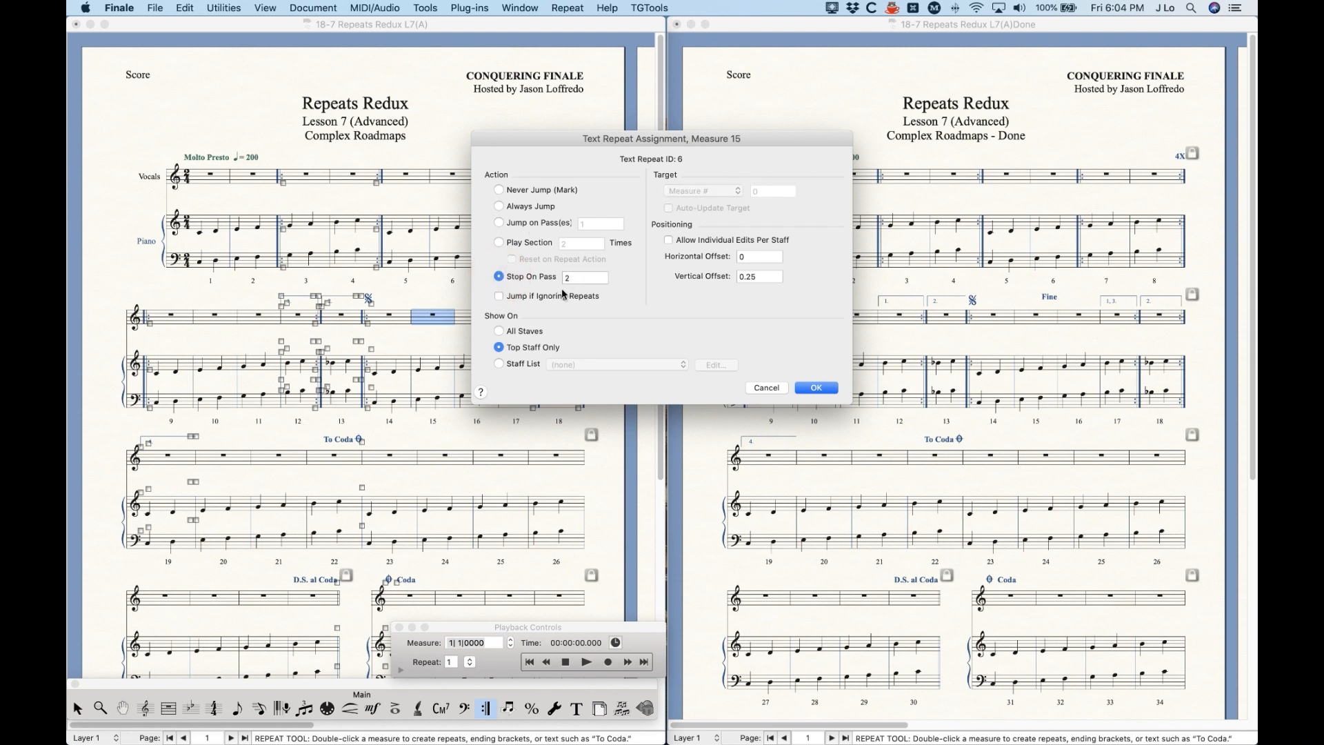
{"action": "left_click_drag", "start_coordinate": [576, 138], "coordinate": [766, 299]}
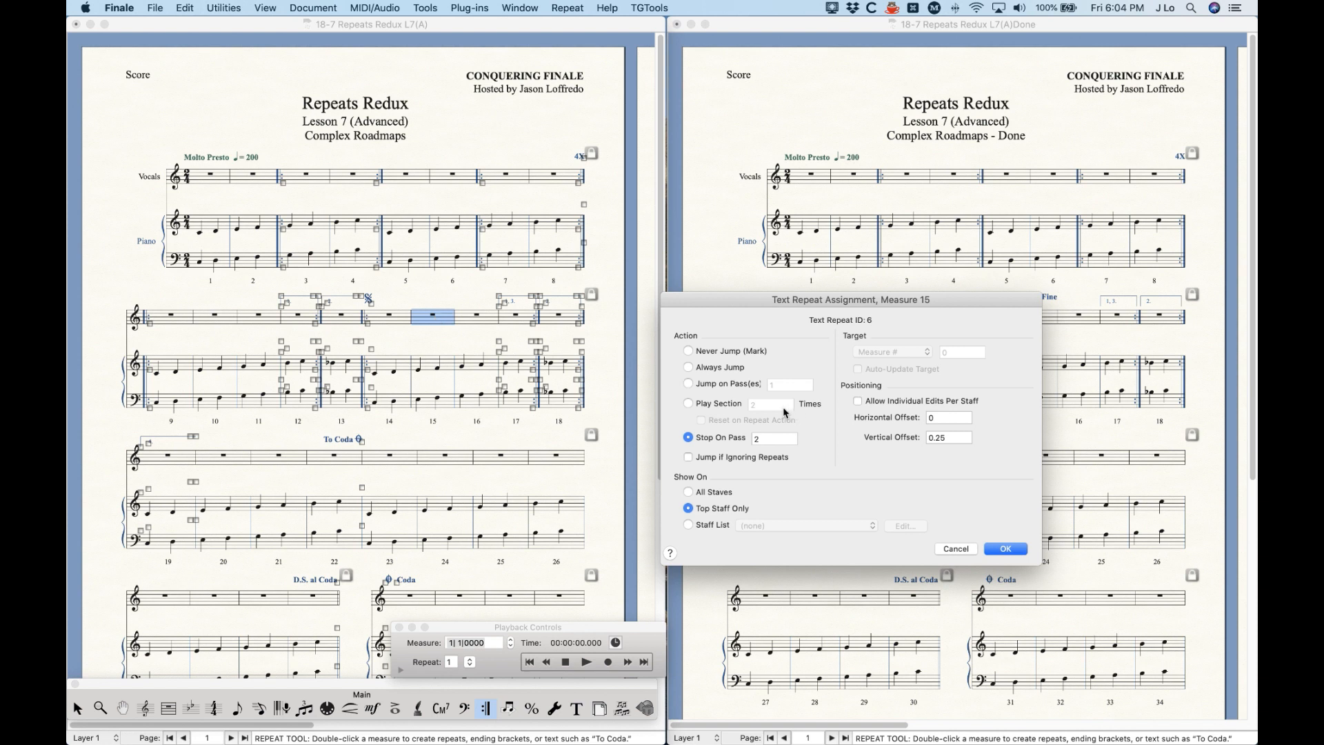
{"action": "double_click", "coordinate": [780, 440]}
{"action": "type", "text": "6"}
{"action": "left_click", "coordinate": [1006, 550]}
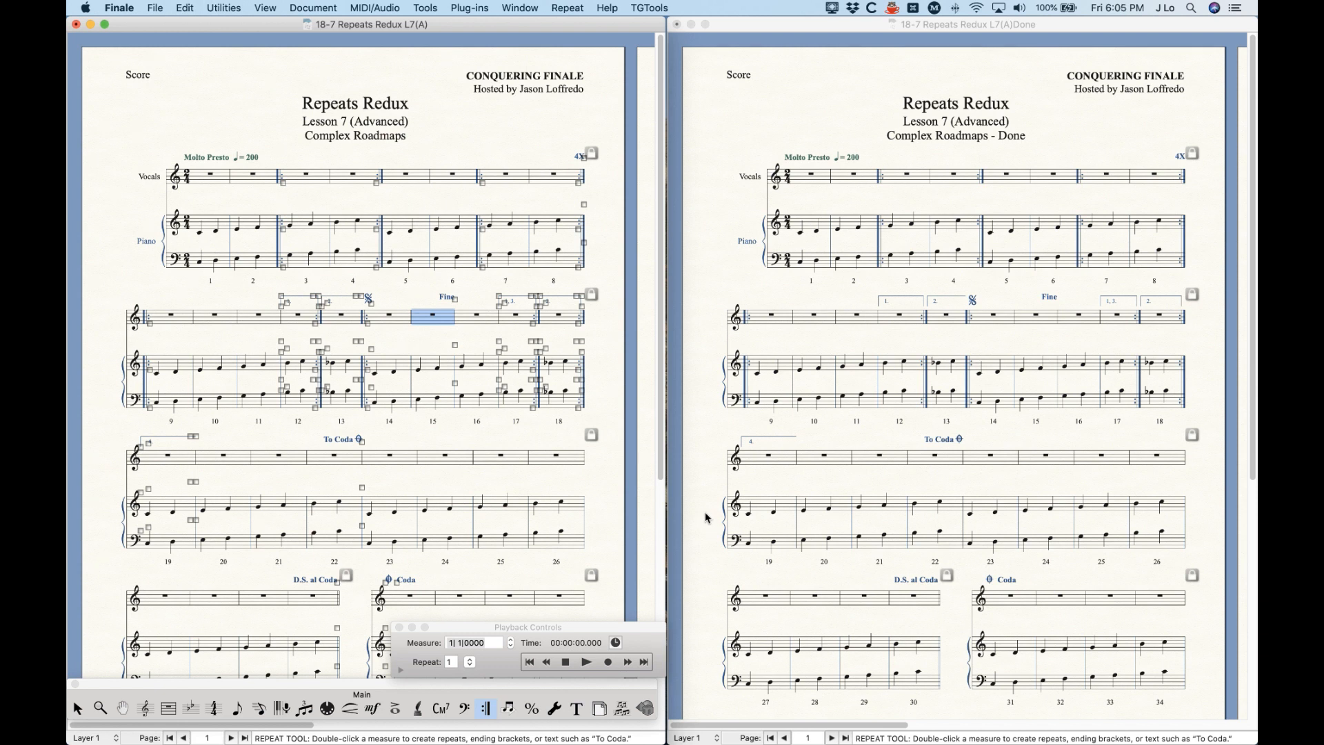
Widen the lesson score's window to show both pages and move the Playback Controls below page 2's music
{"action": "left_click", "coordinate": [514, 632]}
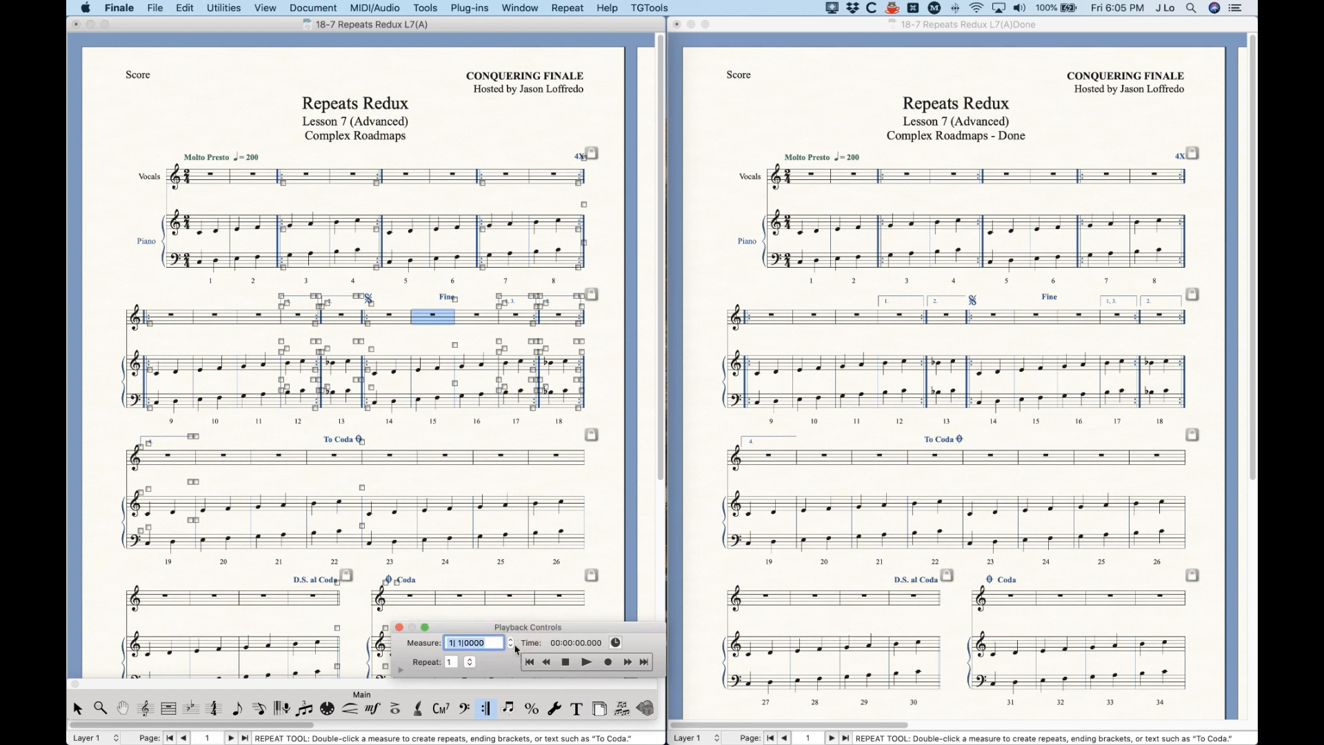
{"action": "left_click", "coordinate": [608, 34]}
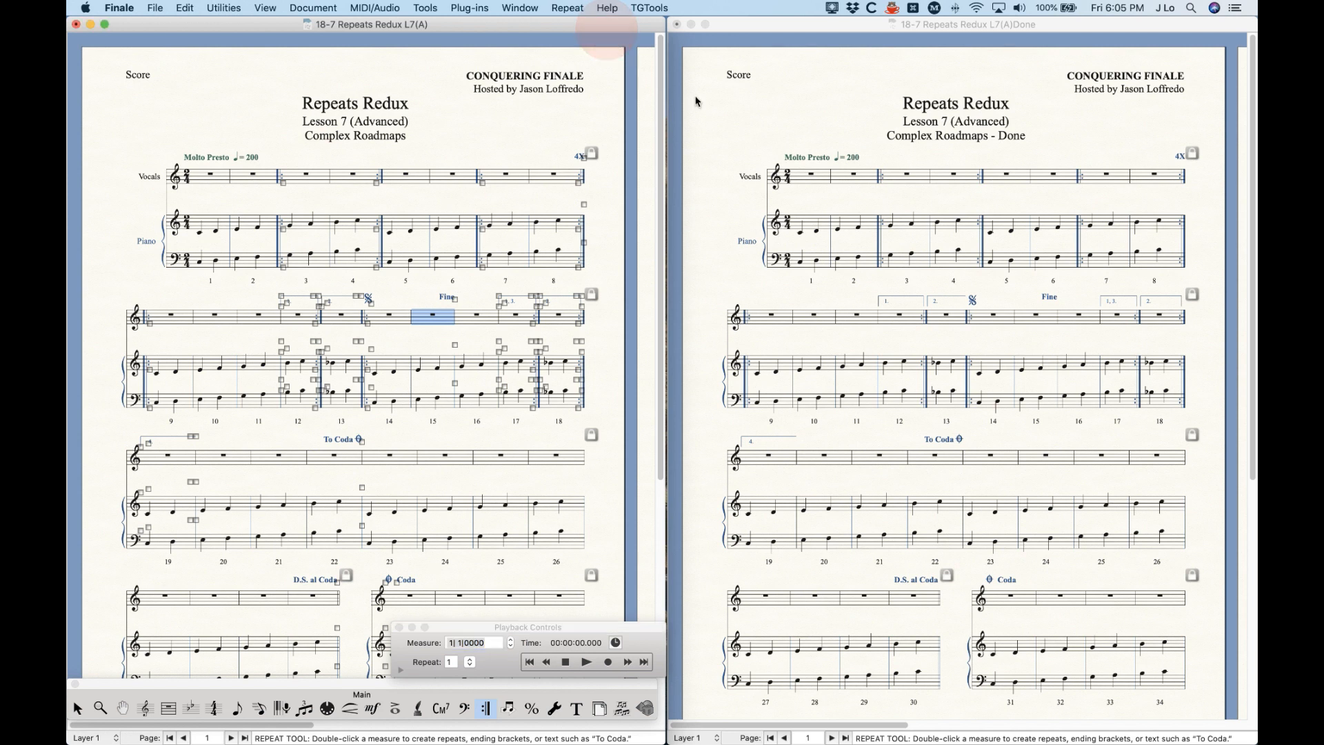
{"action": "left_click_drag", "start_coordinate": [666, 121], "coordinate": [1249, 150]}
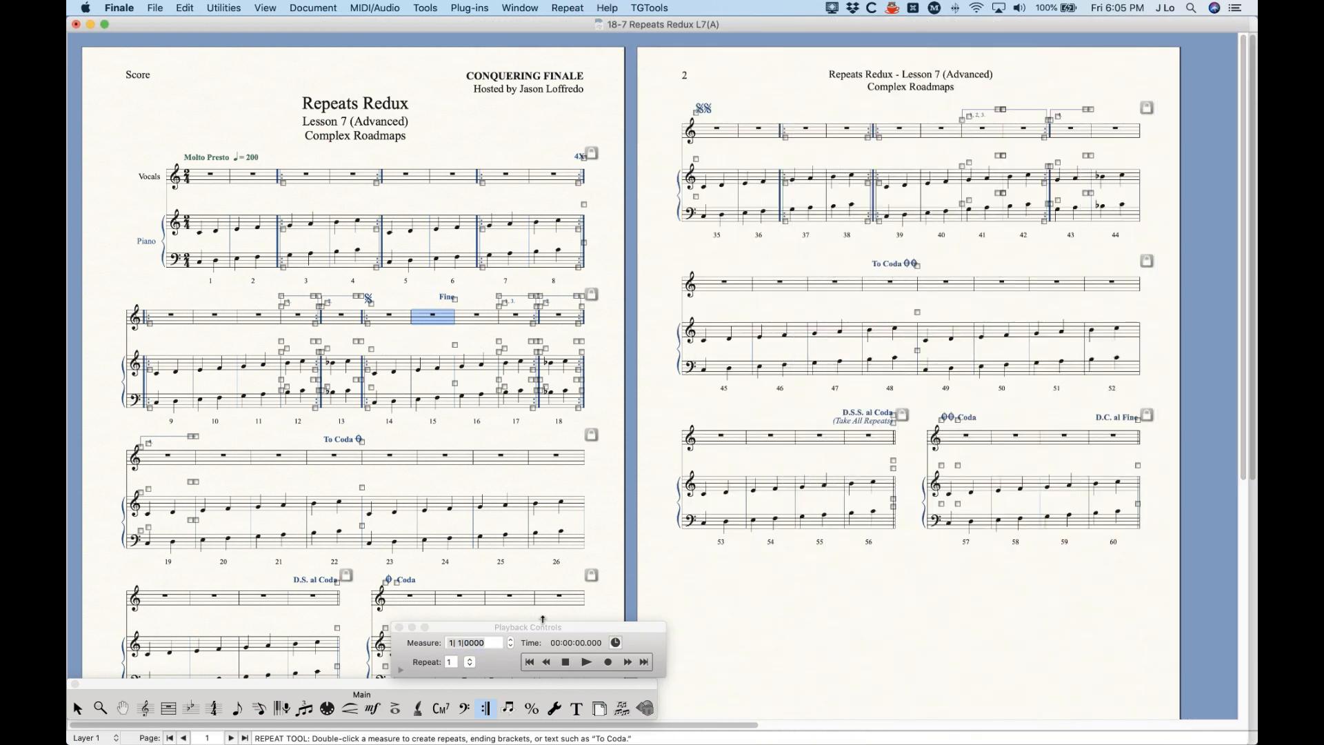
{"action": "left_click_drag", "start_coordinate": [522, 632], "coordinate": [804, 662]}
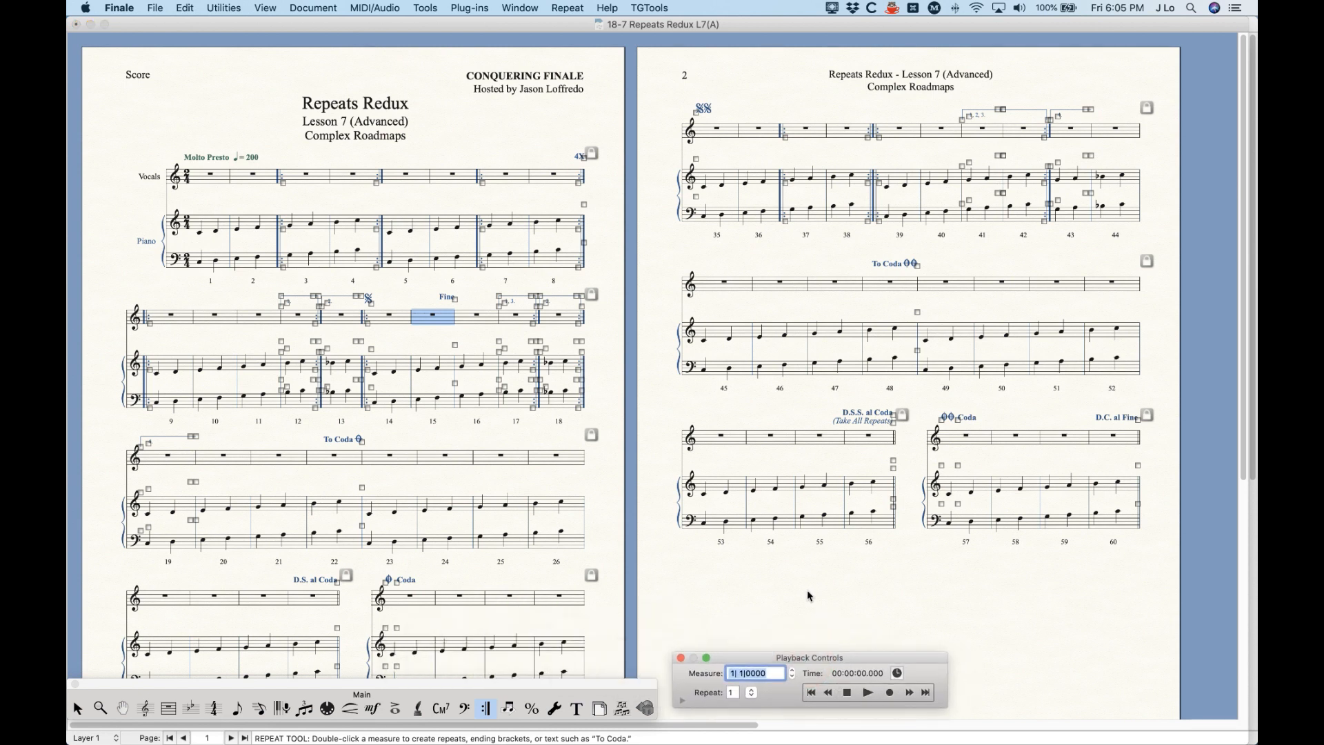
Play the score from measure 1 with the Selection tool active to hear the complete roadmap
{"action": "left_click", "coordinate": [77, 709]}
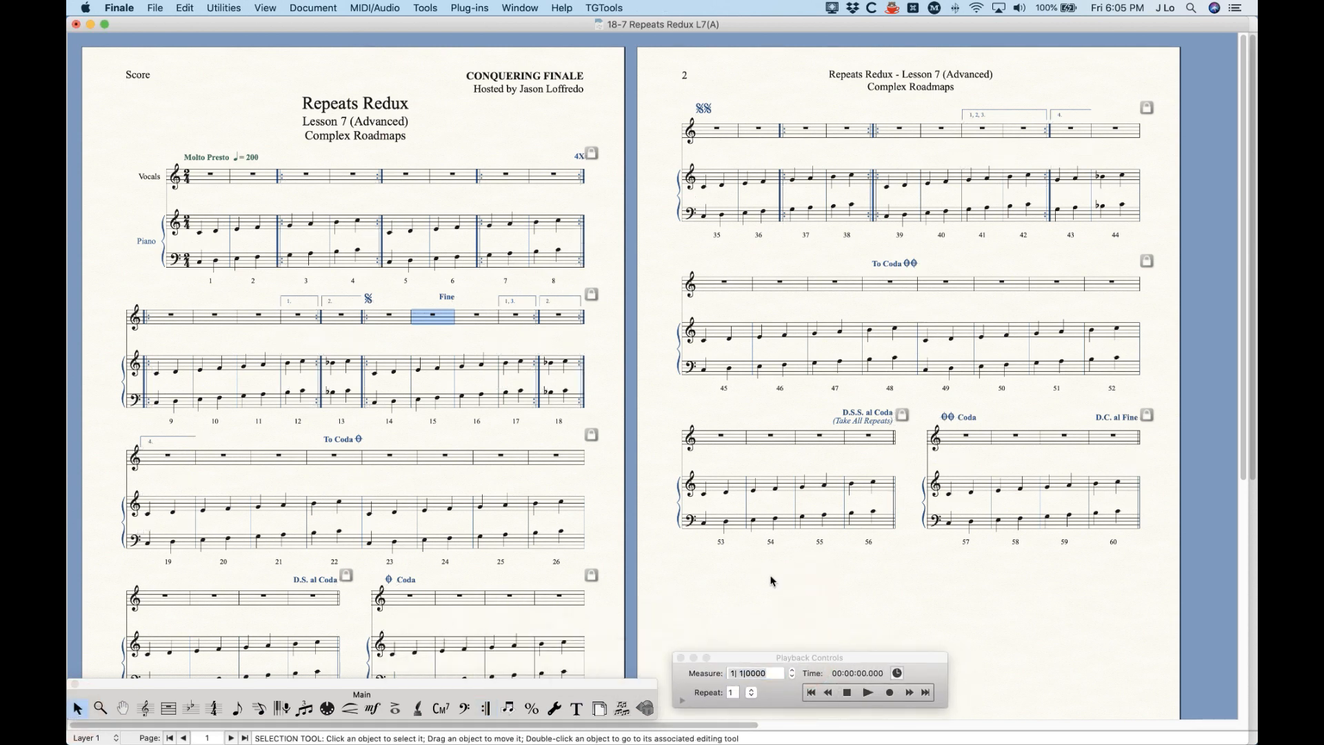
{"action": "left_click", "coordinate": [868, 692]}
{"action": "left_click", "coordinate": [869, 693]}
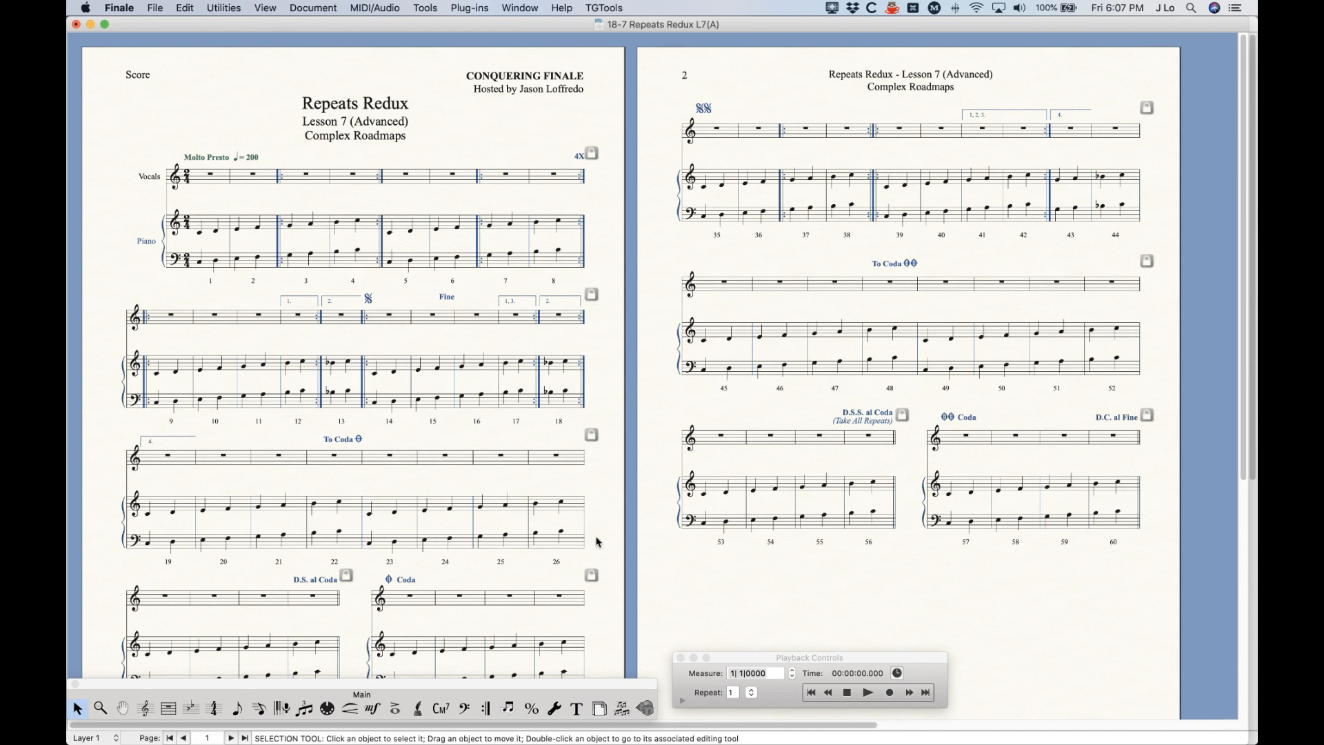
Run Check Repeats on the score and review its full playback route against the roadmap
{"action": "left_click", "coordinate": [487, 709]}
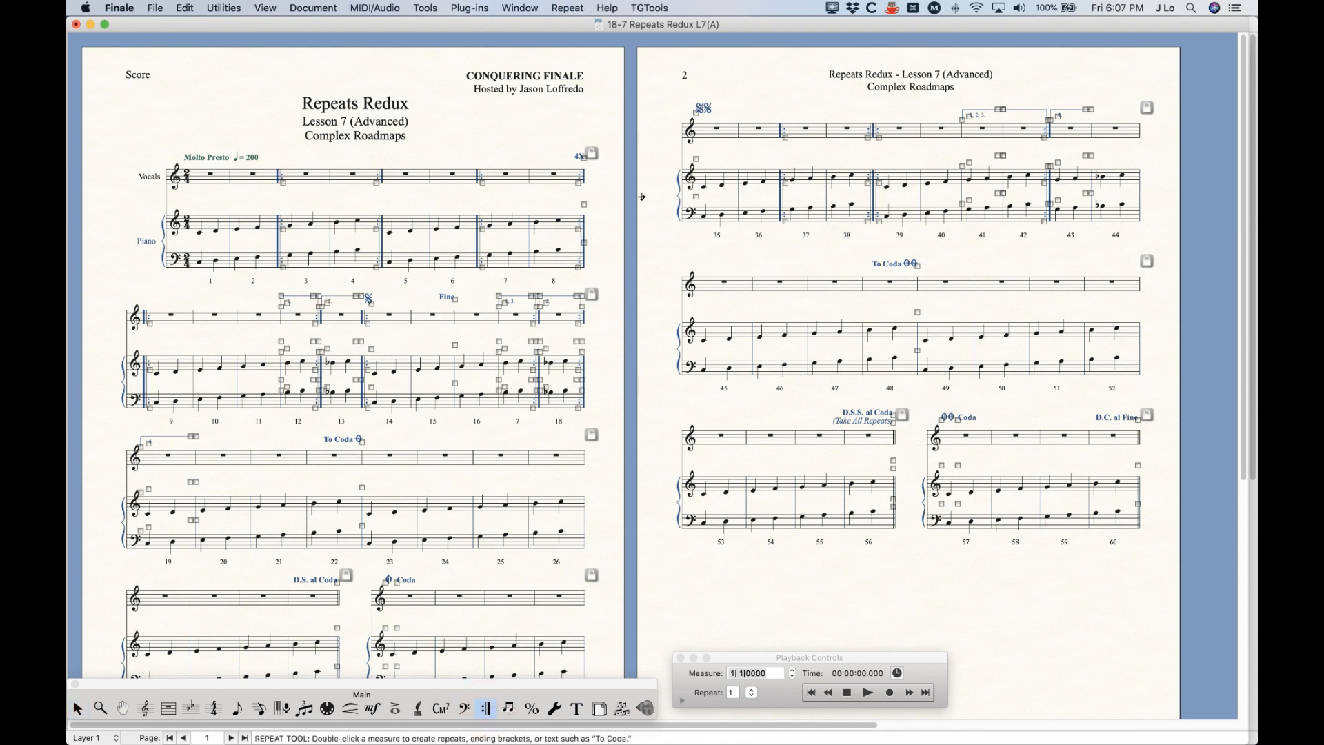
{"action": "left_click", "coordinate": [569, 8]}
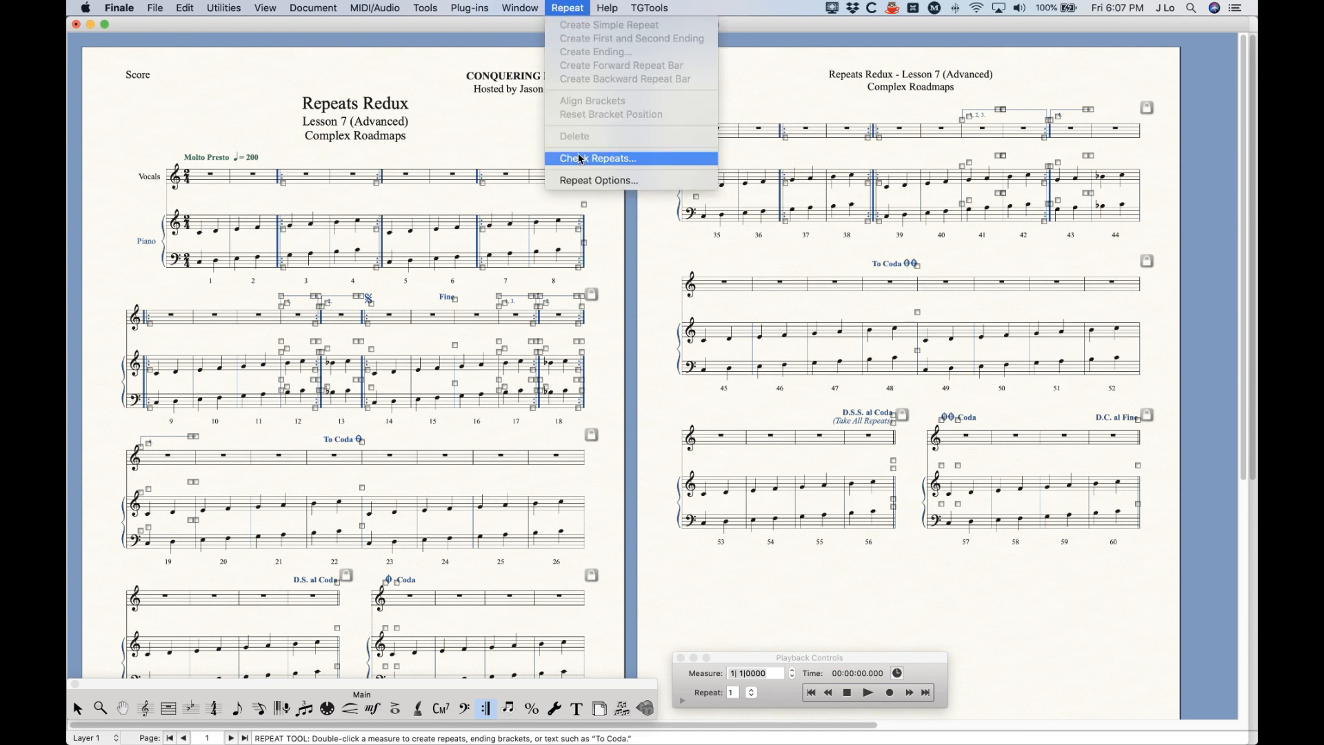
{"action": "left_click", "coordinate": [625, 163]}
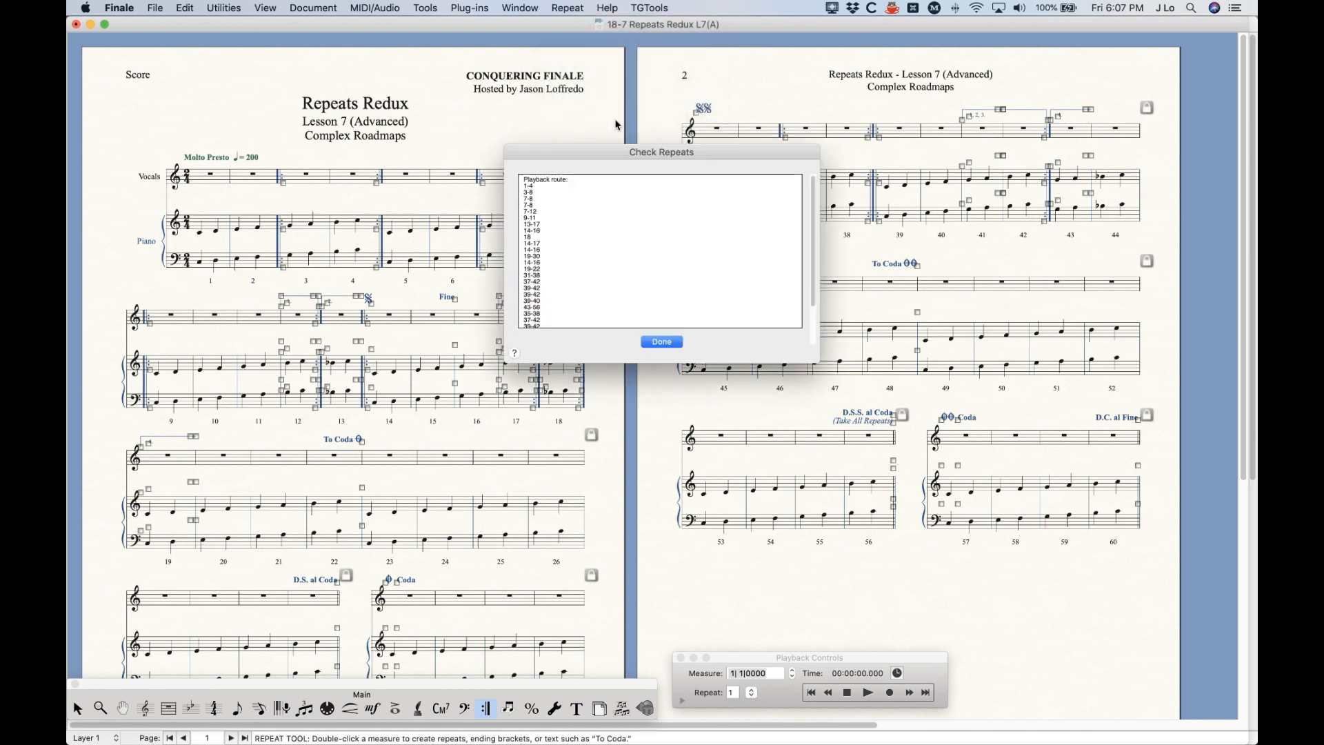
{"action": "left_click_drag", "start_coordinate": [604, 158], "coordinate": [528, 89]}
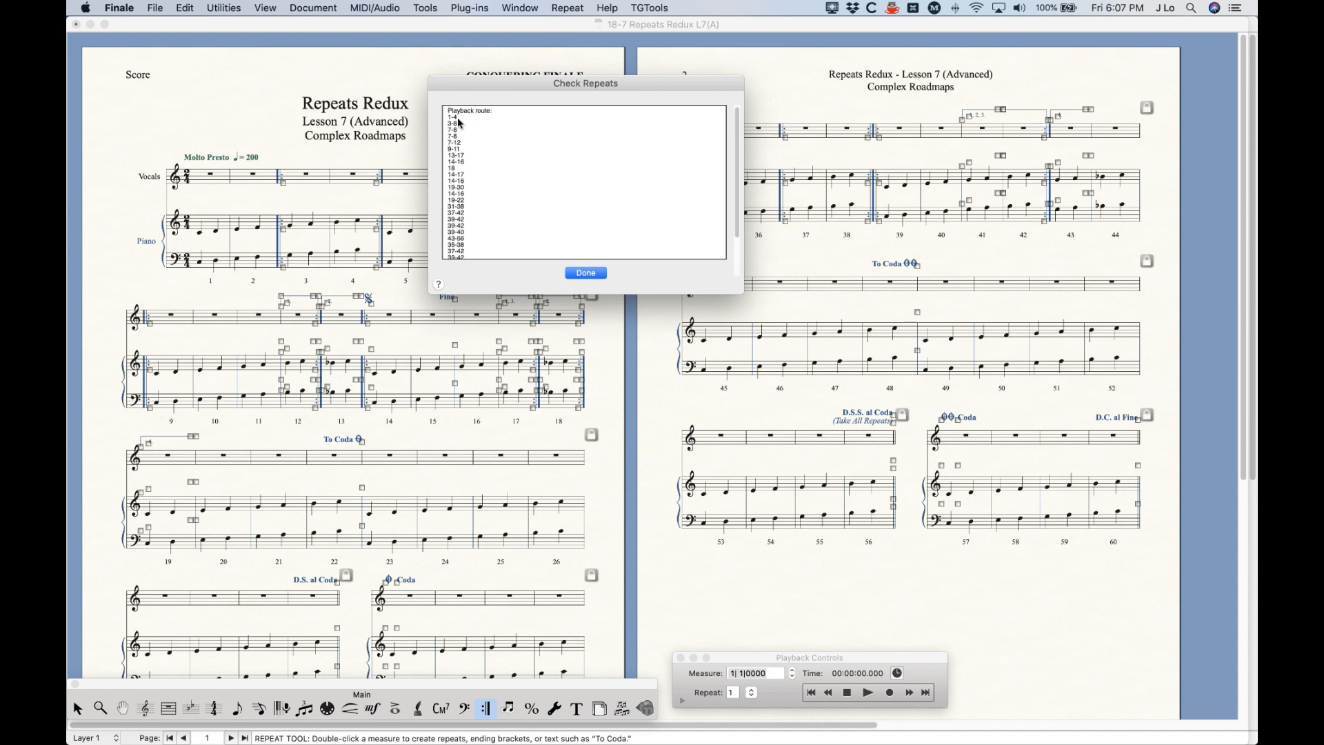
{"action": "left_click_drag", "start_coordinate": [461, 86], "coordinate": [649, 276]}
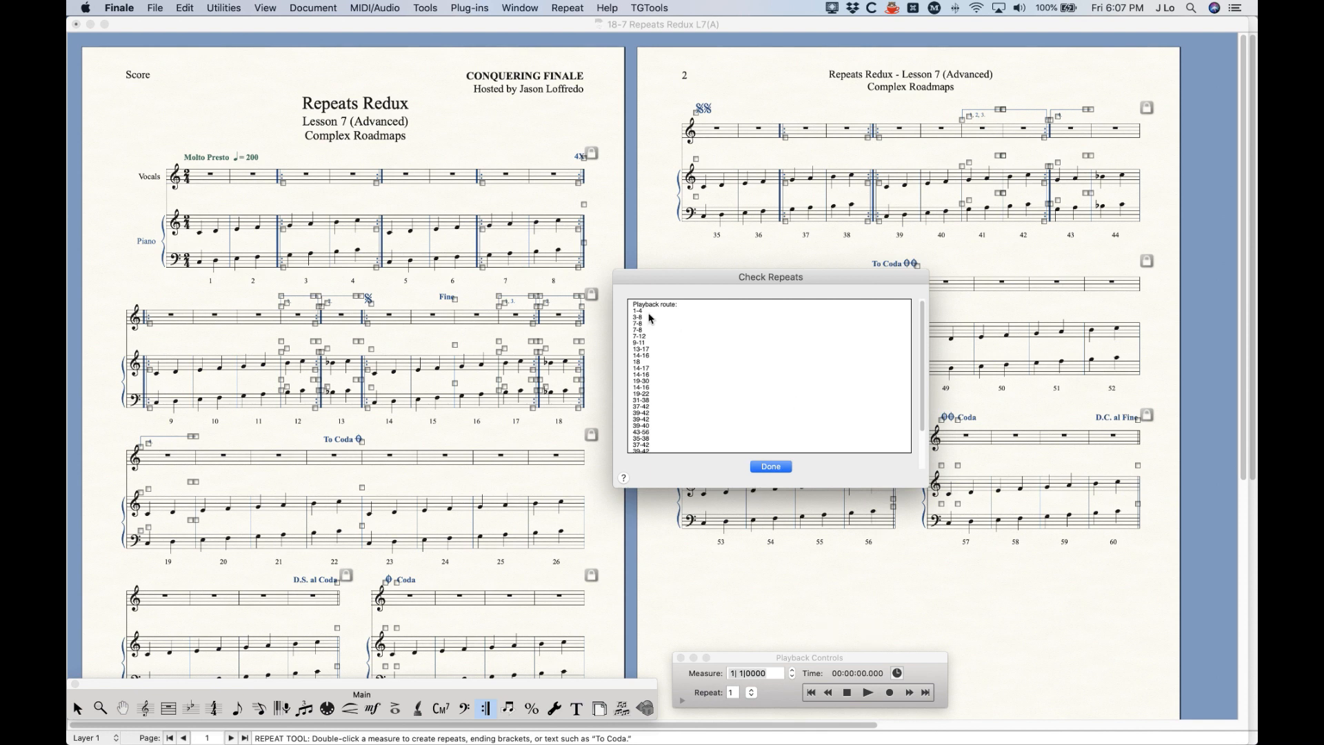
{"action": "left_click", "coordinate": [688, 316]}
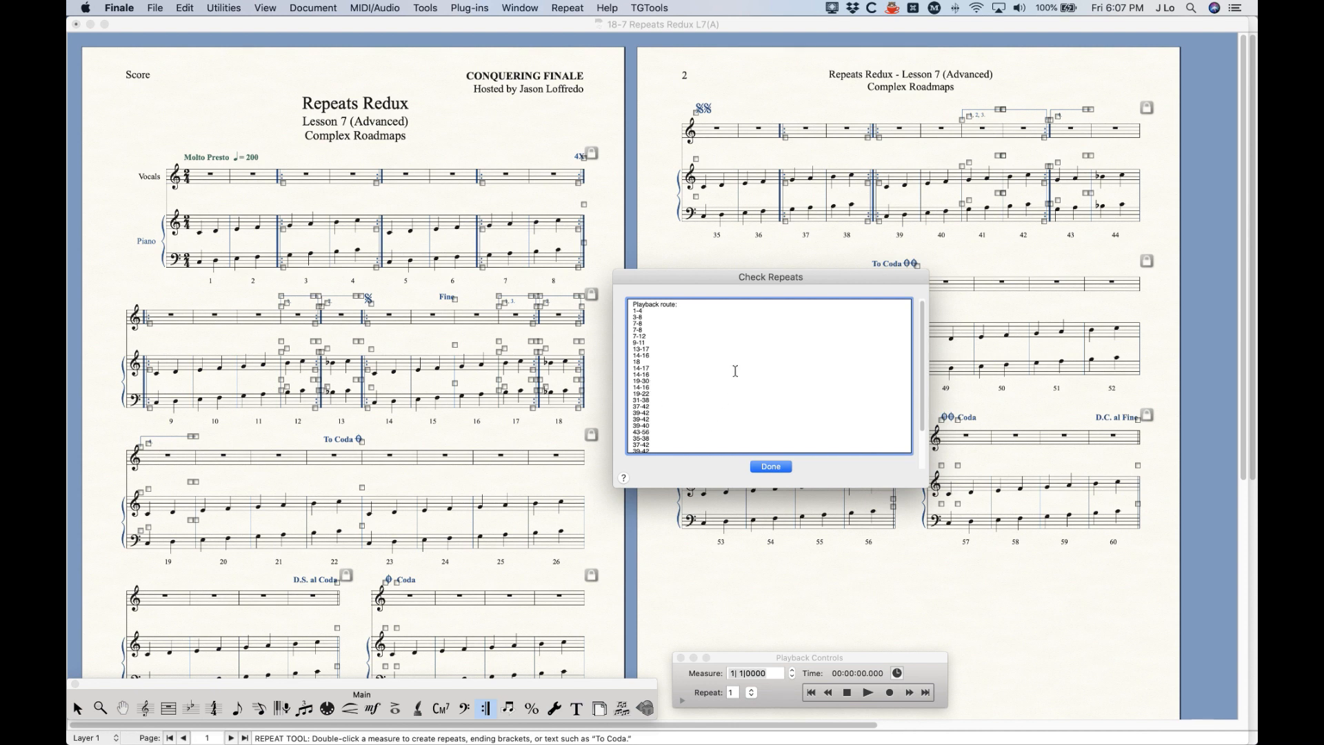
{"action": "scroll", "coordinate": [704, 414], "scroll_direction": "down", "scroll_amount": 4}
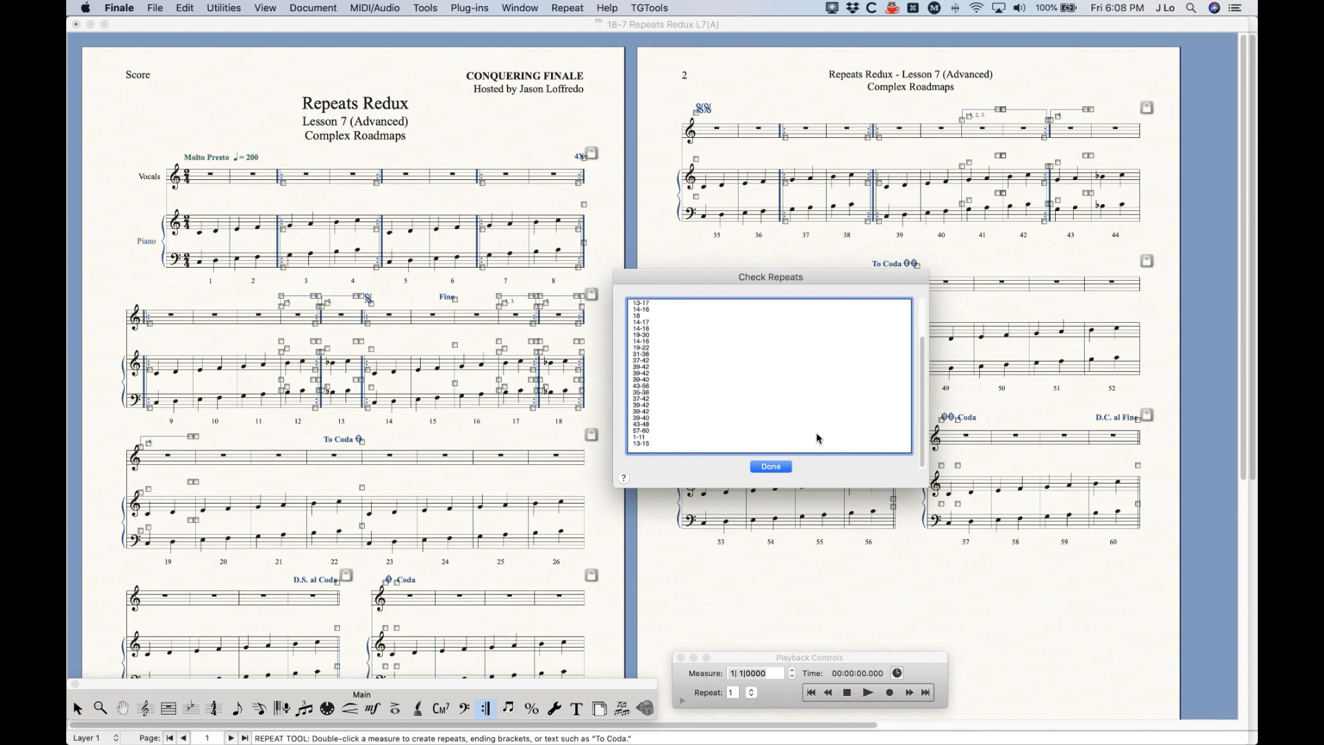
{"action": "left_click_drag", "start_coordinate": [658, 448], "coordinate": [594, 182]}
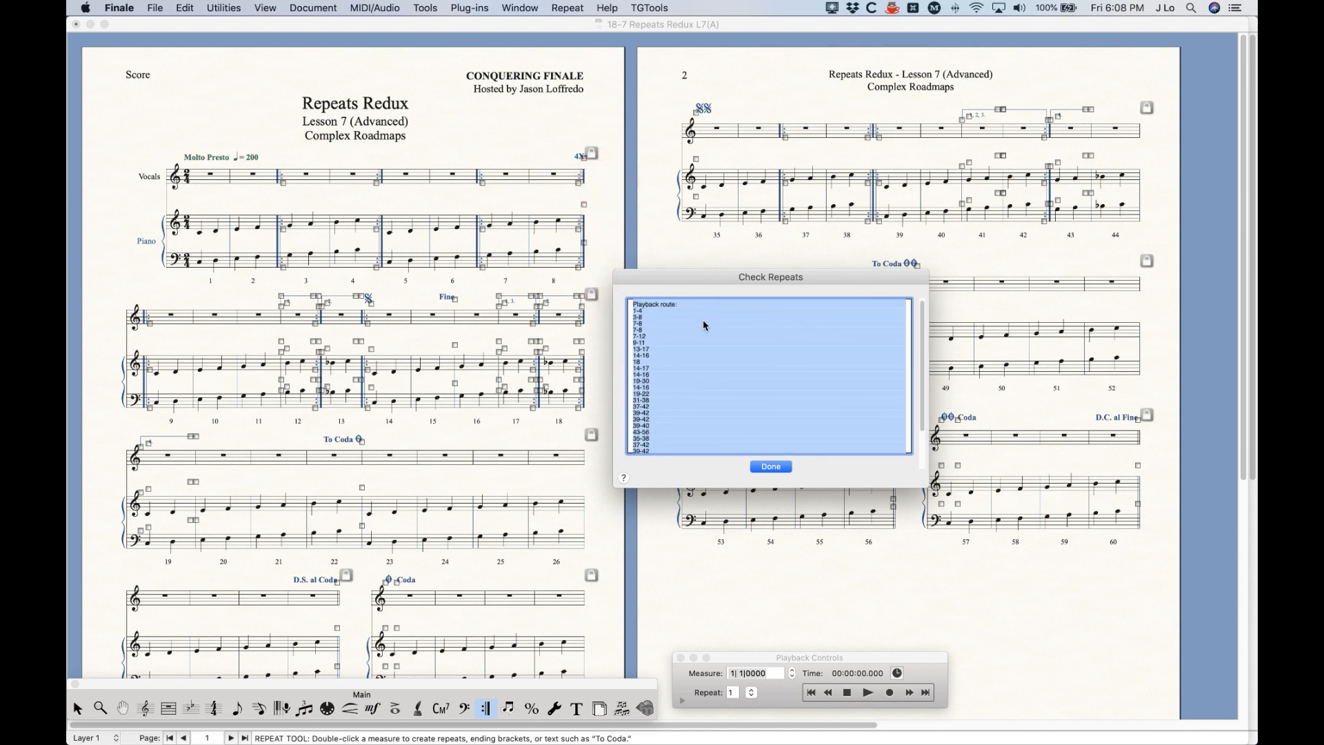
{"action": "left_click", "coordinate": [744, 363]}
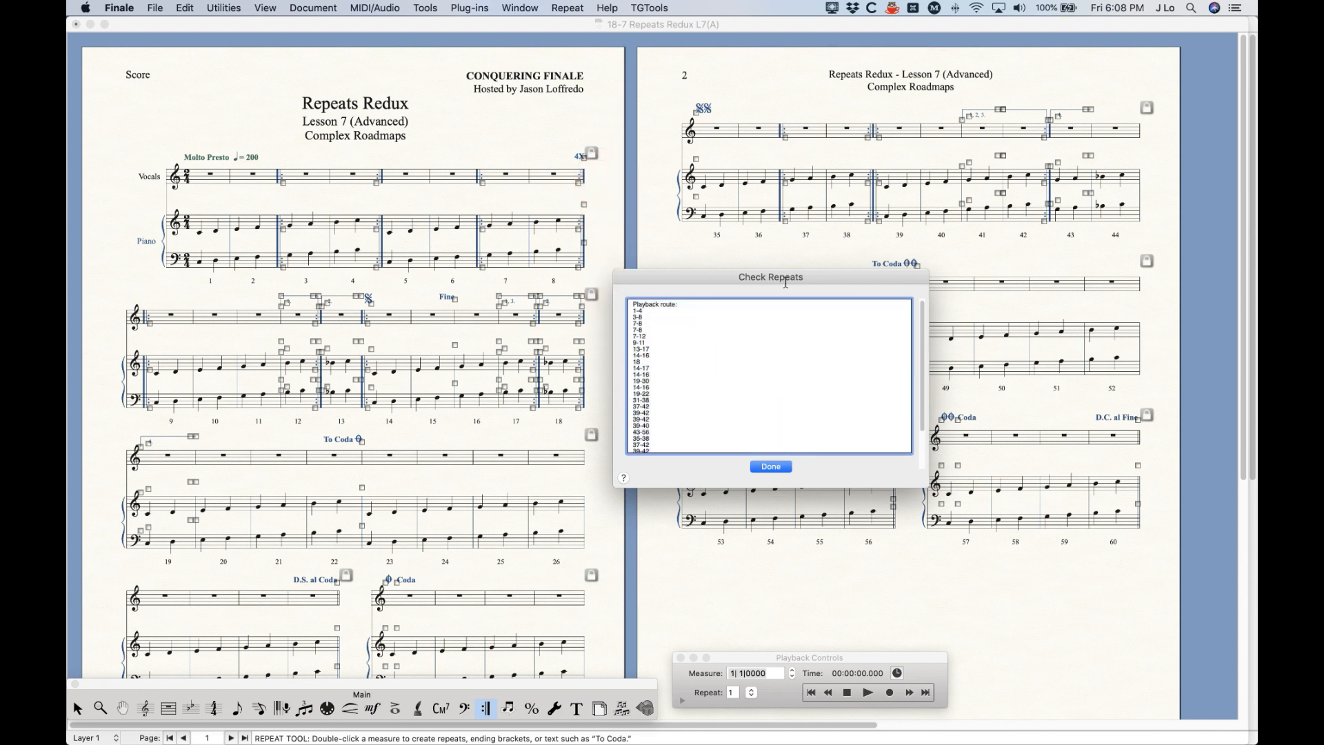
{"action": "left_click", "coordinate": [773, 468]}
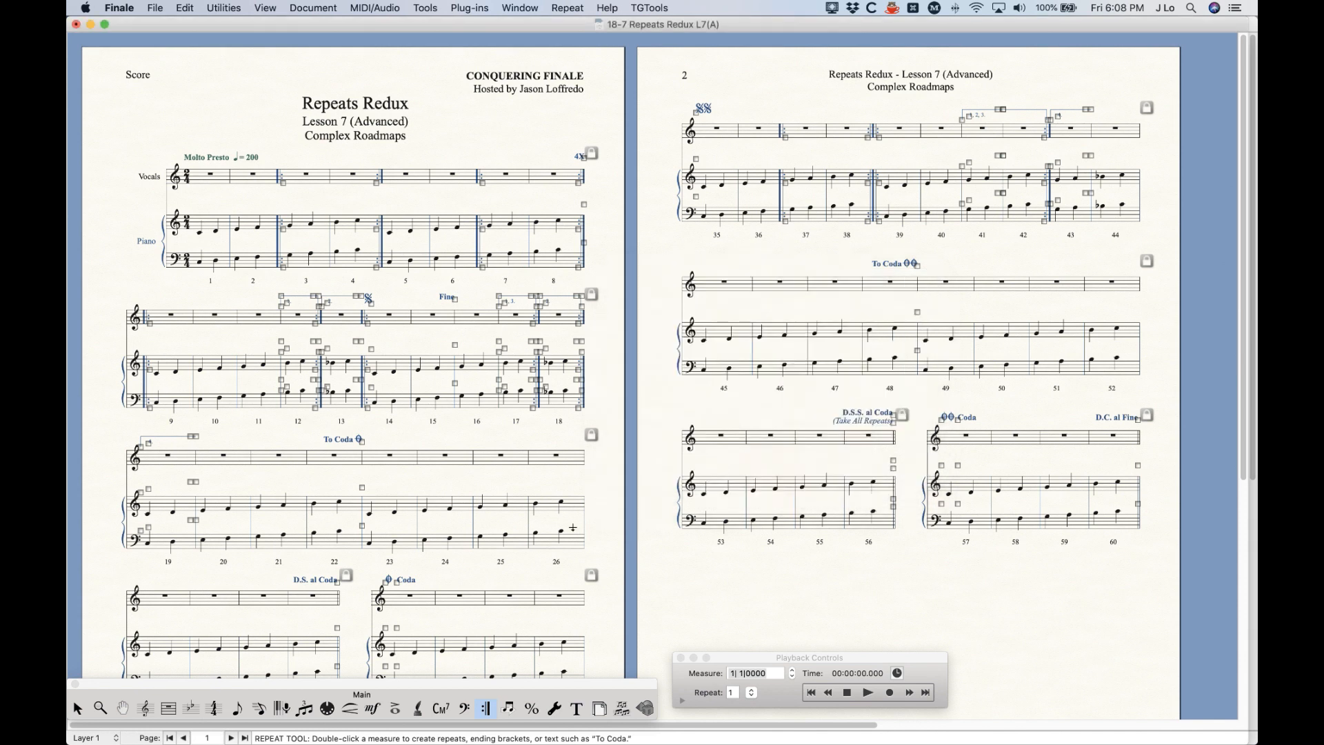
Switch to the 18-7 Repeats Redux L7(A)Exp score and widen its window to show both pages
{"action": "left_click", "coordinate": [78, 709]}
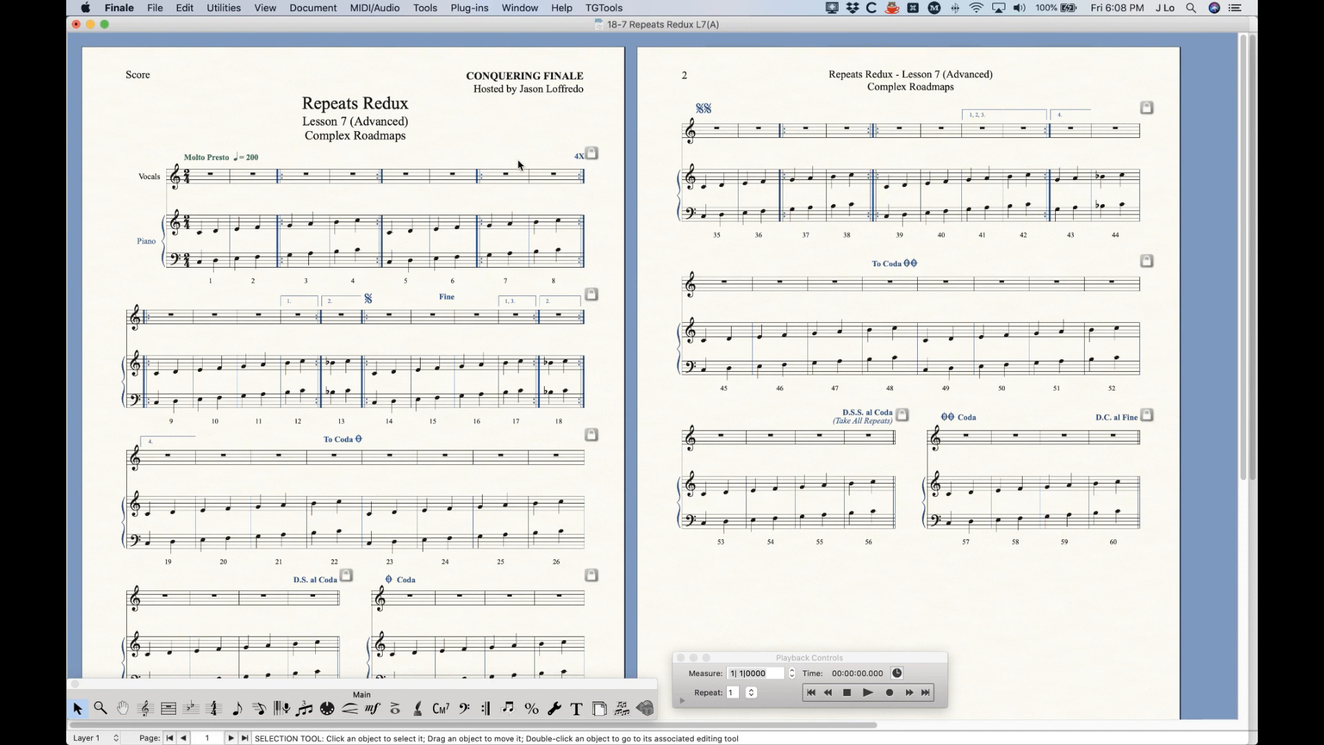
{"action": "key", "text": "ctrl+Up"}
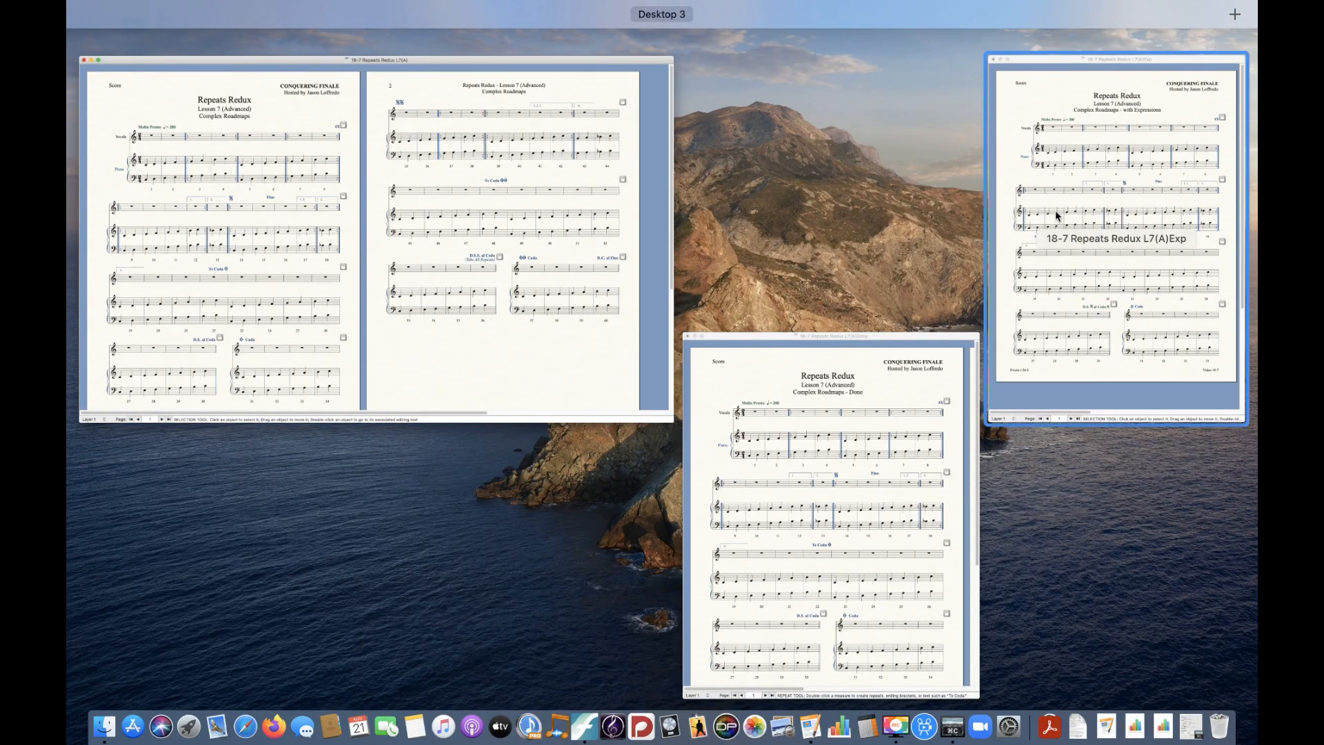
{"action": "left_click", "coordinate": [1082, 212]}
{"action": "left_click_drag", "start_coordinate": [861, 19], "coordinate": [178, 5]}
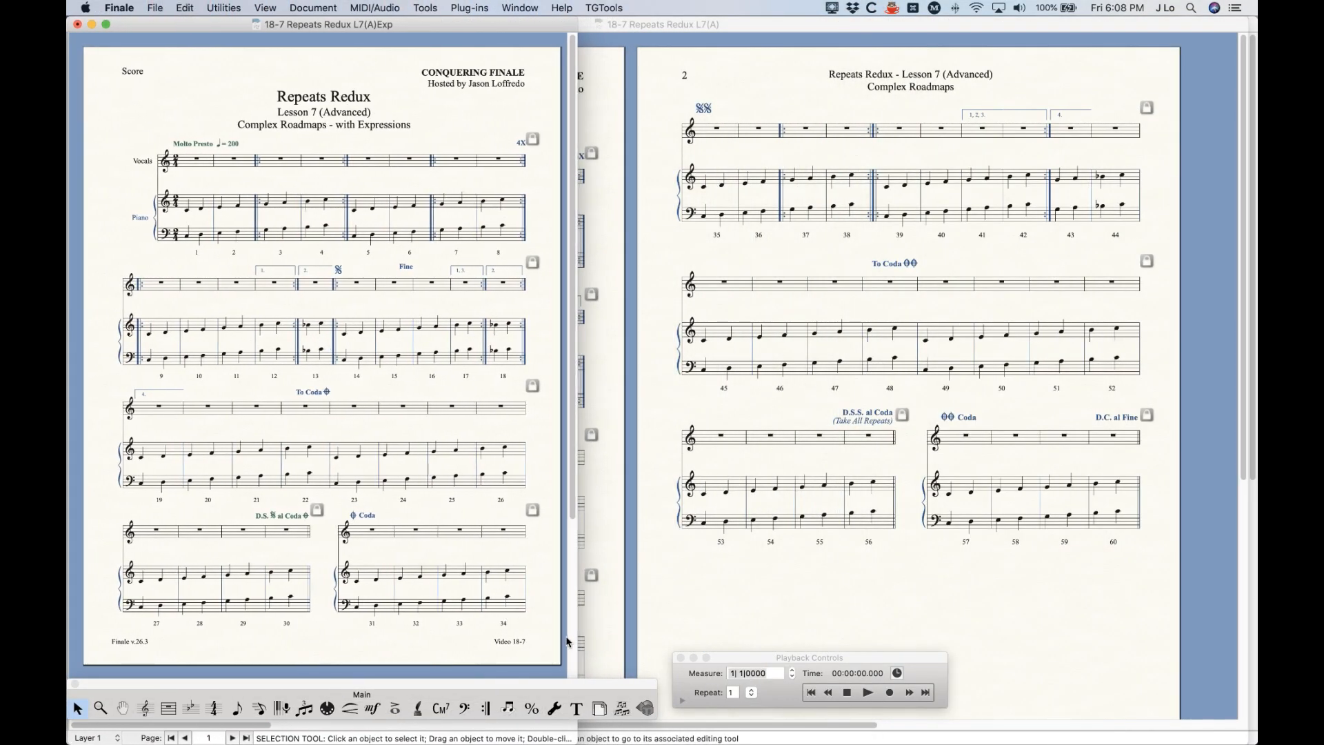
{"action": "left_click_drag", "start_coordinate": [576, 633], "coordinate": [1240, 626]}
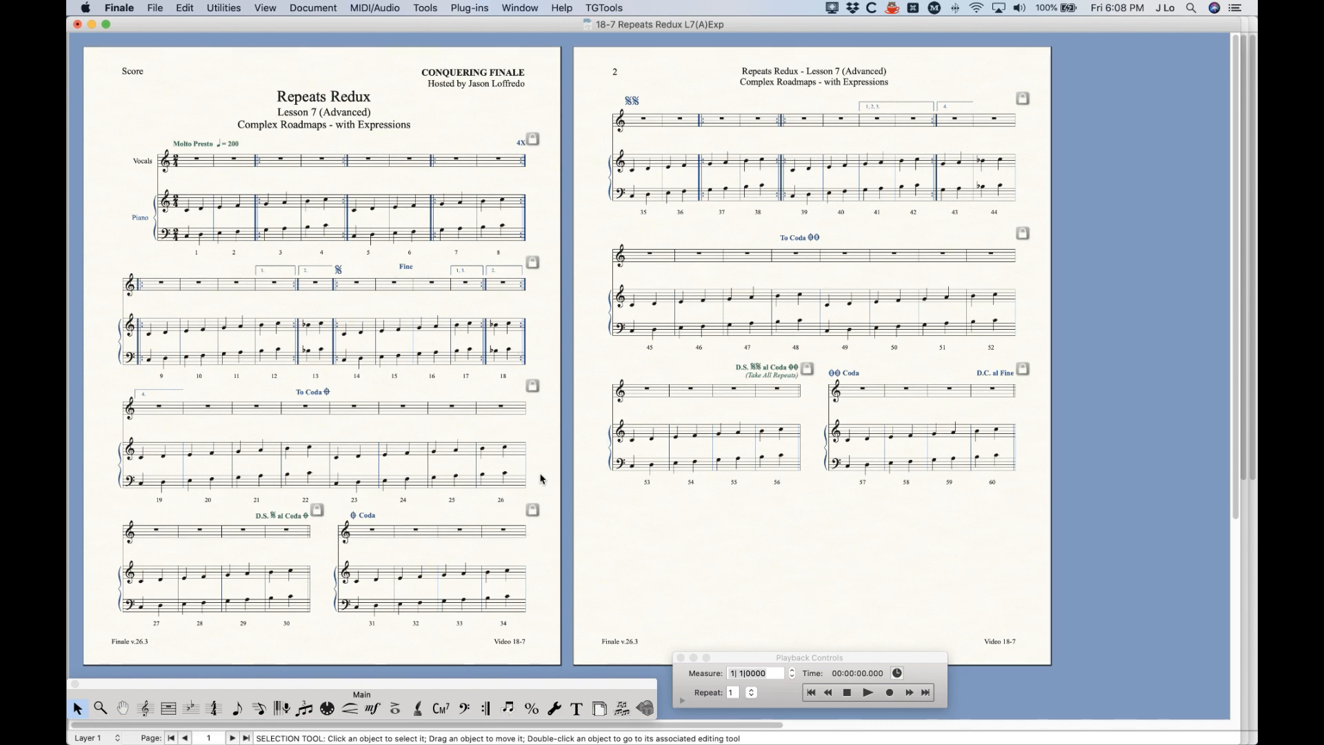
Examine the D.S. al Coda expression with segno and coda symbols above measure 30 at a larger zoom
{"action": "key", "text": "super+equal"}
{"action": "key", "text": "super+equal"}
{"action": "key", "text": "super+equal"}
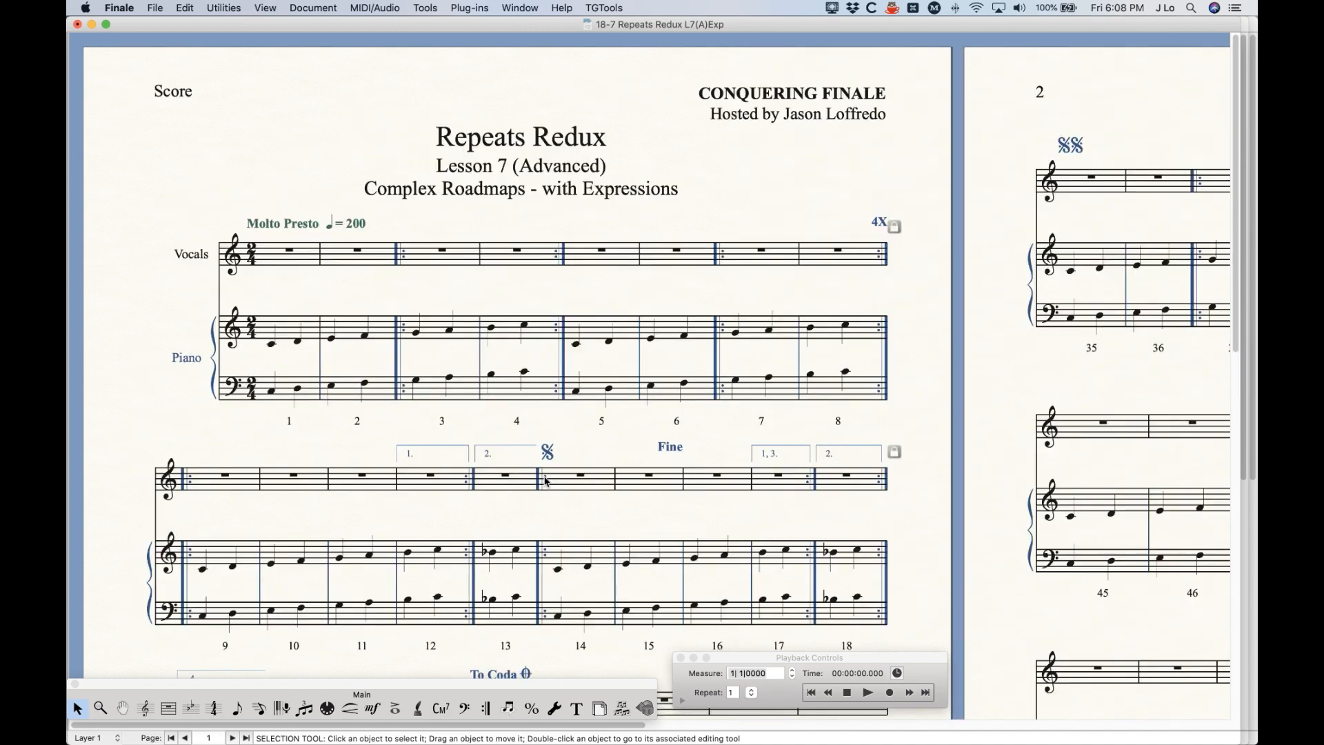
{"action": "scroll", "coordinate": [545, 481], "scroll_direction": "down", "scroll_amount": 10}
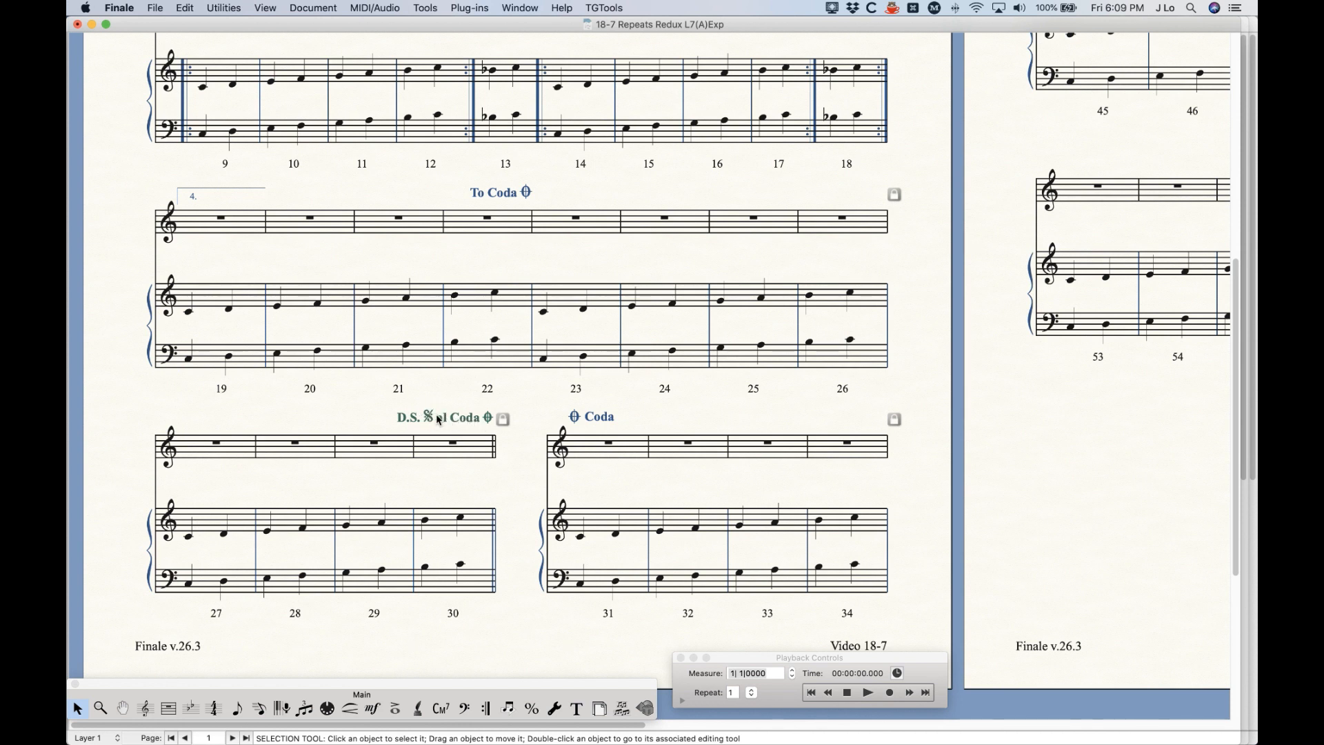
Inspect the text and symbols of the D.S. al Coda expression at measure 30 in the Expression Designer, without saving changes
{"action": "left_click", "coordinate": [373, 708]}
{"action": "double_click", "coordinate": [493, 428]}
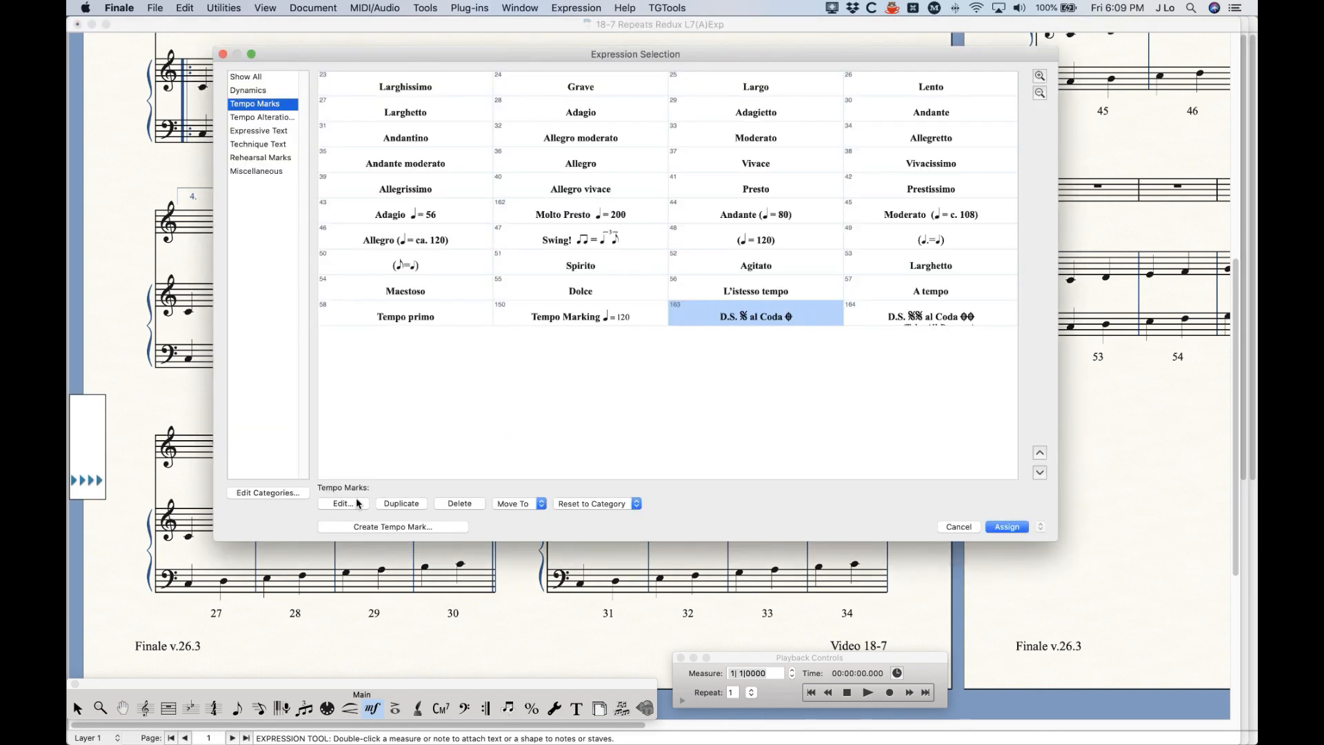
{"action": "left_click", "coordinate": [358, 503]}
{"action": "left_click", "coordinate": [528, 200]}
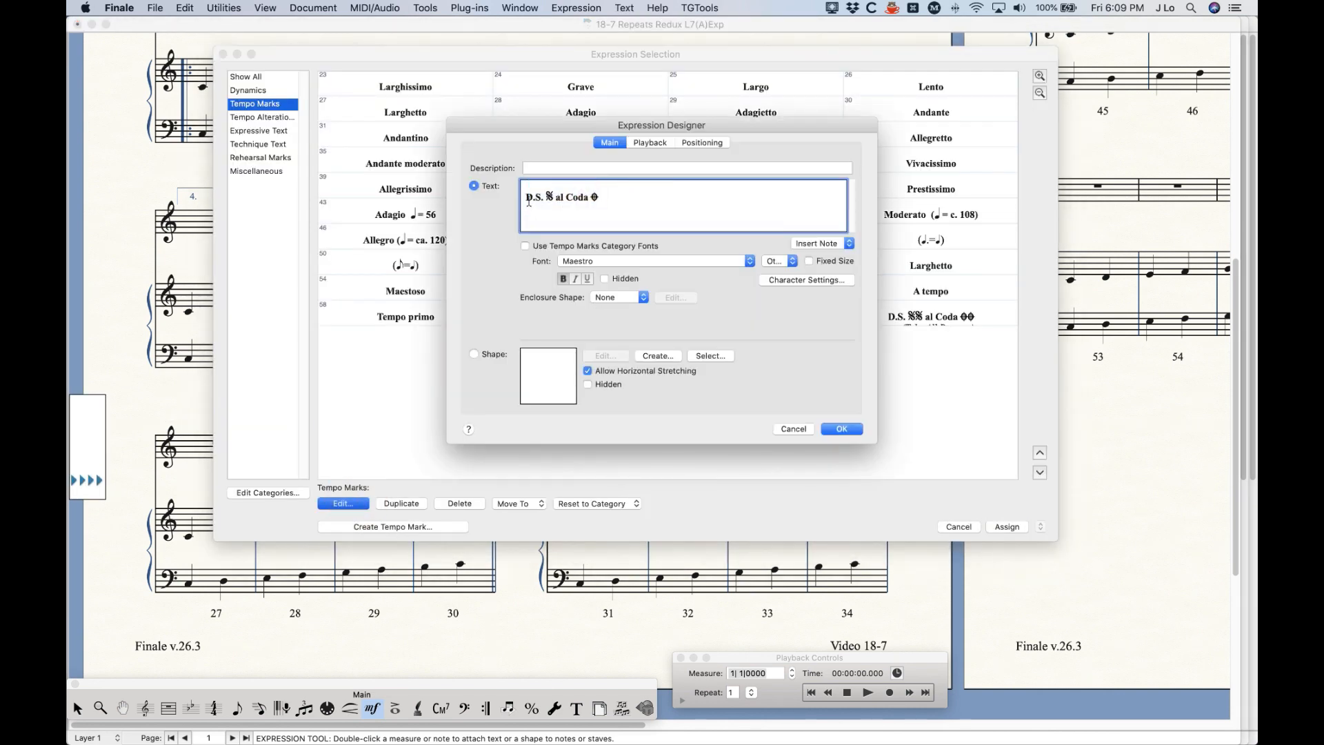
{"action": "left_click", "coordinate": [529, 199]}
{"action": "double_click", "coordinate": [550, 197]}
{"action": "double_click", "coordinate": [596, 198]}
{"action": "left_click", "coordinate": [537, 200]}
{"action": "left_click", "coordinate": [786, 429]}
{"action": "left_click", "coordinate": [1003, 527]}
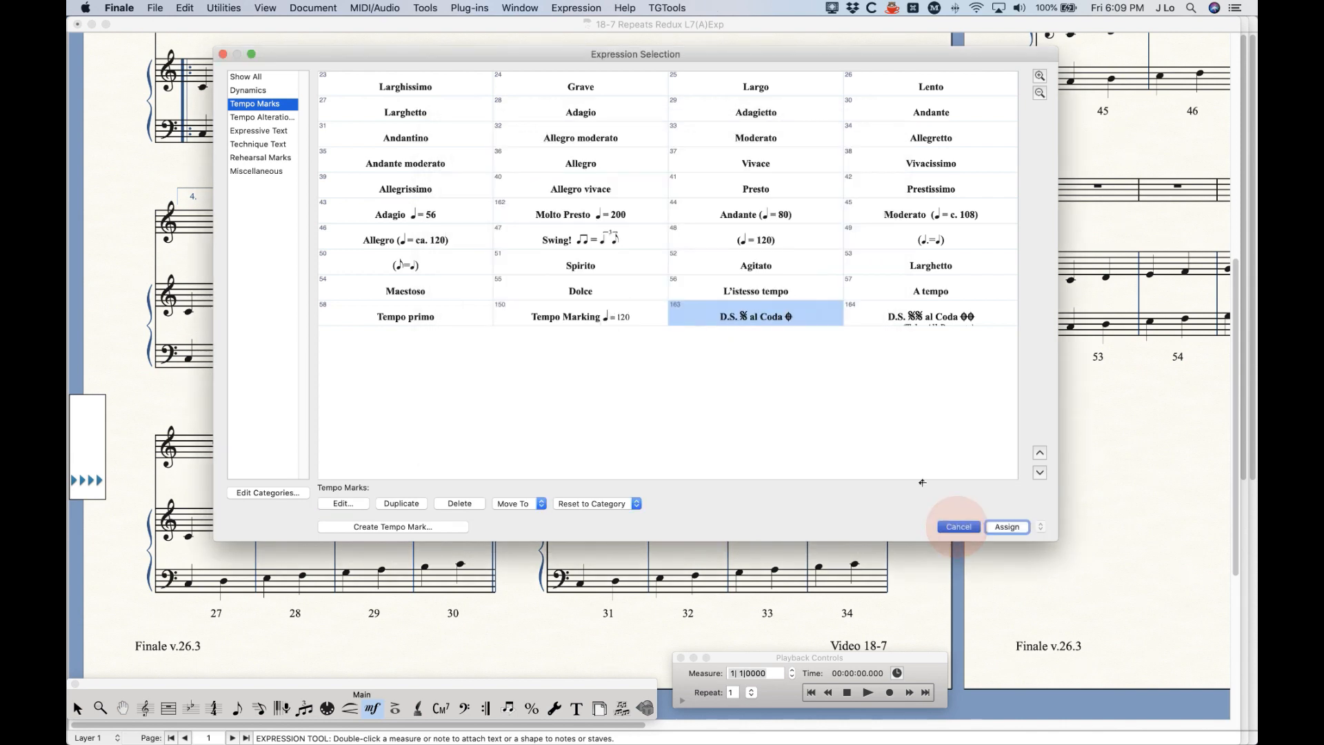
Review the playback action and target in the text repeat assignment at measure 30, leaving it unchanged
{"action": "left_click", "coordinate": [485, 707]}
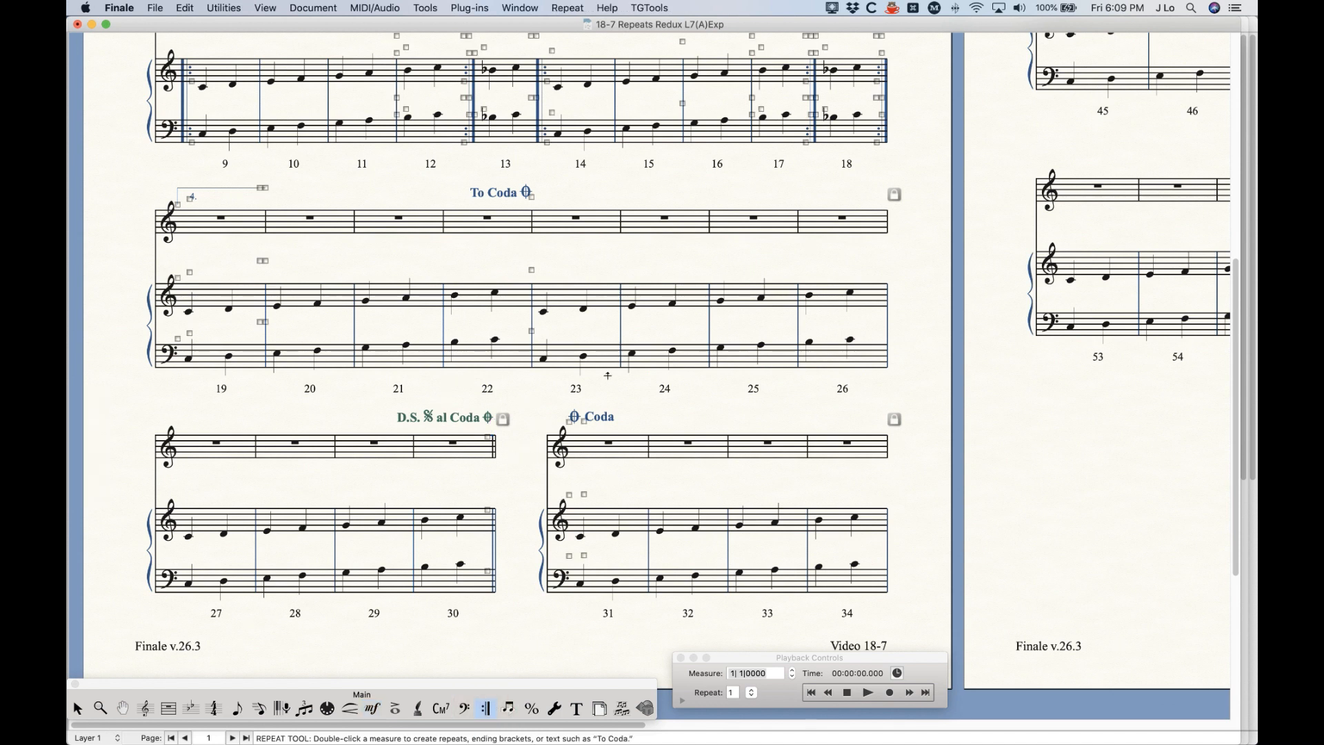
{"action": "double_click", "coordinate": [488, 440]}
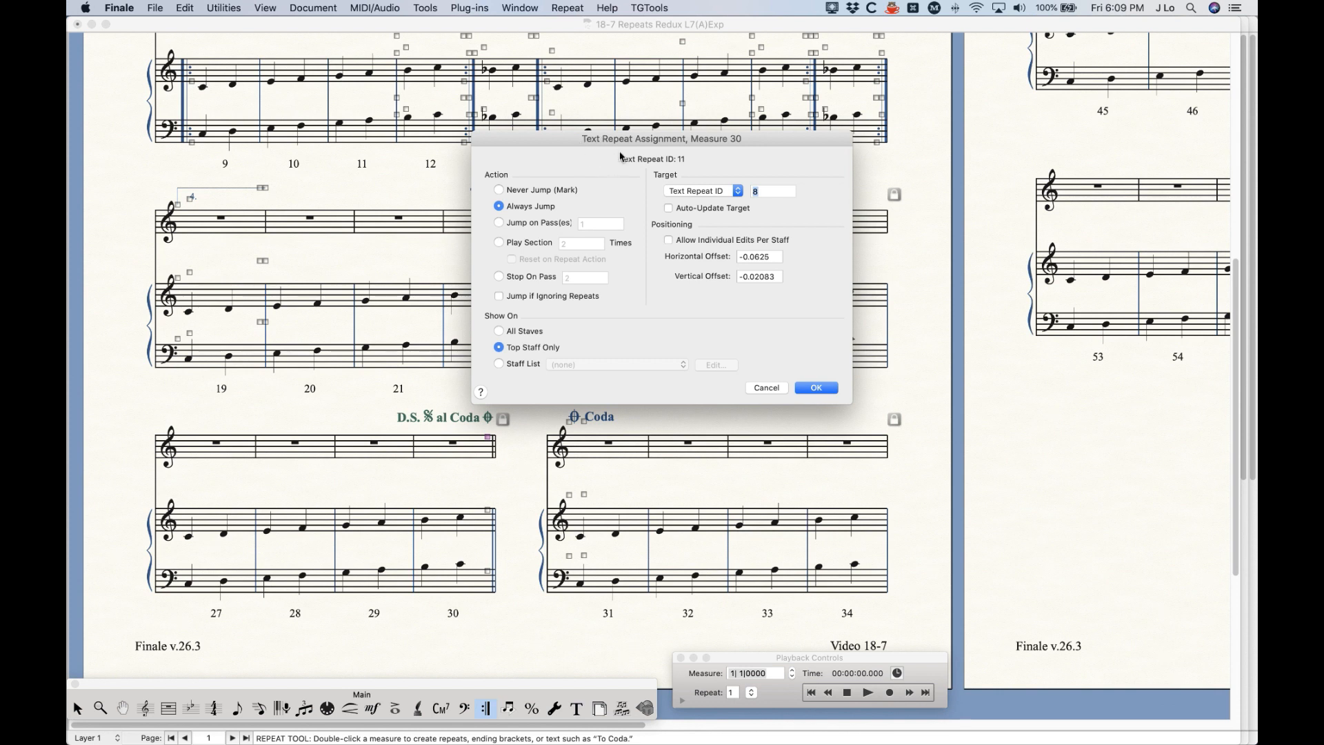
{"action": "left_click", "coordinate": [764, 389]}
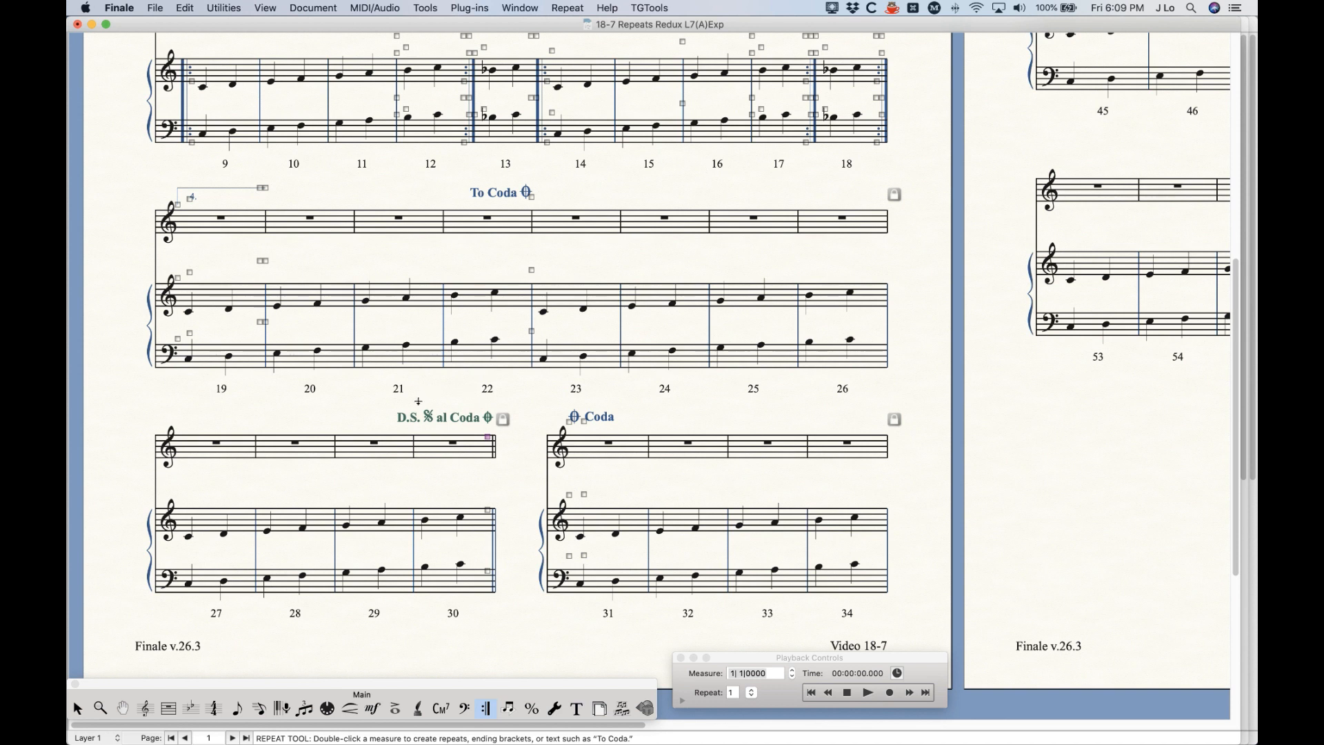
Inspect the Repeat Text in the definition of the text repeat at measure 30 and close the Repeat Designer without changes
{"action": "right_click", "coordinate": [487, 438]}
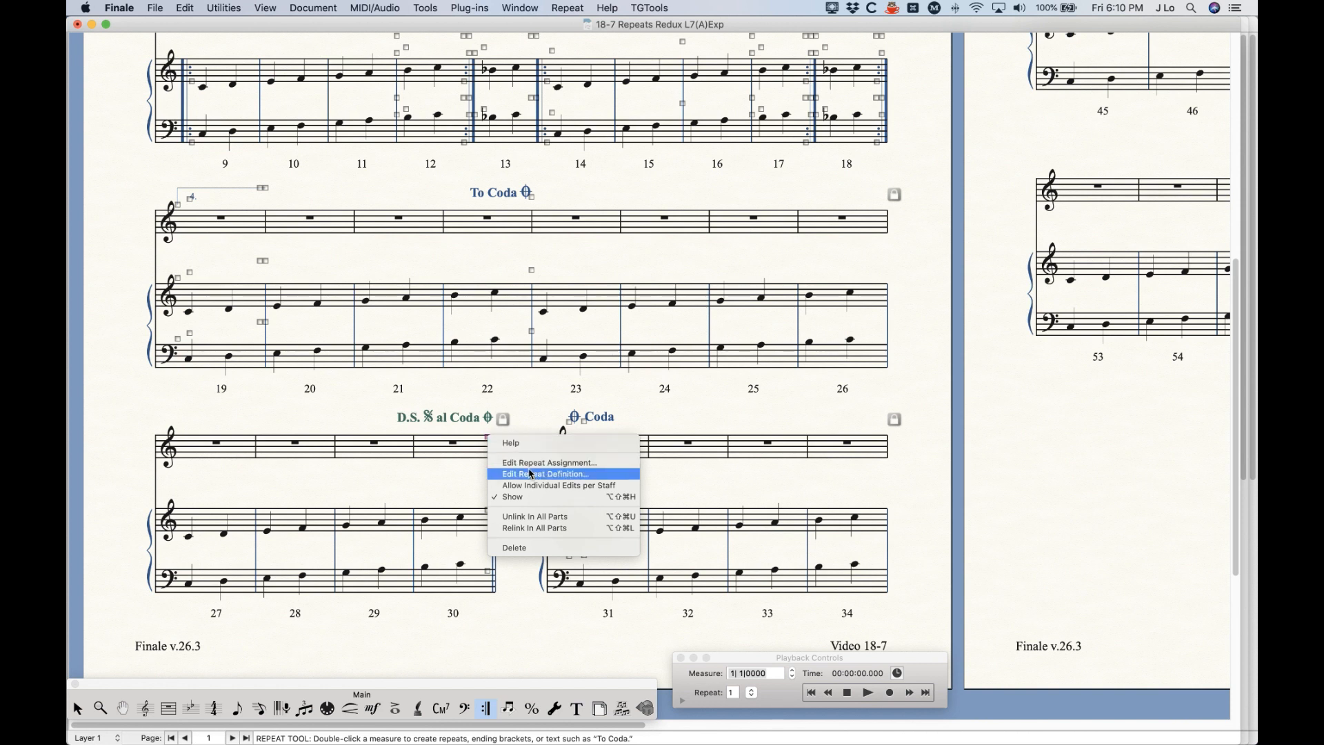
{"action": "left_click", "coordinate": [656, 390]}
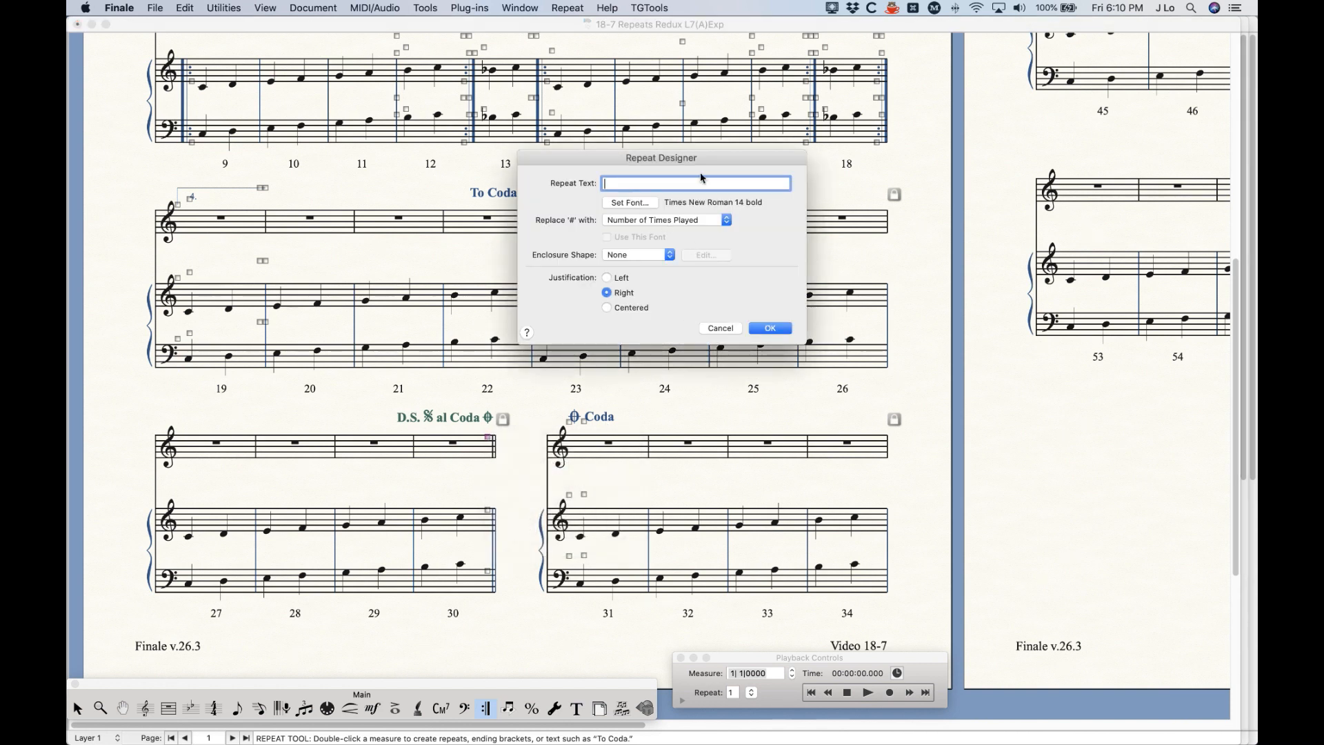
{"action": "left_click", "coordinate": [626, 183]}
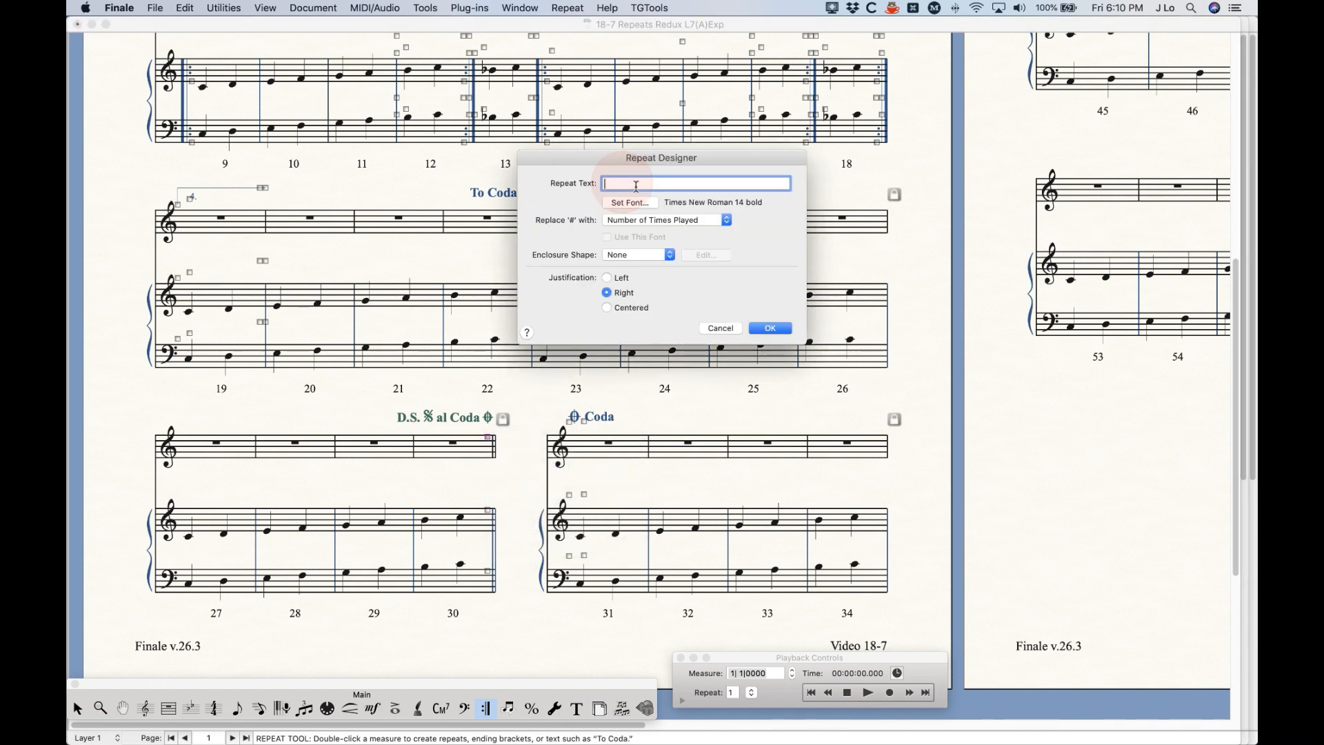
{"action": "left_click", "coordinate": [720, 328]}
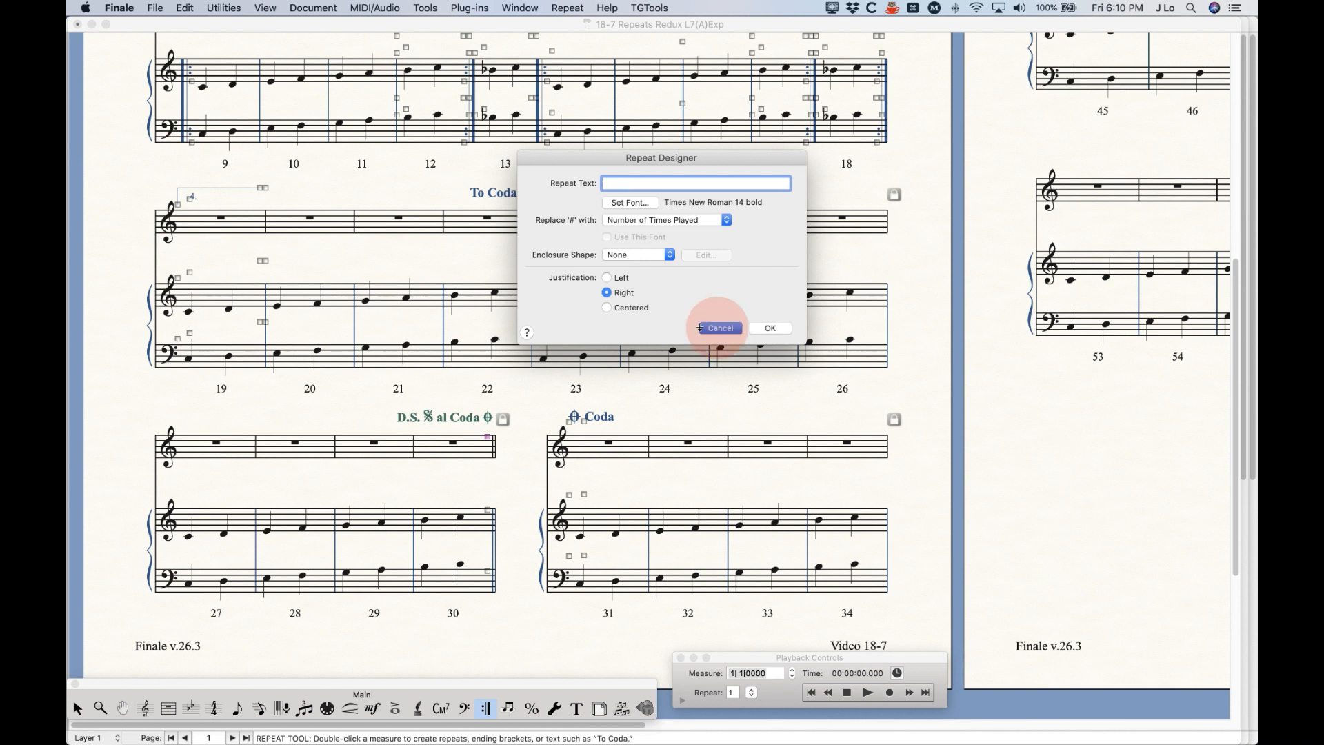
Check the target ID of the measure 30 text repeat again and compare it with the segno above measure 14
{"action": "right_click", "coordinate": [488, 437]}
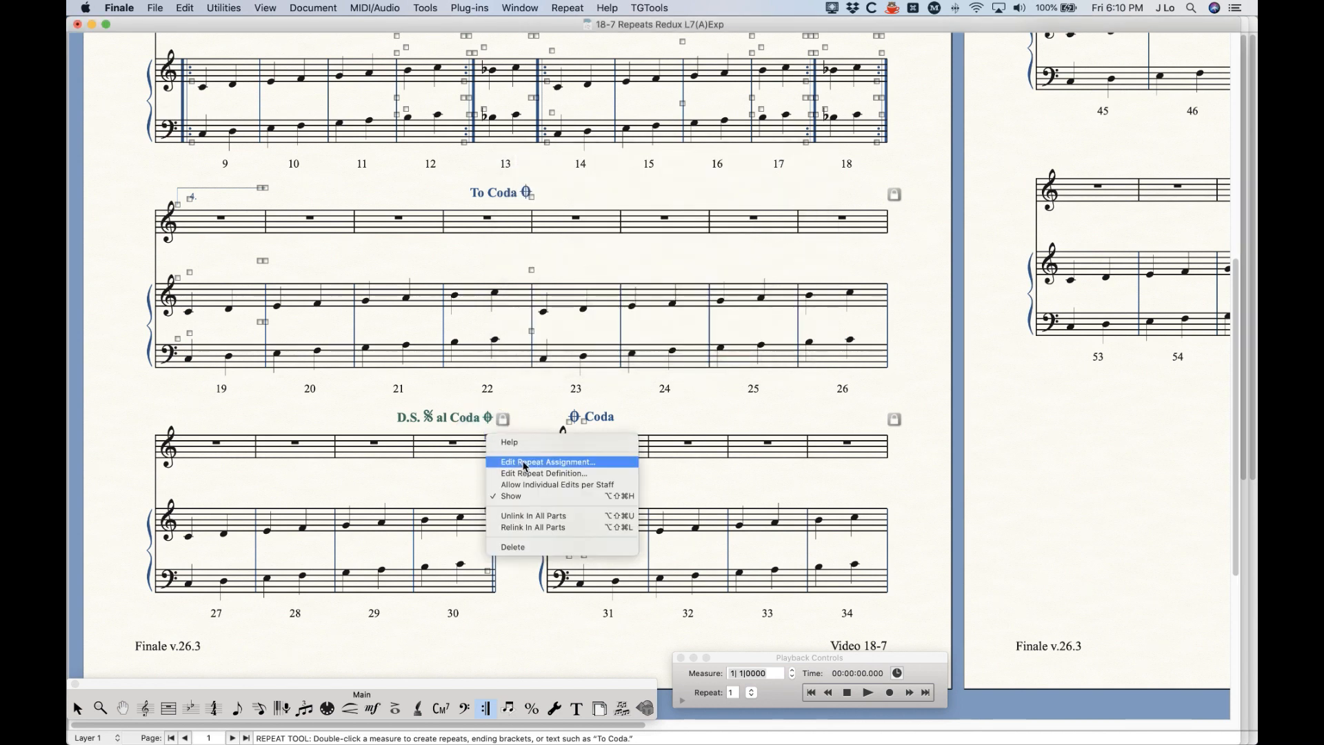
{"action": "left_click", "coordinate": [545, 462]}
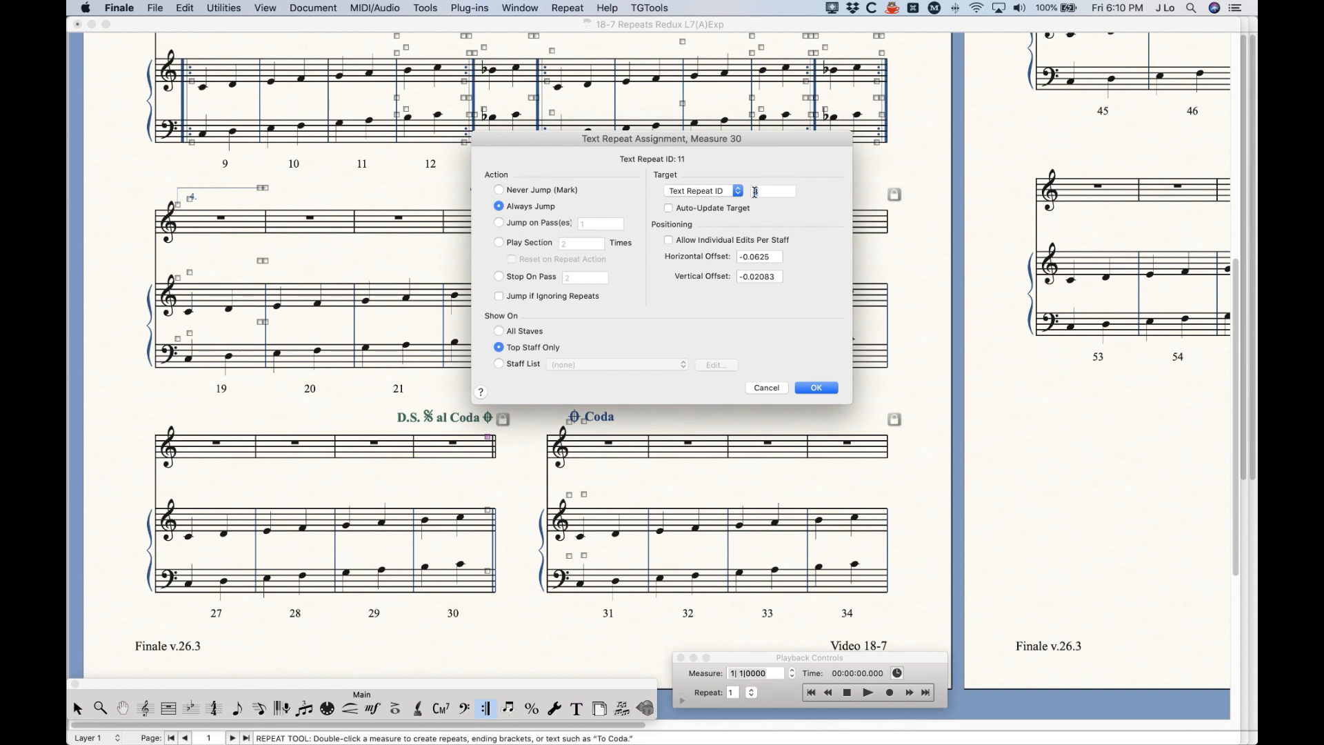
{"action": "left_click", "coordinate": [766, 388]}
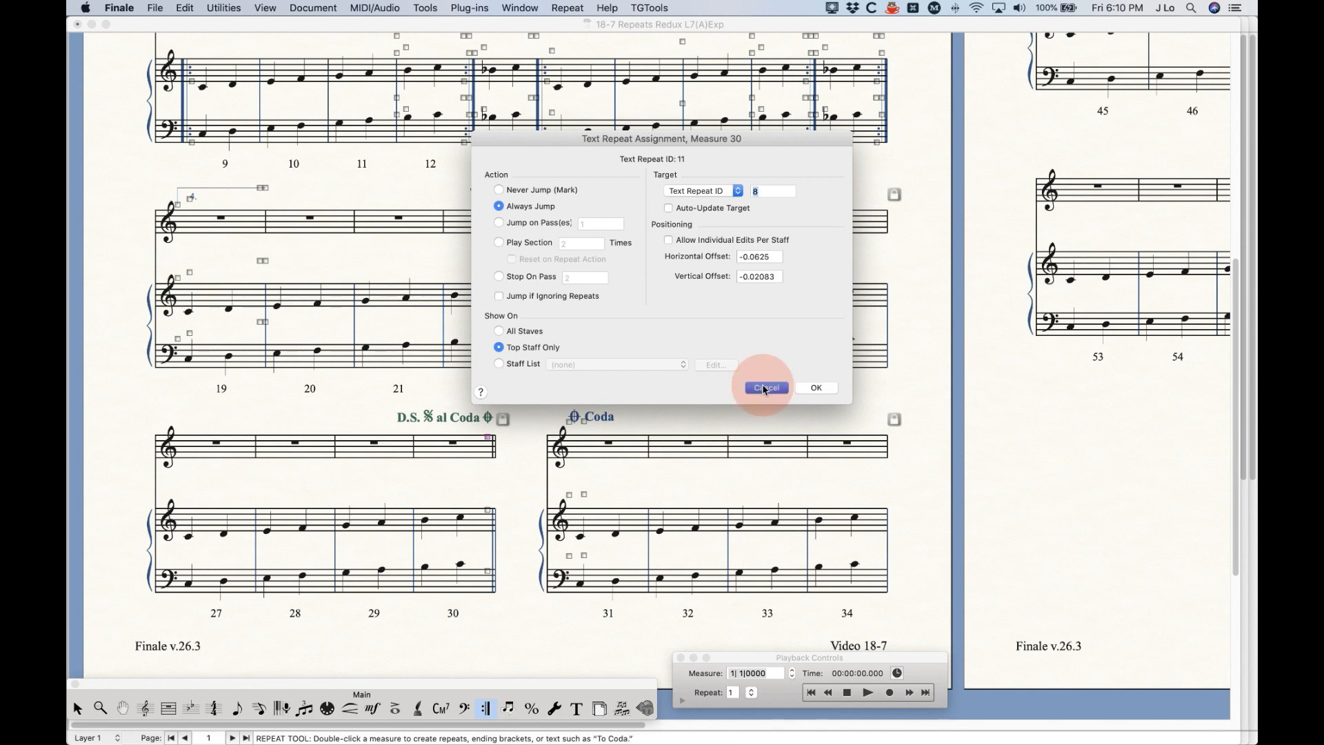
{"action": "scroll", "coordinate": [523, 452], "scroll_direction": "up", "scroll_amount": 5}
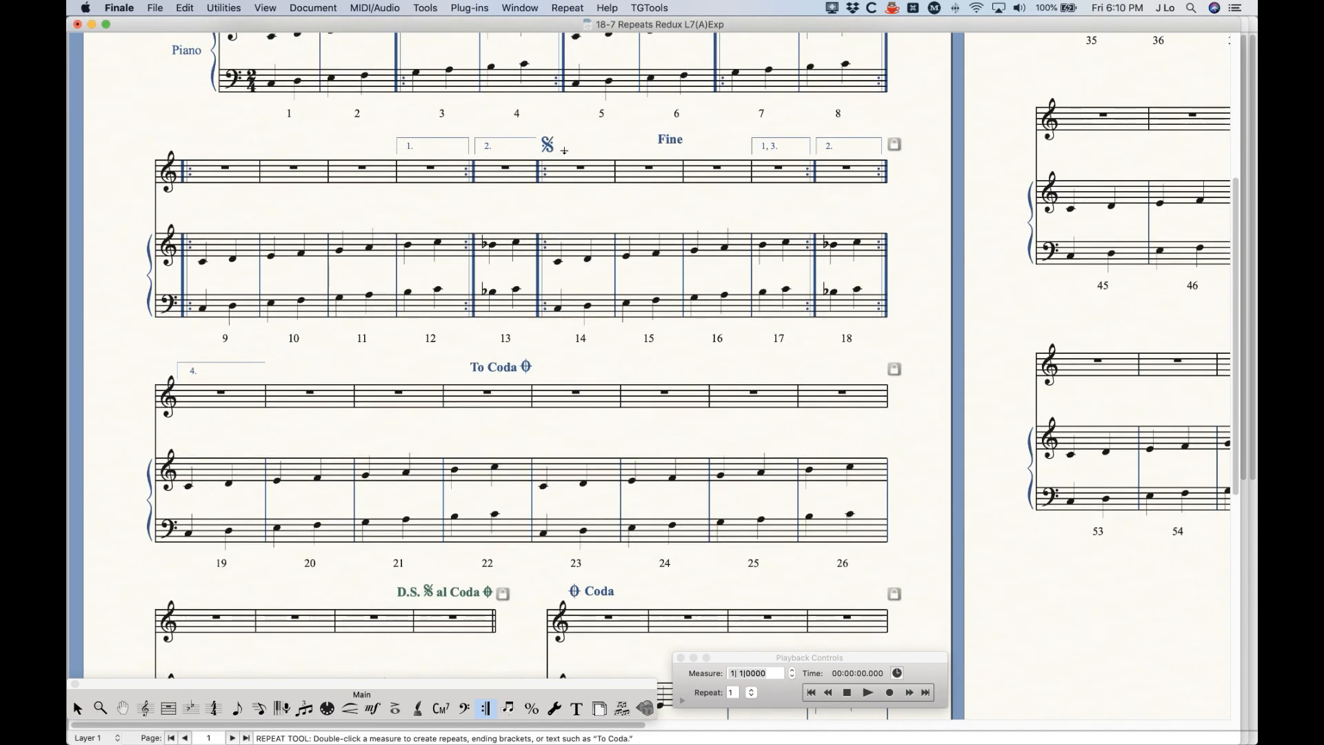
Open the text repeat assignment at measure 56 on the second page and close it unchanged
{"action": "scroll", "coordinate": [681, 426], "scroll_direction": "down", "scroll_amount": 3}
{"action": "scroll", "coordinate": [681, 426], "scroll_direction": "right", "scroll_amount": 7}
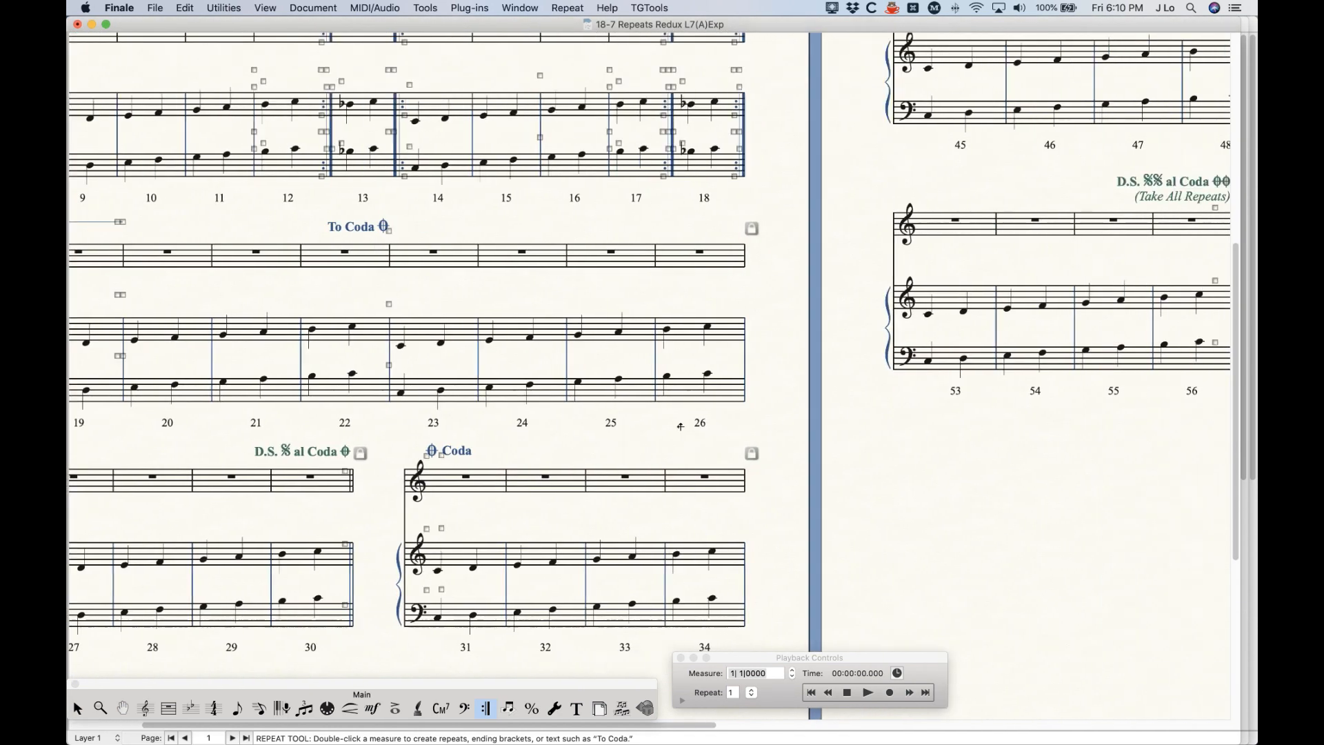
{"action": "scroll", "coordinate": [681, 426], "scroll_direction": "right", "scroll_amount": 3}
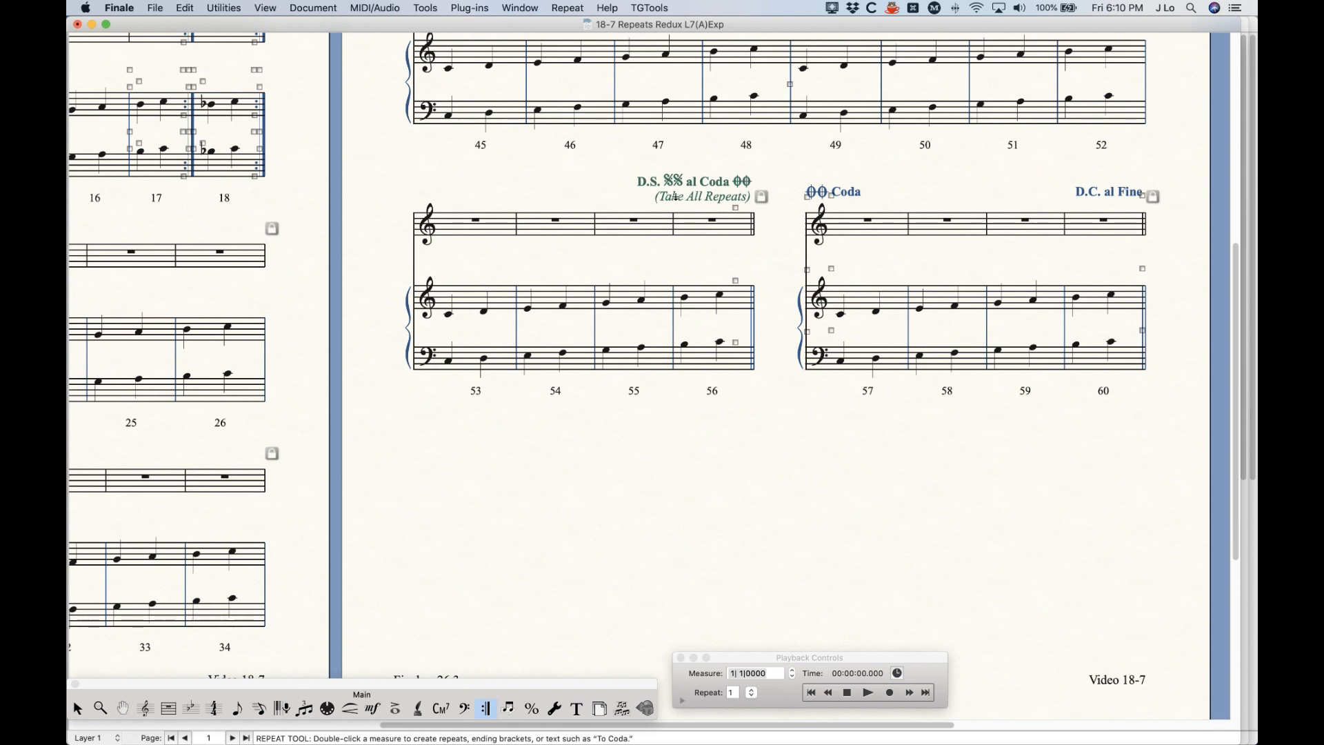
{"action": "double_click", "coordinate": [738, 204]}
{"action": "left_click", "coordinate": [764, 392]}
Inspect the text of the D.S. al Coda (Take All Repeats) expression at measure 56 in the Expression Designer, without saving changes
{"action": "scroll", "coordinate": [483, 624], "scroll_direction": "down", "scroll_amount": 1}
{"action": "left_click", "coordinate": [374, 709]}
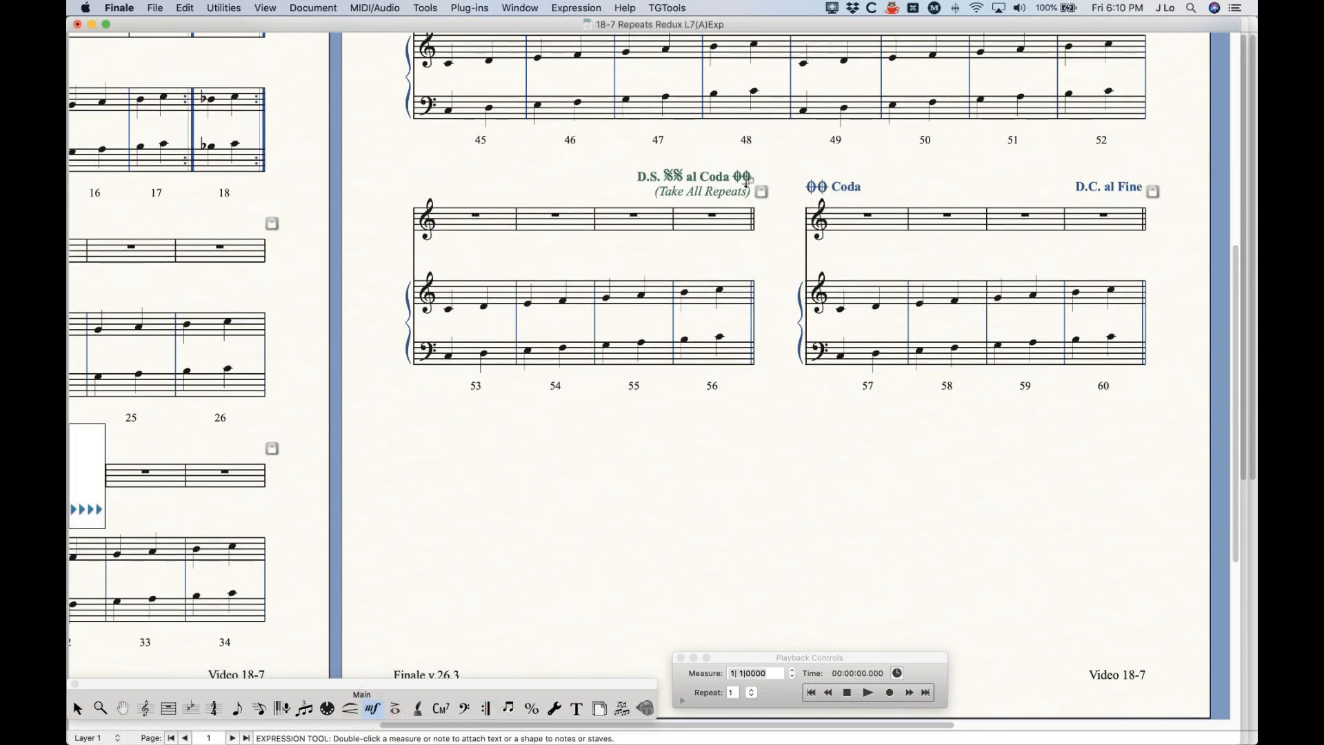
{"action": "double_click", "coordinate": [751, 184]}
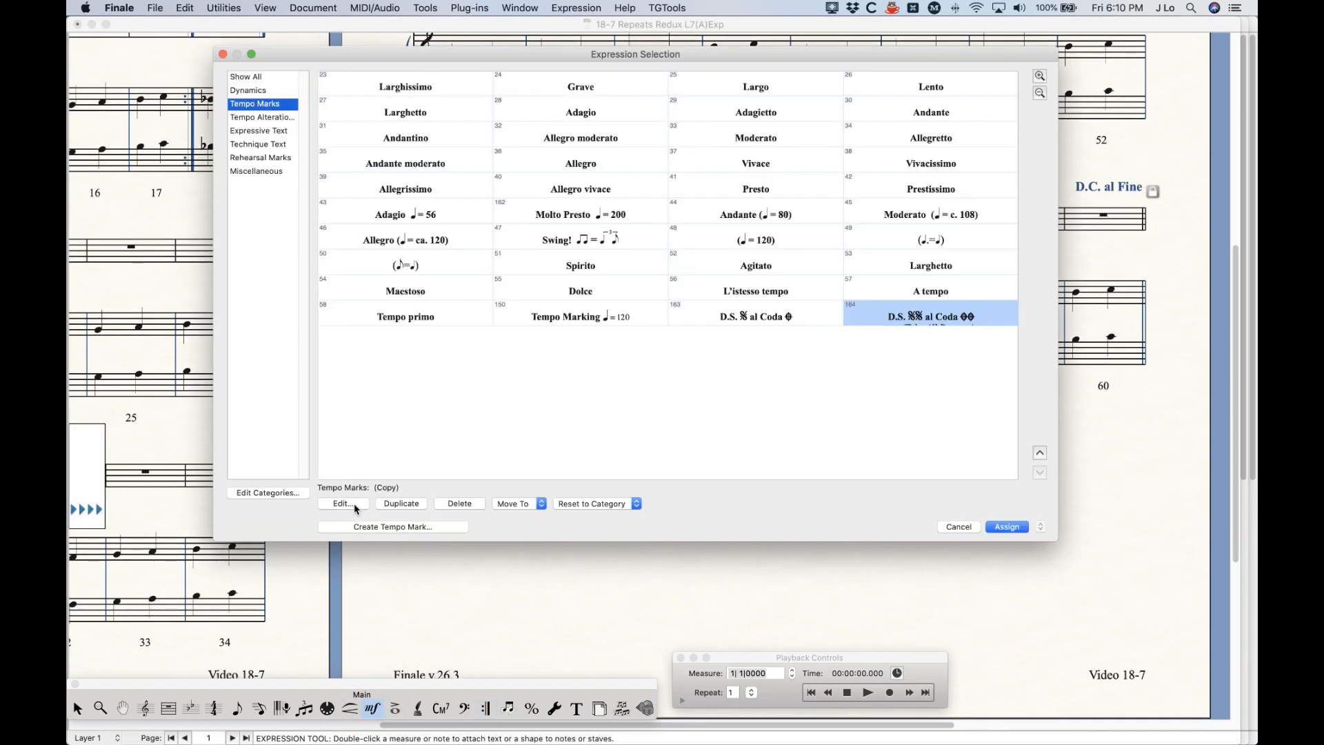
{"action": "left_click", "coordinate": [355, 503]}
{"action": "left_click", "coordinate": [648, 212]}
{"action": "scroll", "coordinate": [639, 224], "scroll_direction": "down", "scroll_amount": 1}
{"action": "scroll", "coordinate": [638, 226], "scroll_direction": "up", "scroll_amount": 1}
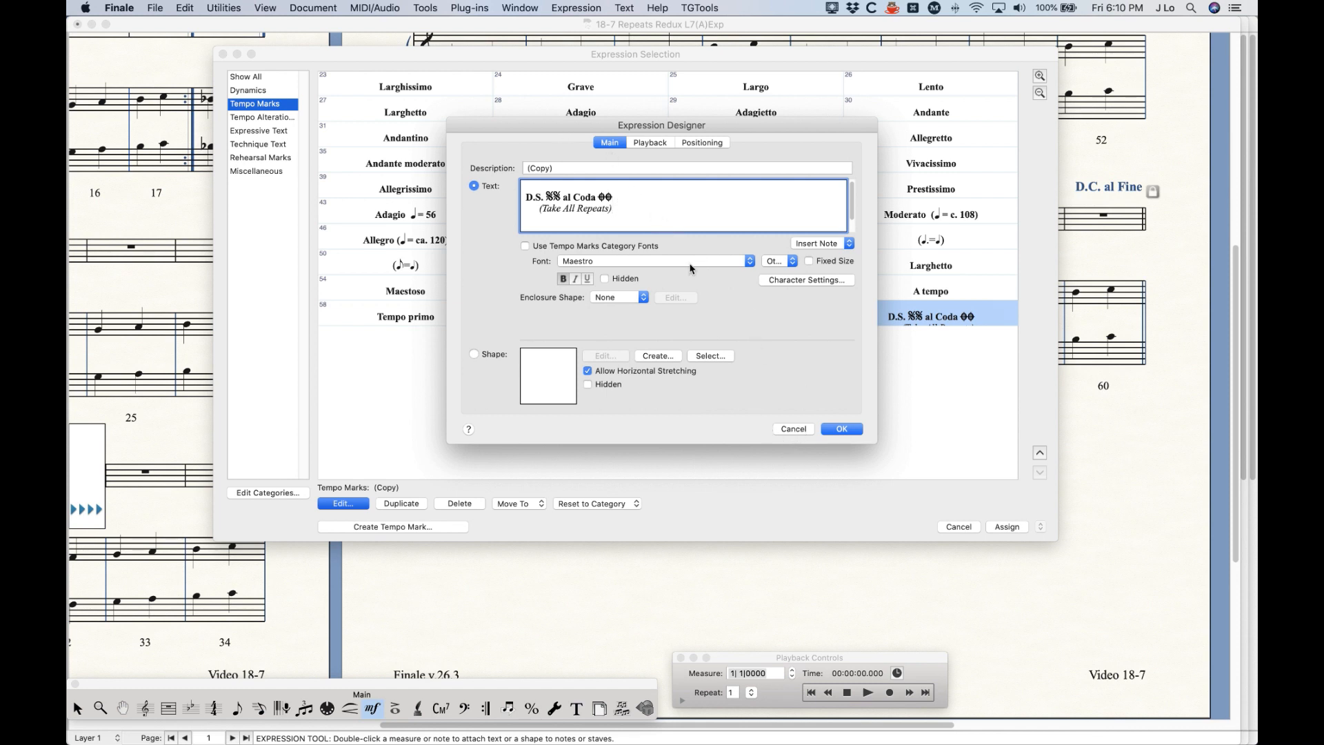
{"action": "left_click", "coordinate": [794, 430]}
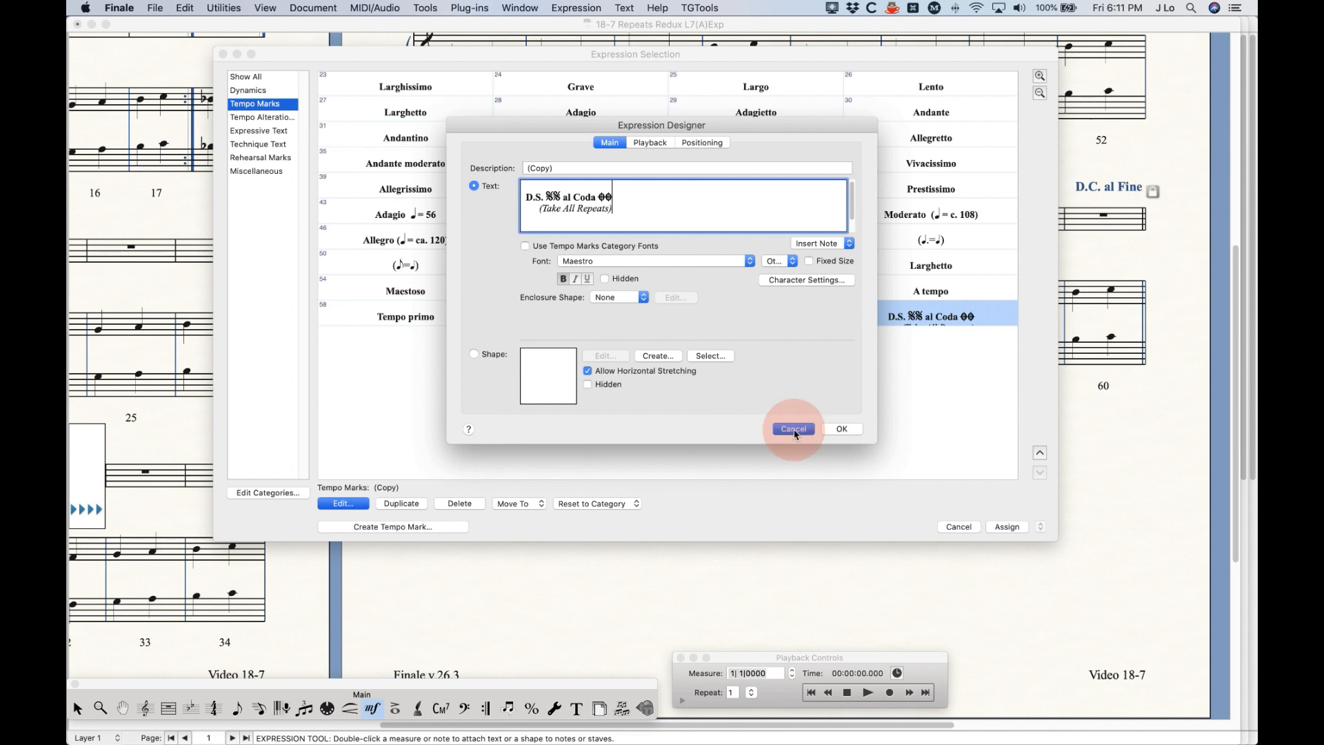
{"action": "left_click", "coordinate": [956, 527]}
Review the jump action and target of the text repeat at measure 56 with the Repeat tool, cancelling without edits
{"action": "left_click", "coordinate": [488, 707]}
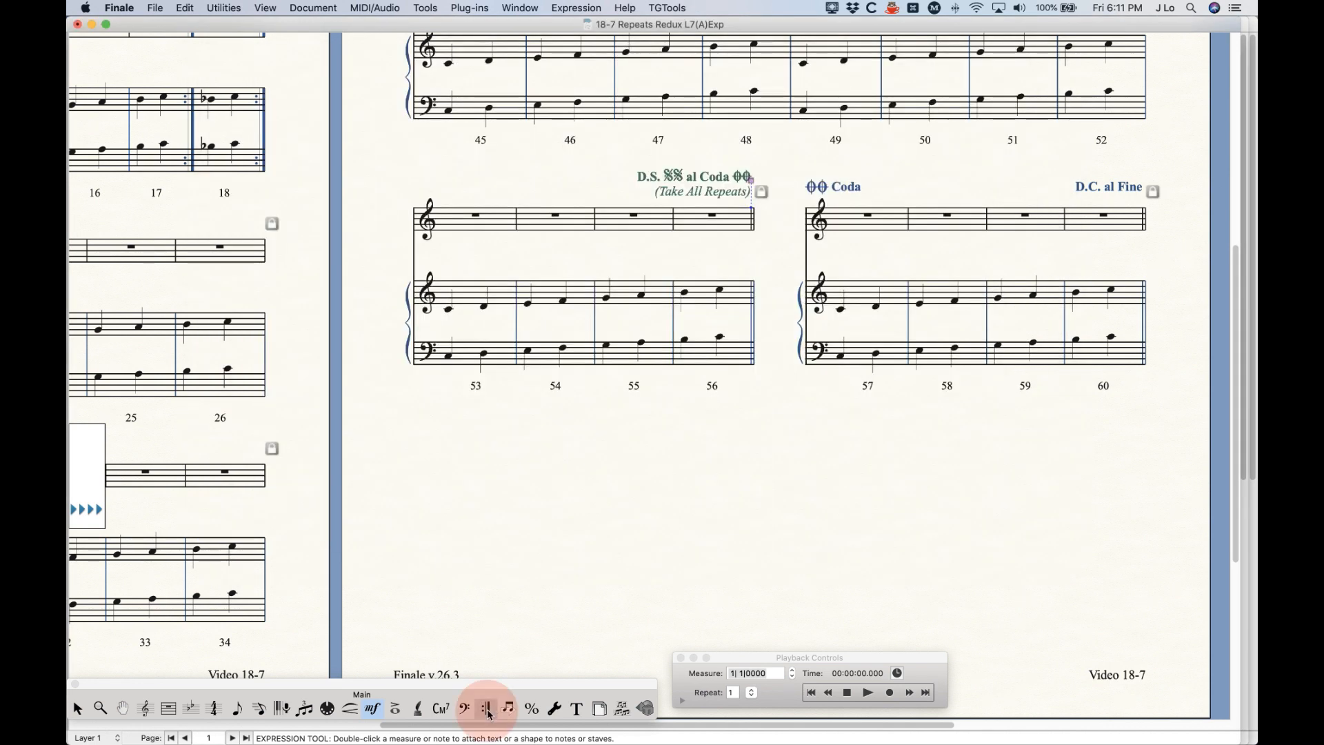
{"action": "right_click", "coordinate": [736, 208]}
{"action": "left_click", "coordinate": [745, 233]}
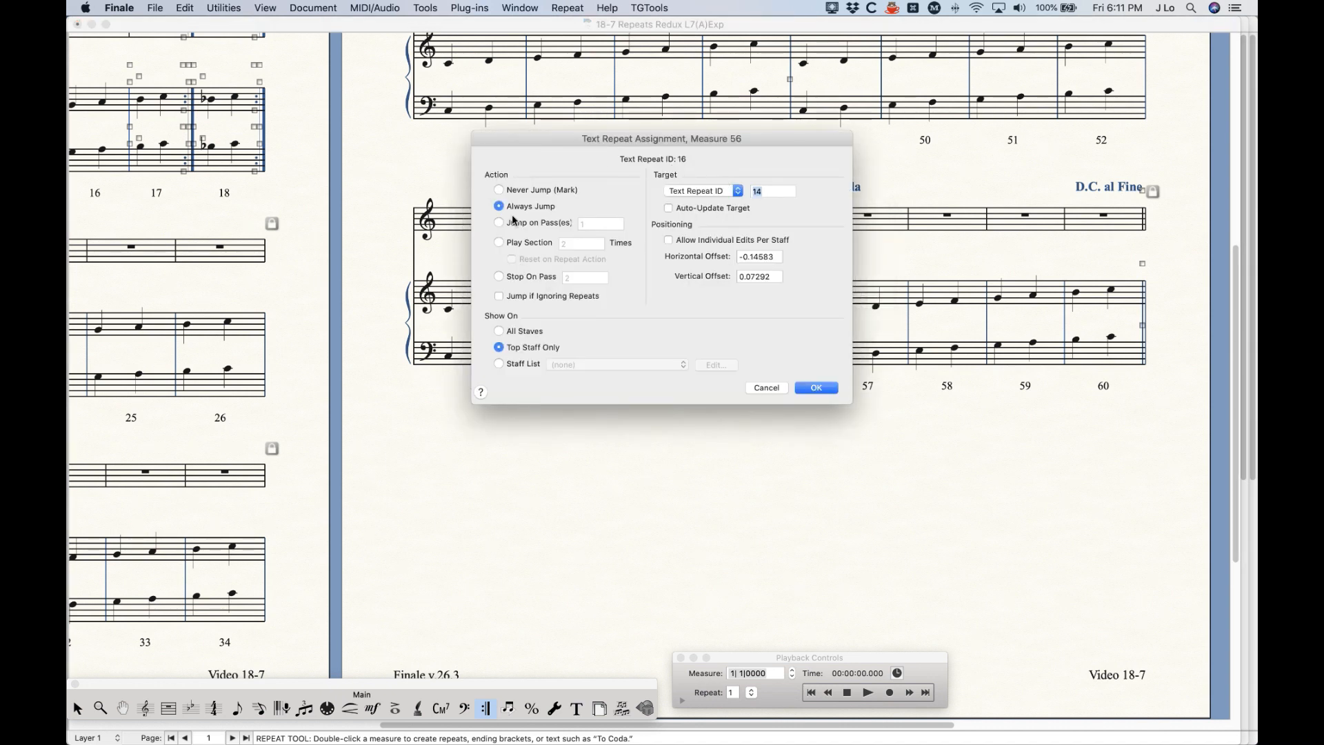
{"action": "left_click", "coordinate": [767, 388]}
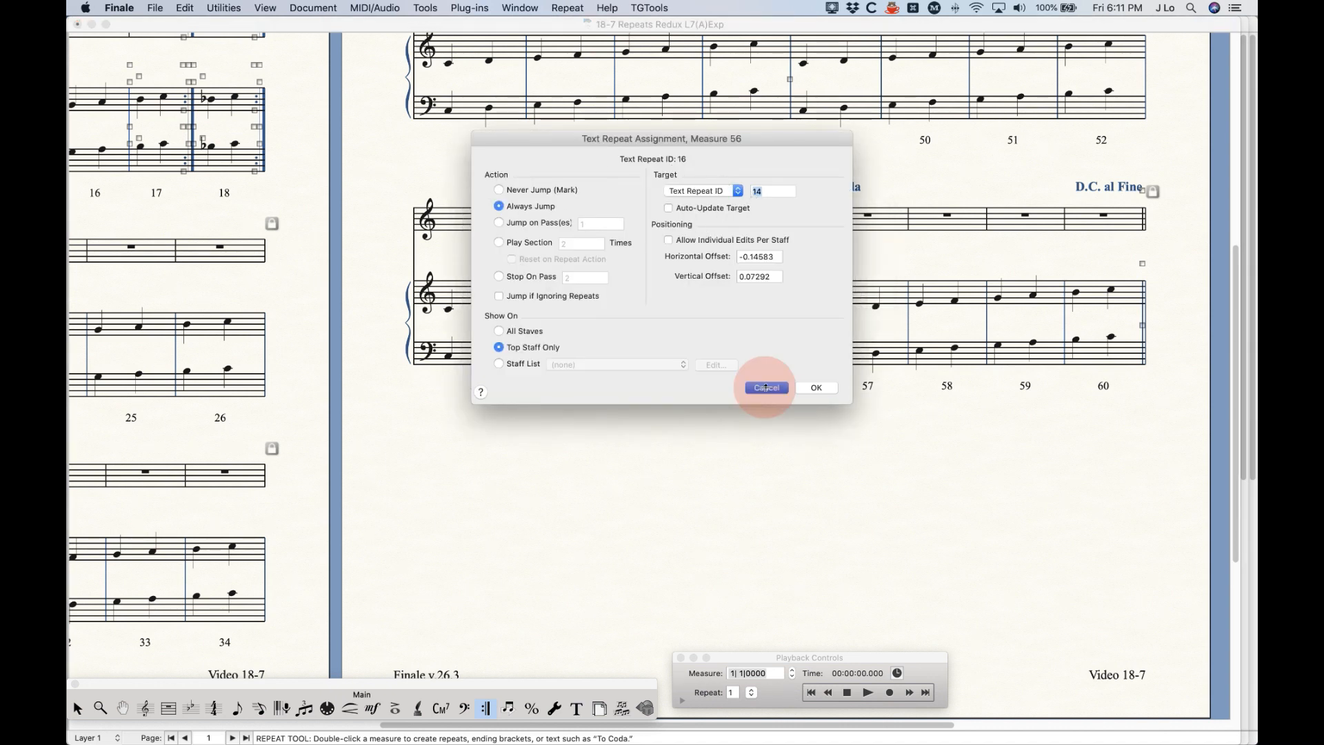
Activate the Selection tool and view both pages of the expression-based roadmap score in full
{"action": "left_click", "coordinate": [77, 709]}
{"action": "left_click", "coordinate": [449, 597]}
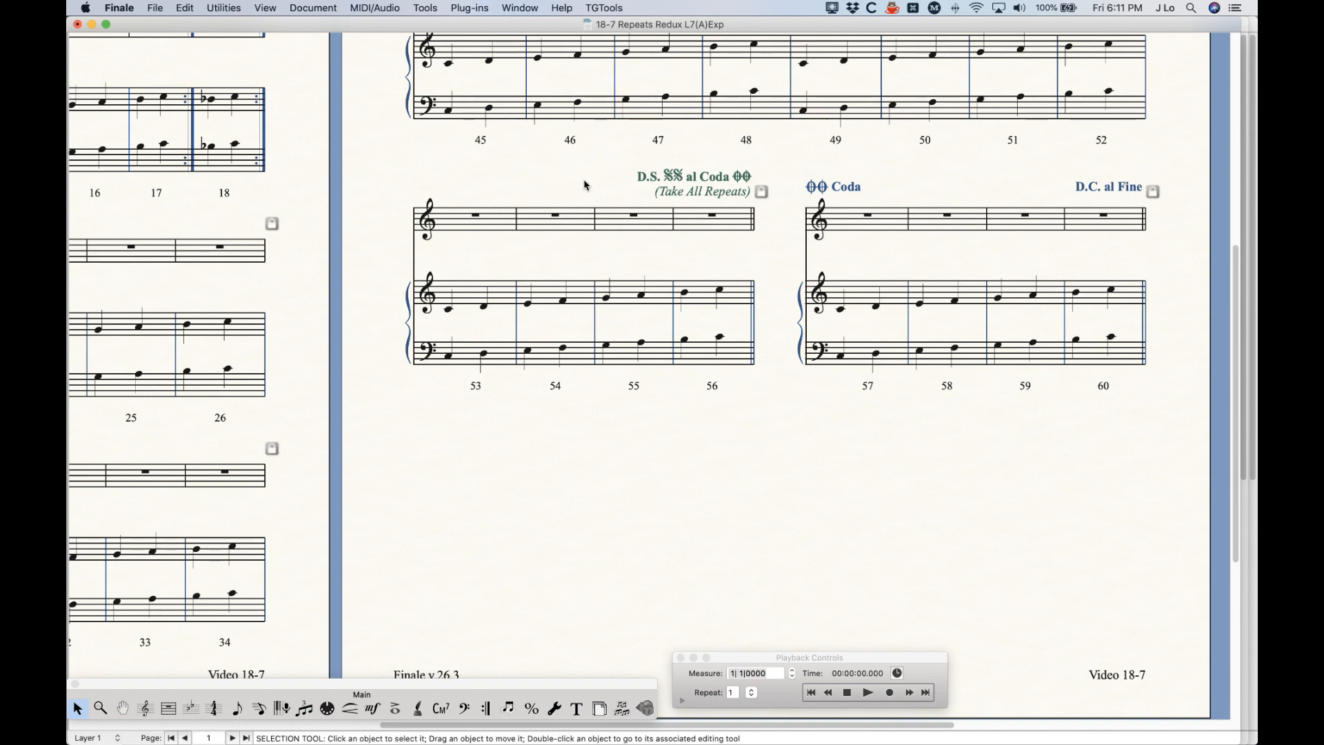
{"action": "key", "text": "super+minus"}
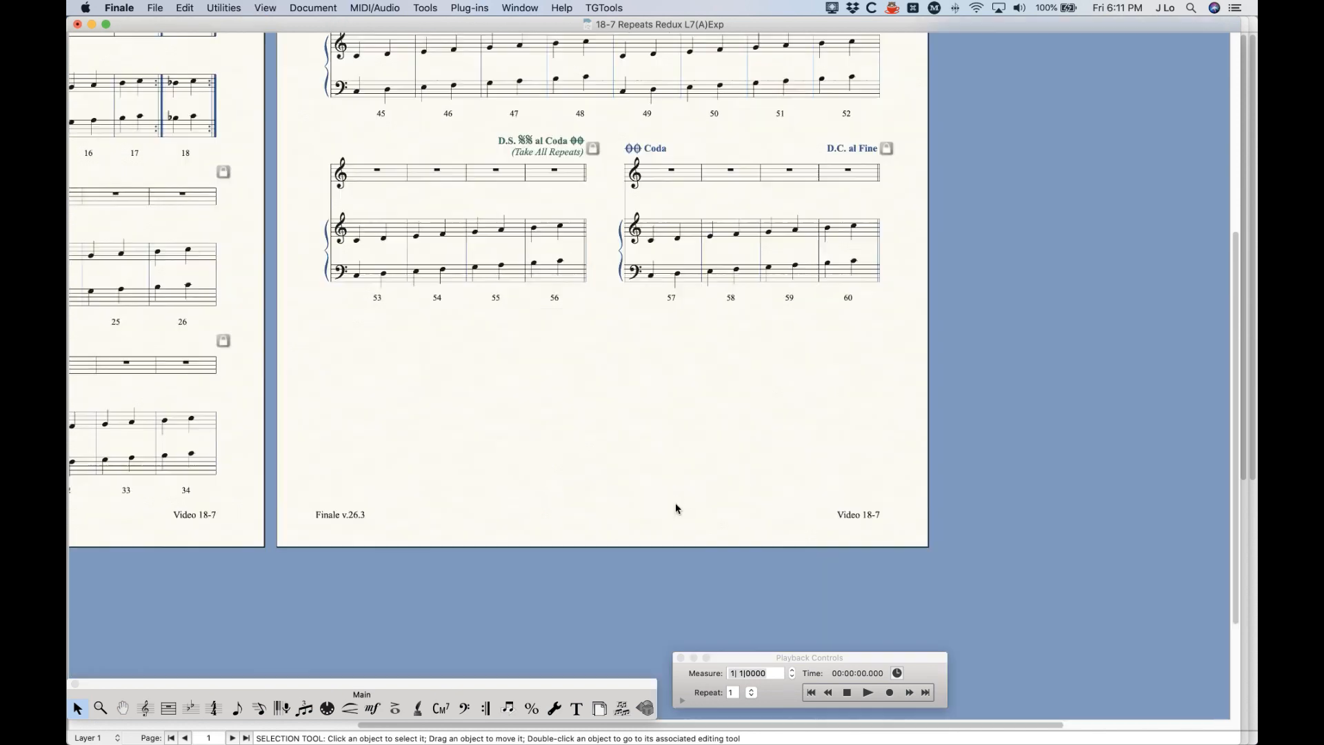
{"action": "key", "text": "super+minus"}
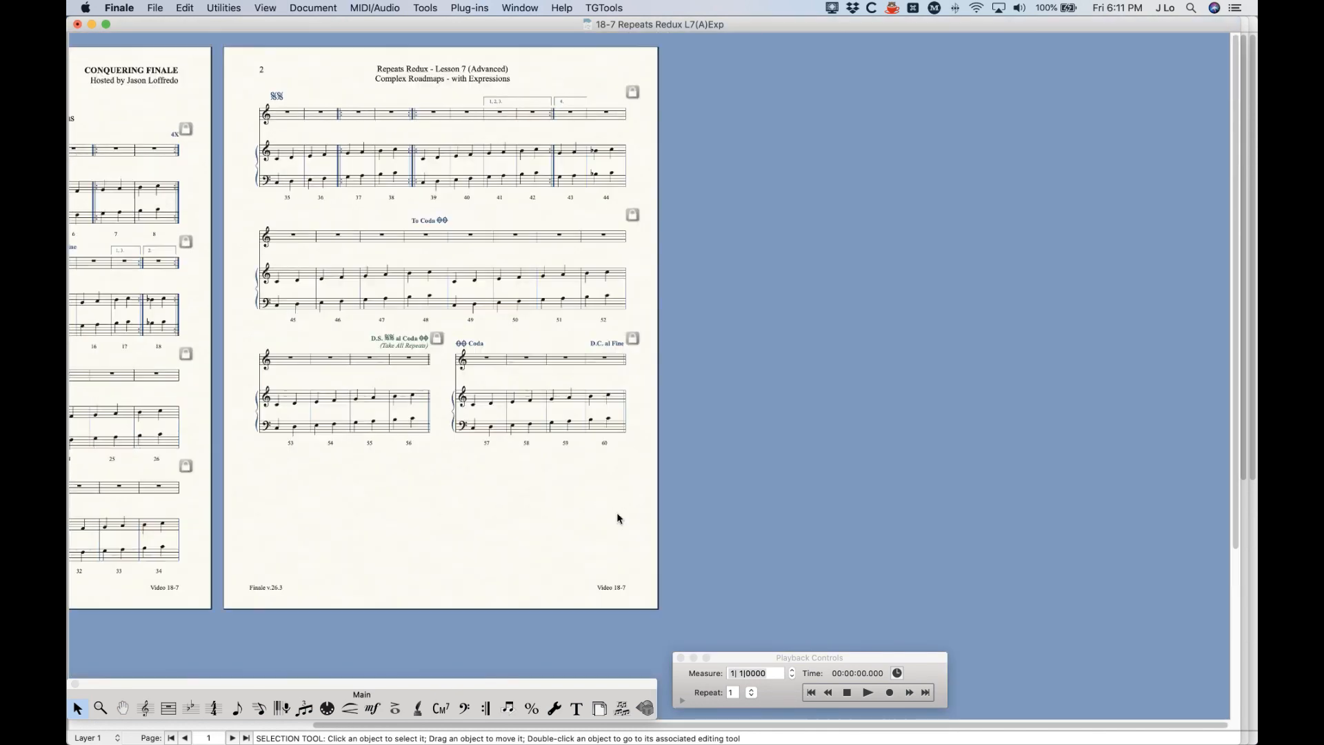
{"action": "scroll", "coordinate": [699, 483], "scroll_direction": "left", "scroll_amount": 10}
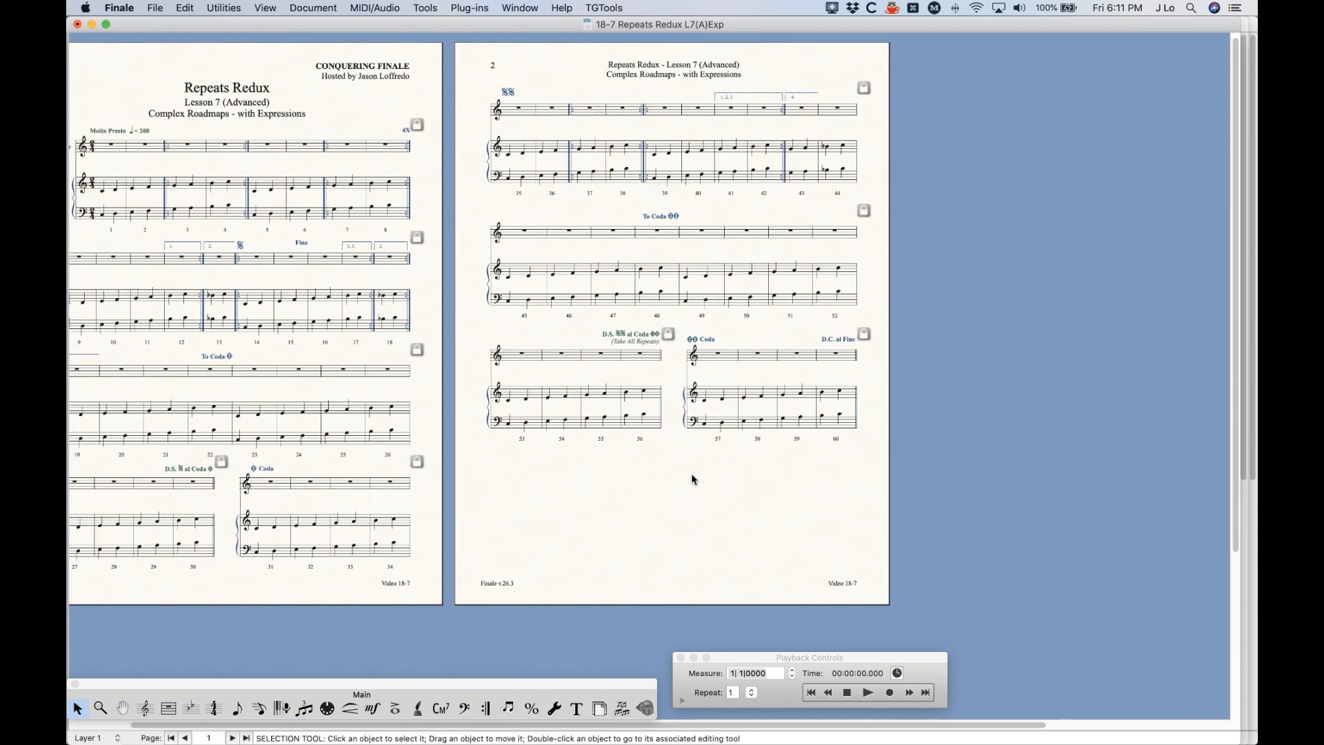
{"action": "scroll", "coordinate": [691, 478], "scroll_direction": "left", "scroll_amount": 3}
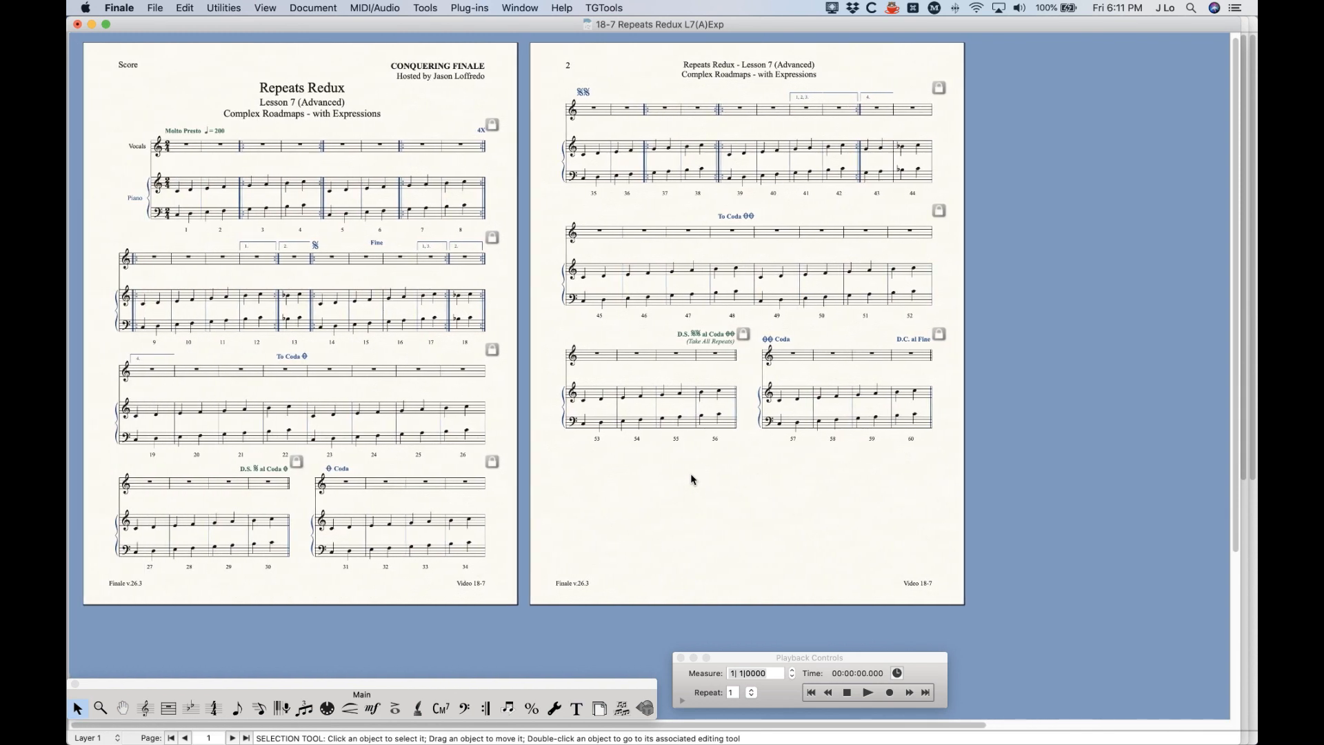